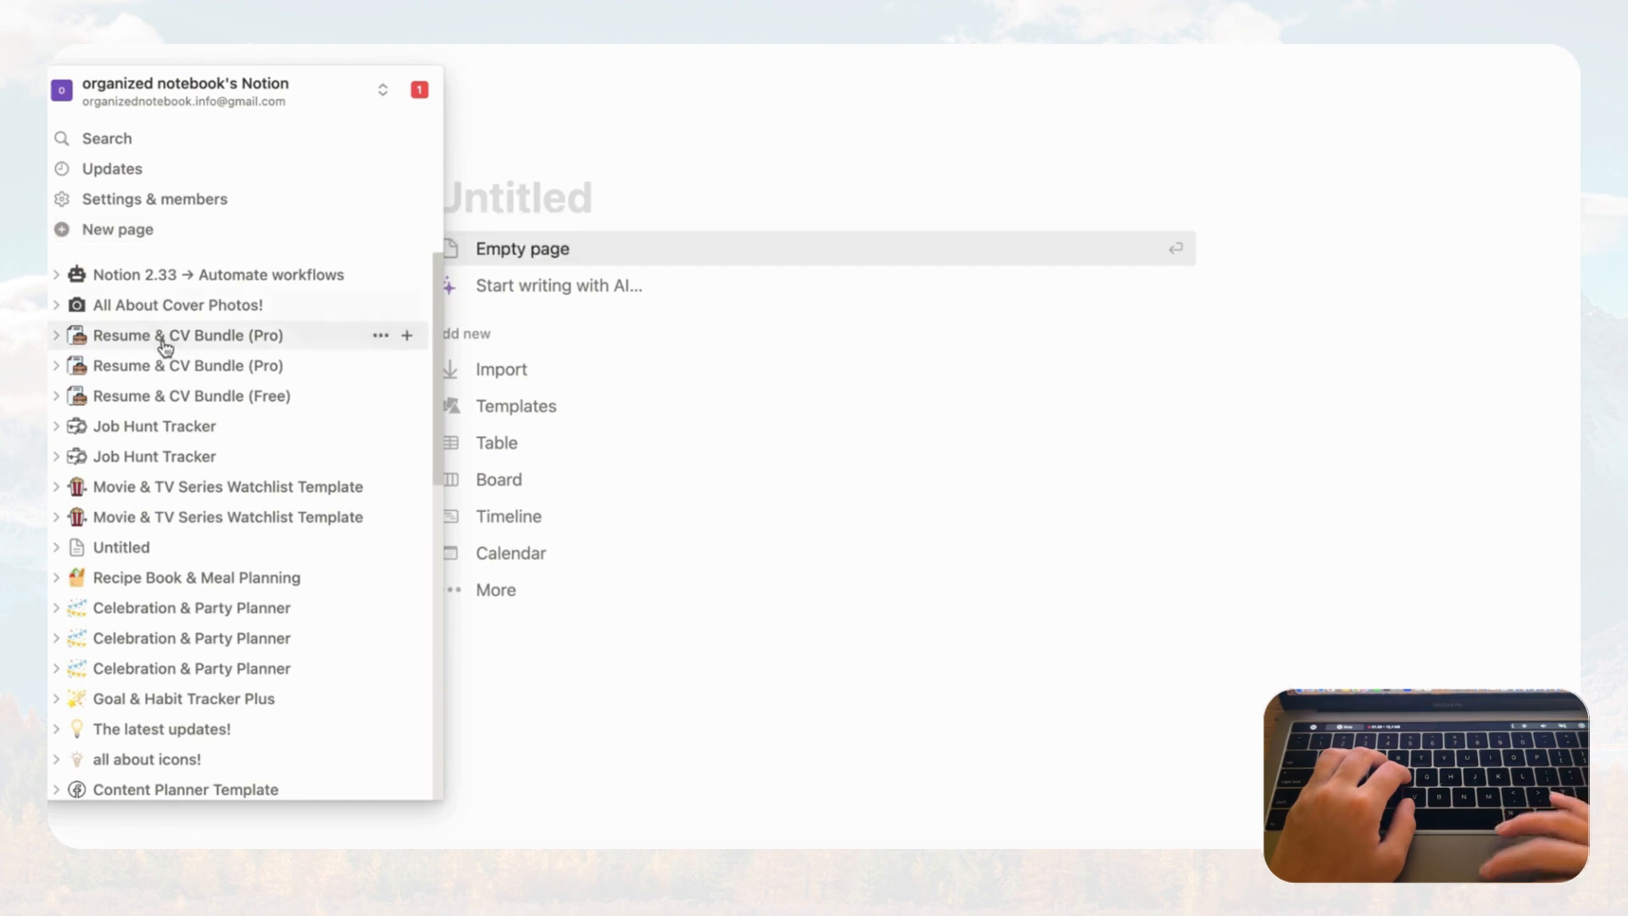
- Add a new page to the workspace and title it "New Page"
{"action": "scroll", "coordinate": [164, 346], "scroll_direction": "down", "scroll_amount": 10}
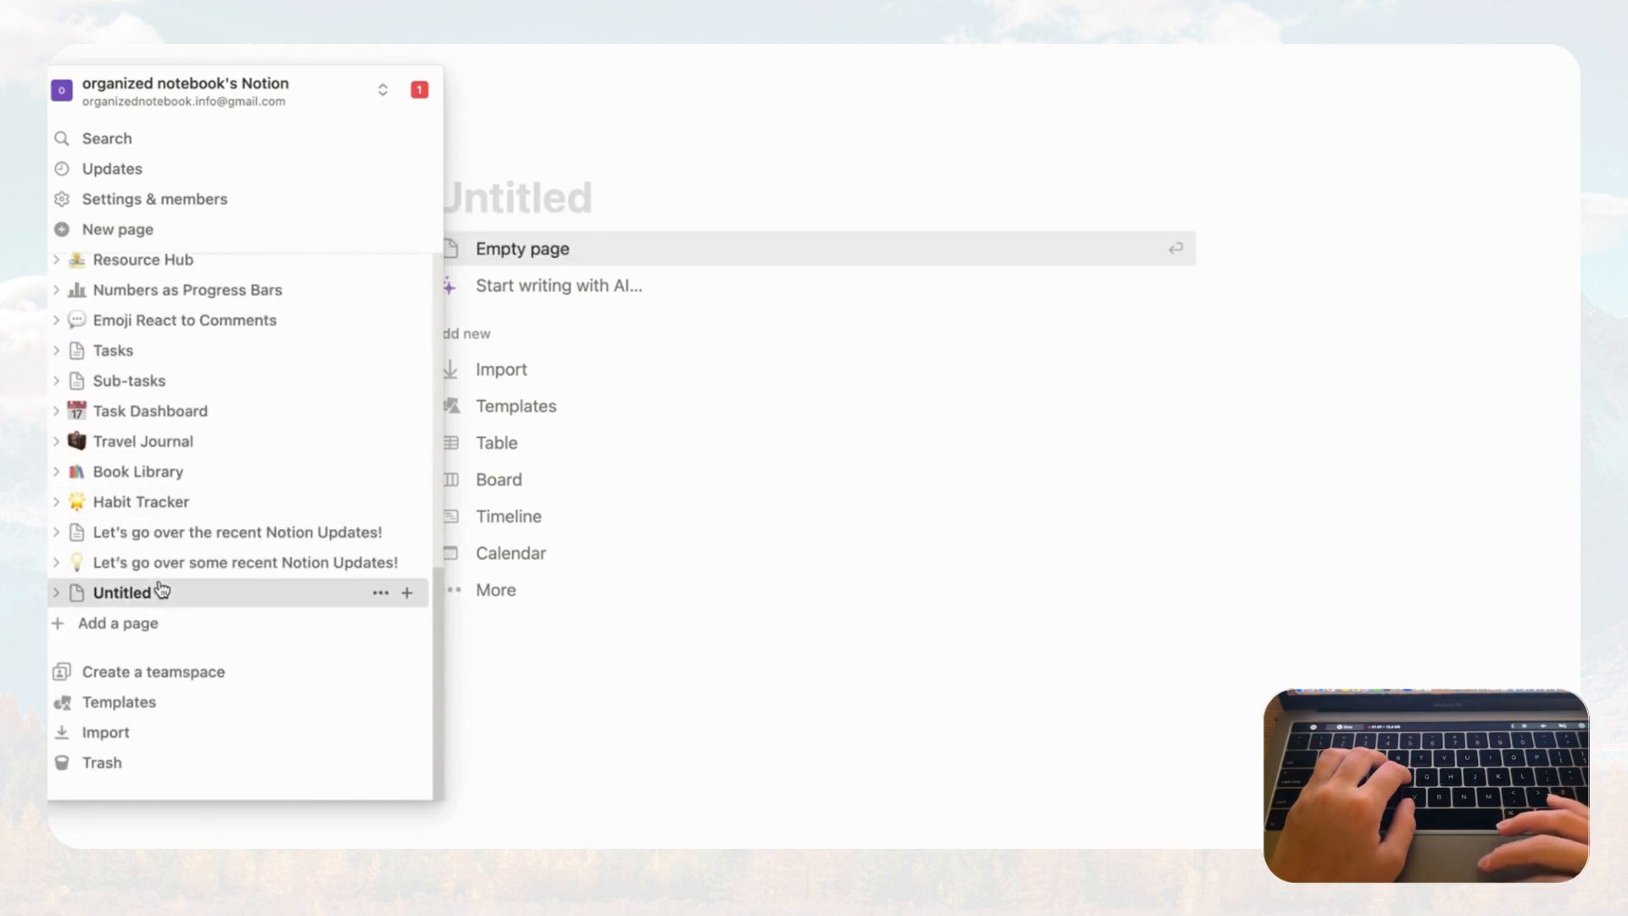
{"action": "scroll", "coordinate": [174, 504], "scroll_direction": "up", "scroll_amount": 15}
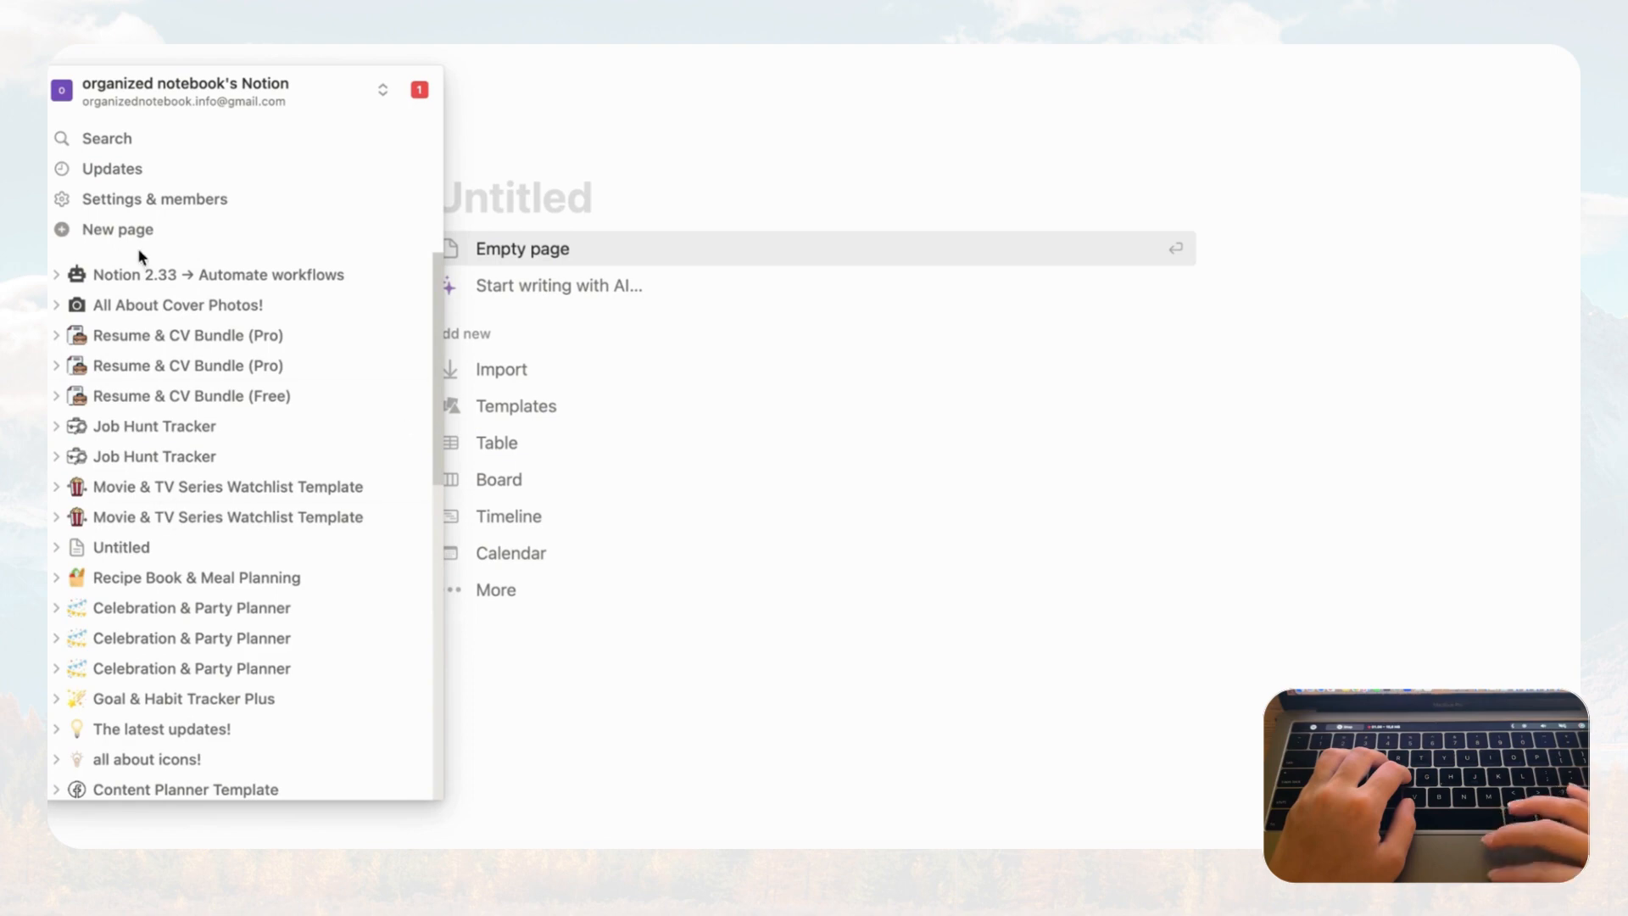
{"action": "scroll", "coordinate": [145, 428], "scroll_direction": "down", "scroll_amount": 10}
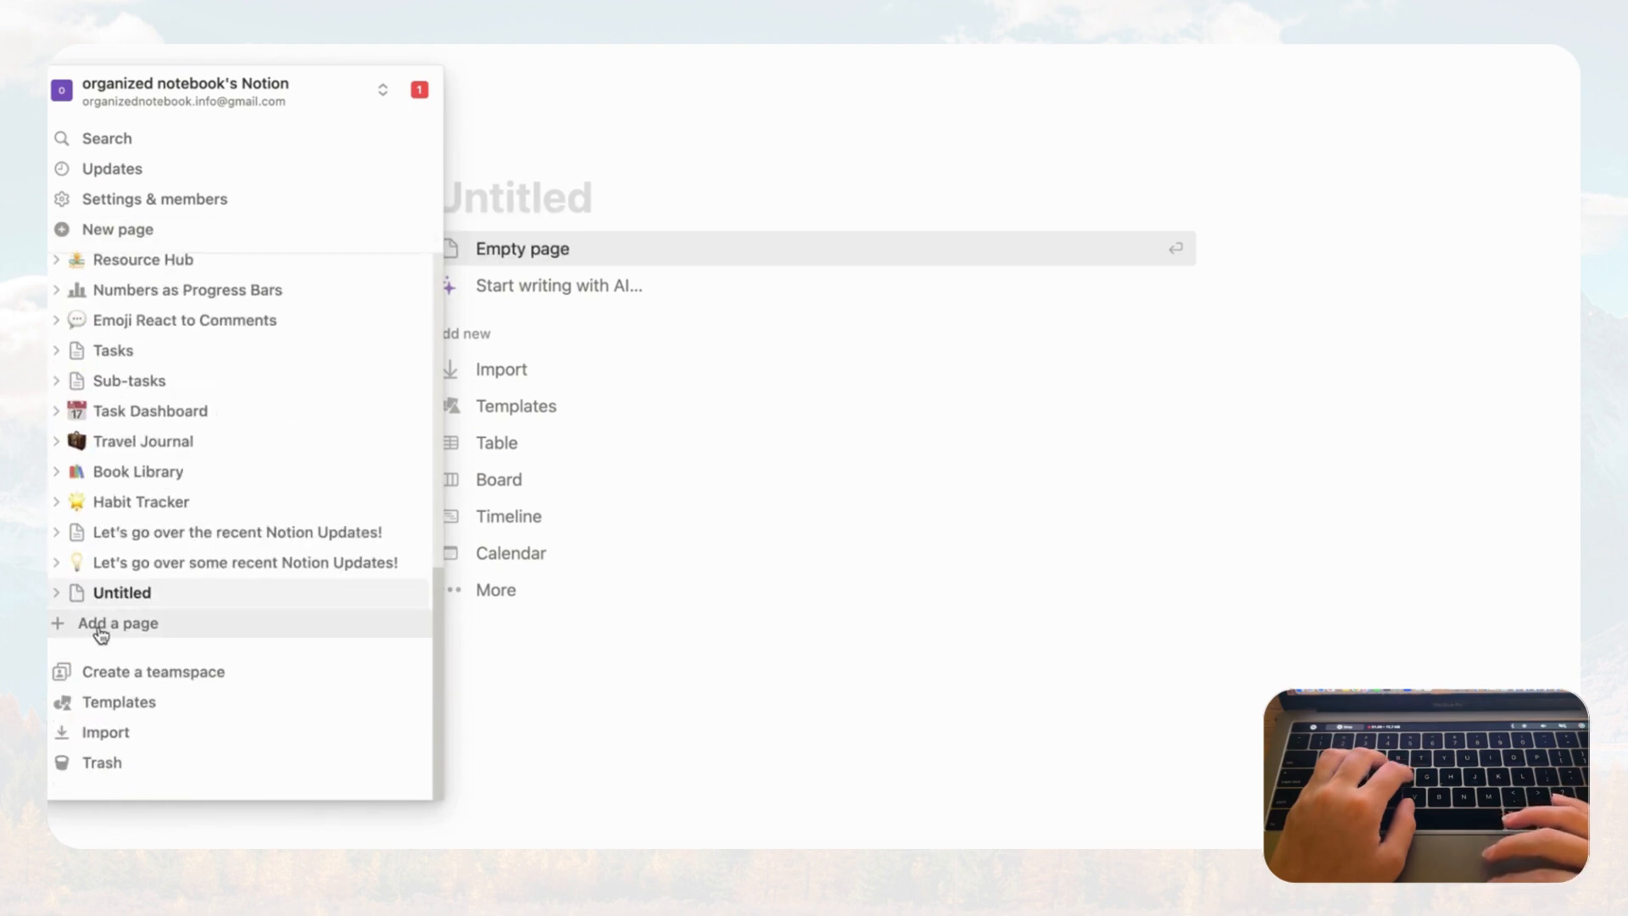
{"action": "left_click", "coordinate": [137, 625]}
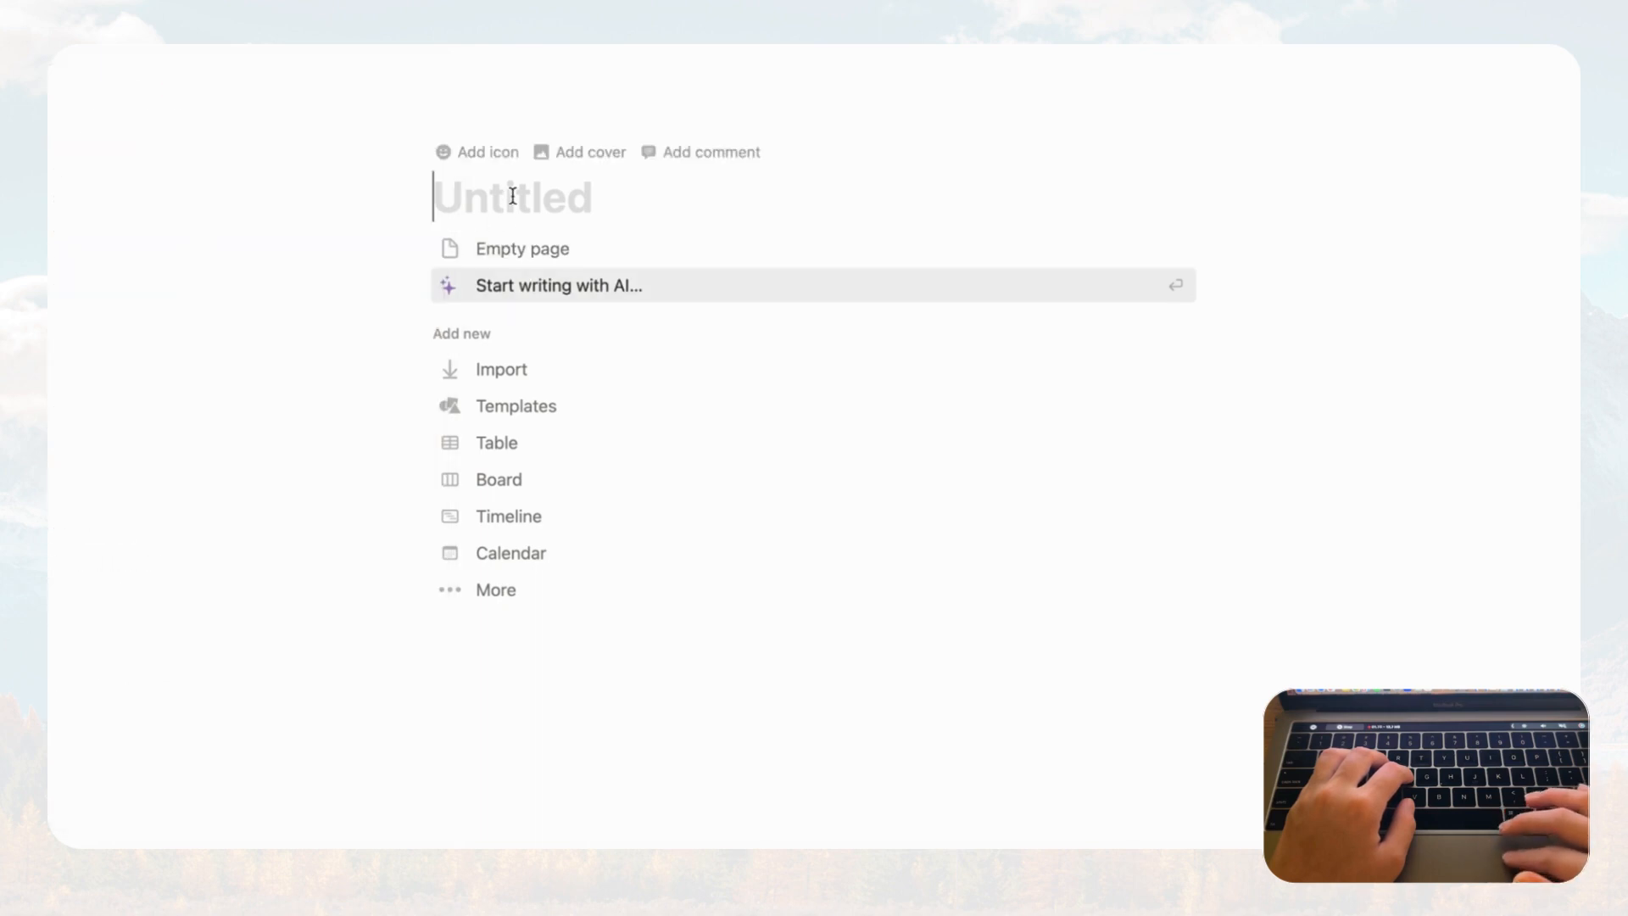
{"action": "type", "text": "New Page"}
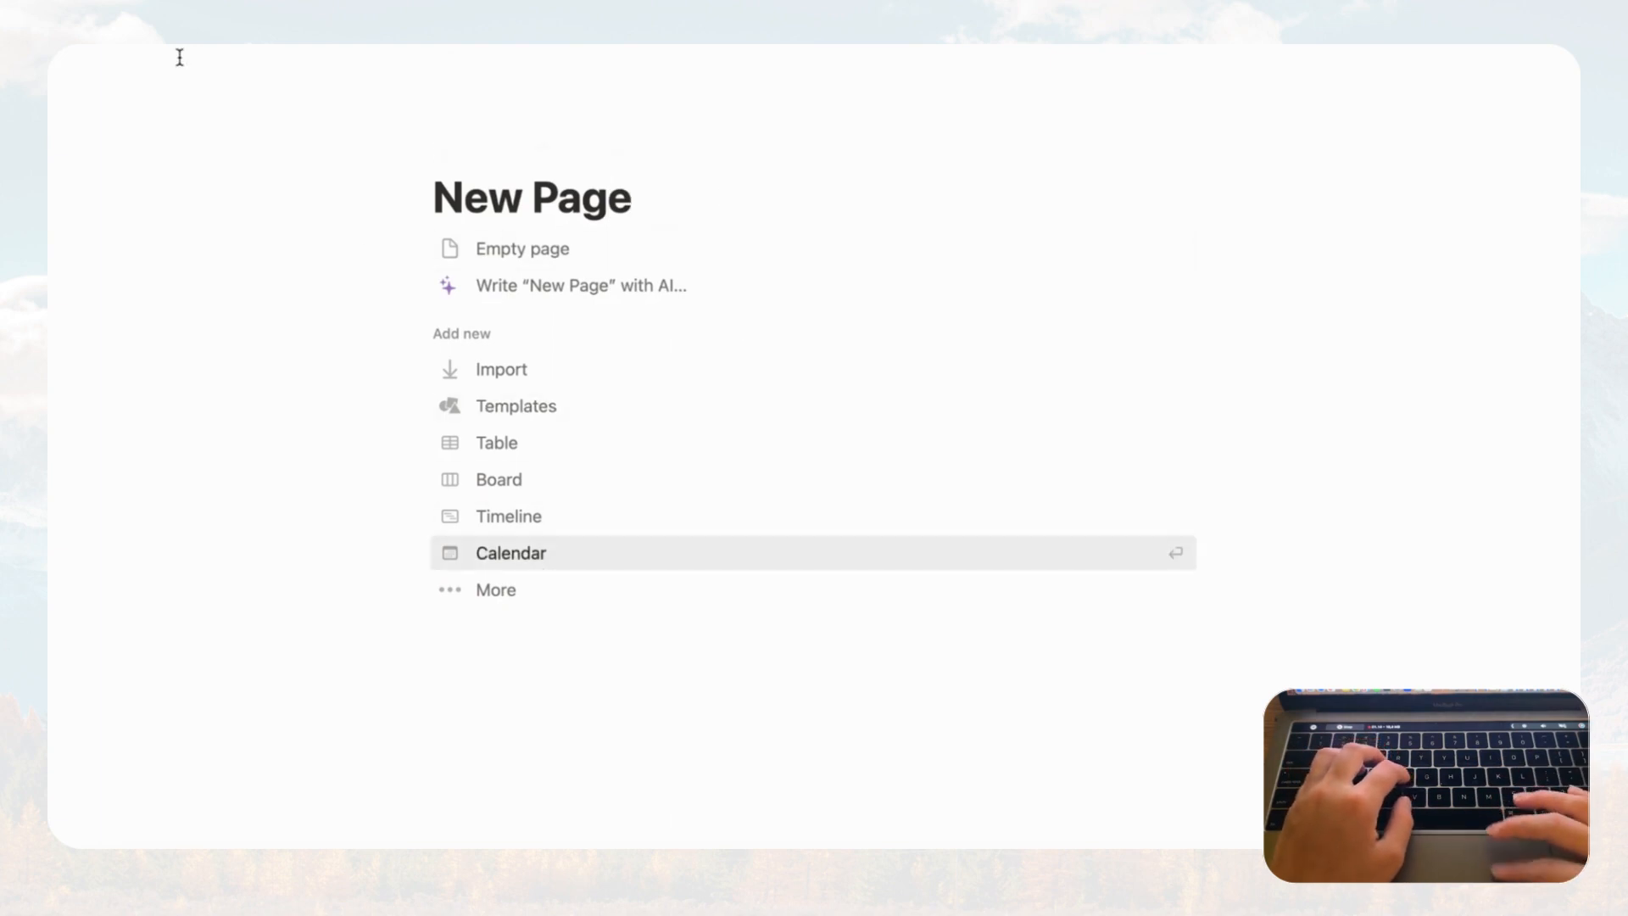
- Embed an untitled sub-page in the body of New Page and return to the parent page
{"action": "mouse_move", "coordinate": [133, 45]}
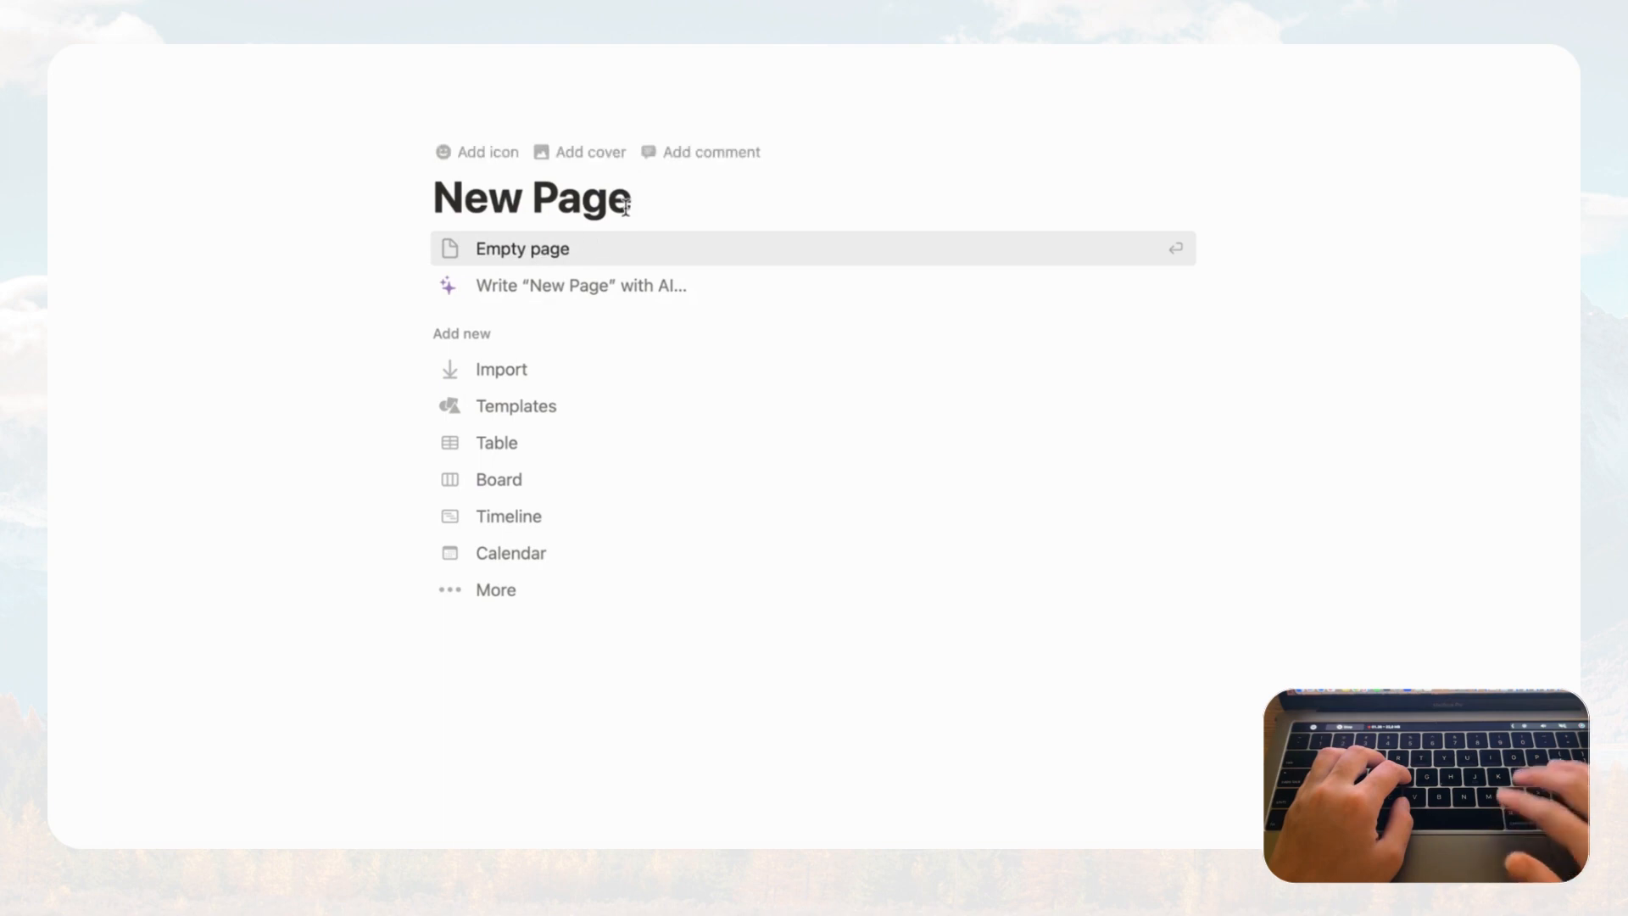
{"action": "key", "text": "Return"}
{"action": "type", "text": "/page"}
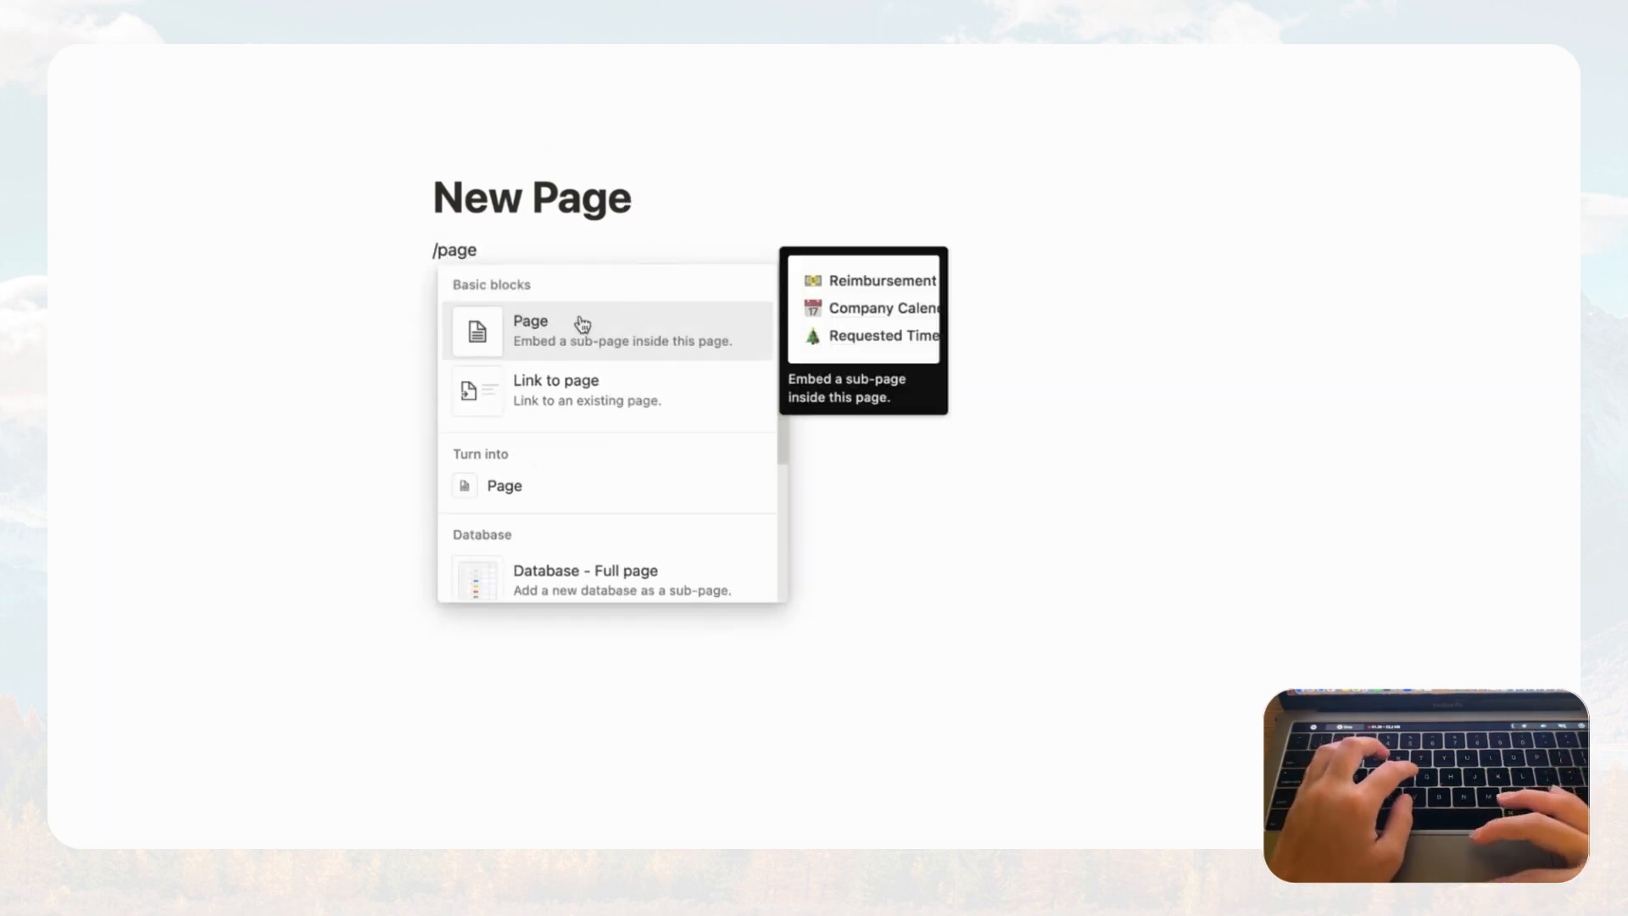
{"action": "key", "text": "Return"}
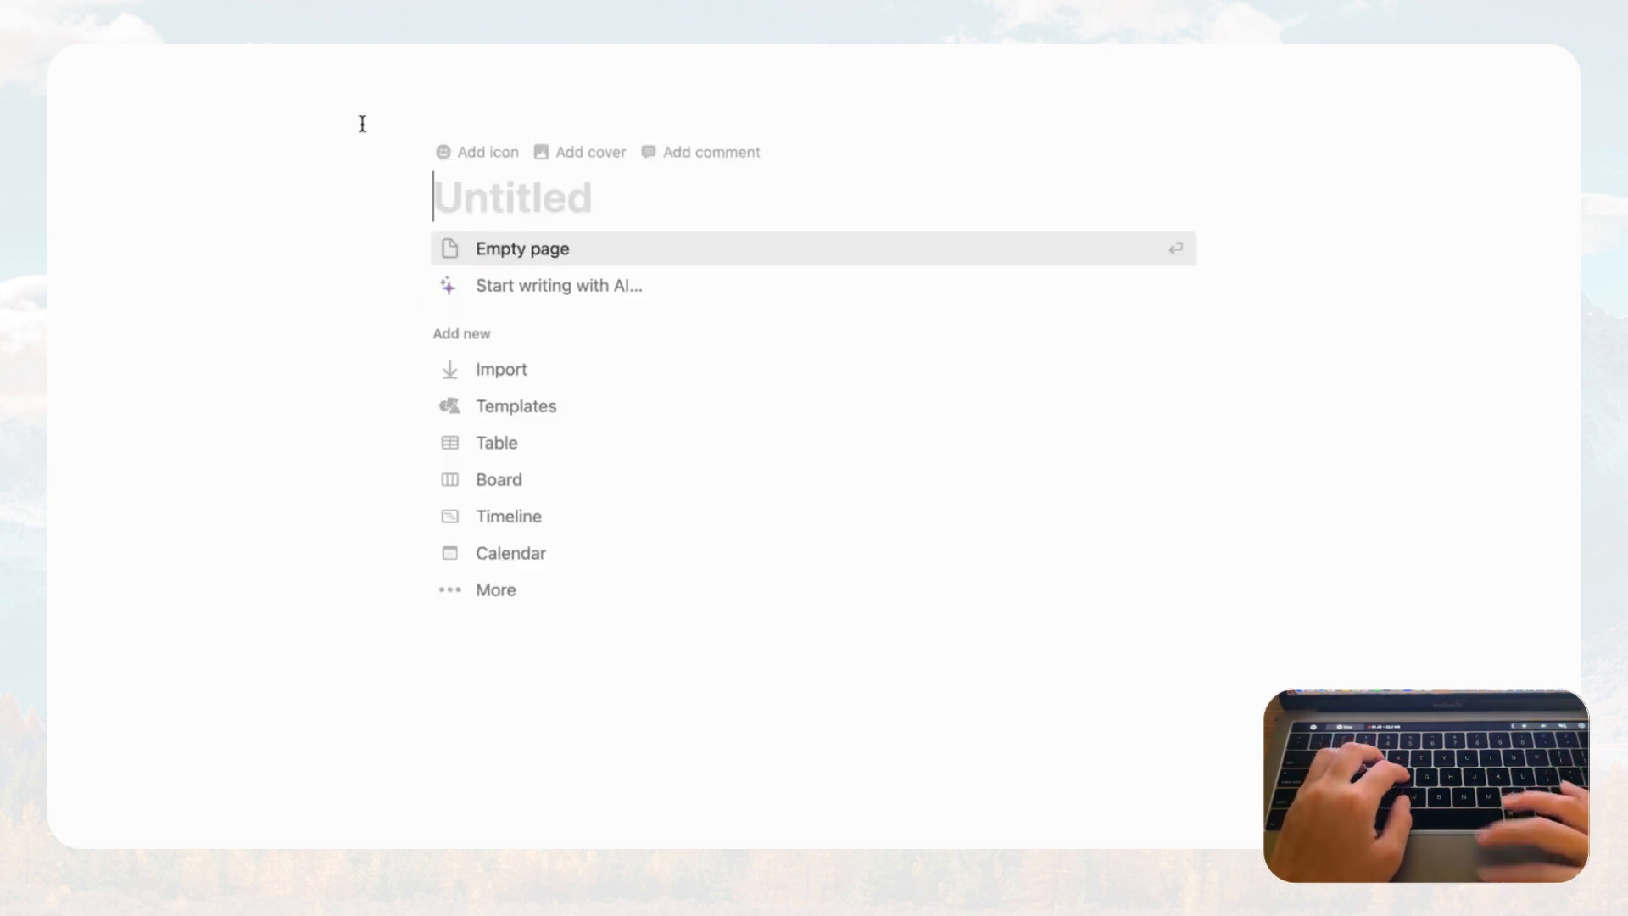
{"action": "left_click", "coordinate": [262, 41]}
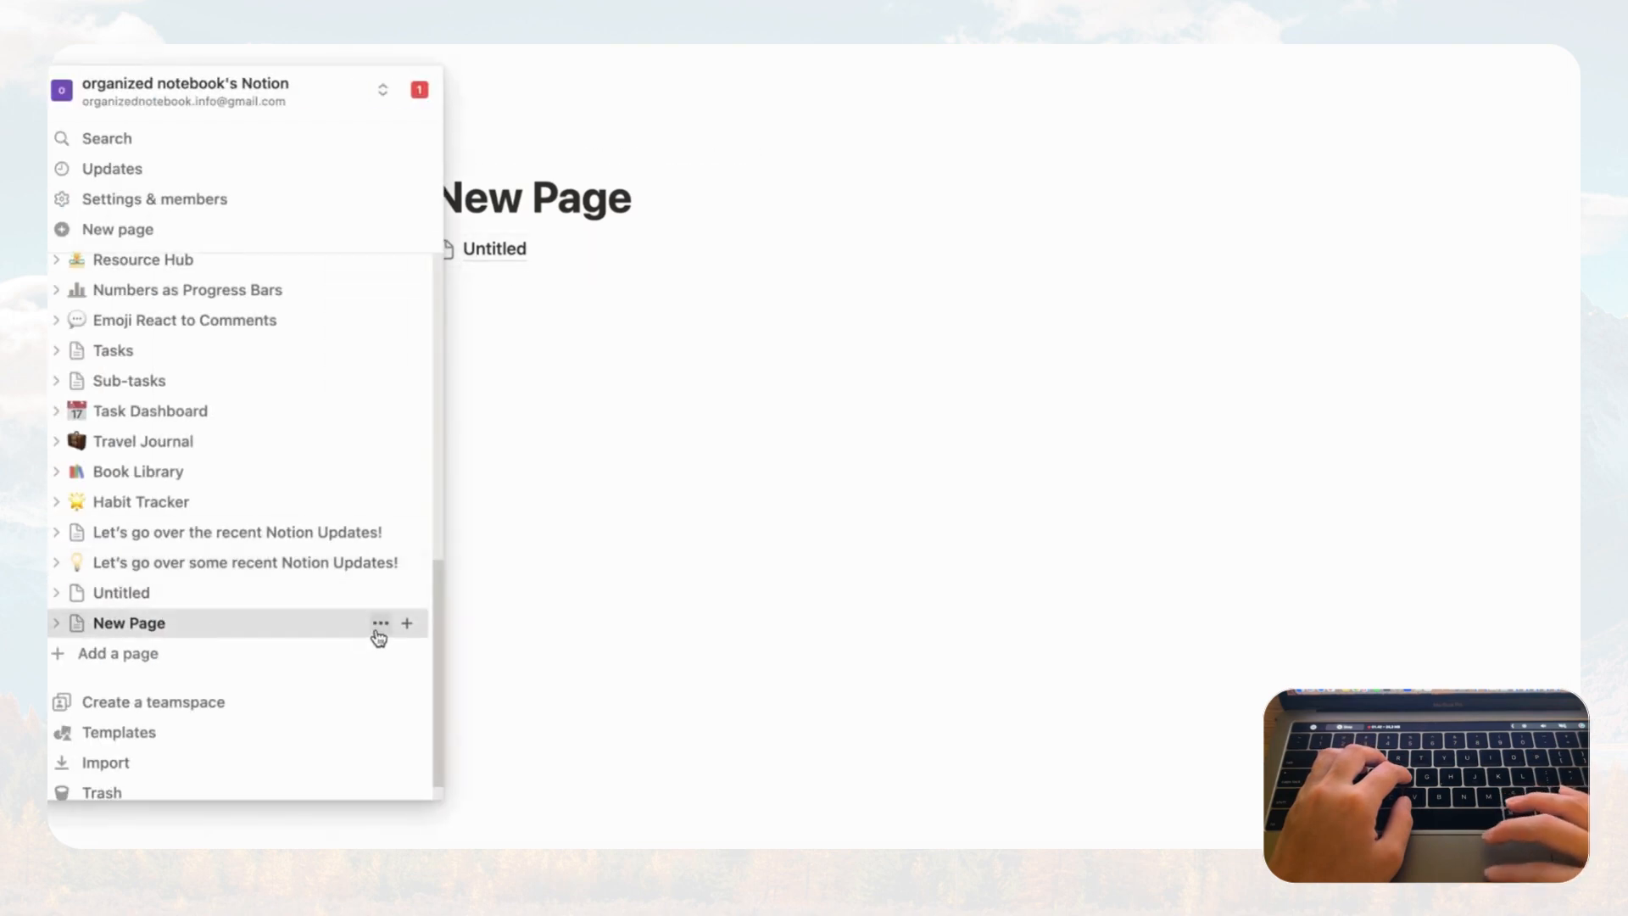
- Add another sub-page titled "New Page" inside the parent New Page and duplicate it
{"action": "left_click", "coordinate": [408, 624]}
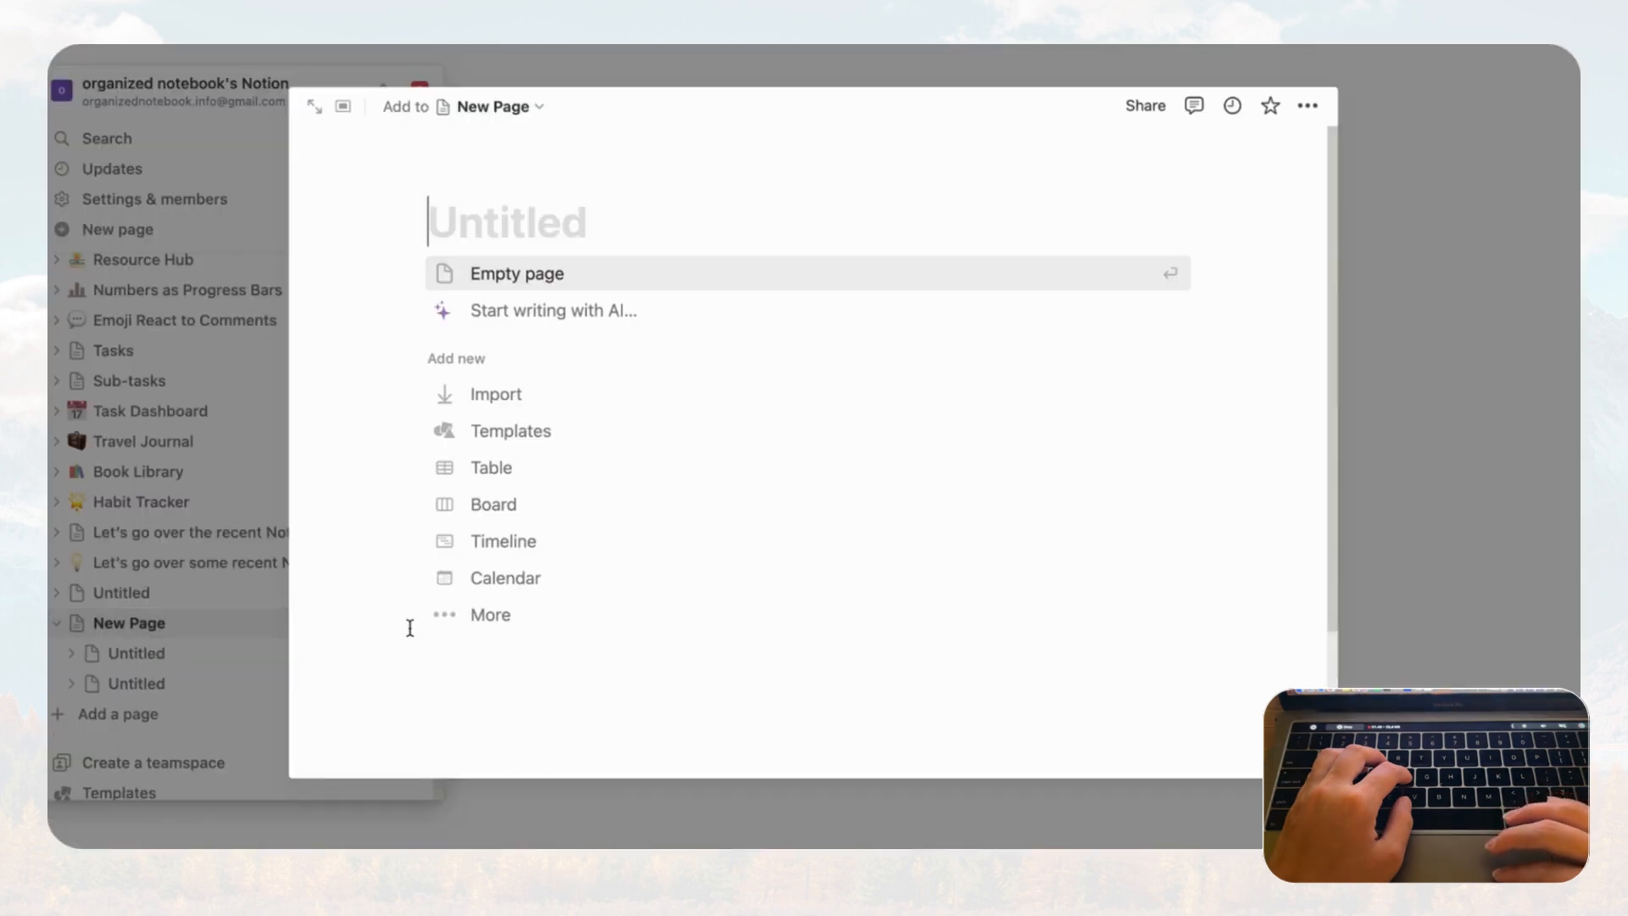
{"action": "type", "text": "New "}
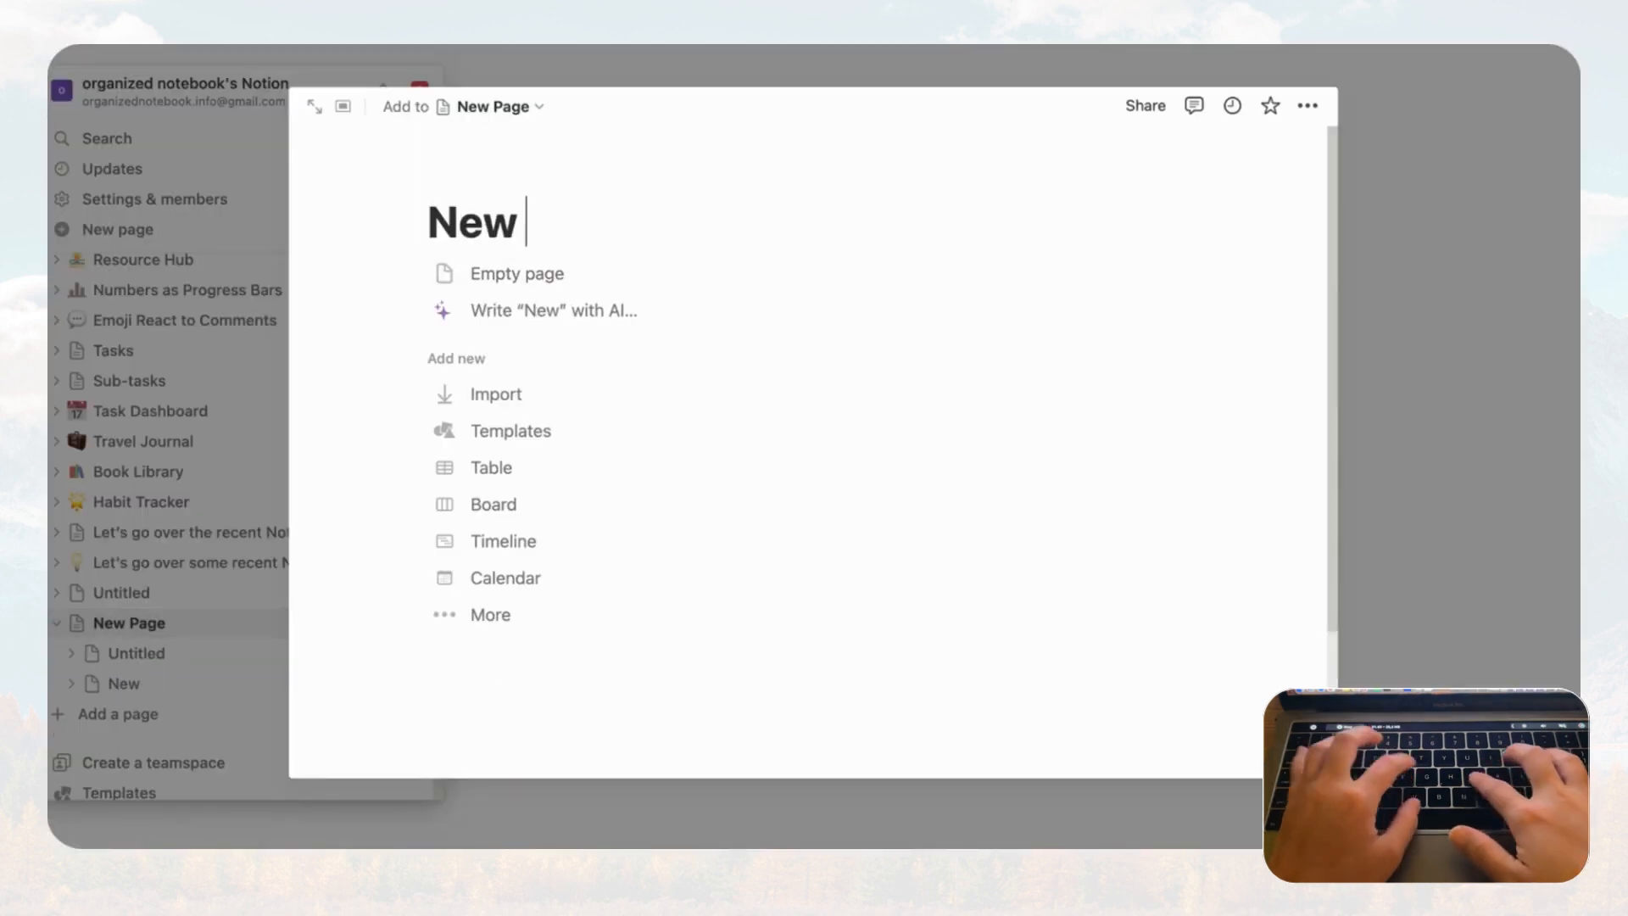
{"action": "type", "text": "Page"}
{"action": "left_click", "coordinate": [1386, 512]}
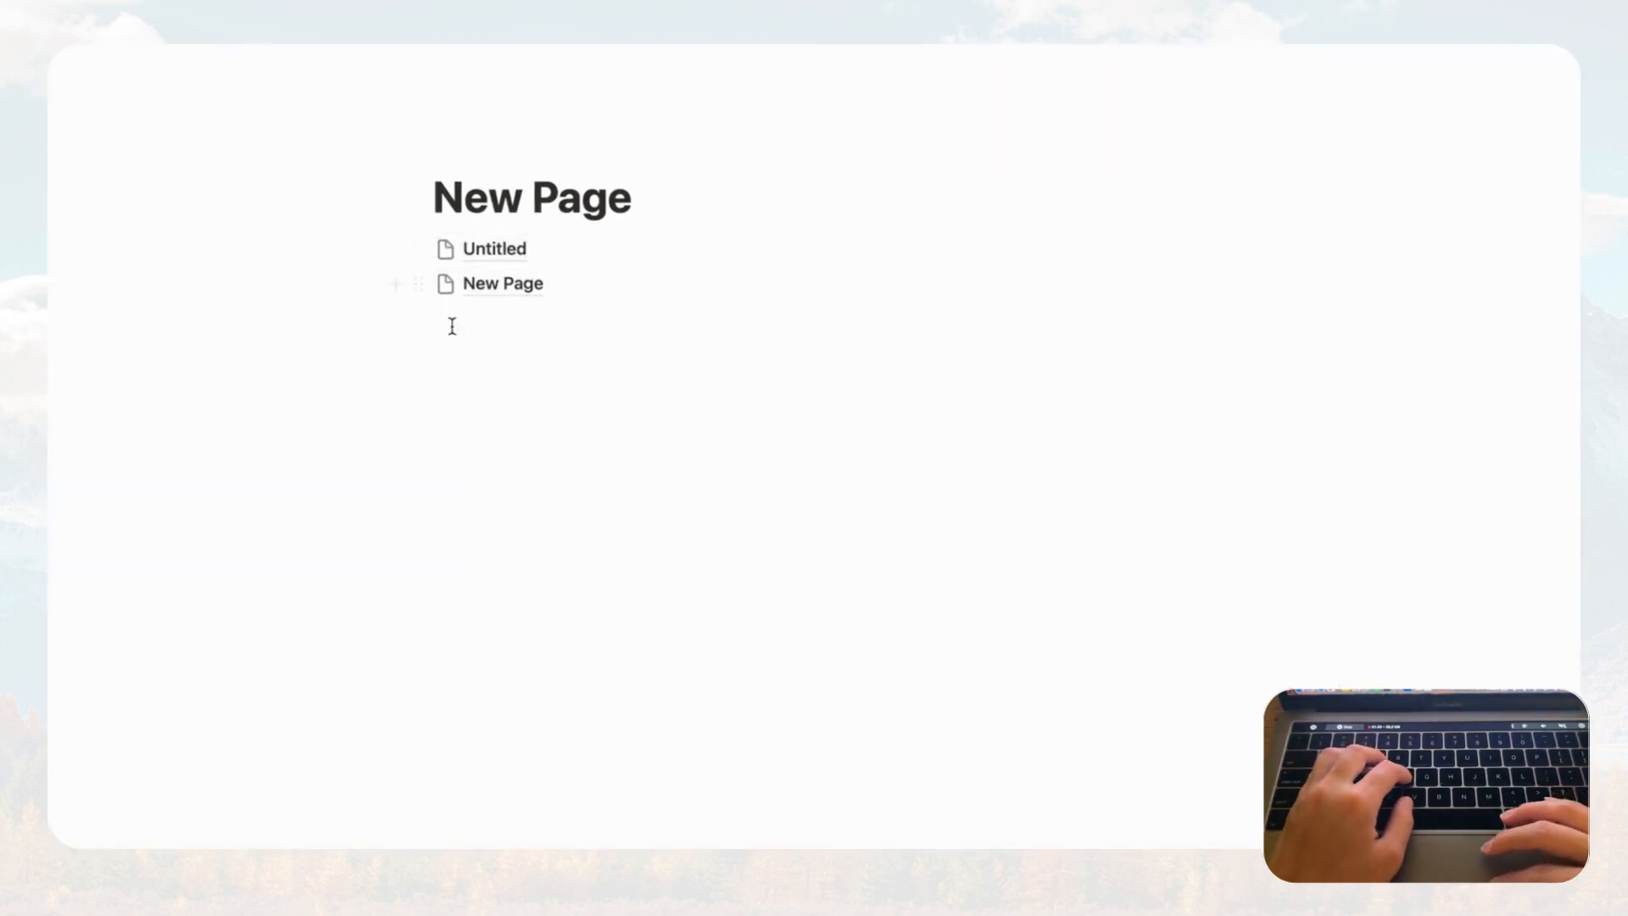
{"action": "left_click", "coordinate": [421, 285]}
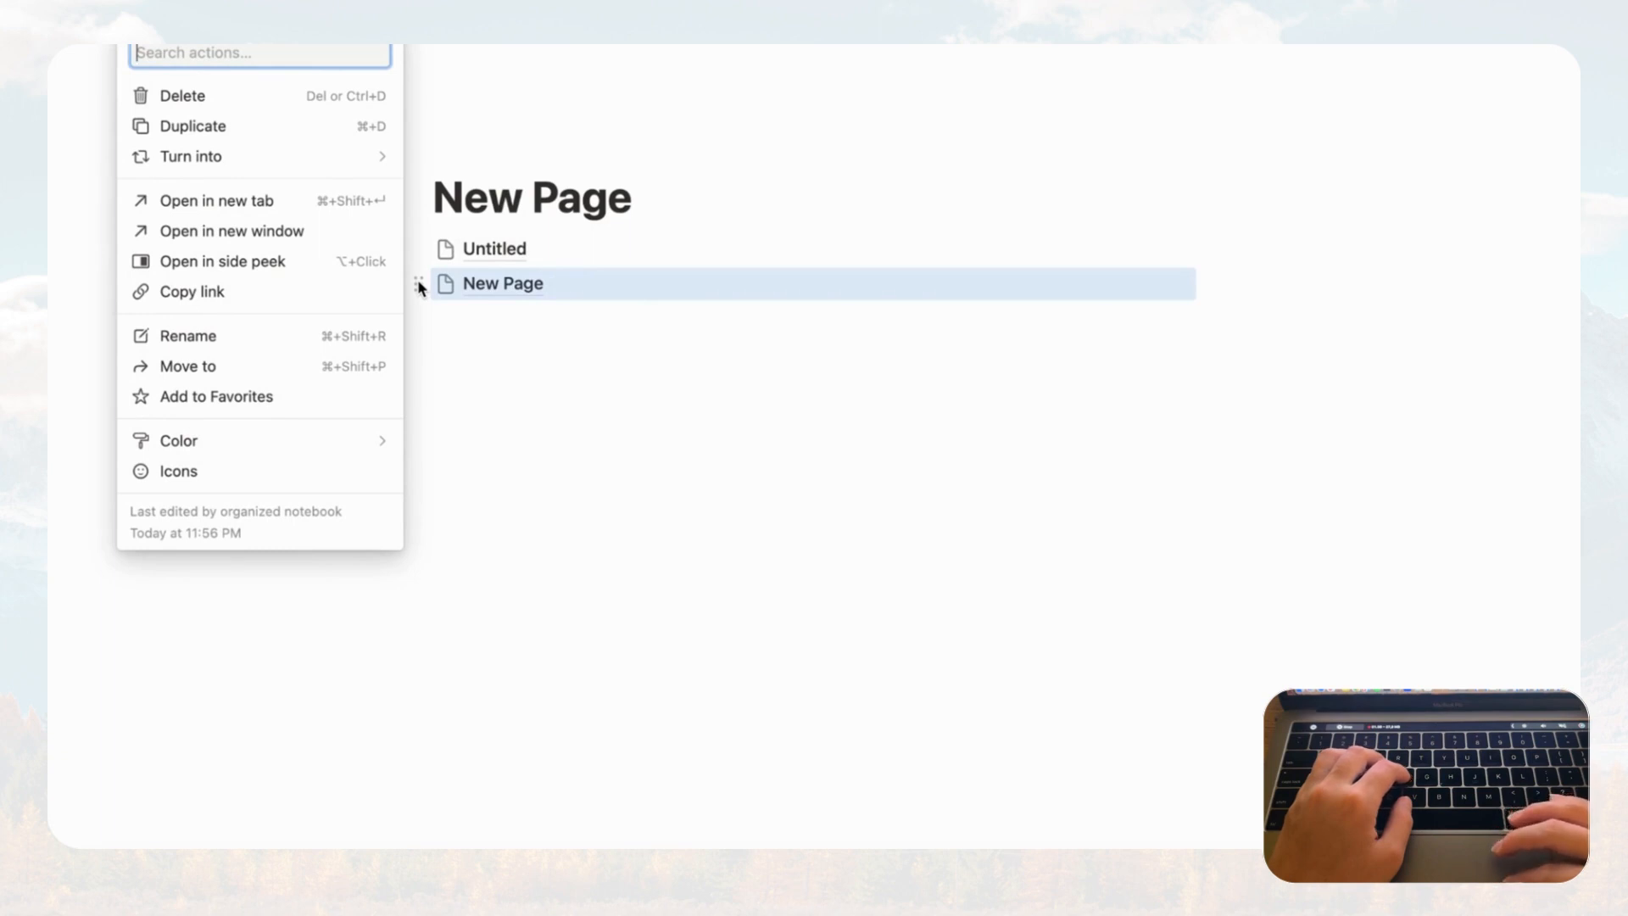
{"action": "left_click", "coordinate": [315, 136]}
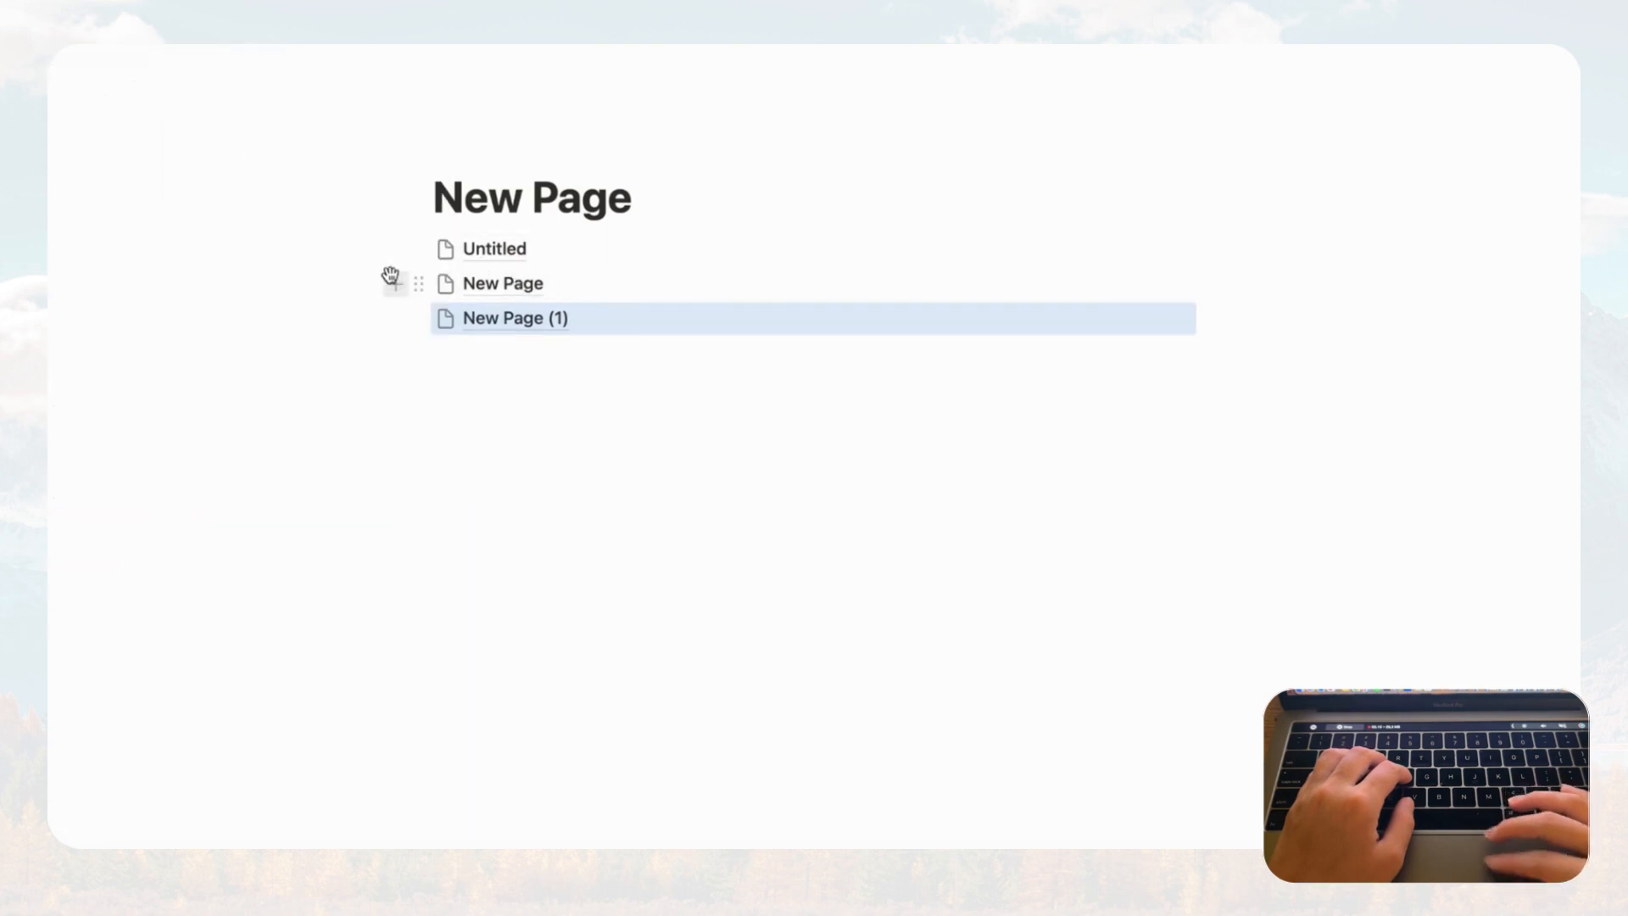
- Delete all three sub-pages from New Page
{"action": "left_click_drag", "start_coordinate": [356, 240], "coordinate": [482, 328]}
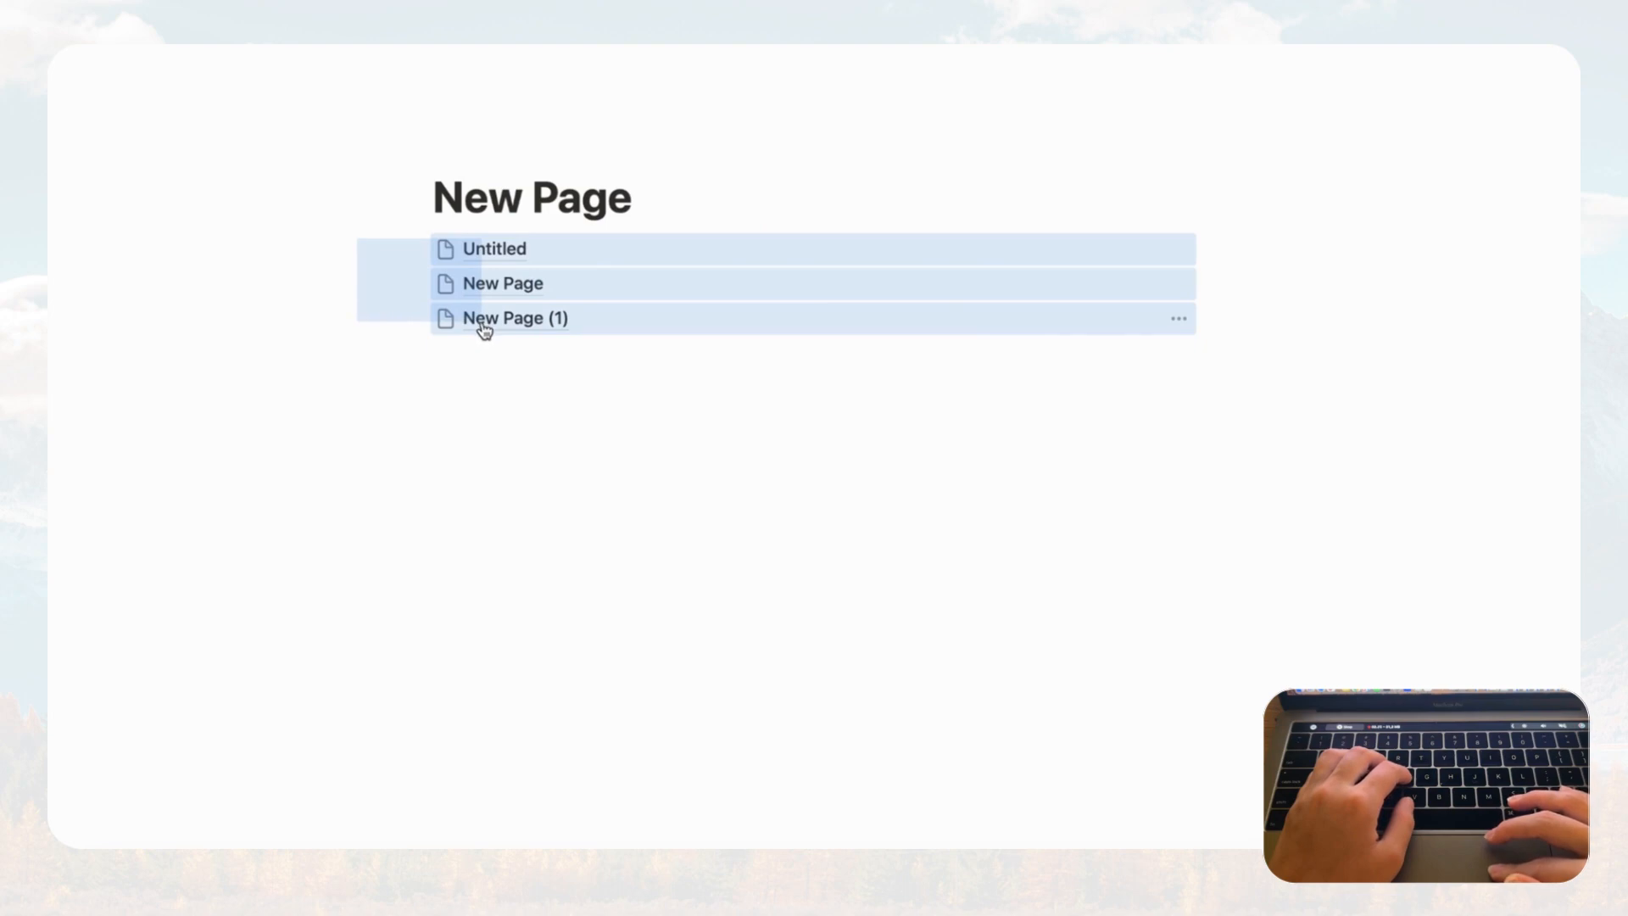
{"action": "left_click_drag", "start_coordinate": [484, 329], "coordinate": [484, 329]}
{"action": "key", "text": "BackSpace"}
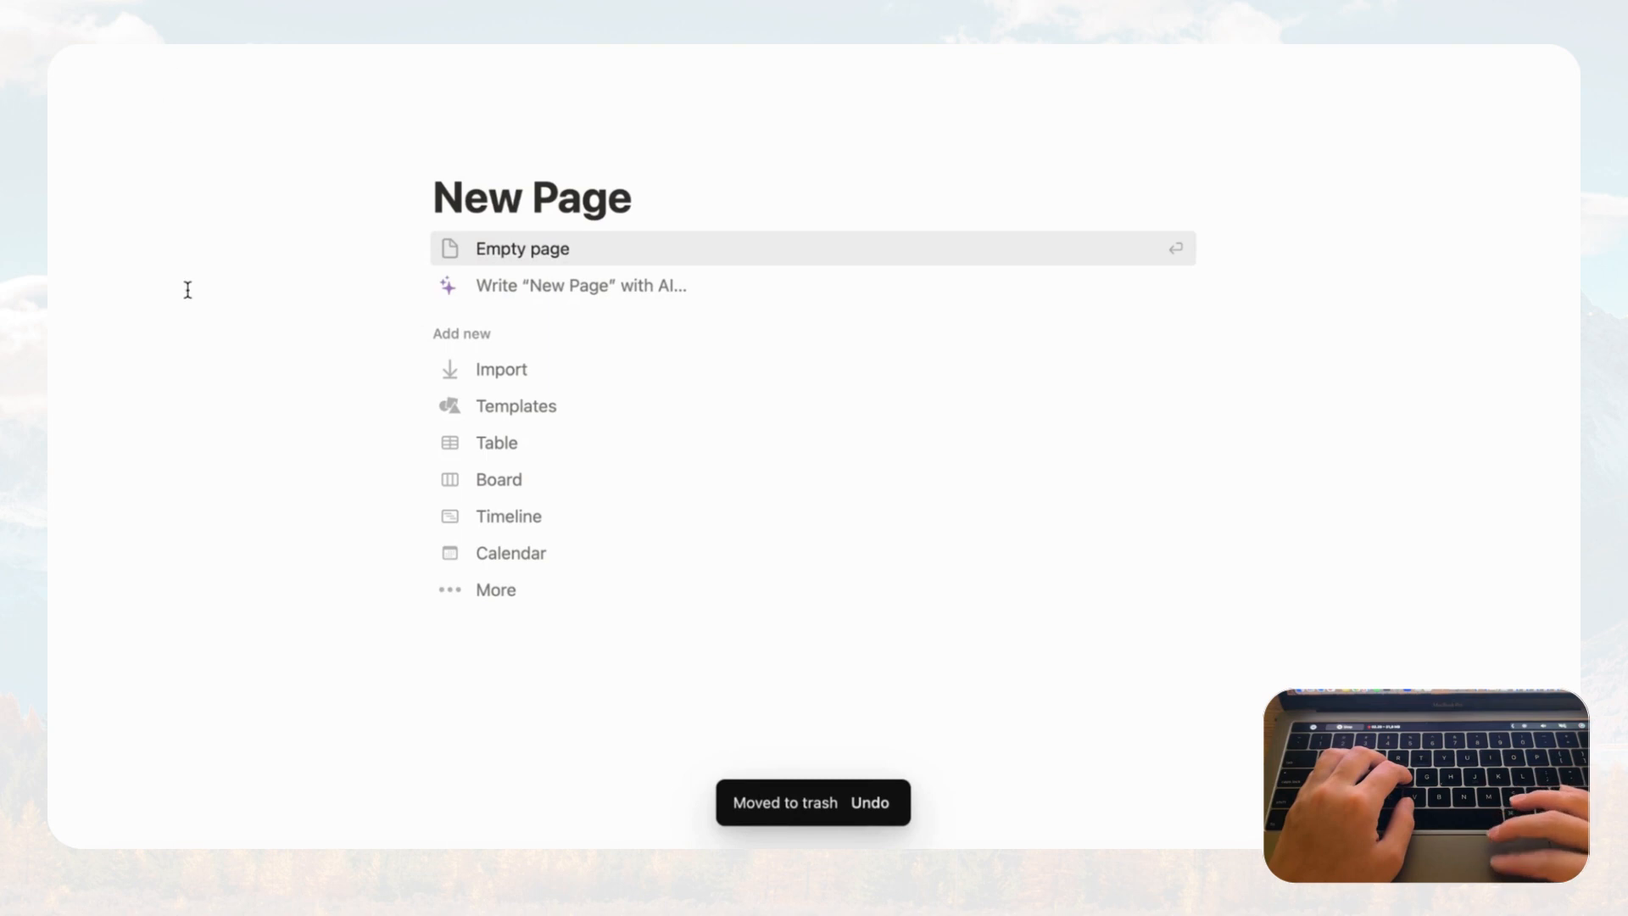
- Add a cover to New Page and look through the gallery, upload, link and Unsplash sources for changing it
{"action": "mouse_move", "coordinate": [52, 340]}
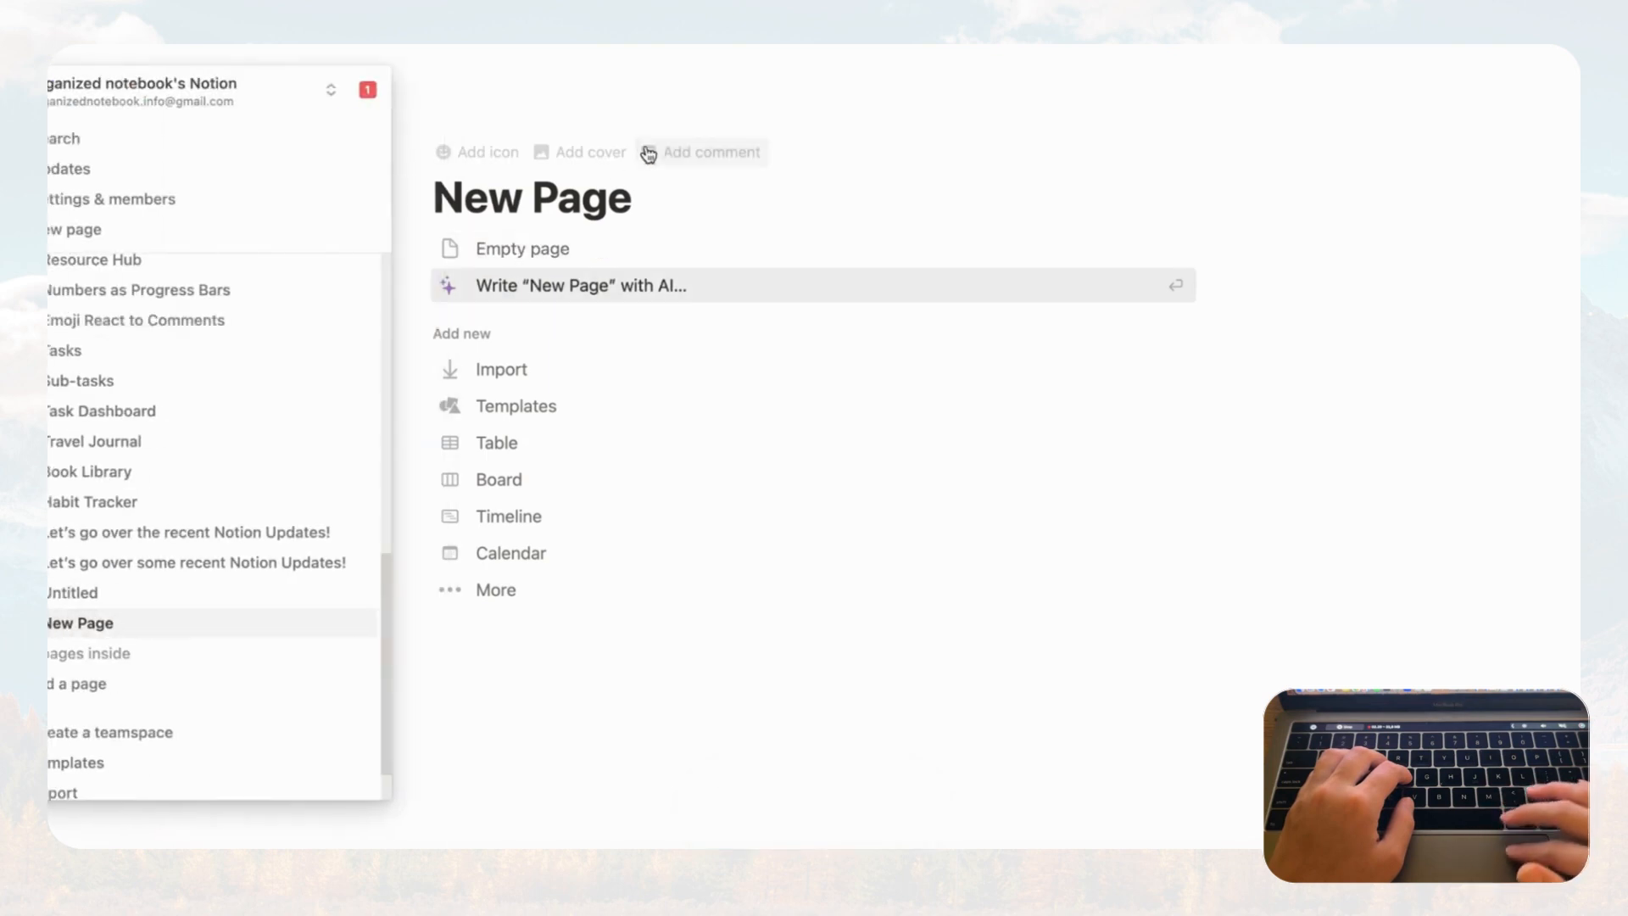
{"action": "left_click", "coordinate": [591, 152]}
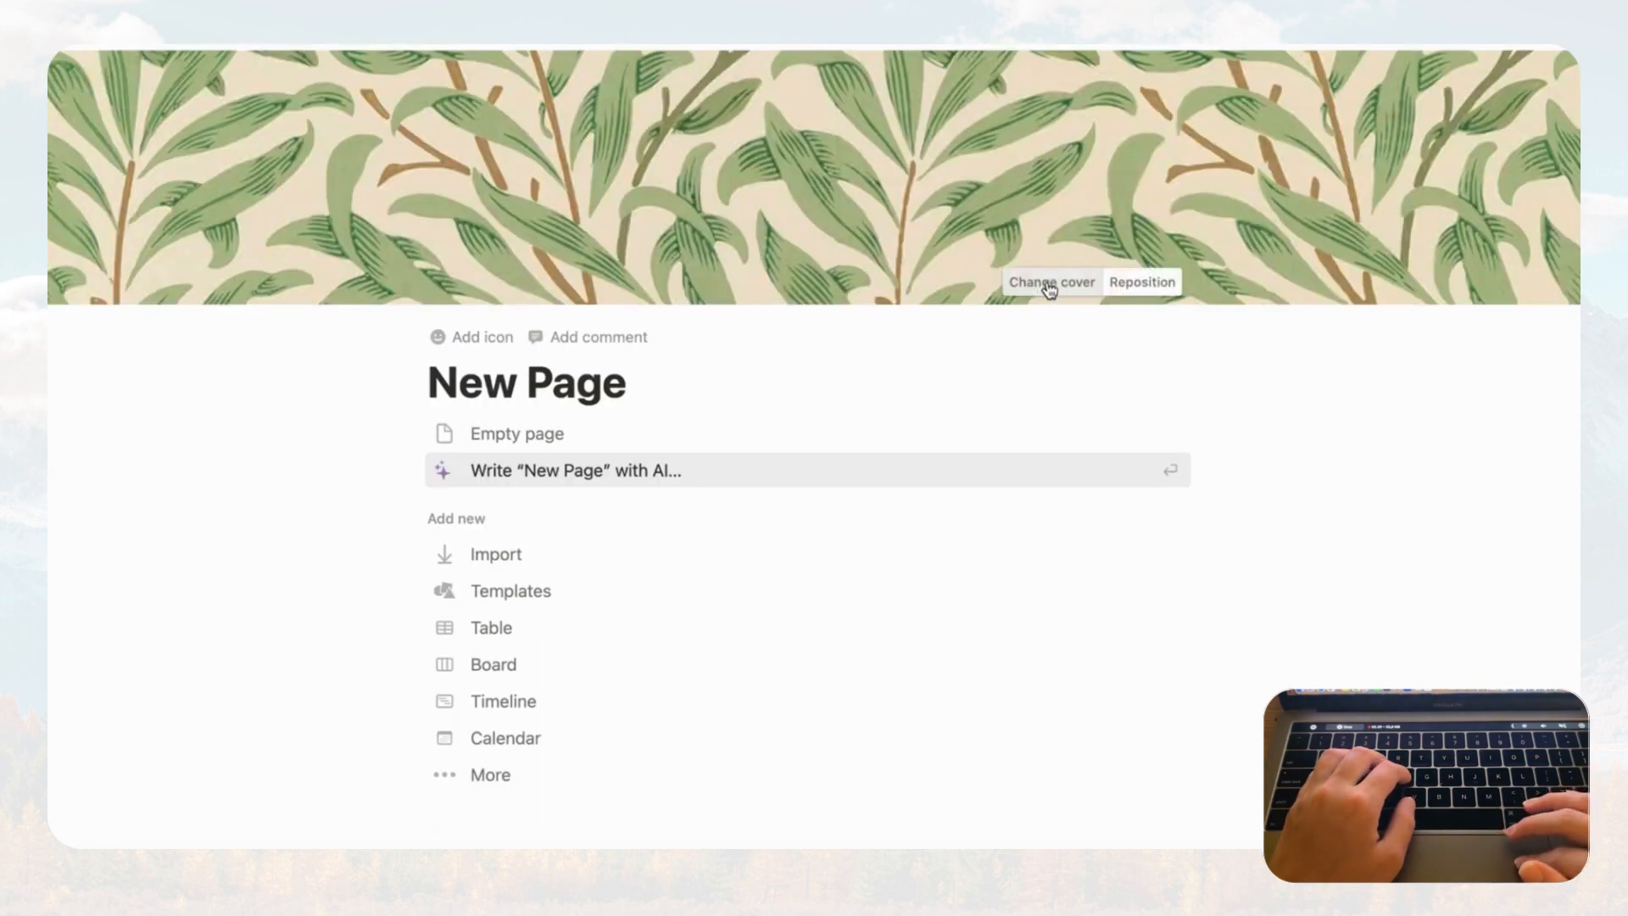
{"action": "left_click", "coordinate": [1052, 282]}
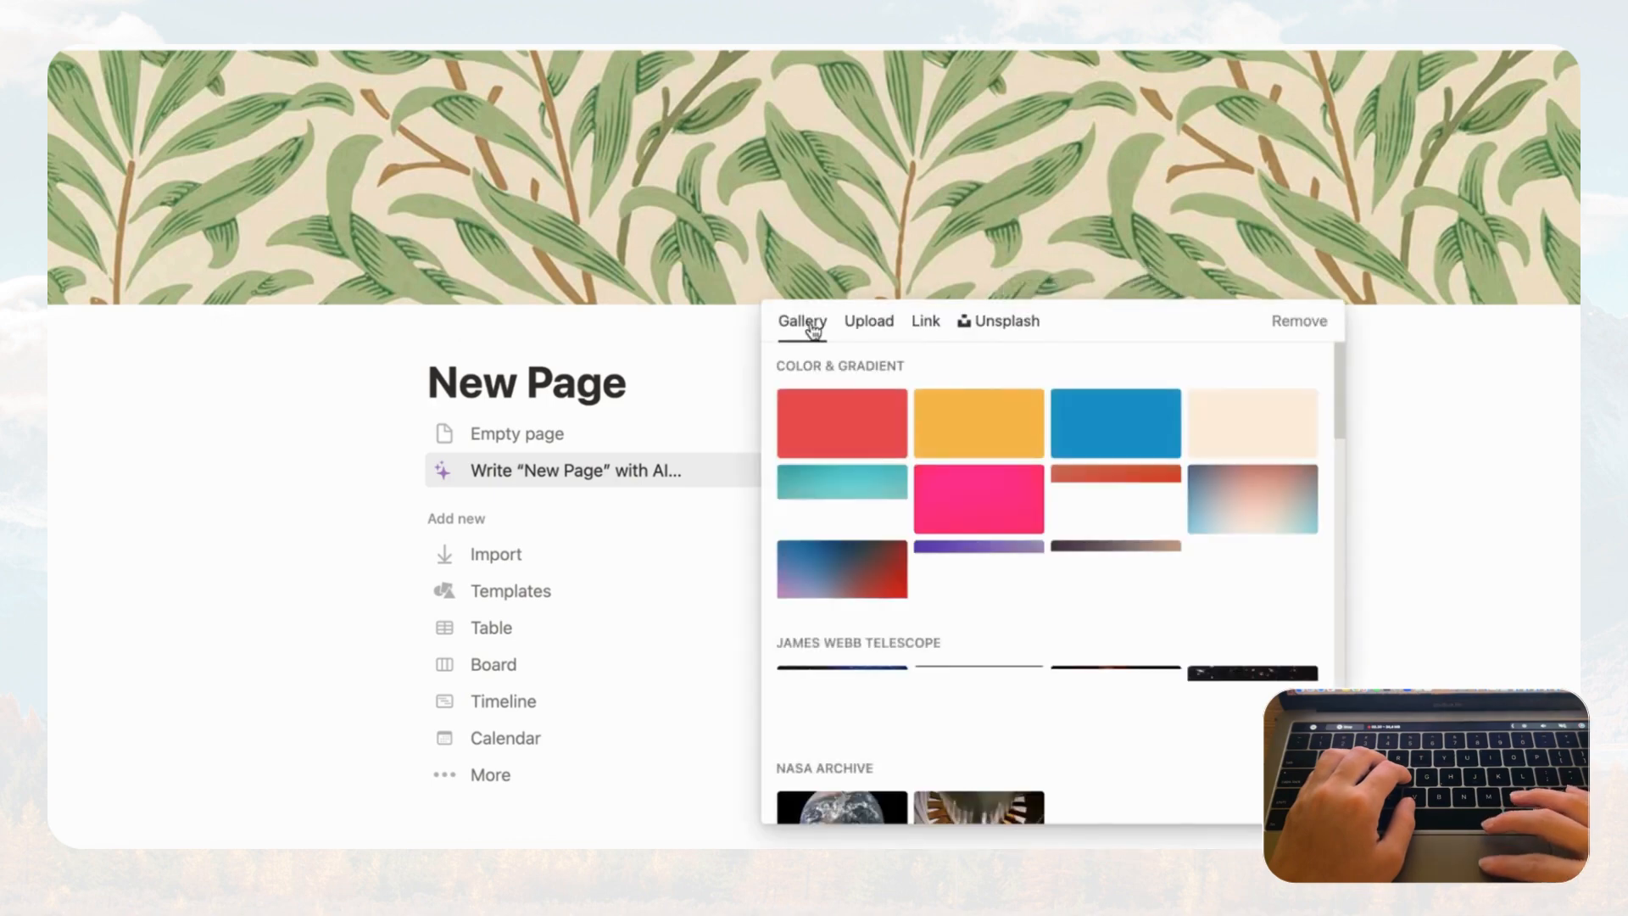
{"action": "left_click", "coordinate": [874, 322]}
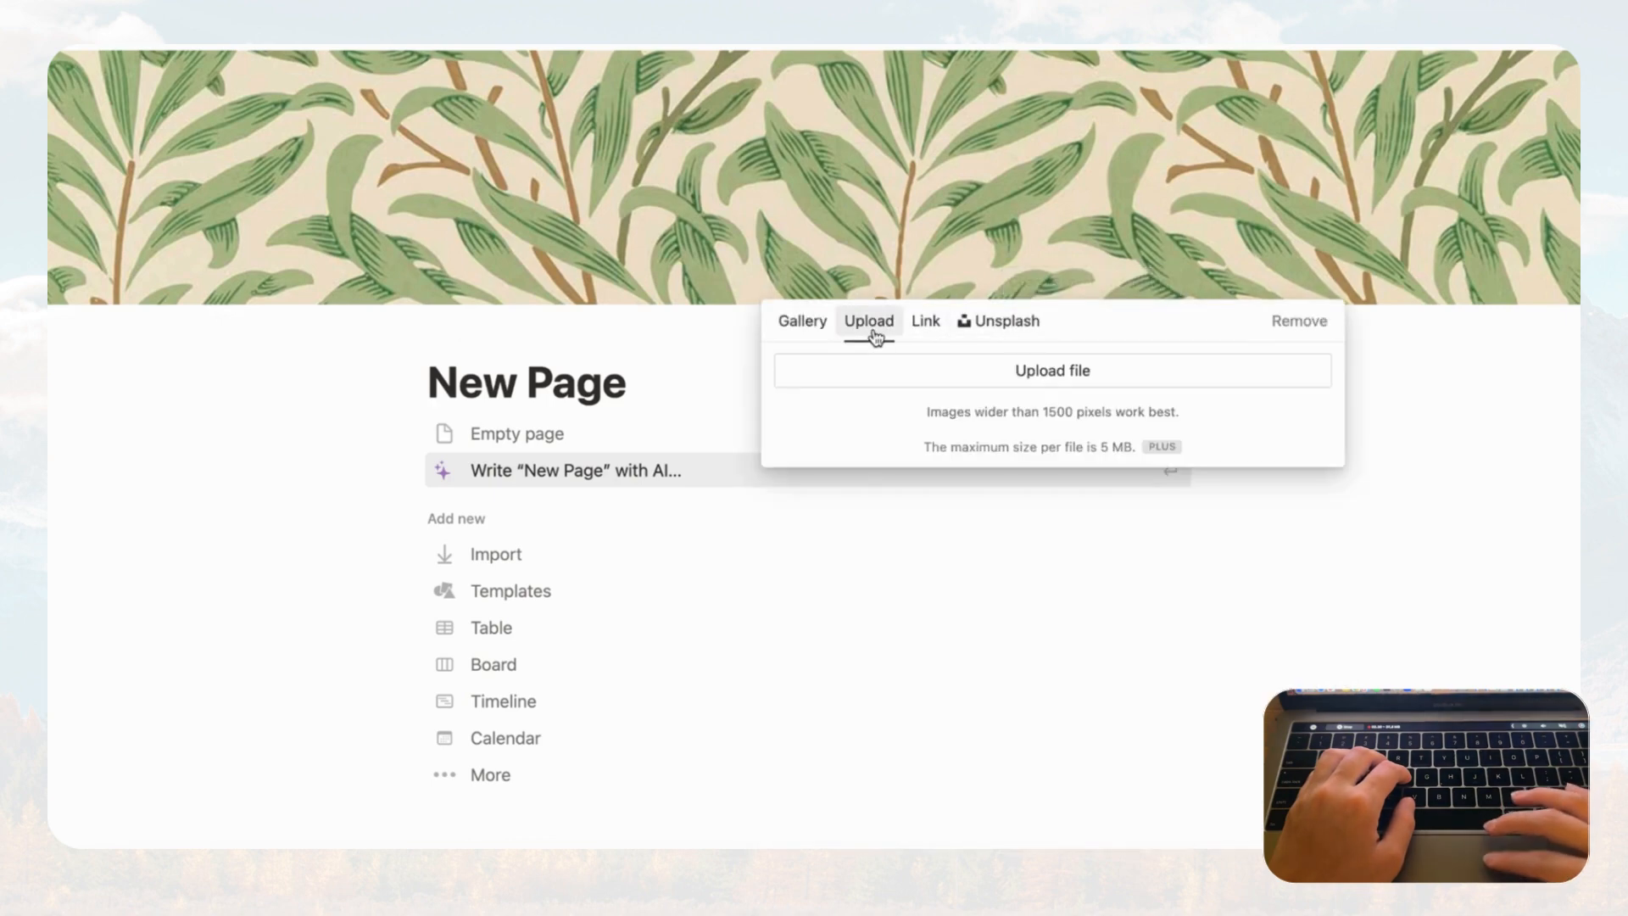
{"action": "left_click", "coordinate": [928, 324]}
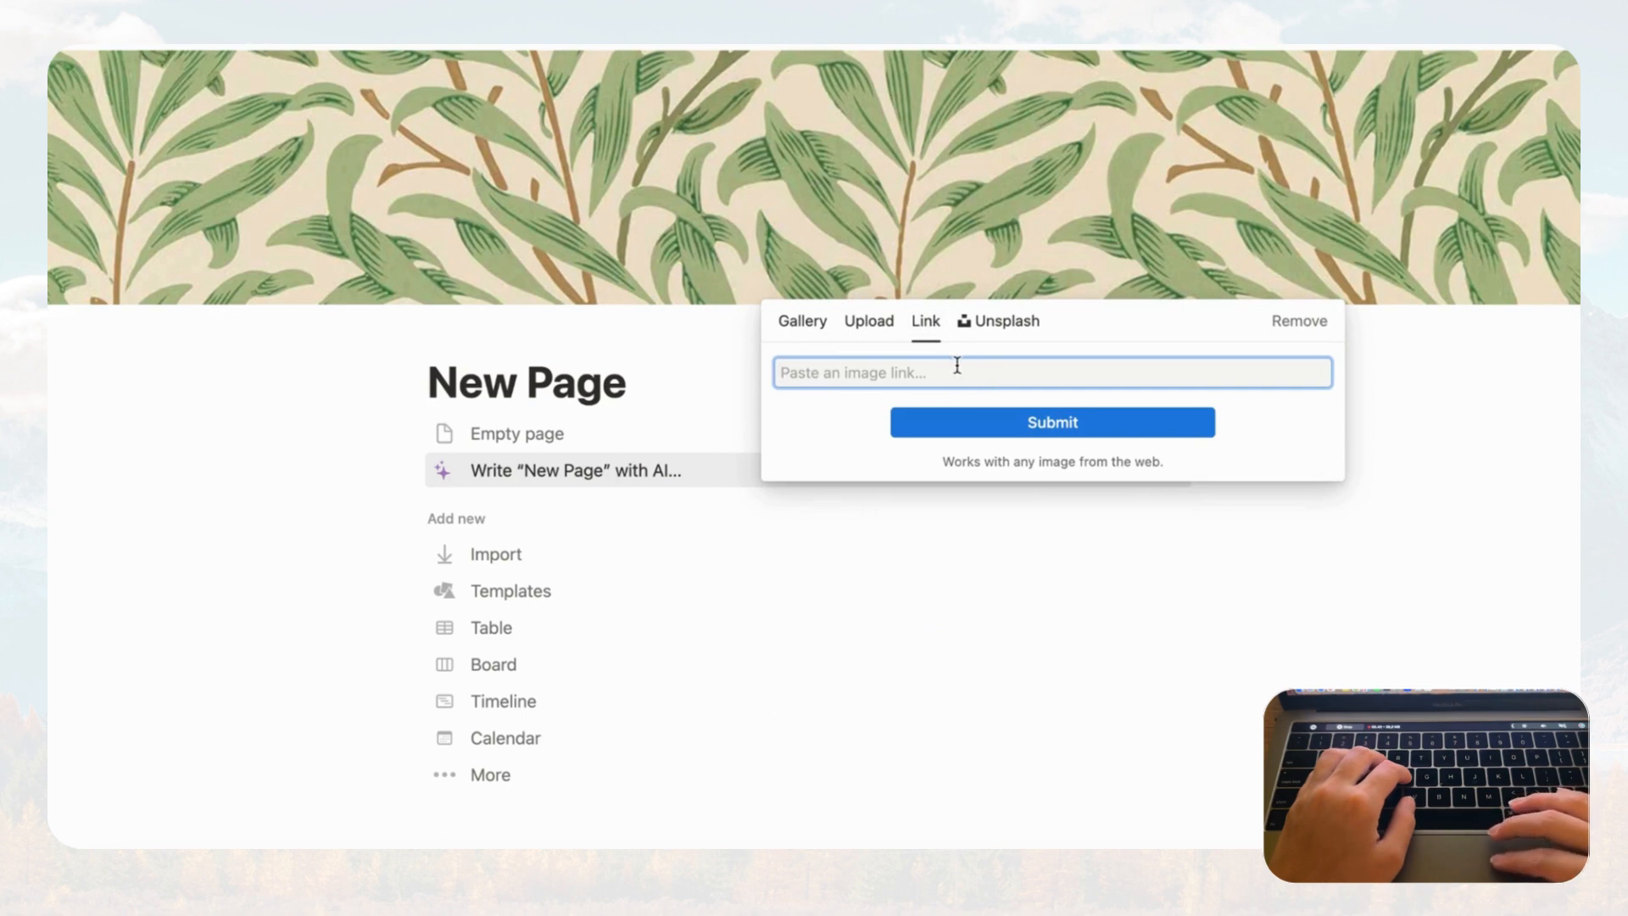
{"action": "left_click", "coordinate": [1000, 332]}
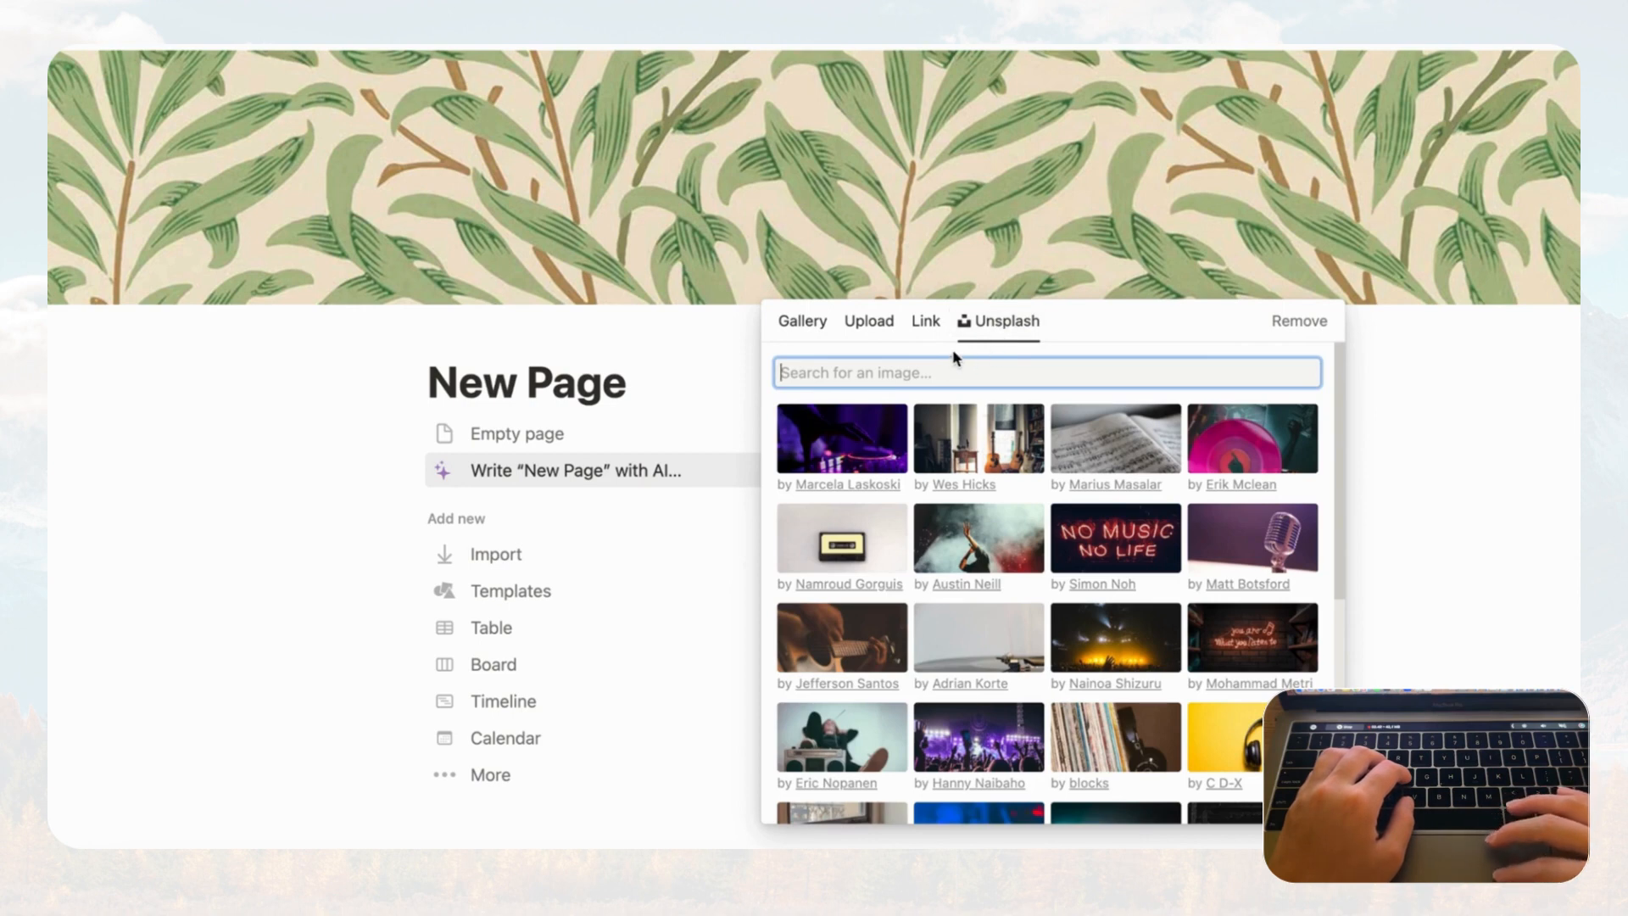
- Search Unsplash for "mountain" and set the photo of snowy peaks under a cloudy blue sky as the cover
{"action": "type", "text": "mount"}
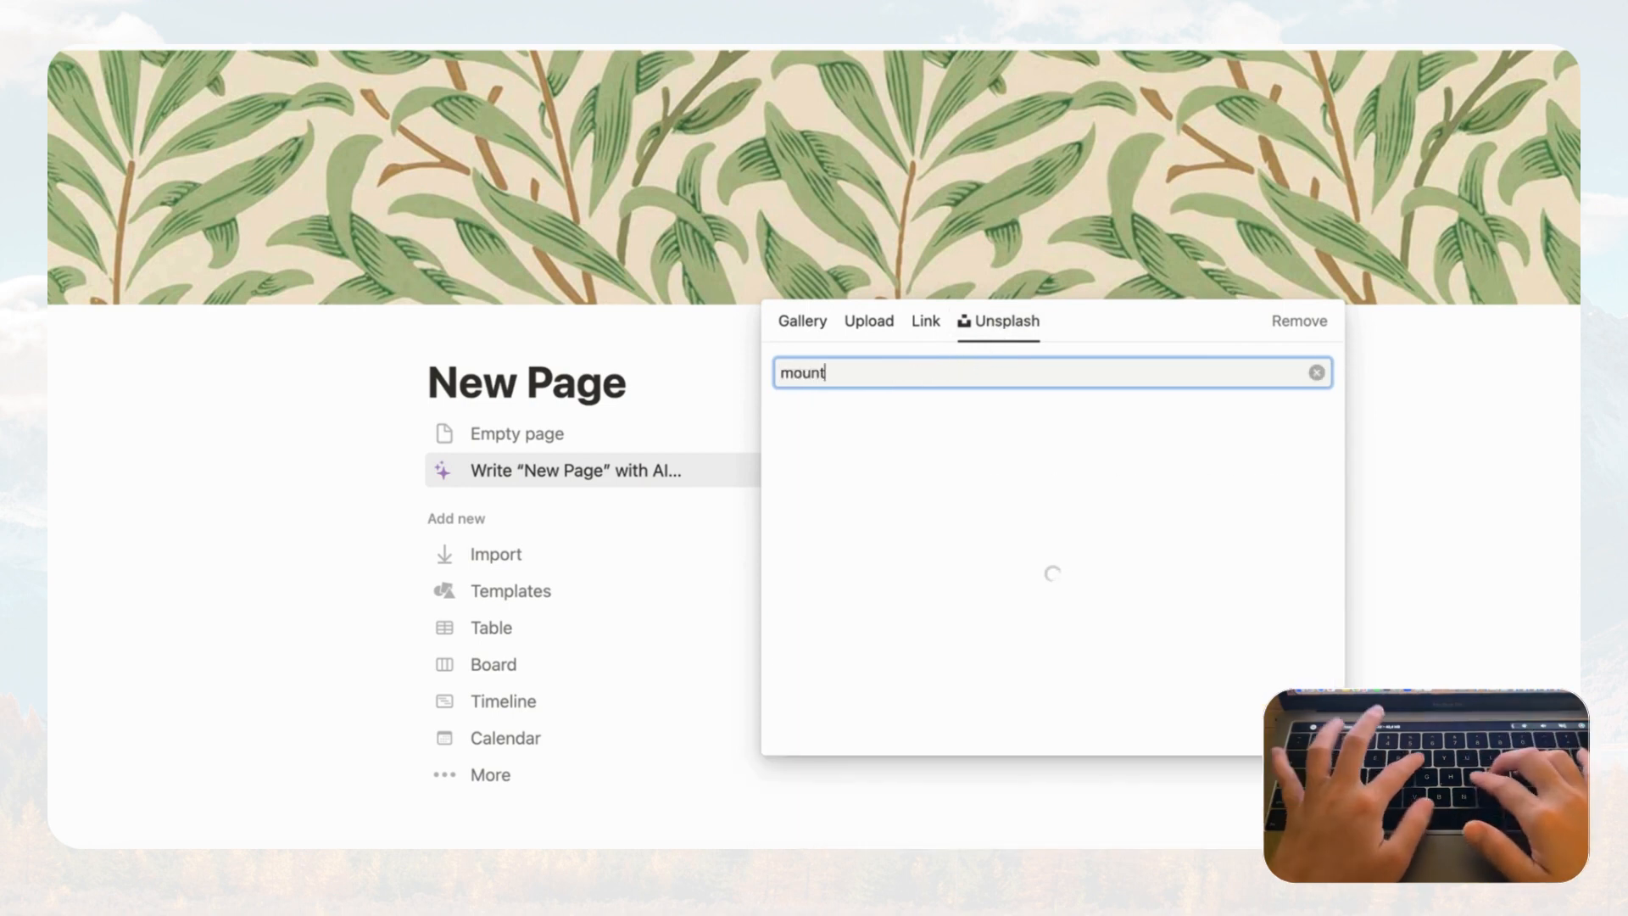
{"action": "type", "text": "ain"}
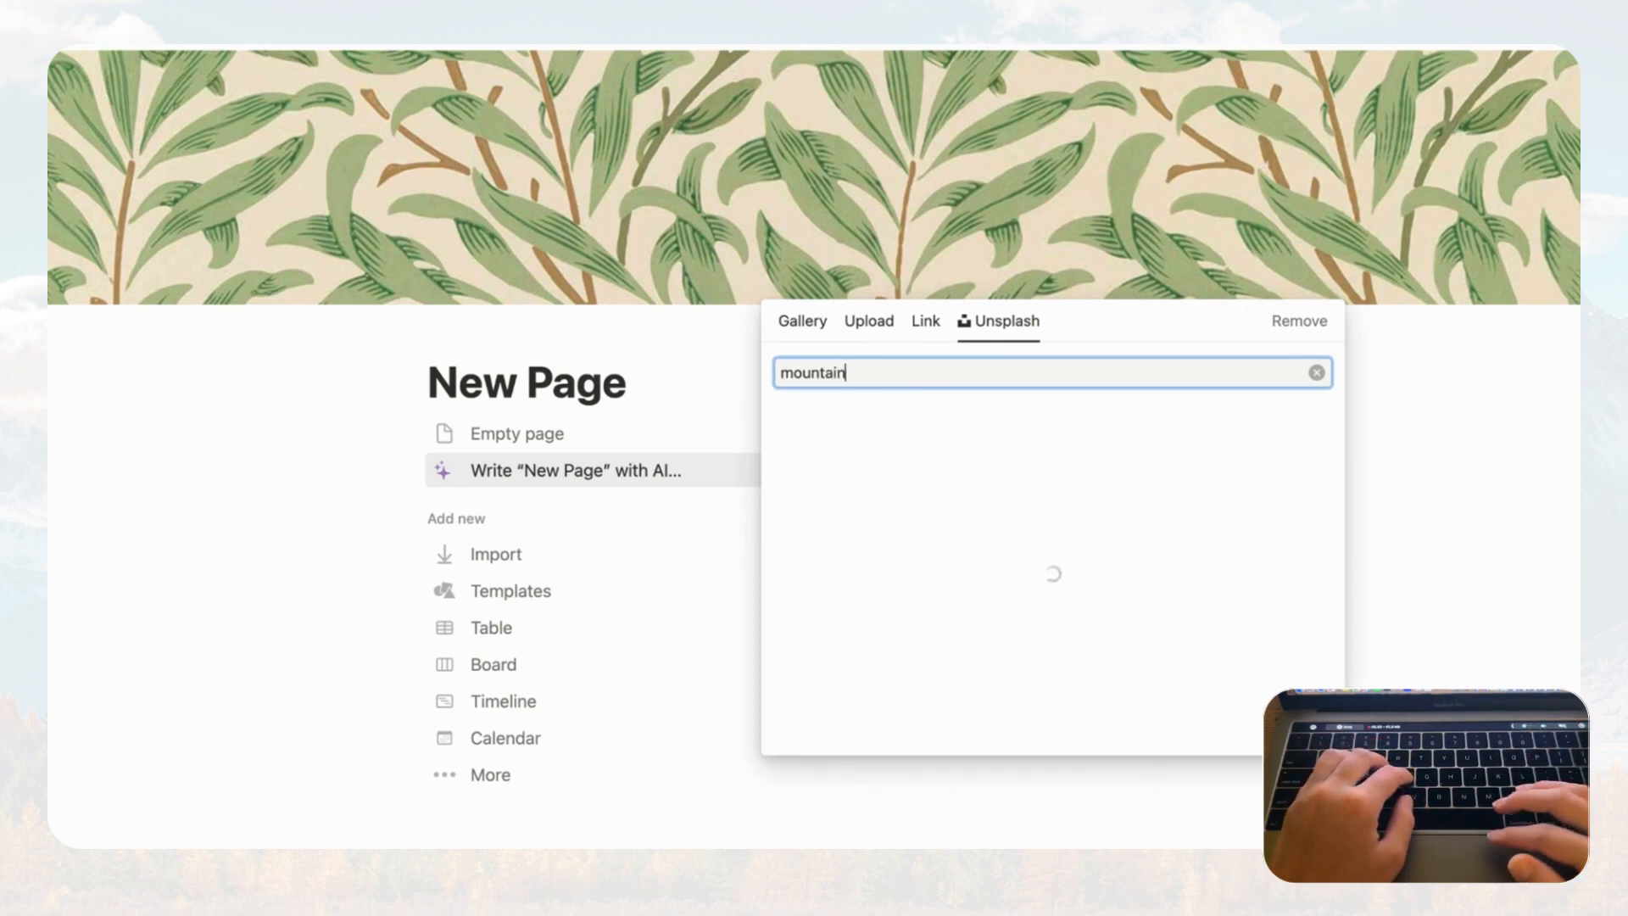
{"action": "left_click", "coordinate": [1004, 469]}
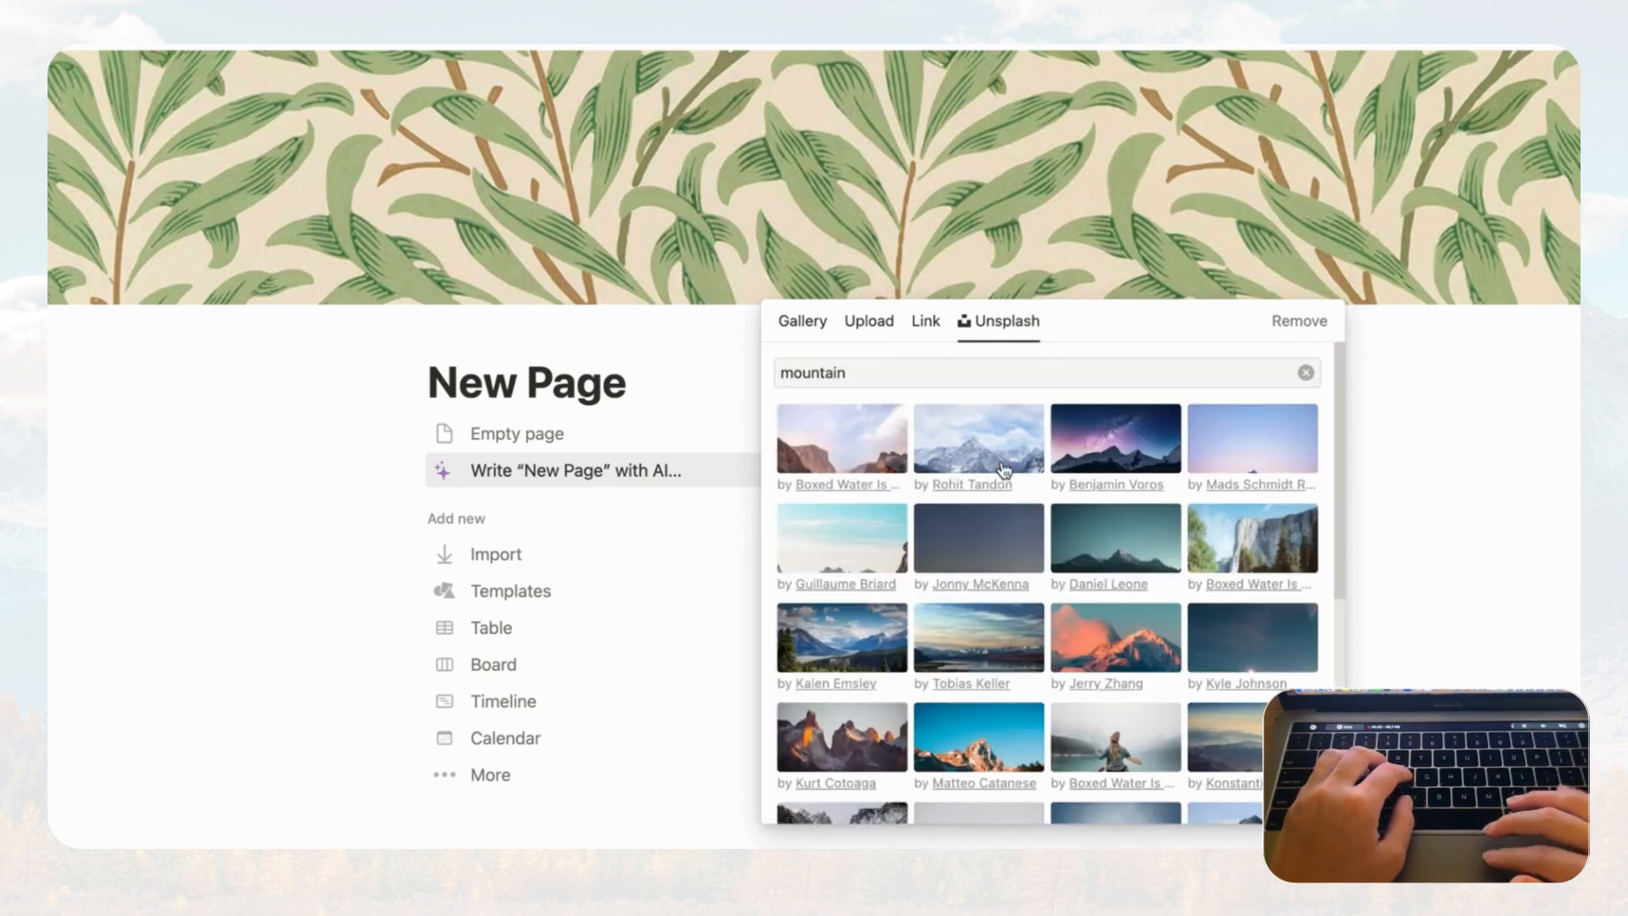
{"action": "left_click", "coordinate": [1131, 163]}
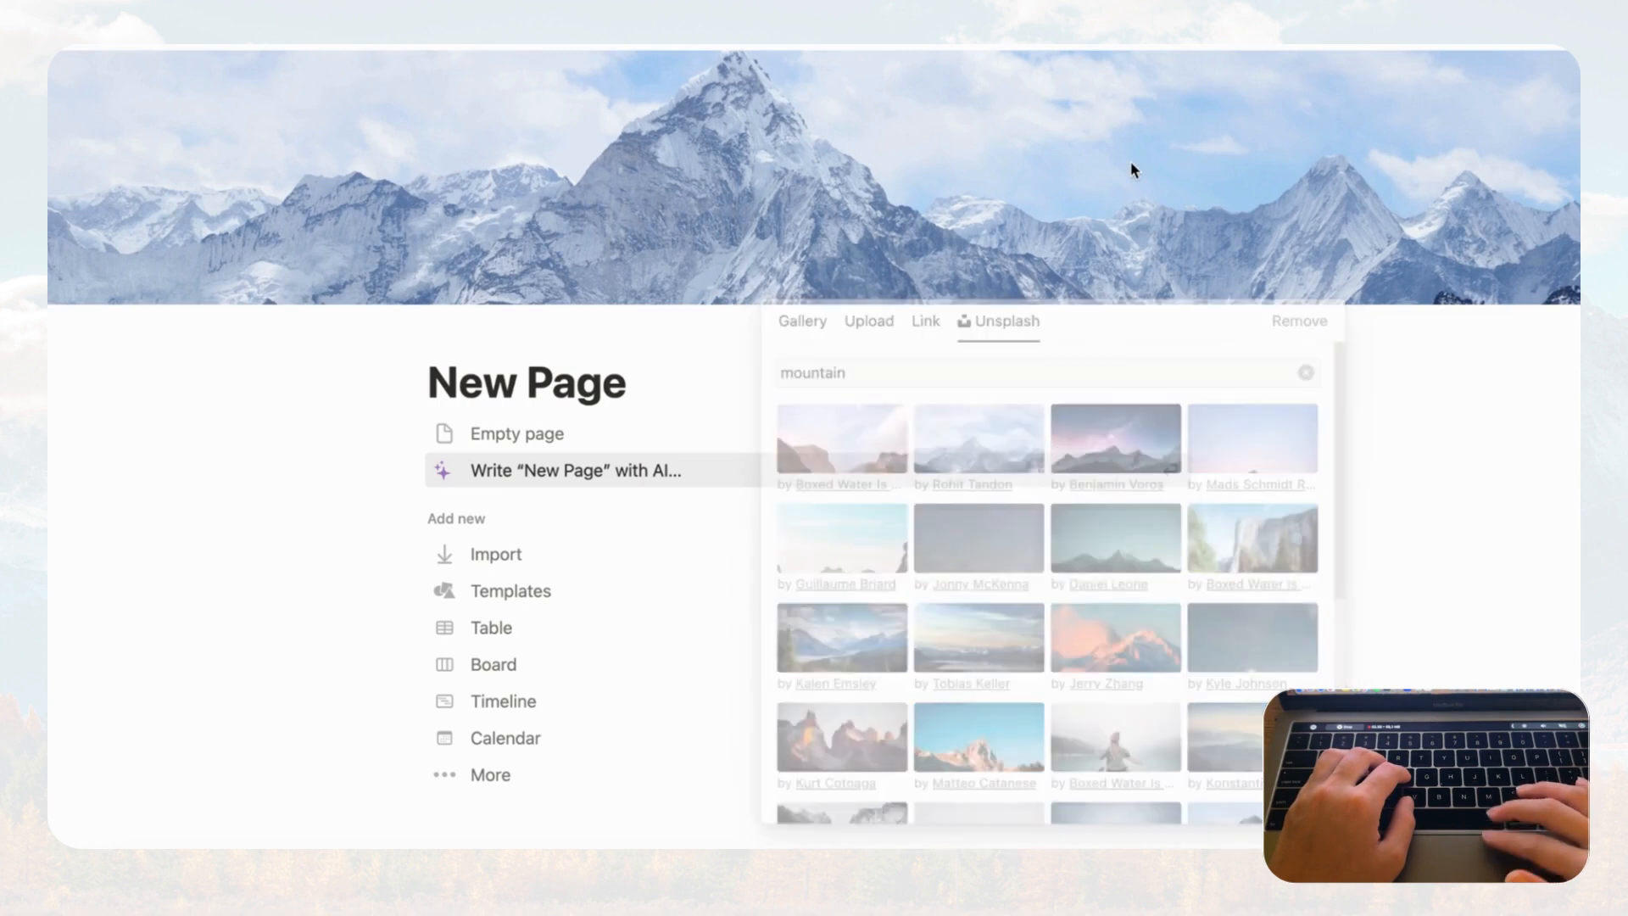
- Reposition the cover image lower so more sky shows above the main peak, and save the position
{"action": "left_click", "coordinate": [1150, 292]}
{"action": "left_click_drag", "start_coordinate": [1081, 153], "coordinate": [1065, 277]}
{"action": "left_click", "coordinate": [1081, 283]}
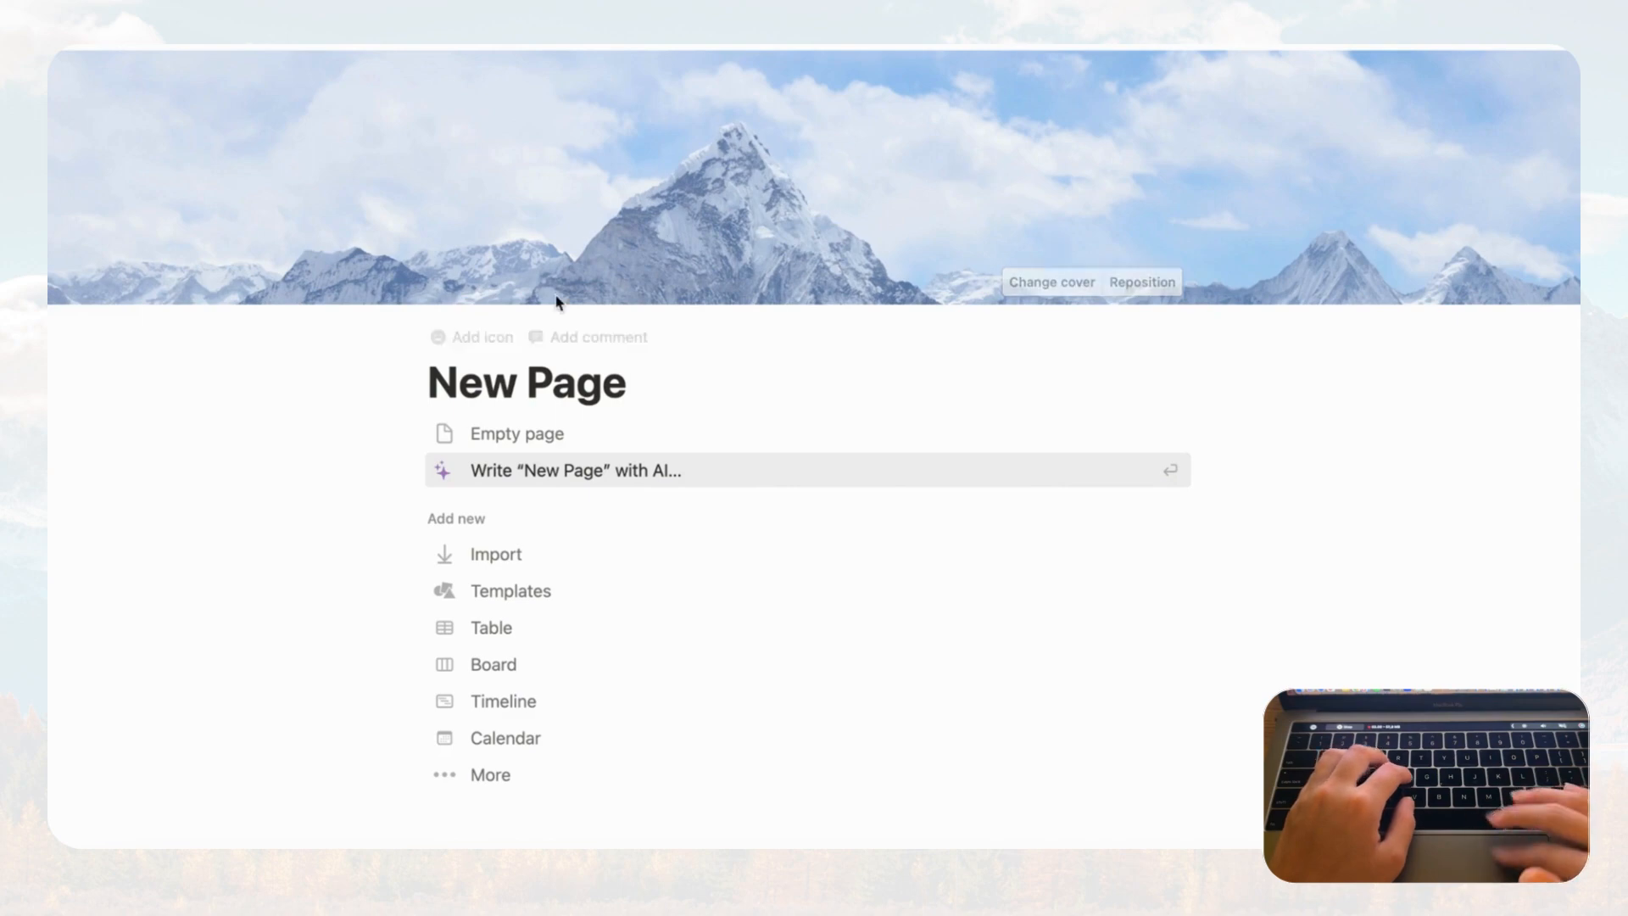
- Add an icon to New Page and look through the emoji, built-in icon and custom image choices
{"action": "left_click", "coordinate": [483, 339]}
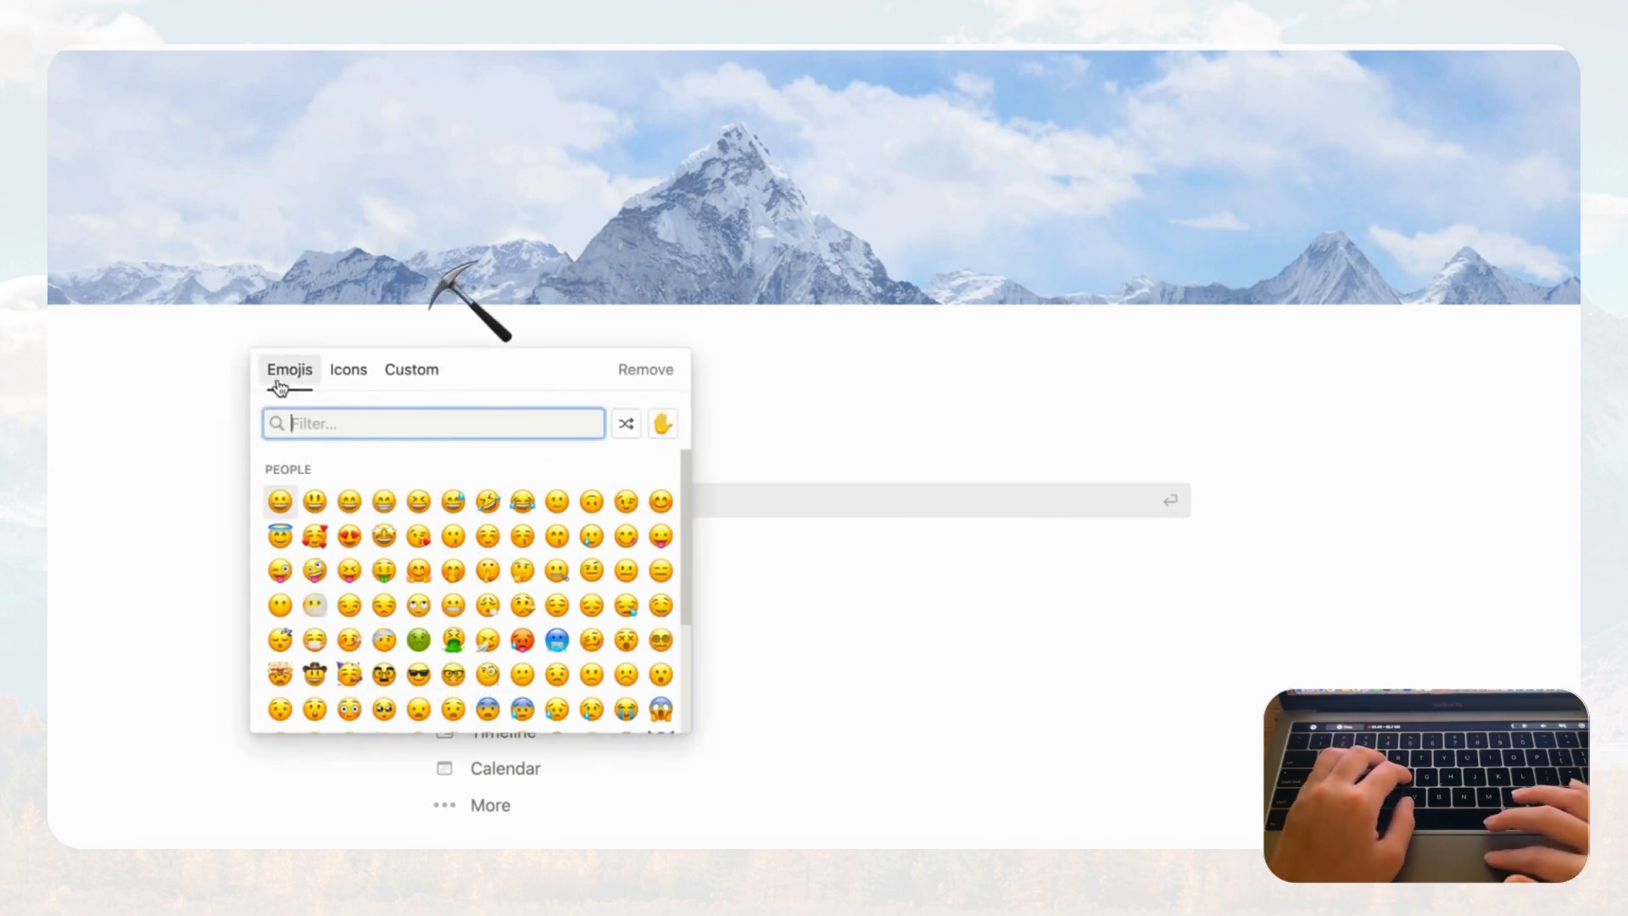
{"action": "scroll", "coordinate": [364, 555], "scroll_direction": "down", "scroll_amount": 5}
{"action": "scroll", "coordinate": [365, 555], "scroll_direction": "down", "scroll_amount": 3}
{"action": "scroll", "coordinate": [369, 560], "scroll_direction": "up", "scroll_amount": 8}
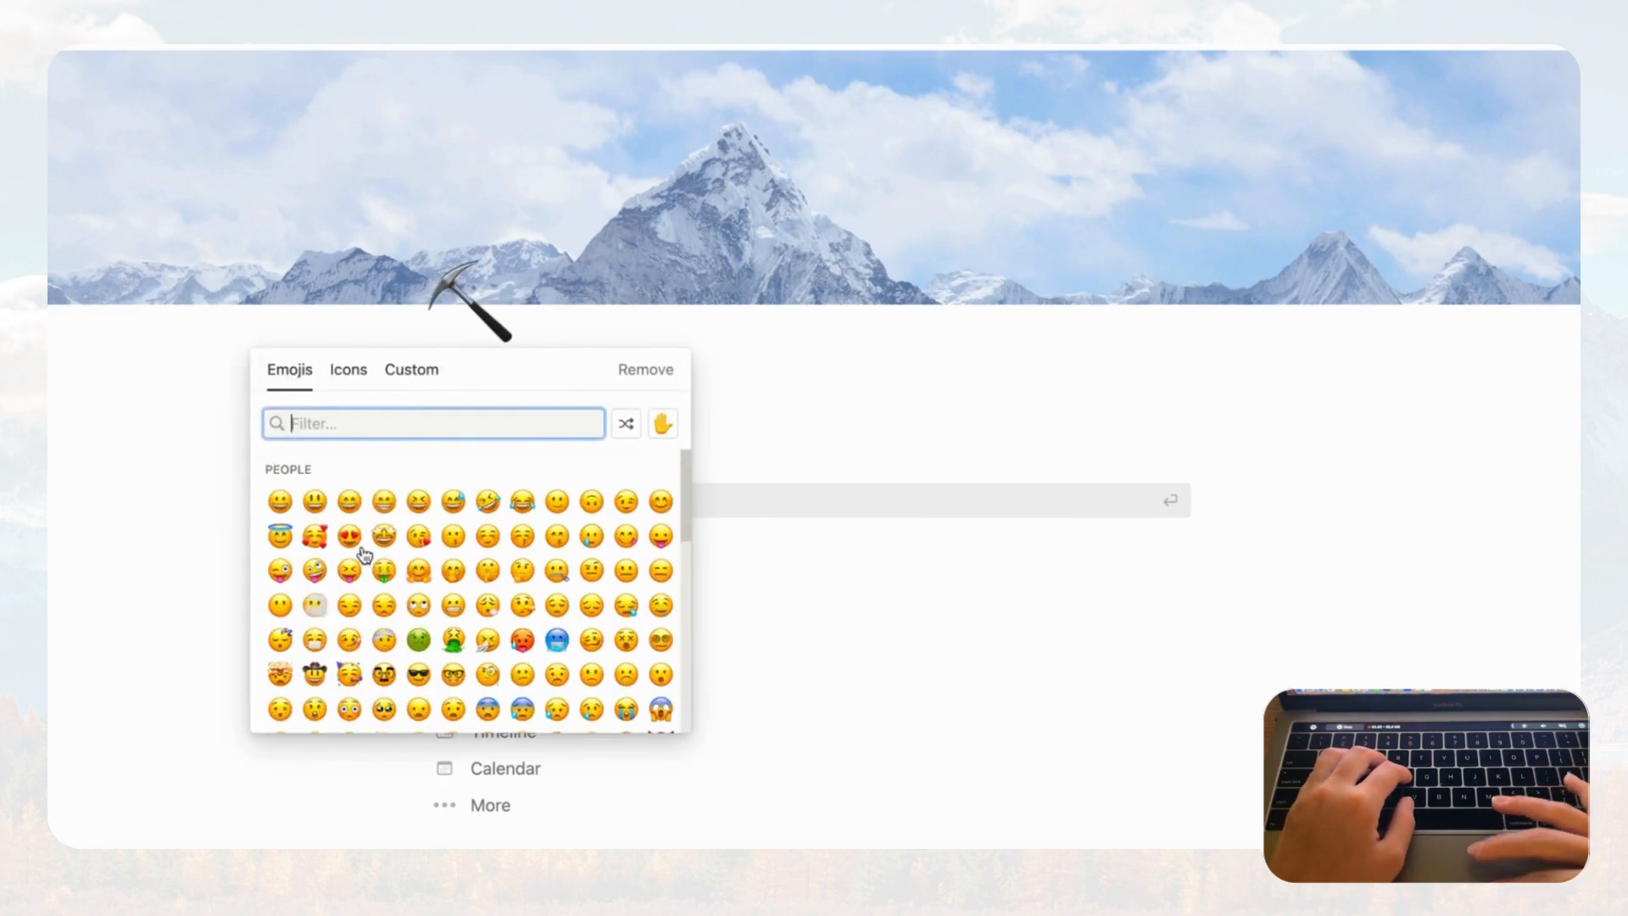
{"action": "left_click", "coordinate": [354, 373]}
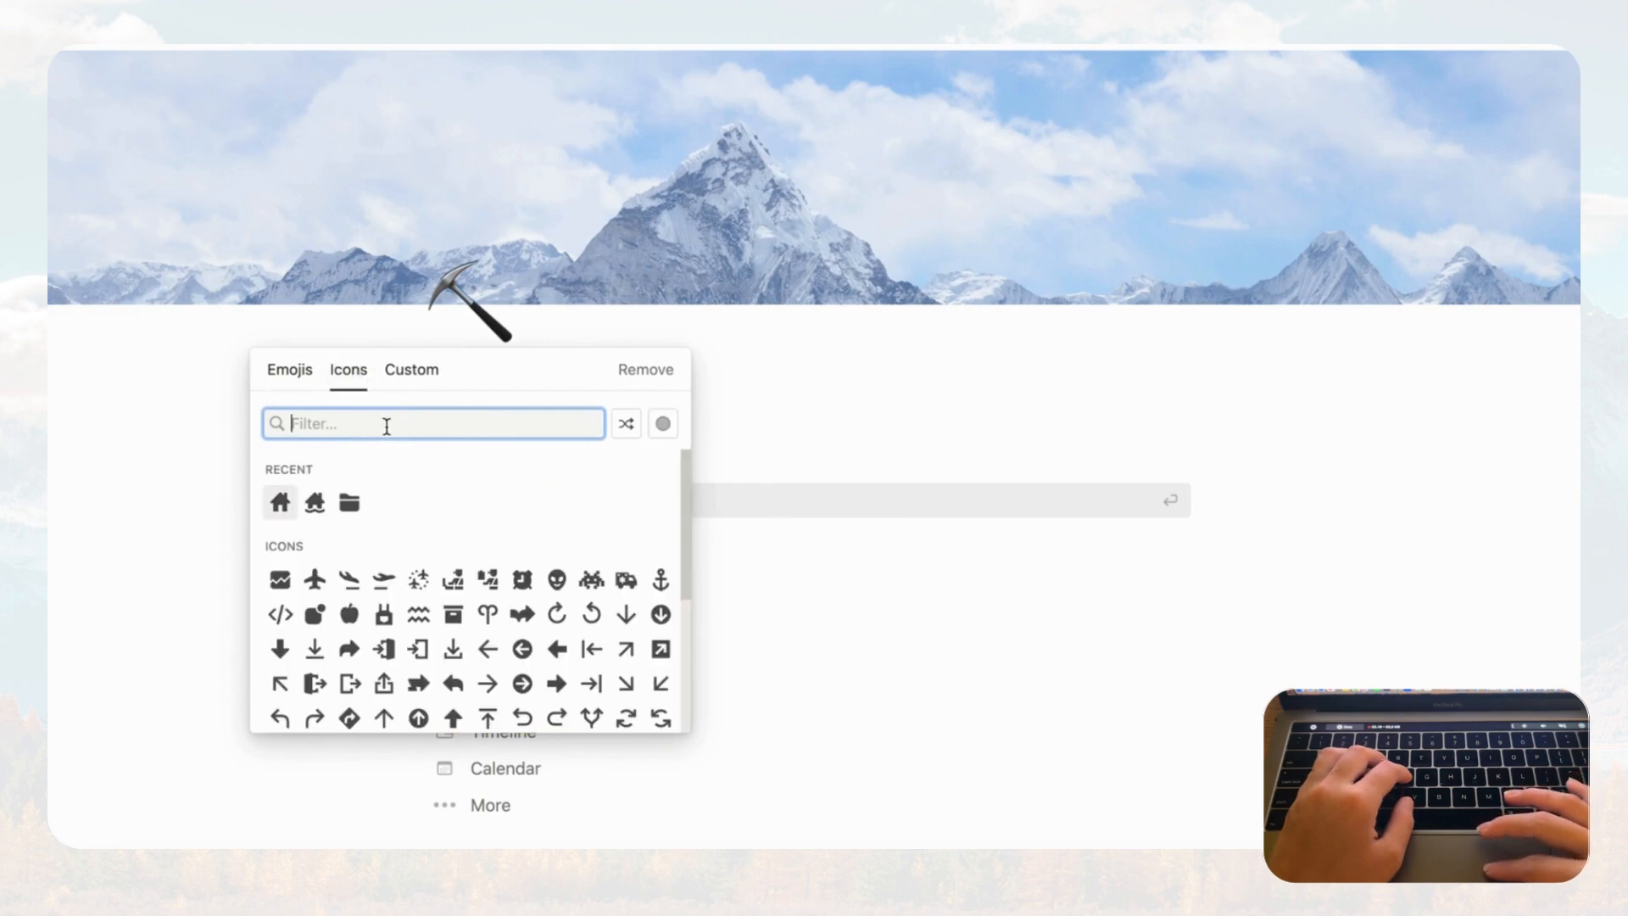
{"action": "left_click", "coordinate": [416, 375]}
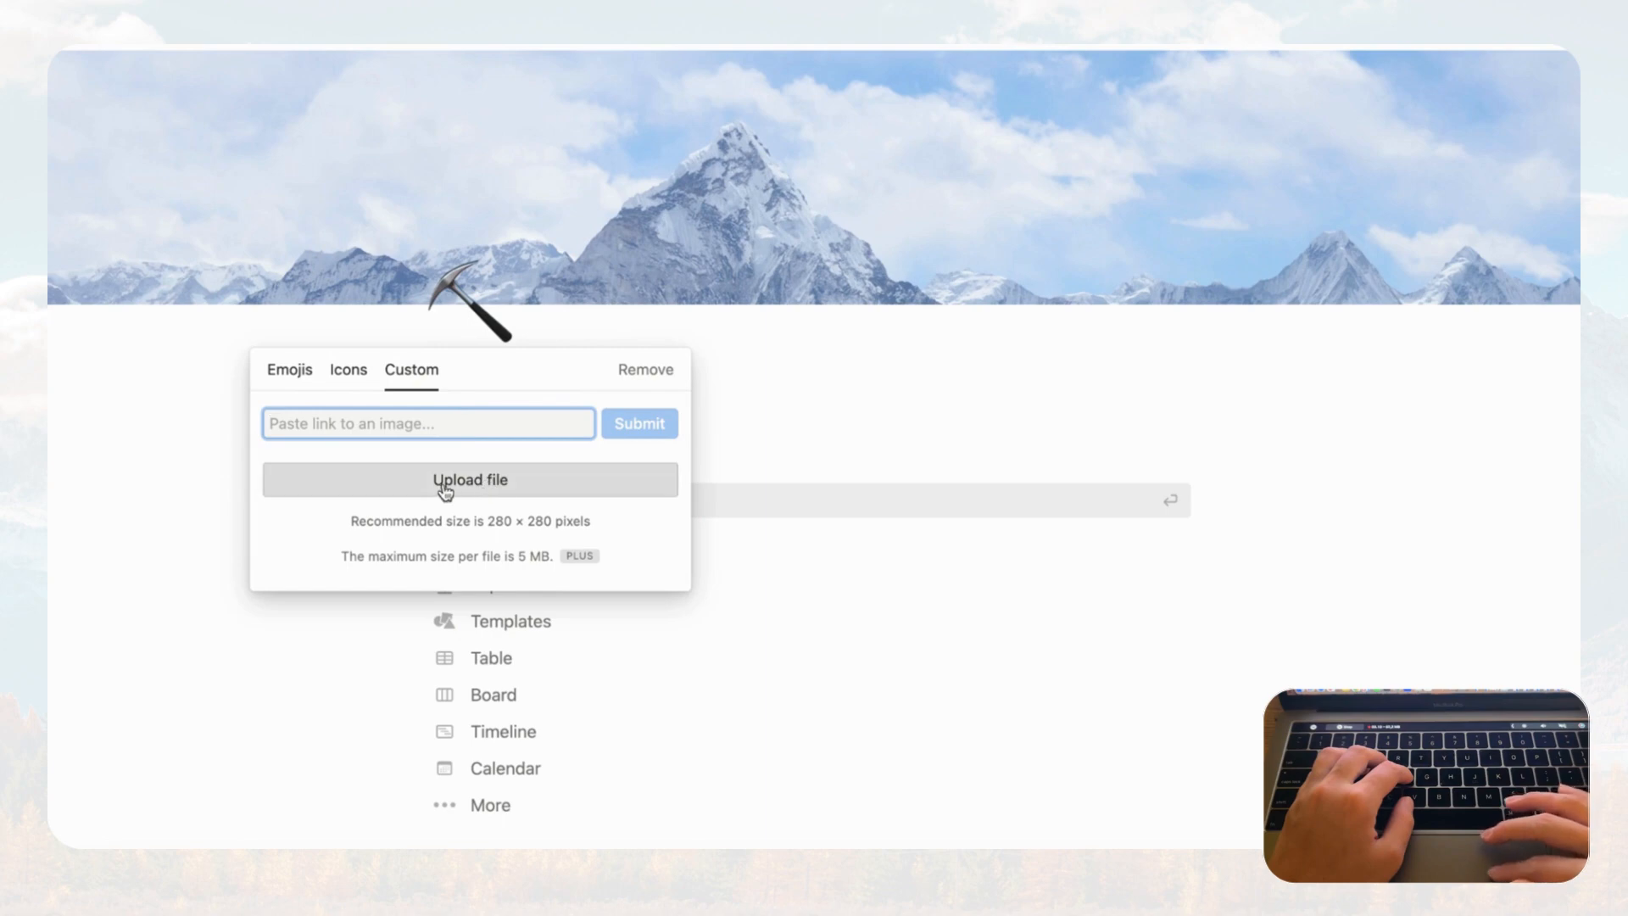
- Filter the built-in icons for "house" and set the plain house as the page icon
{"action": "left_click", "coordinate": [350, 373]}
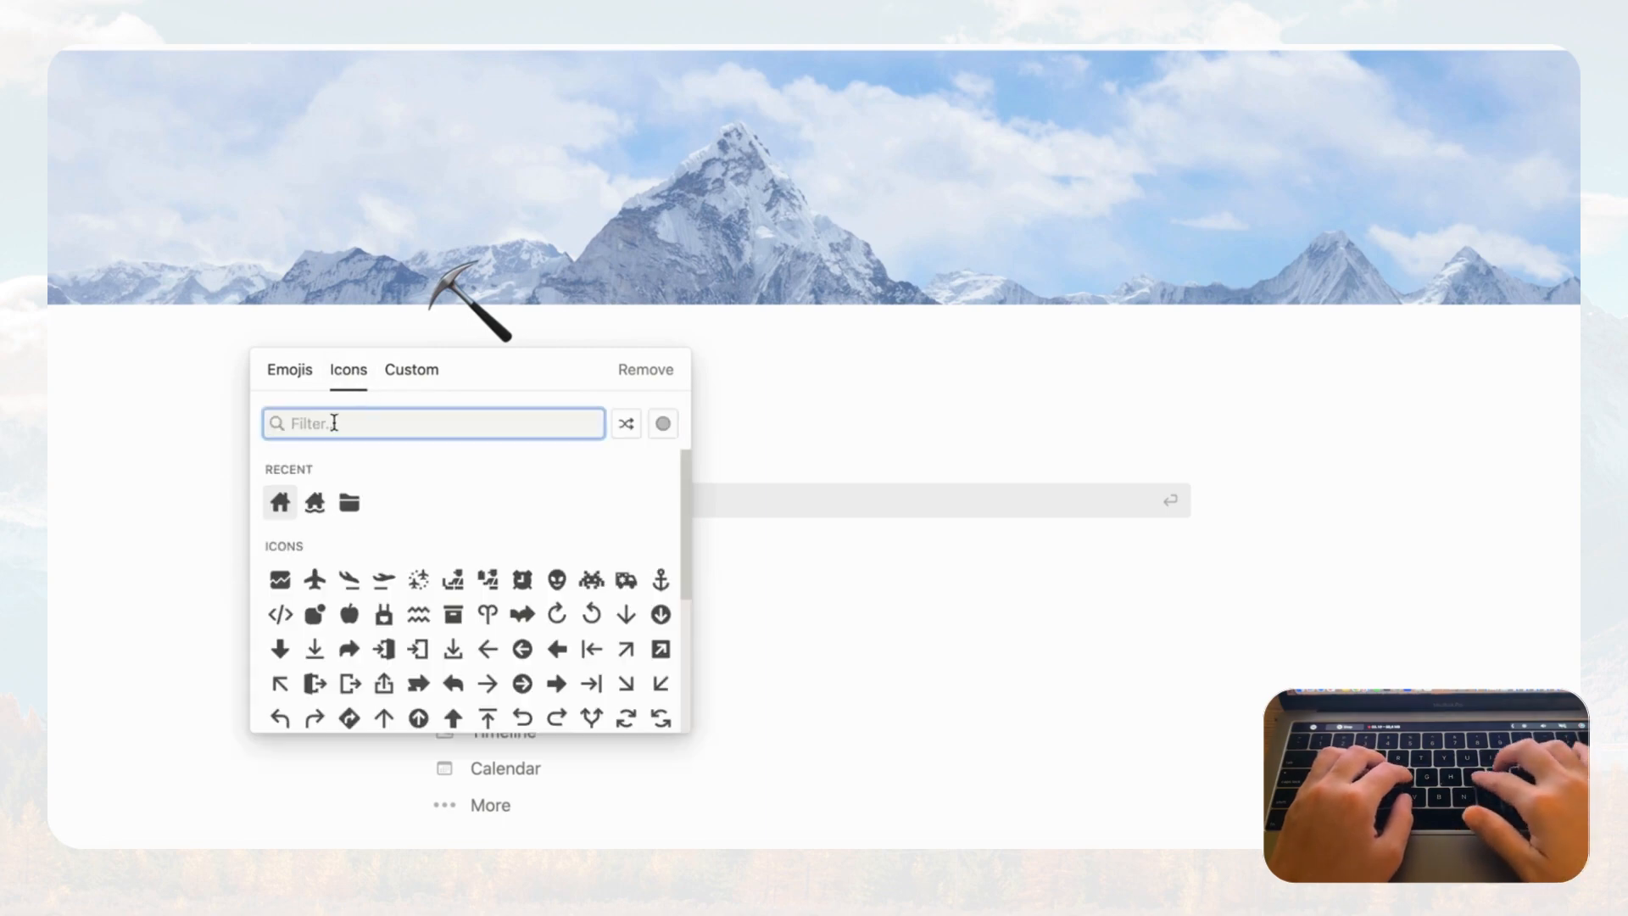
{"action": "type", "text": "house"}
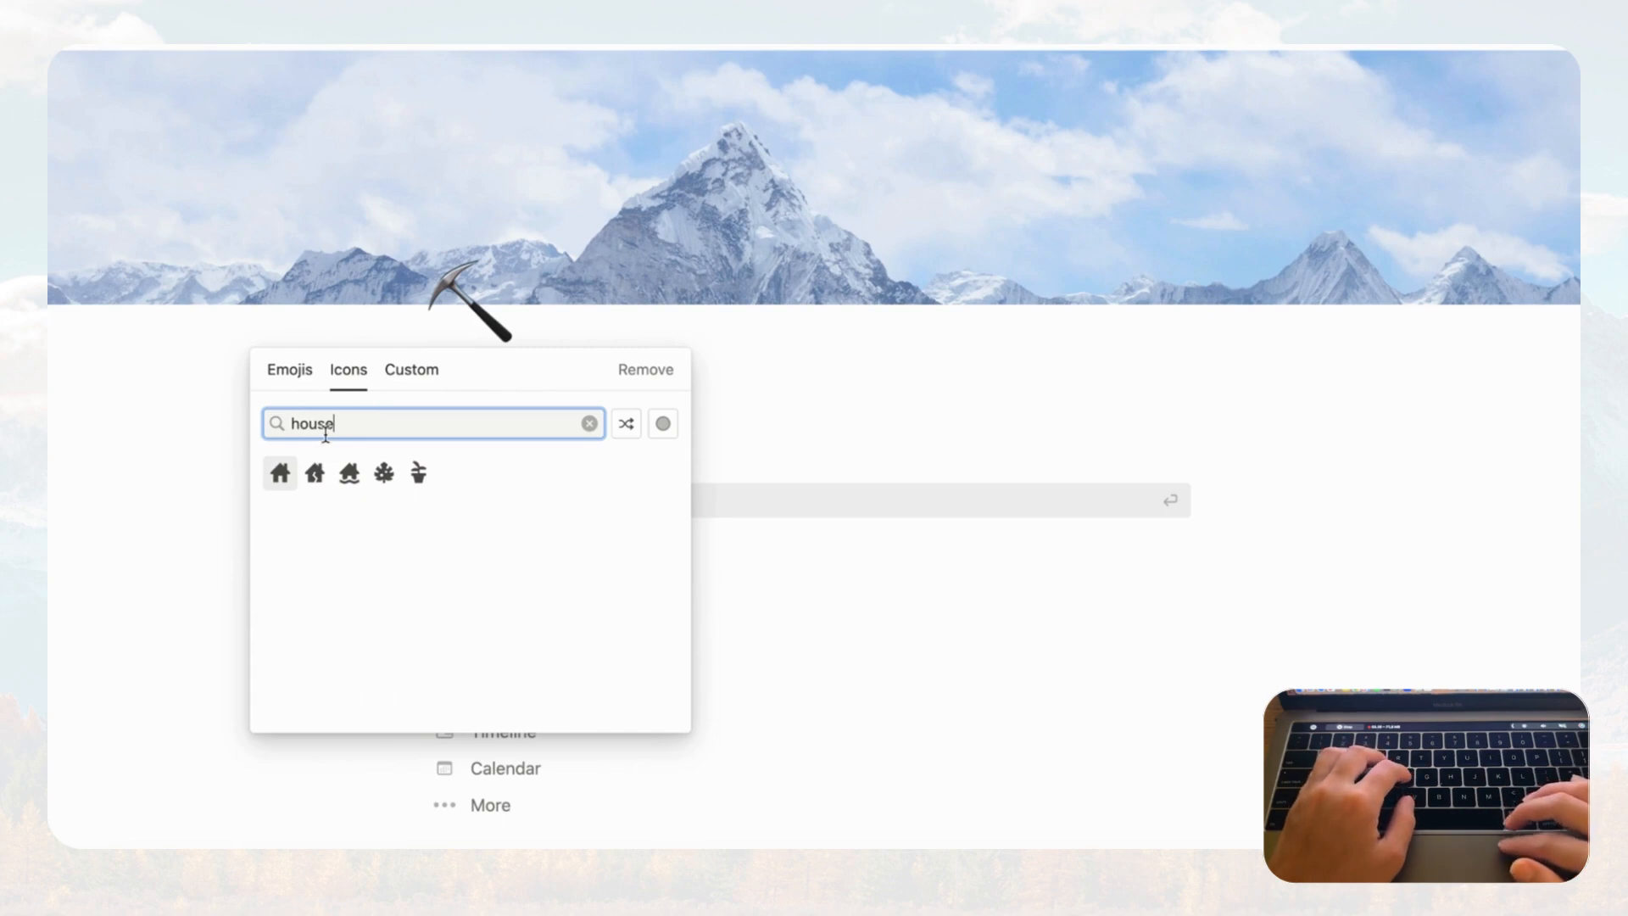
{"action": "left_click", "coordinate": [276, 478]}
{"action": "left_click", "coordinate": [207, 523]}
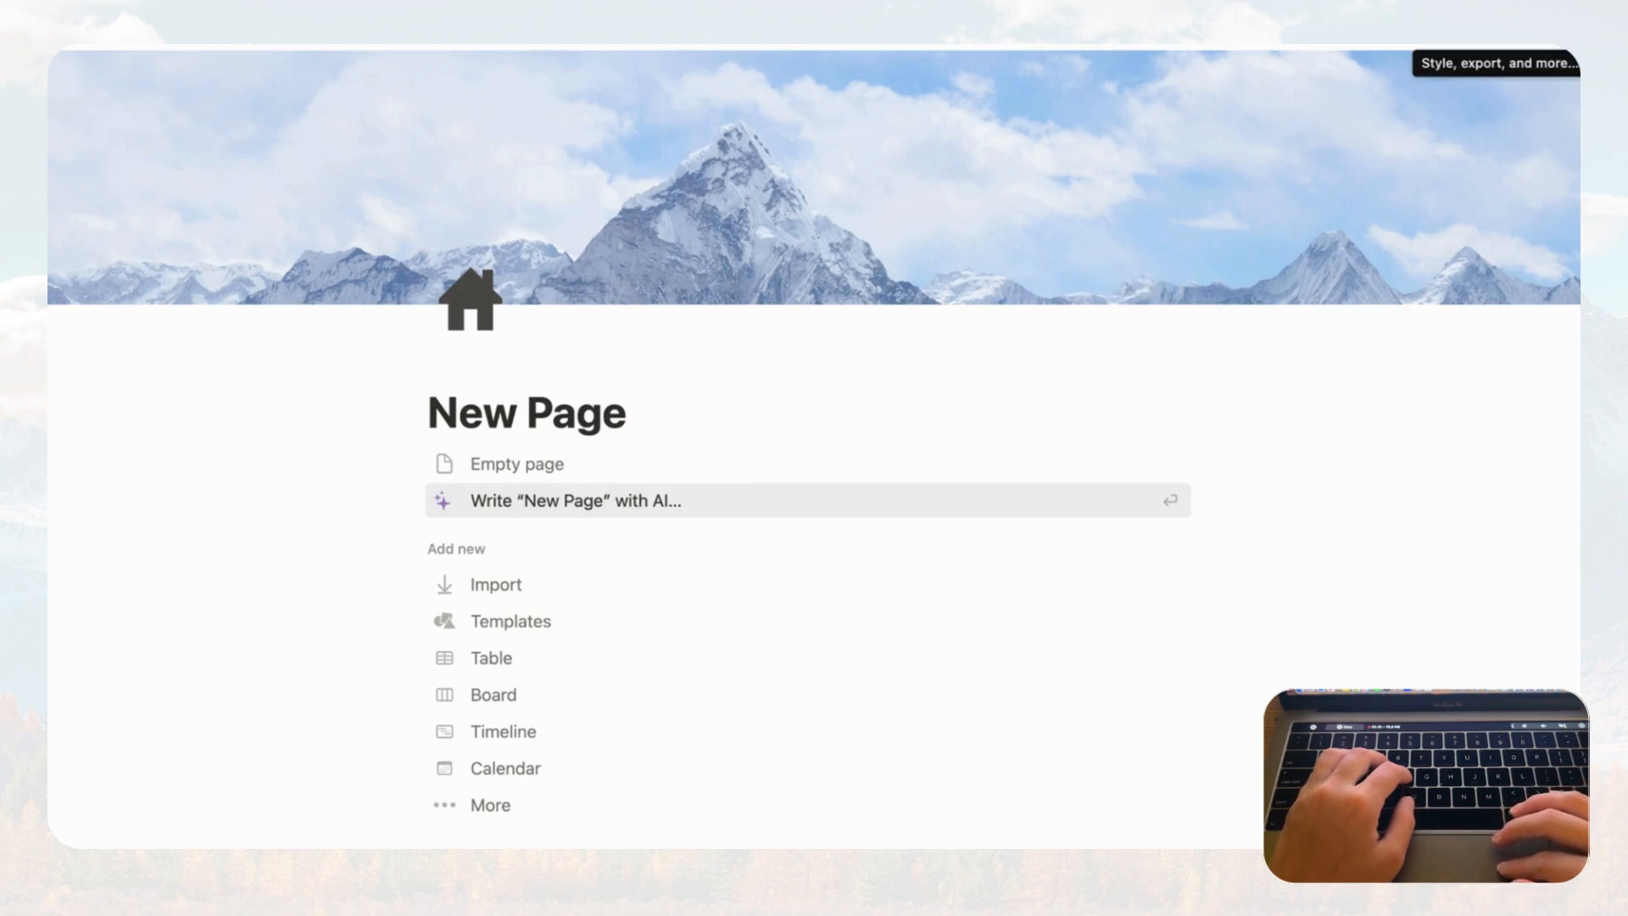
- Try the Serif and Mono font styles on the page, and return it to the Default style
{"action": "left_click", "coordinate": [1562, 32]}
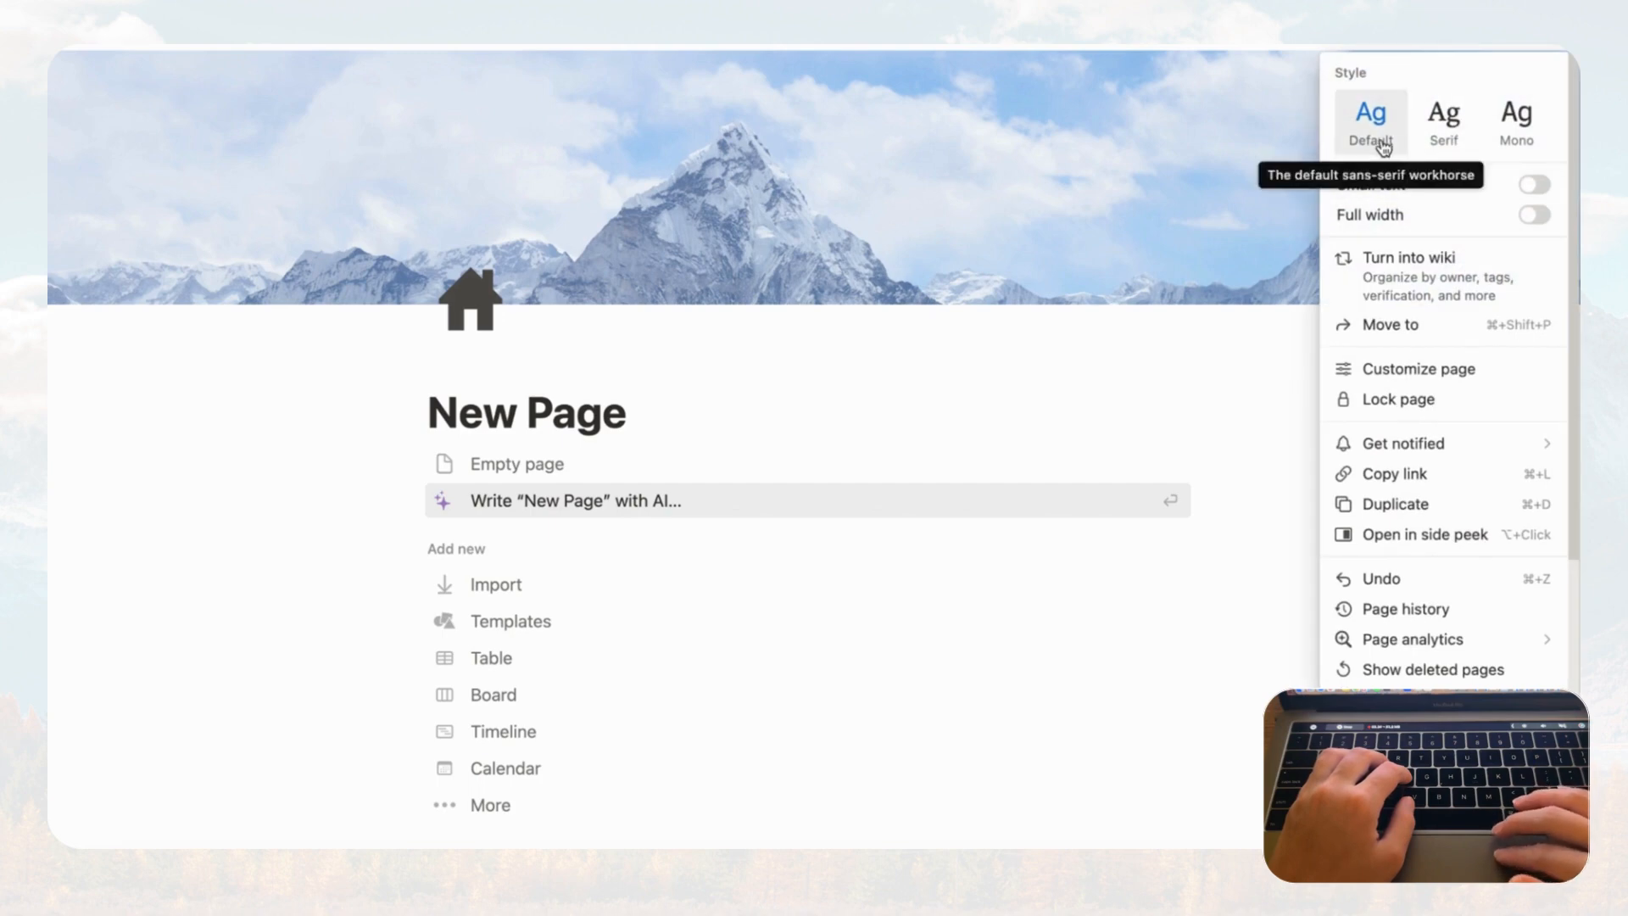
{"action": "left_click", "coordinate": [1444, 140]}
{"action": "left_click", "coordinate": [1518, 132]}
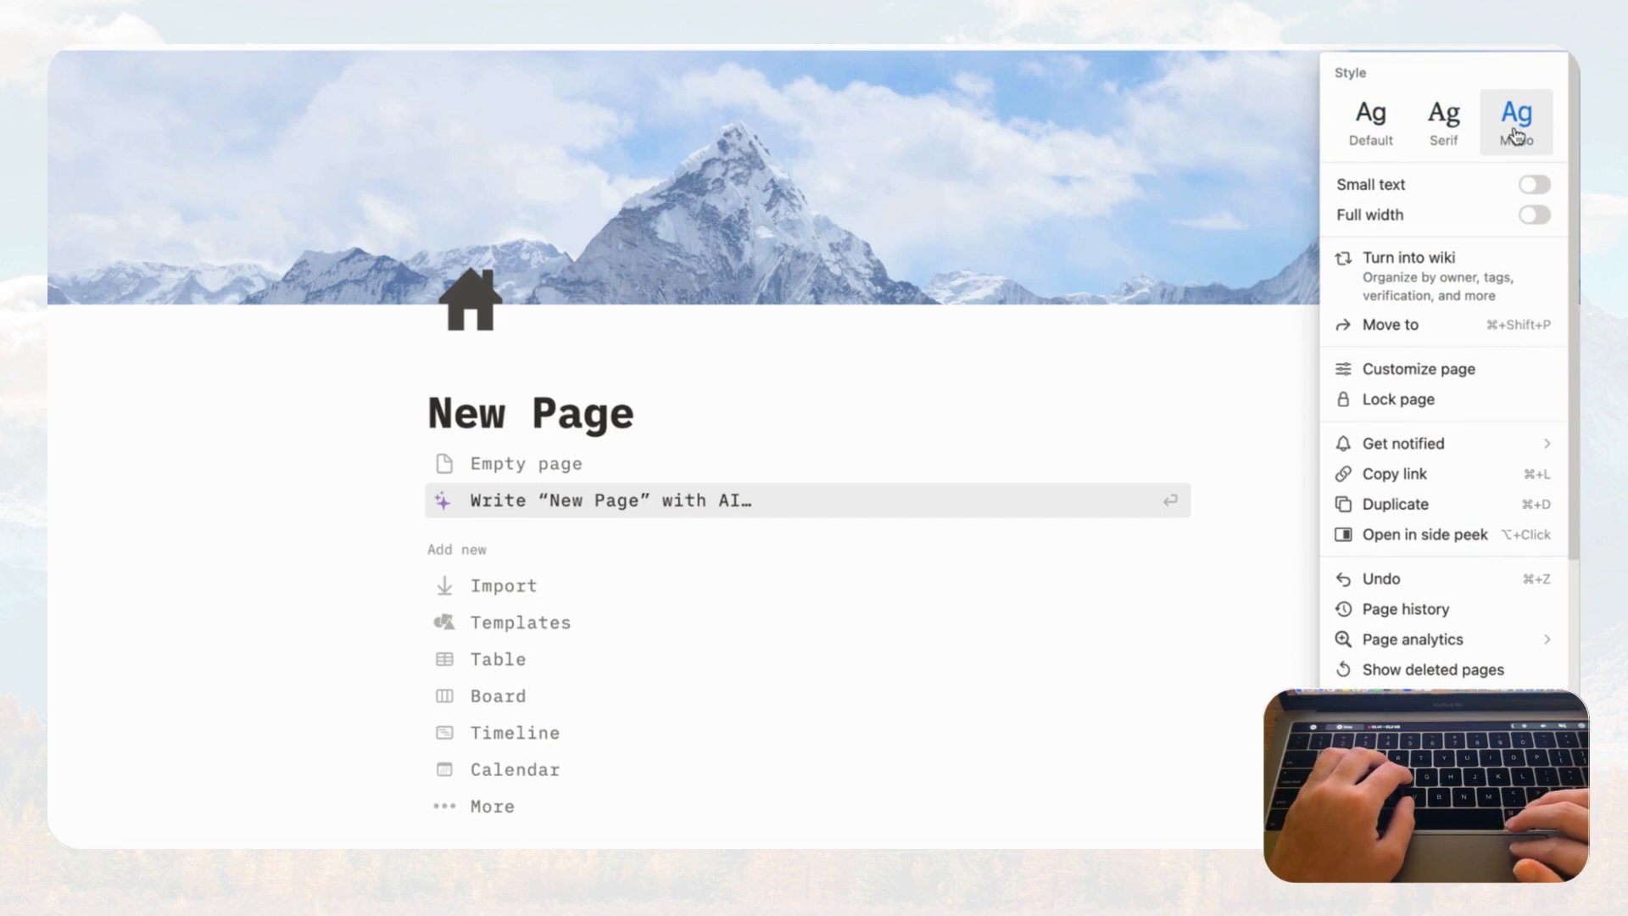
{"action": "left_click", "coordinate": [1396, 138]}
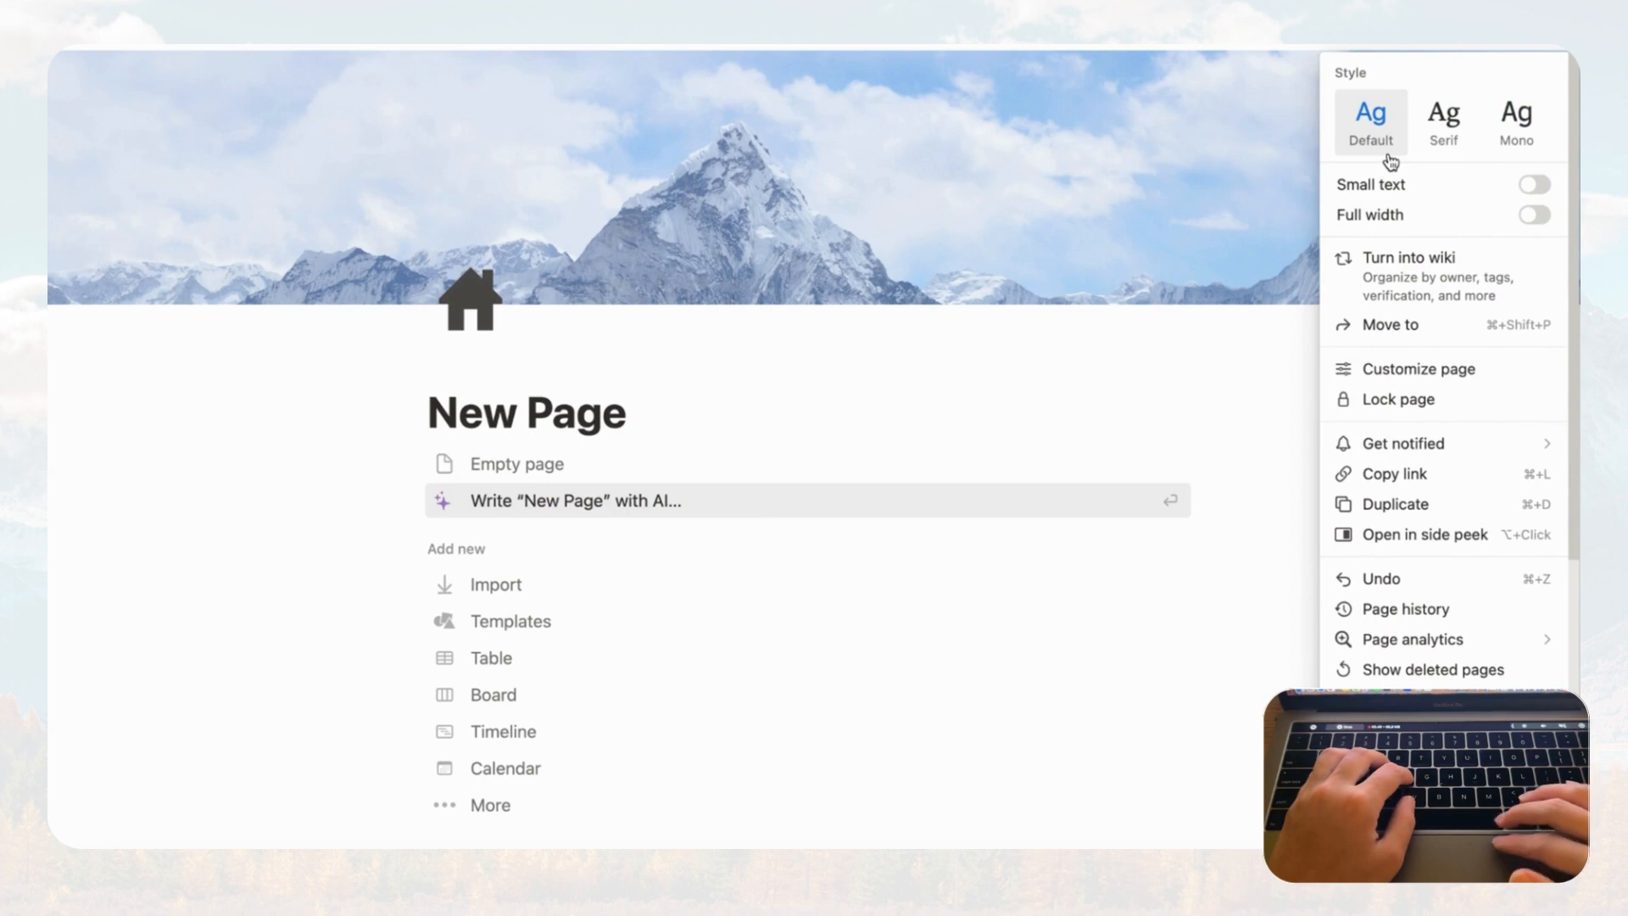
- Try small text and full width on the page, and switch both off again
{"action": "left_click", "coordinate": [1537, 190]}
{"action": "left_click", "coordinate": [1537, 218]}
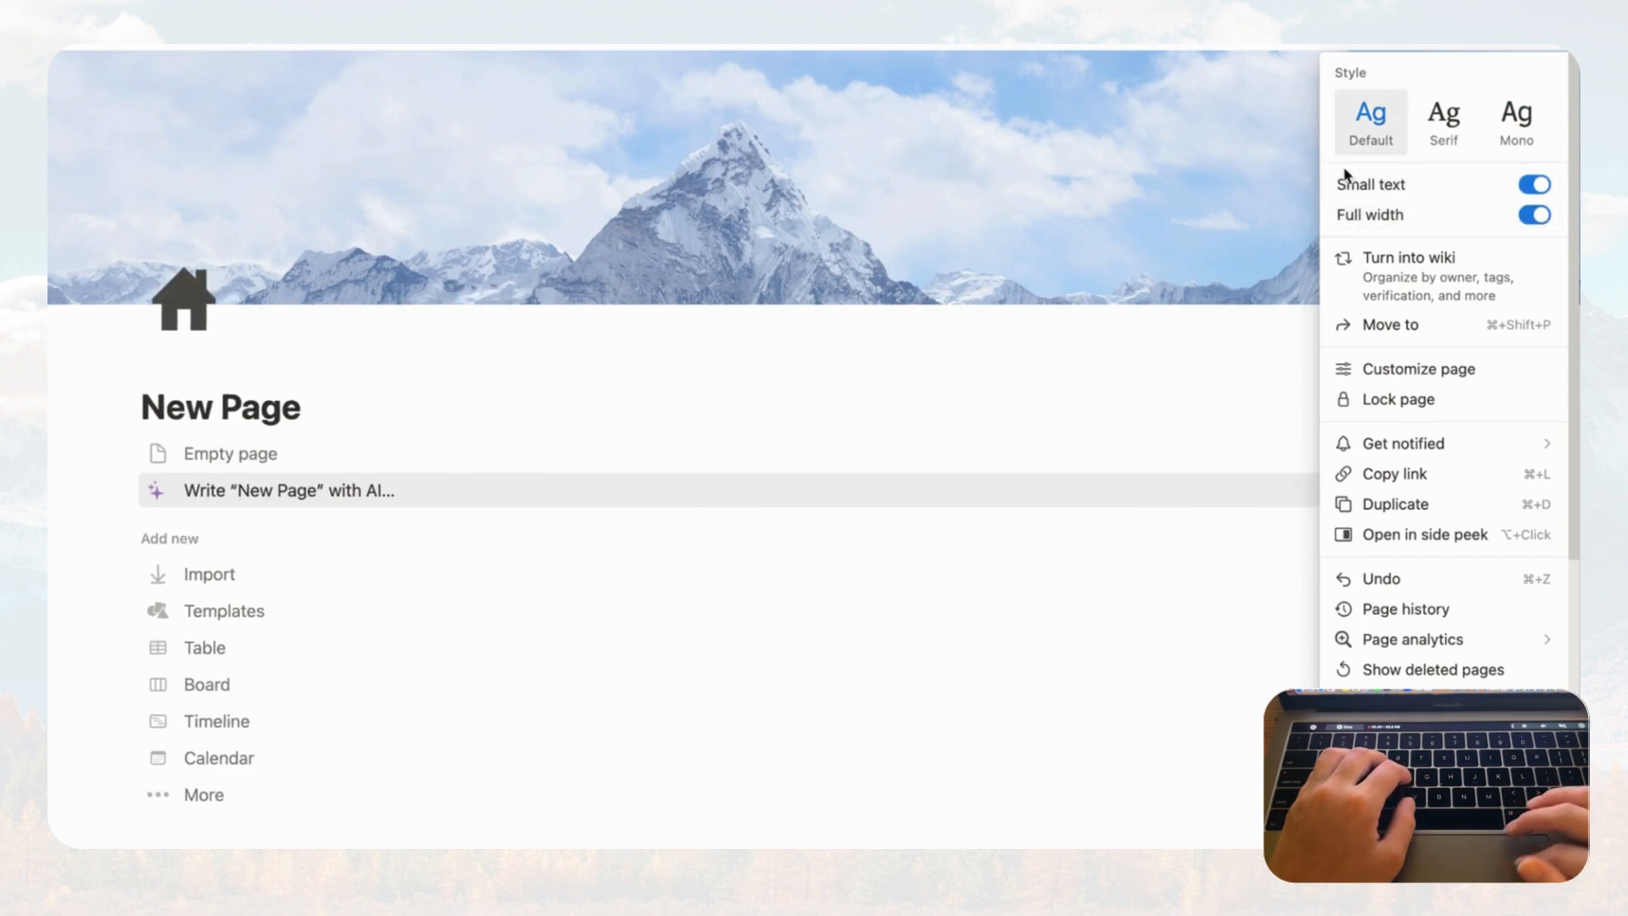
{"action": "left_click", "coordinate": [1535, 184]}
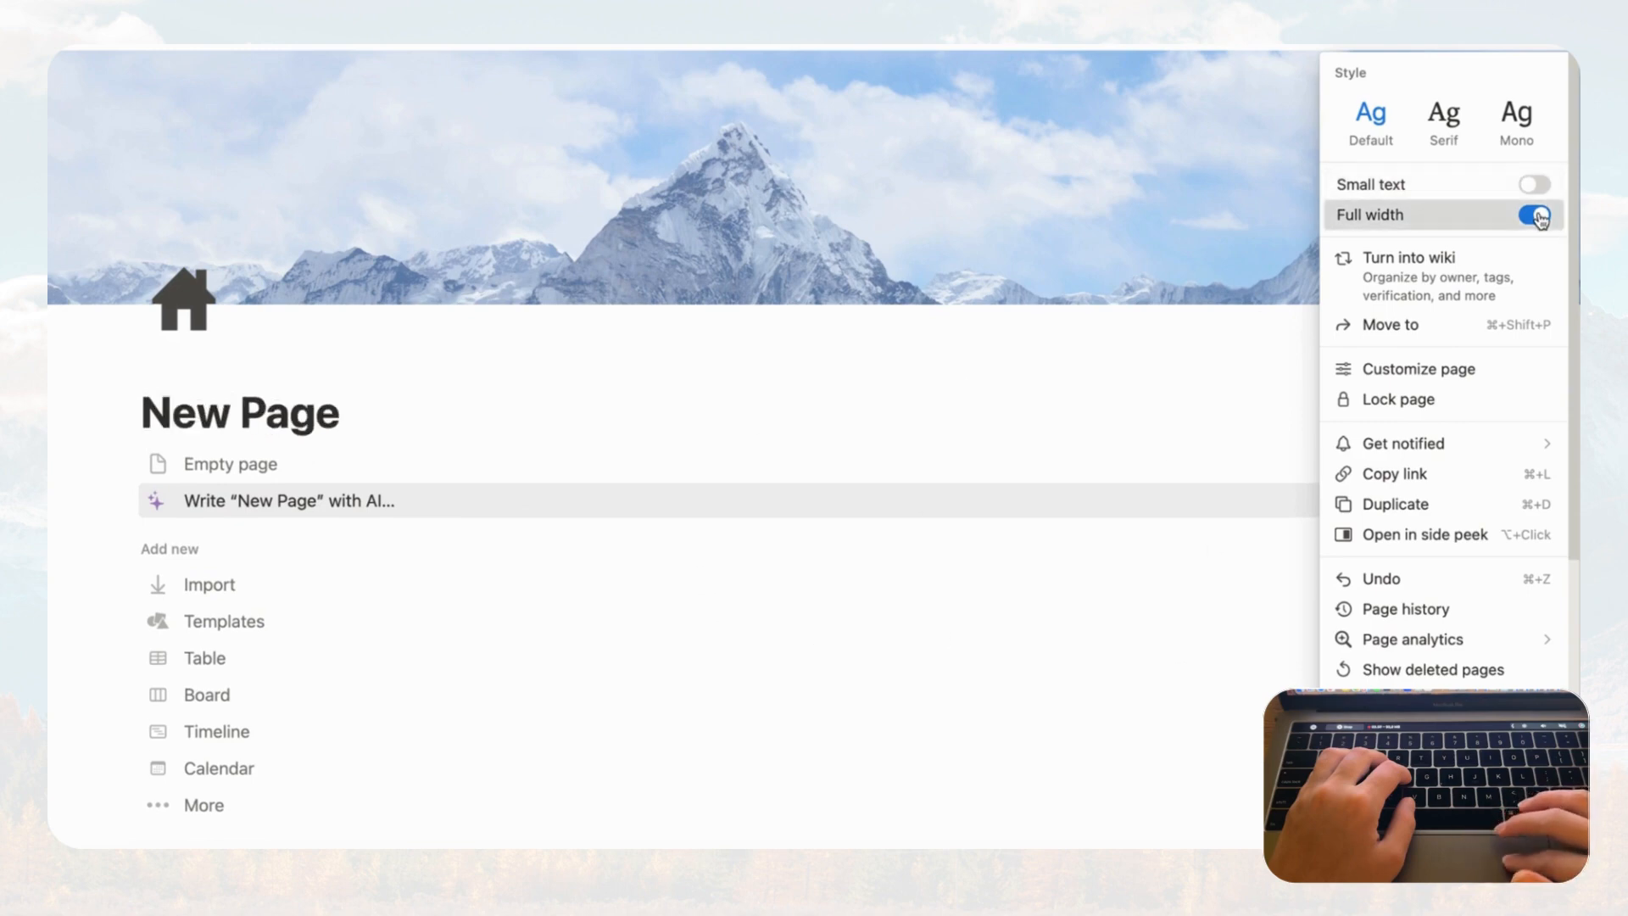
{"action": "left_click", "coordinate": [1537, 216]}
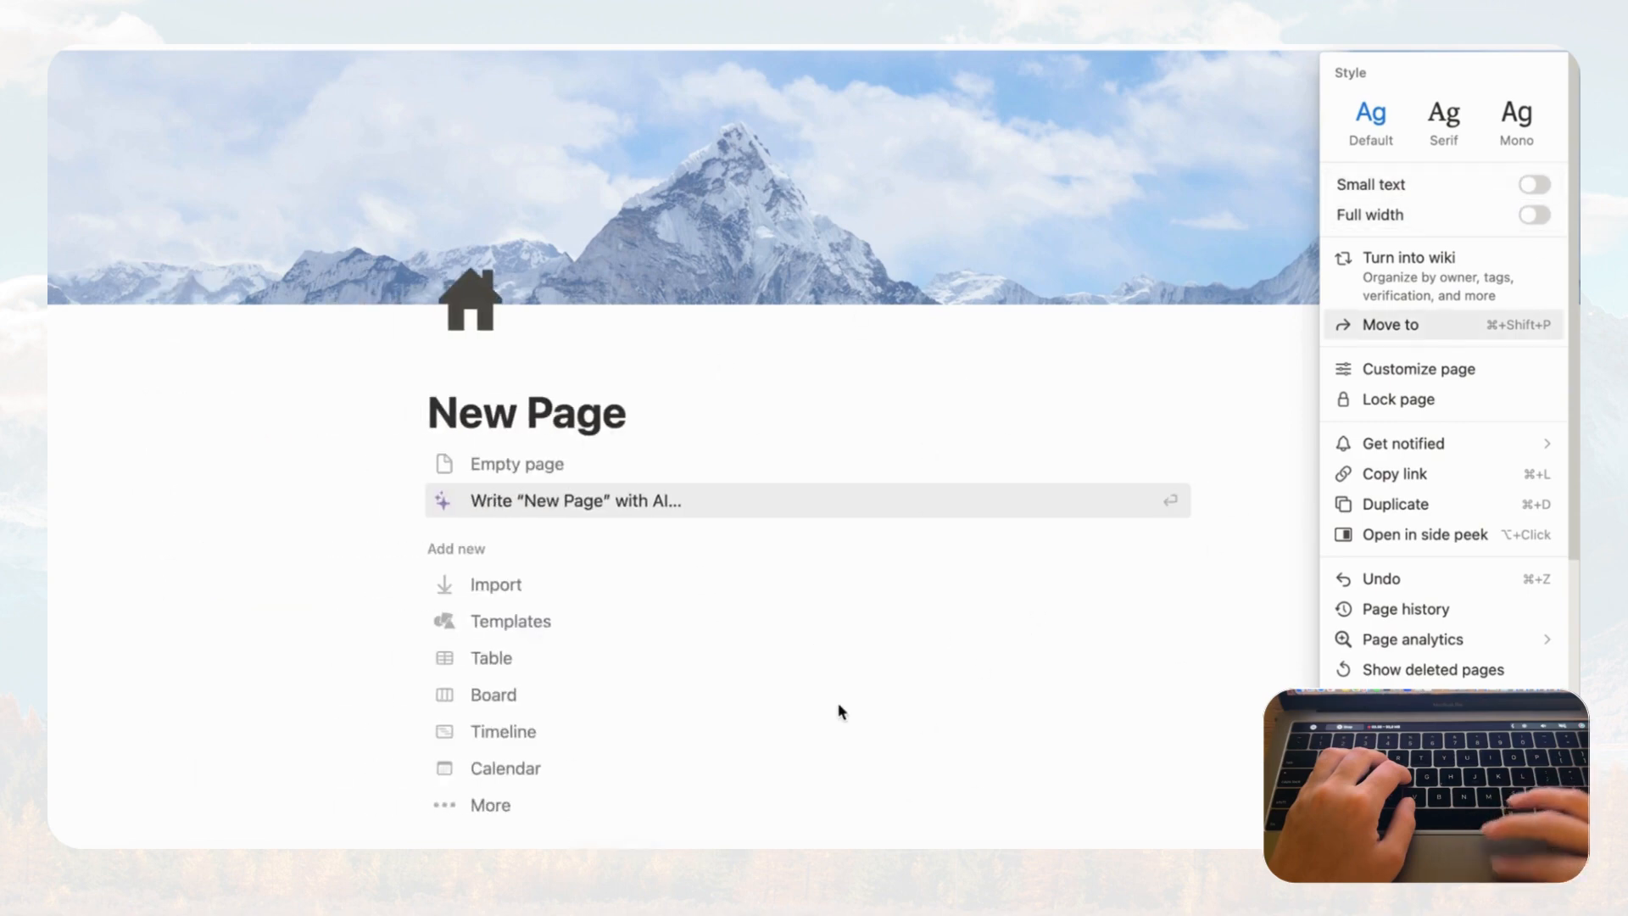
- Turn on small text and full width for the page and close the page options
{"action": "left_click", "coordinate": [1535, 184]}
{"action": "left_click", "coordinate": [1535, 215]}
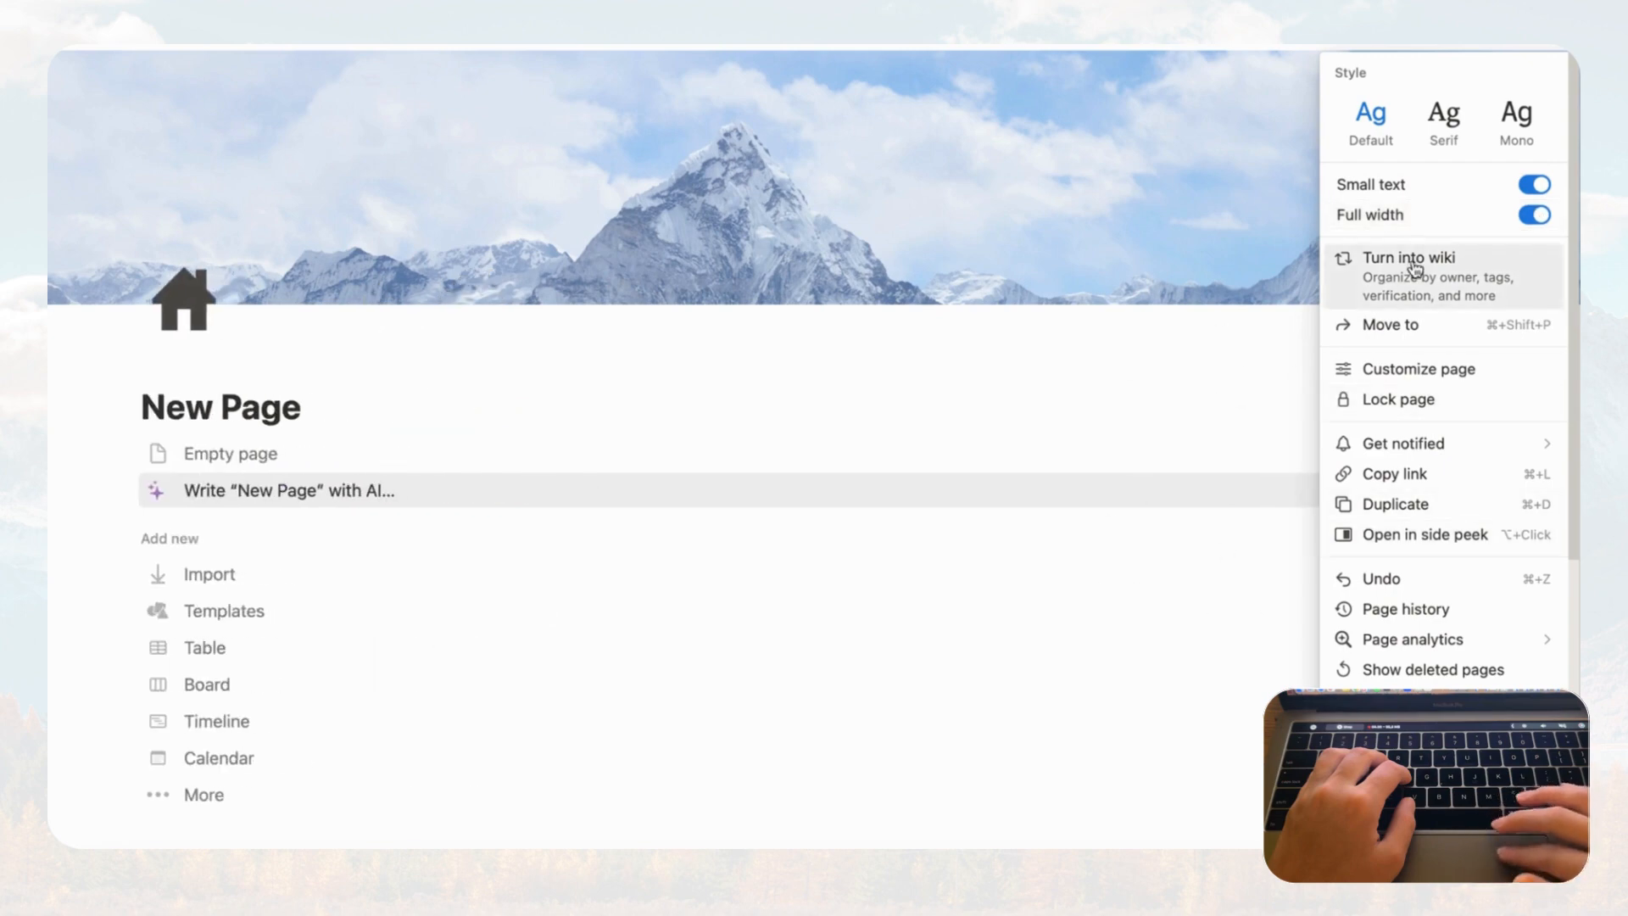
{"action": "left_click", "coordinate": [1182, 352]}
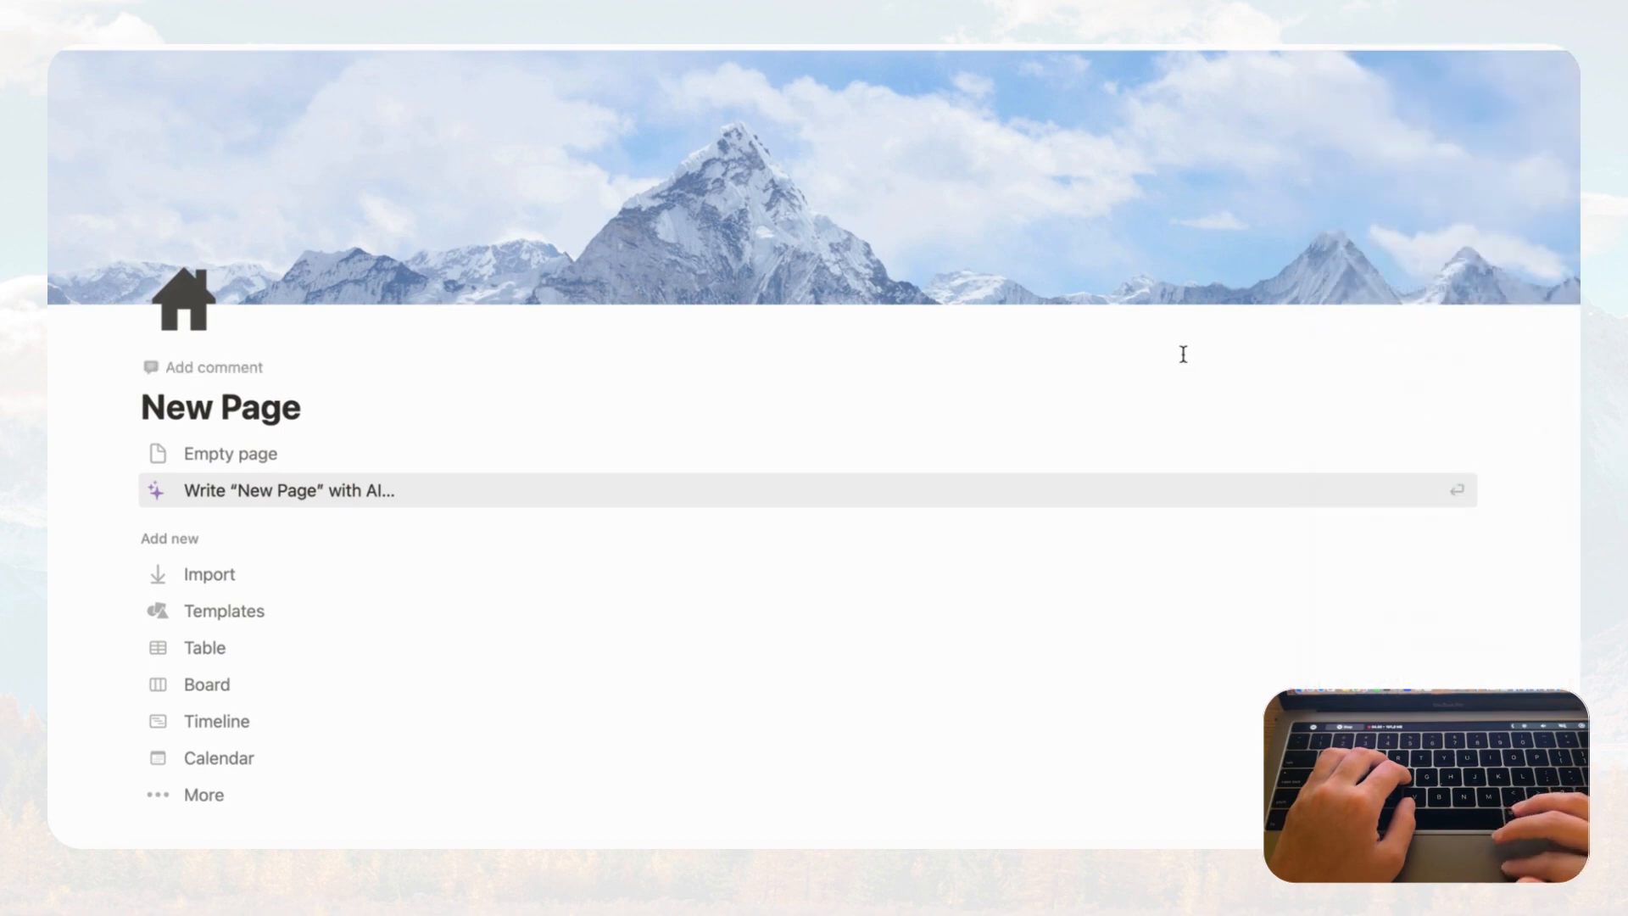
- Rename the page title from New Page to "Home Dashboard"
{"action": "triple_click", "coordinate": [223, 407]}
{"action": "type", "text": "H"}
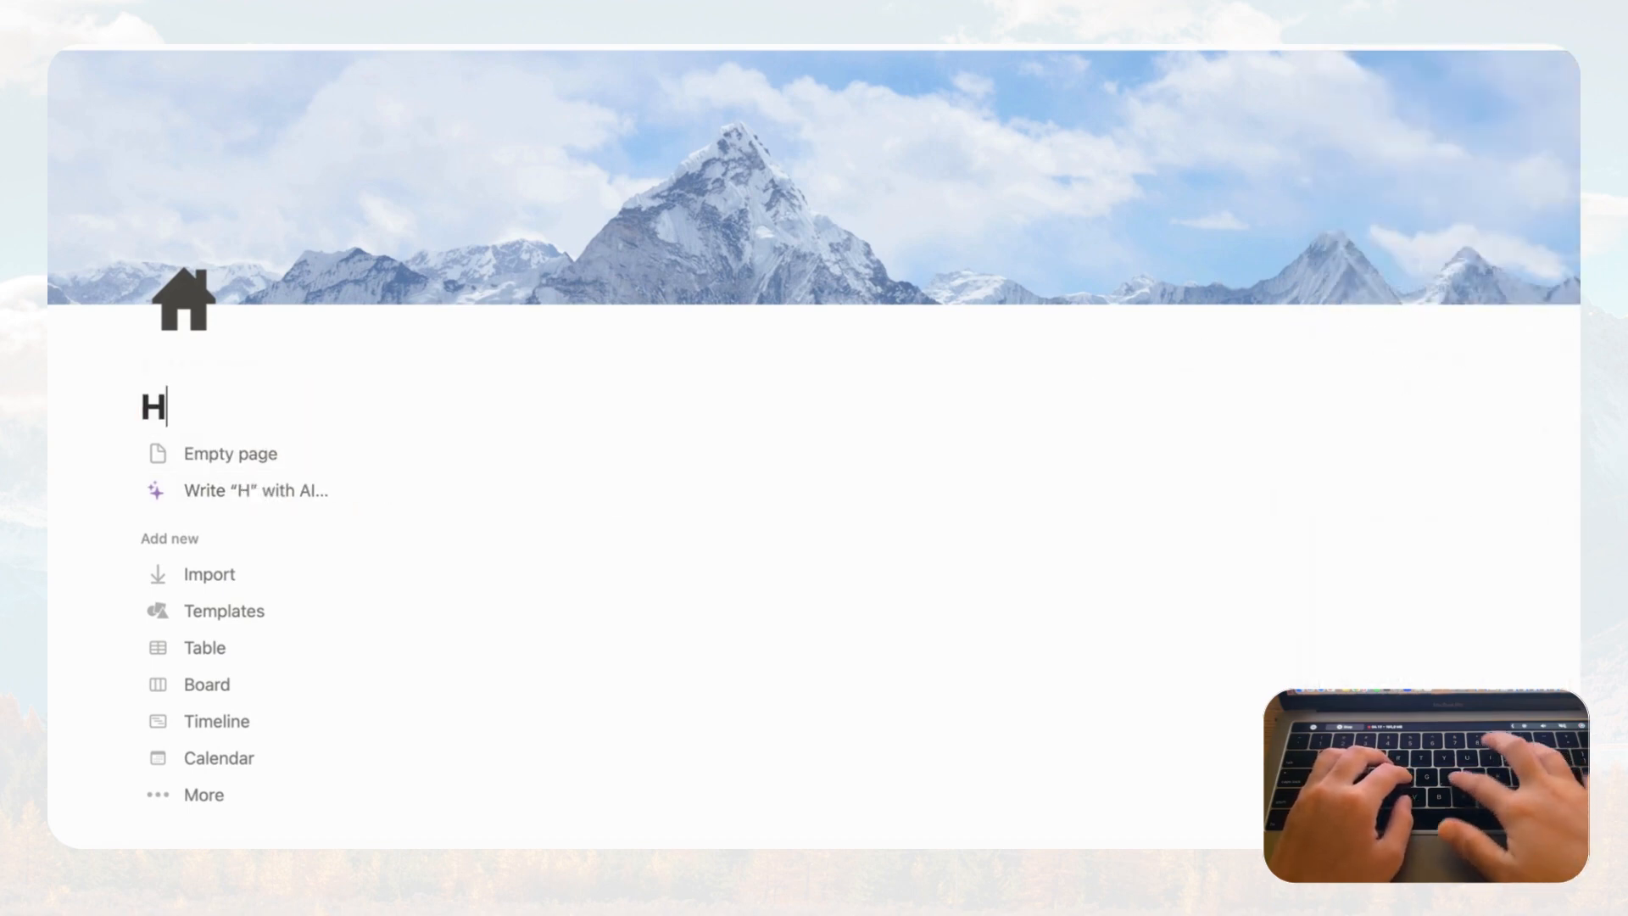
{"action": "type", "text": "ome Dashboard"}
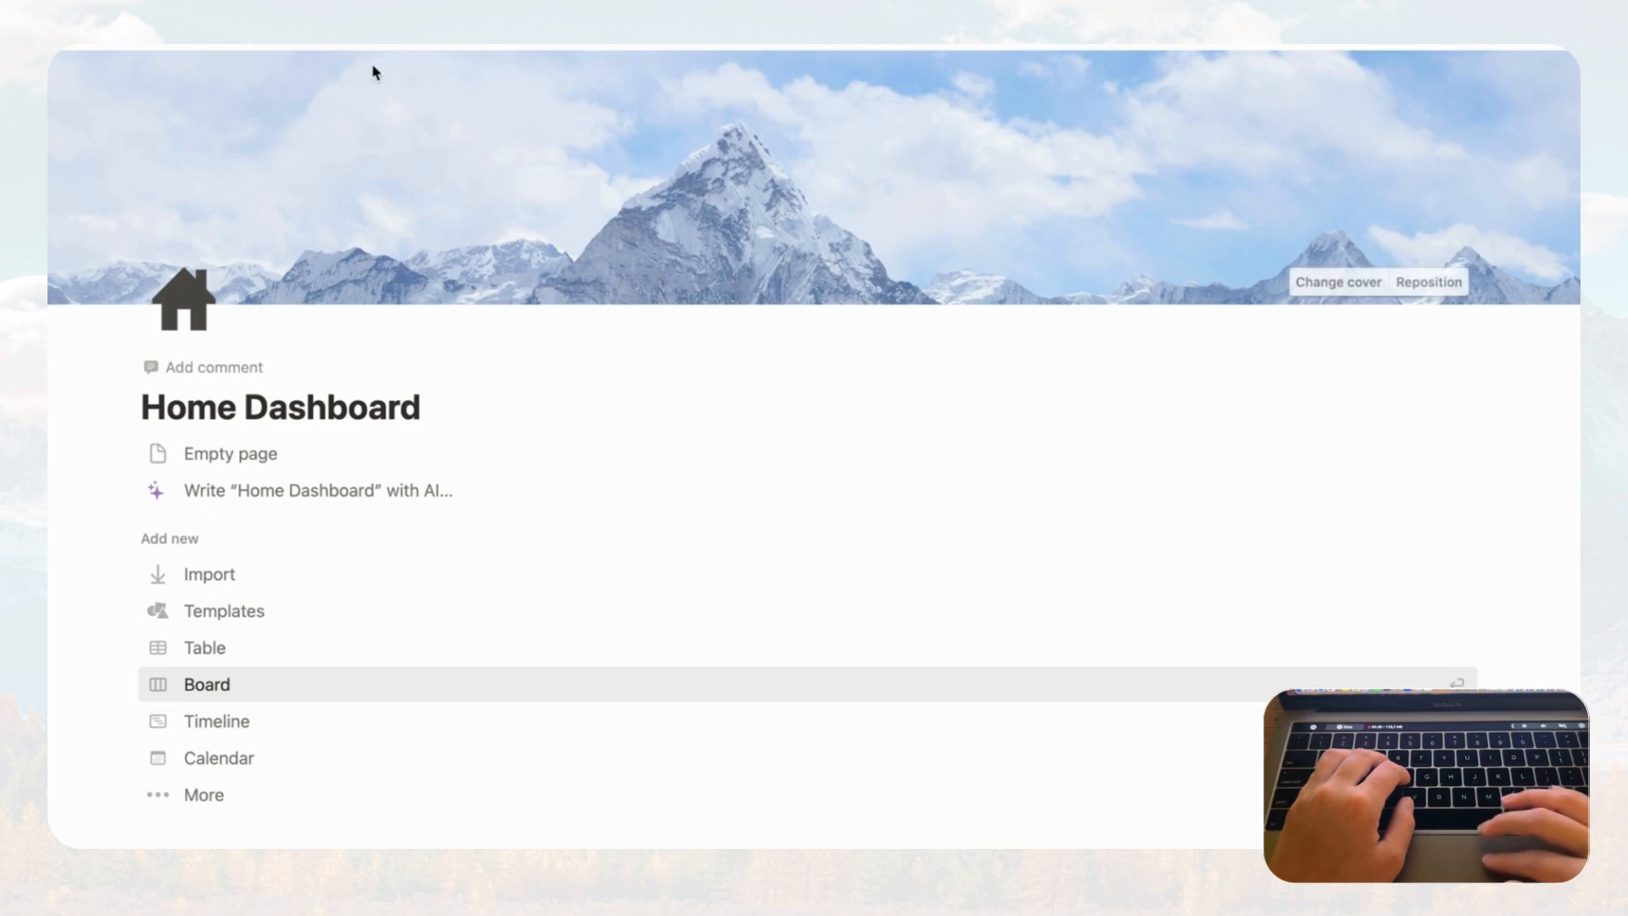
- Add a separate page titled "Home Page", set it up as a calendar with a new database, and look through the calendar
{"action": "mouse_move", "coordinate": [135, 47]}
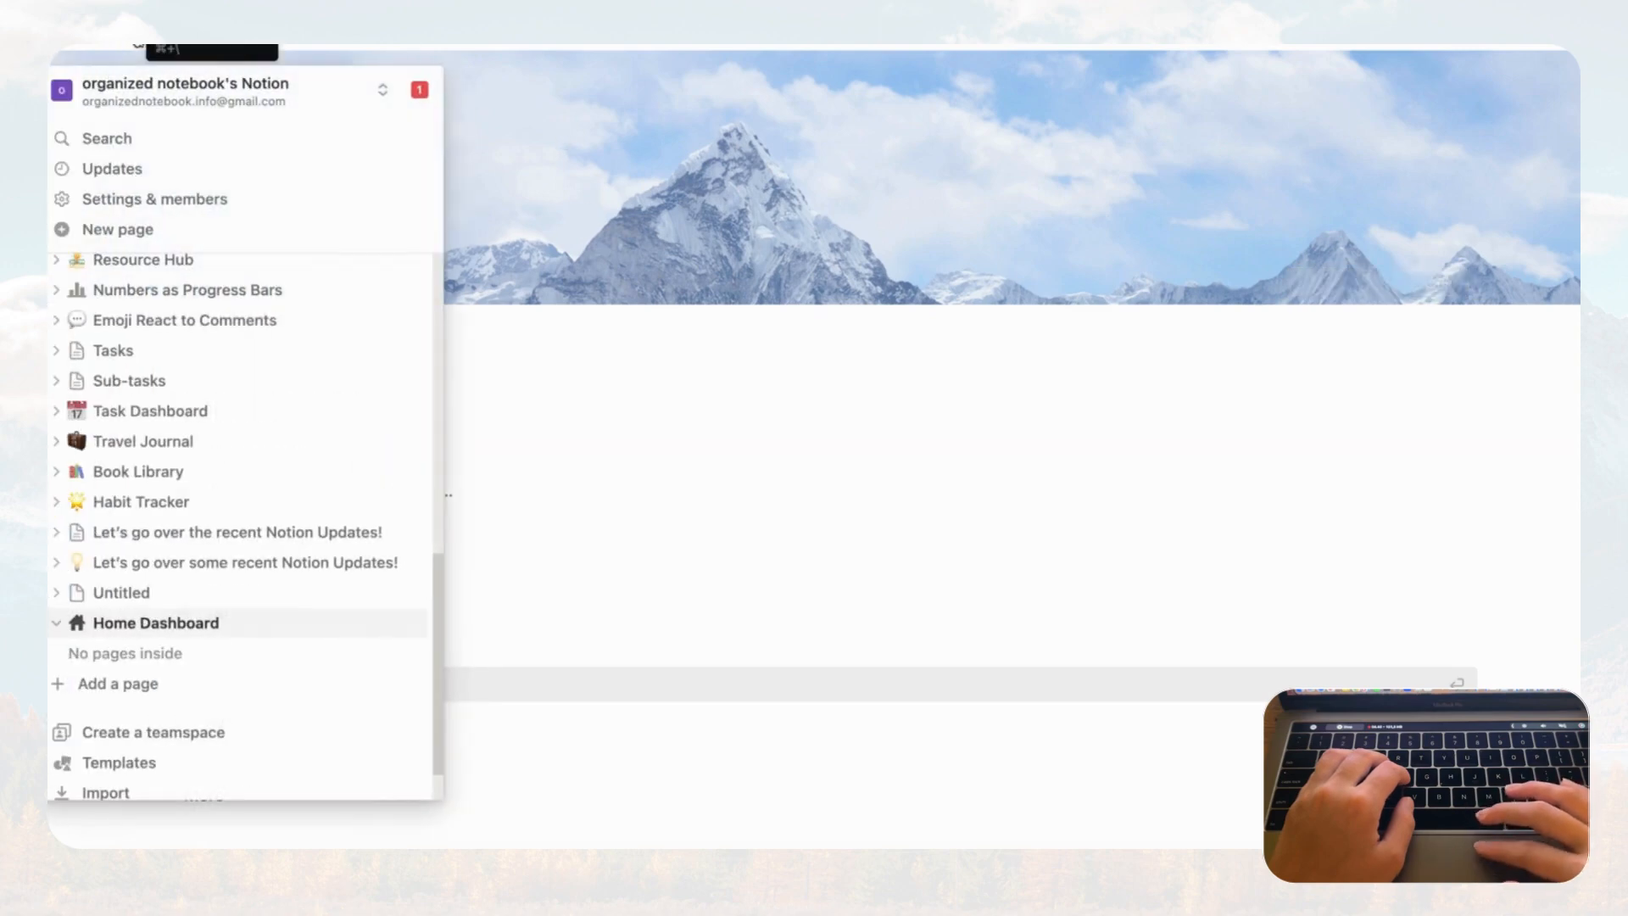
{"action": "left_click", "coordinate": [89, 685]}
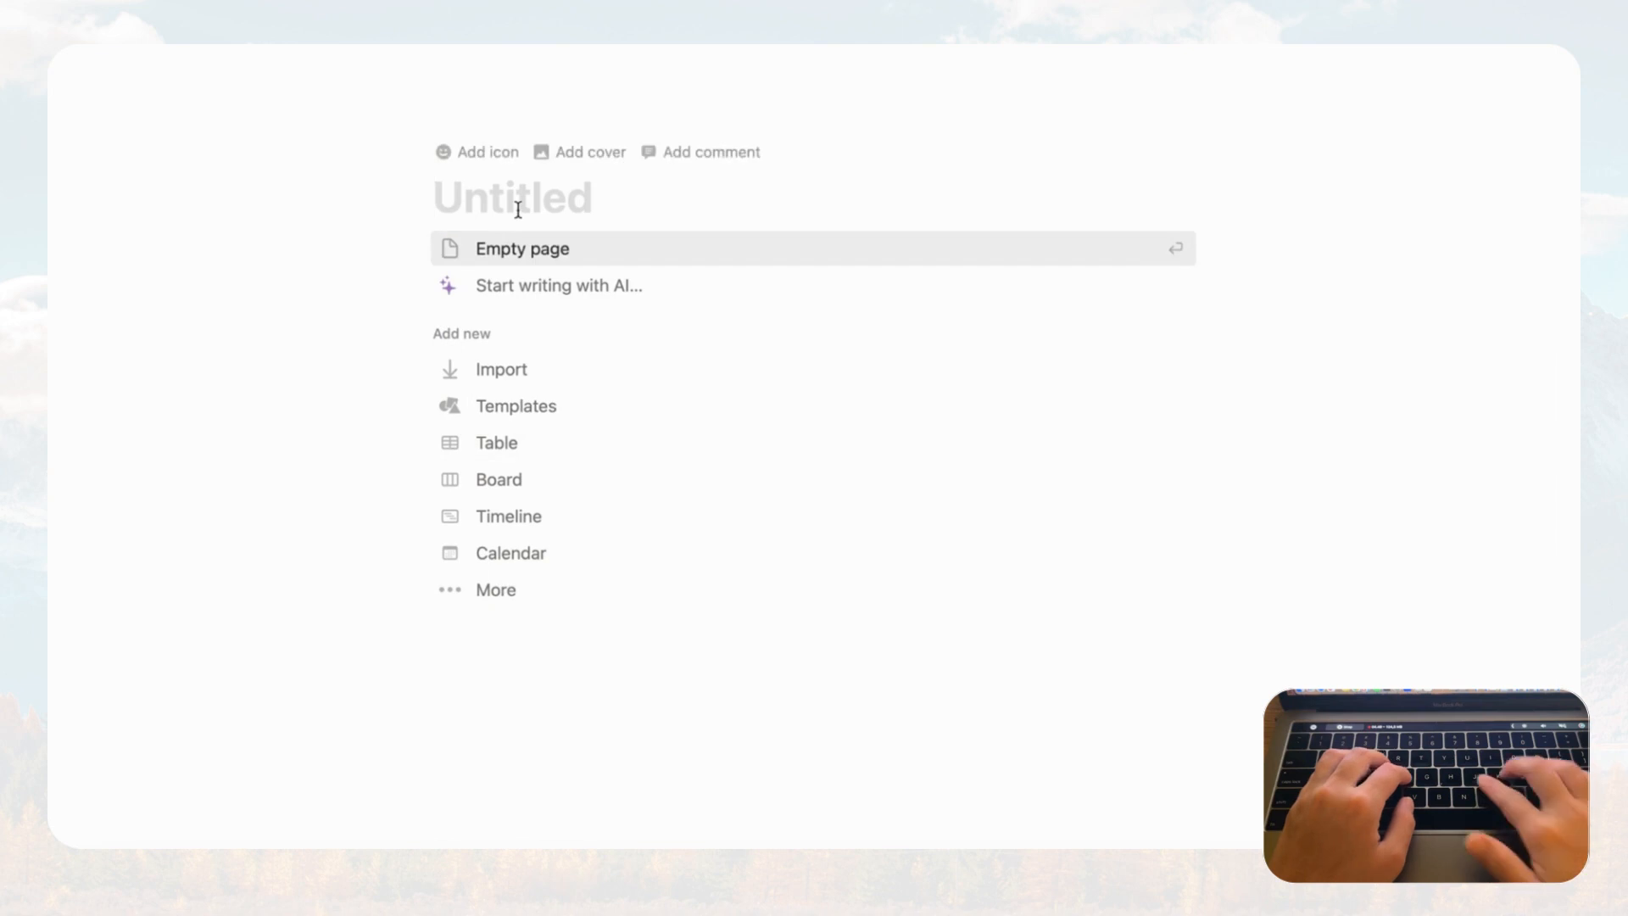
{"action": "type", "text": "Home Page"}
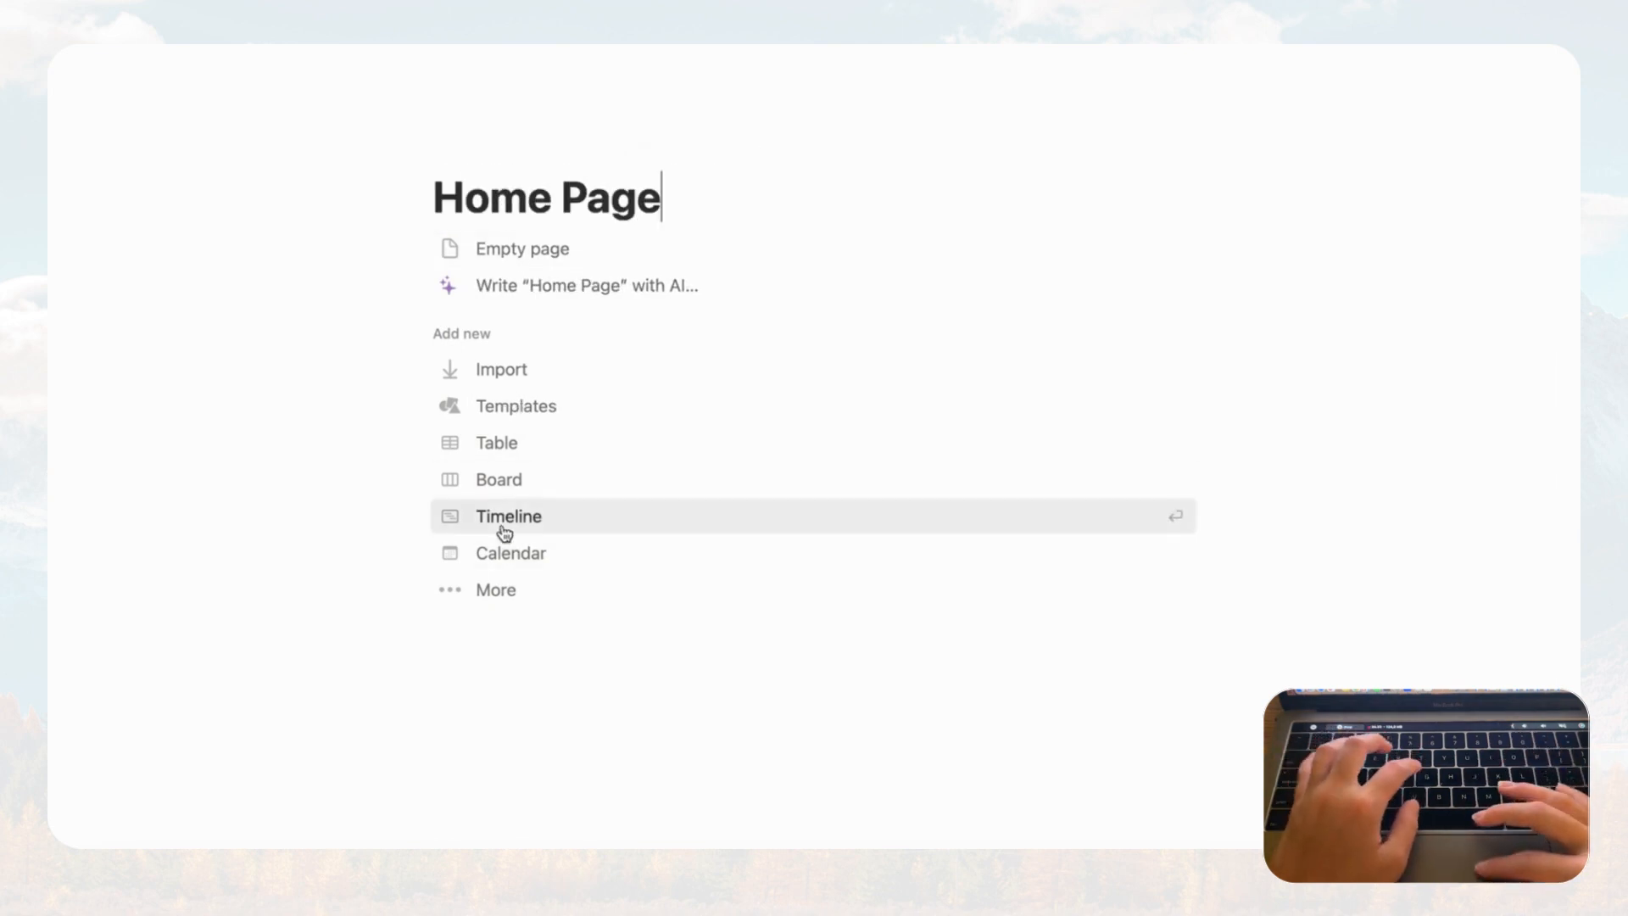
{"action": "left_click", "coordinate": [544, 566]}
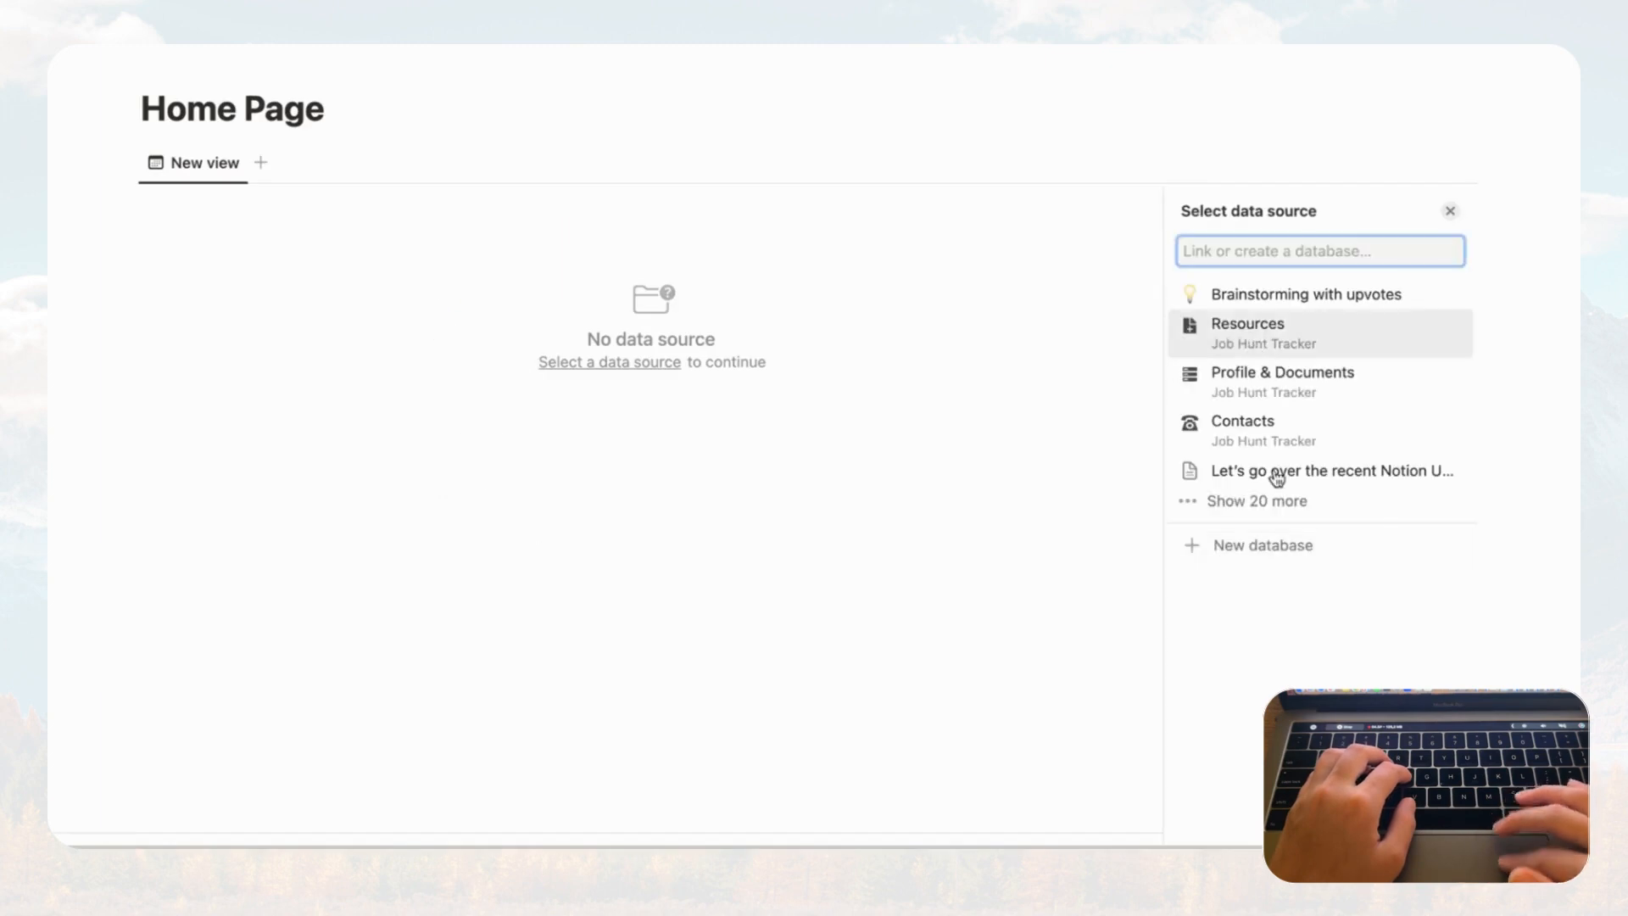
{"action": "left_click", "coordinate": [1256, 575]}
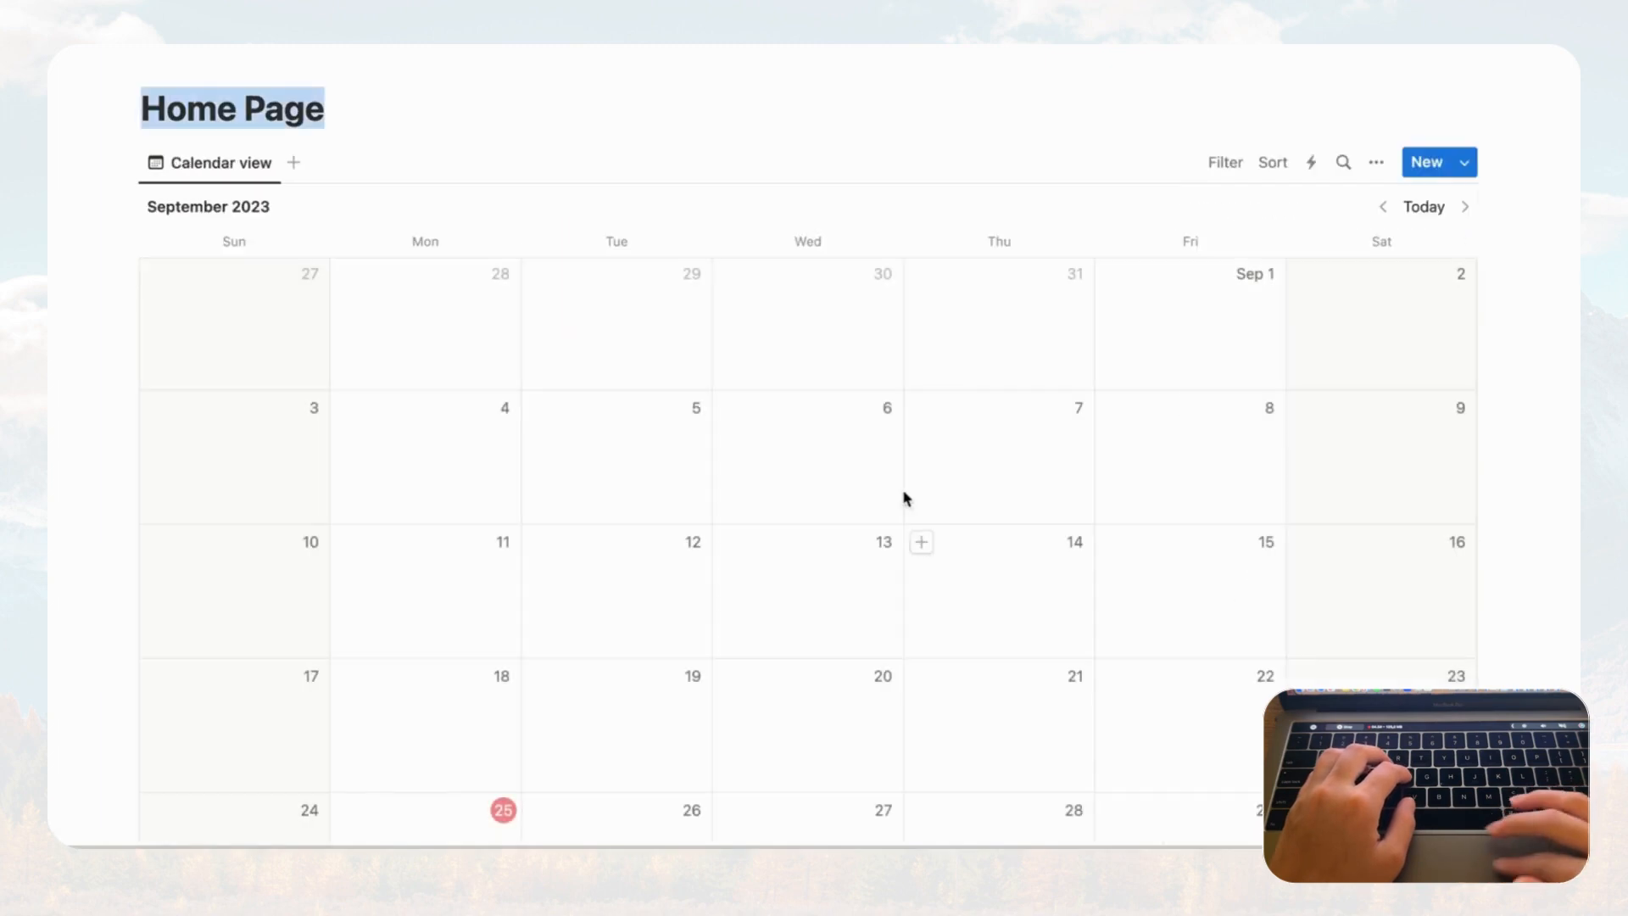
{"action": "scroll", "coordinate": [648, 343], "scroll_direction": "down", "scroll_amount": 10}
{"action": "scroll", "coordinate": [644, 343], "scroll_direction": "down", "scroll_amount": 15}
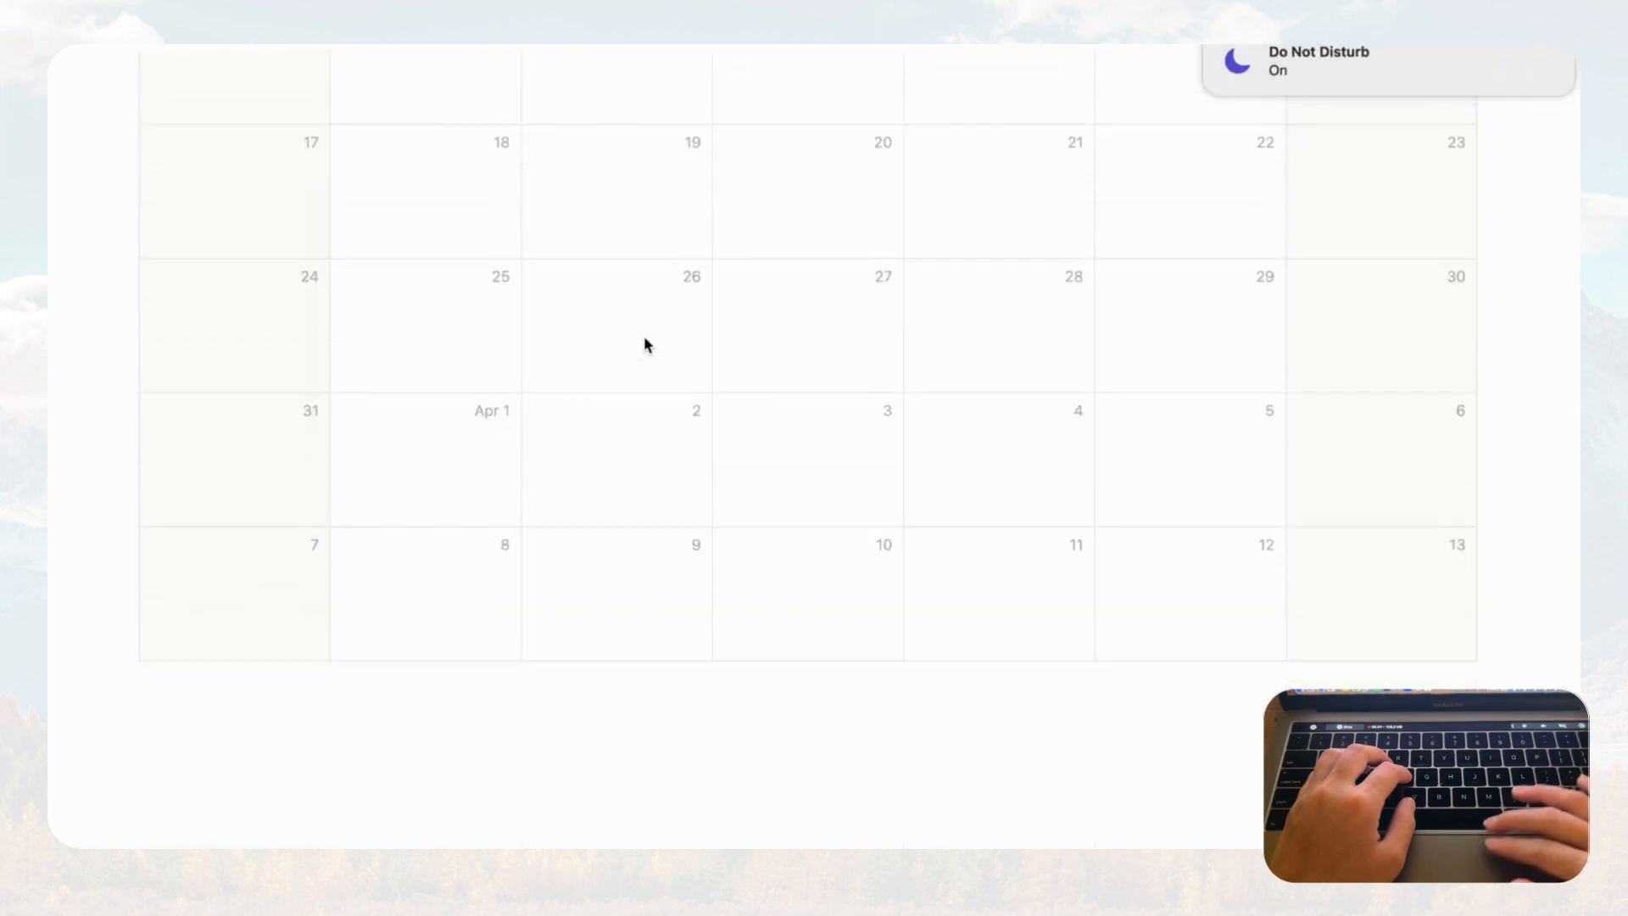
{"action": "scroll", "coordinate": [644, 343], "scroll_direction": "up", "scroll_amount": 20}
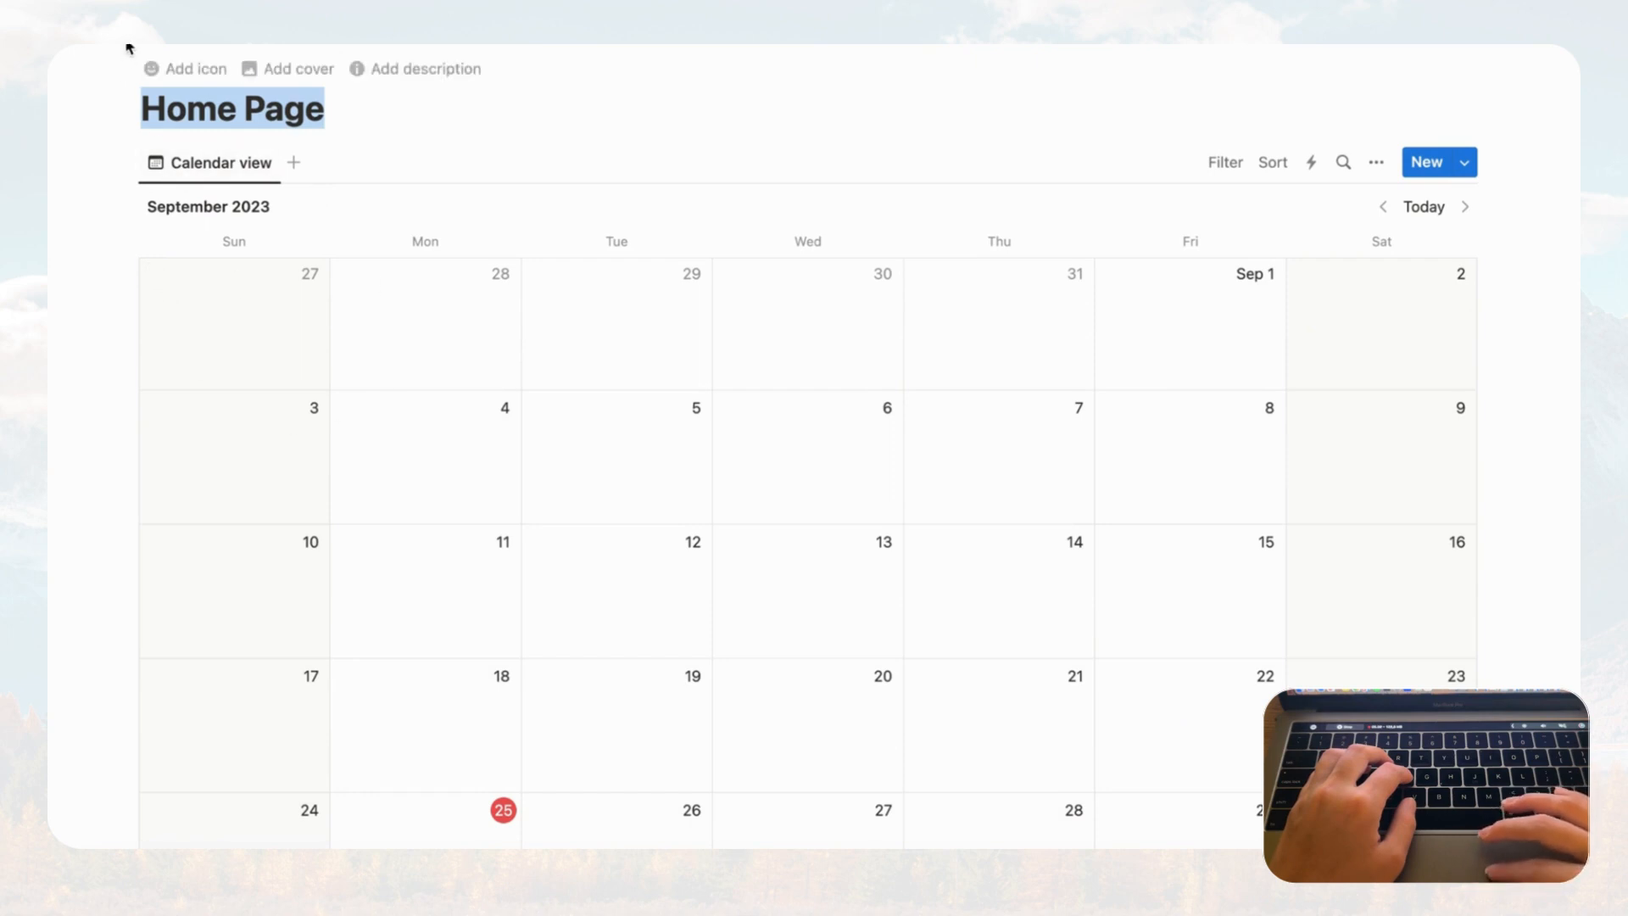
- Delete the Home Page calendar from the workspace
{"action": "mouse_move", "coordinate": [133, 44]}
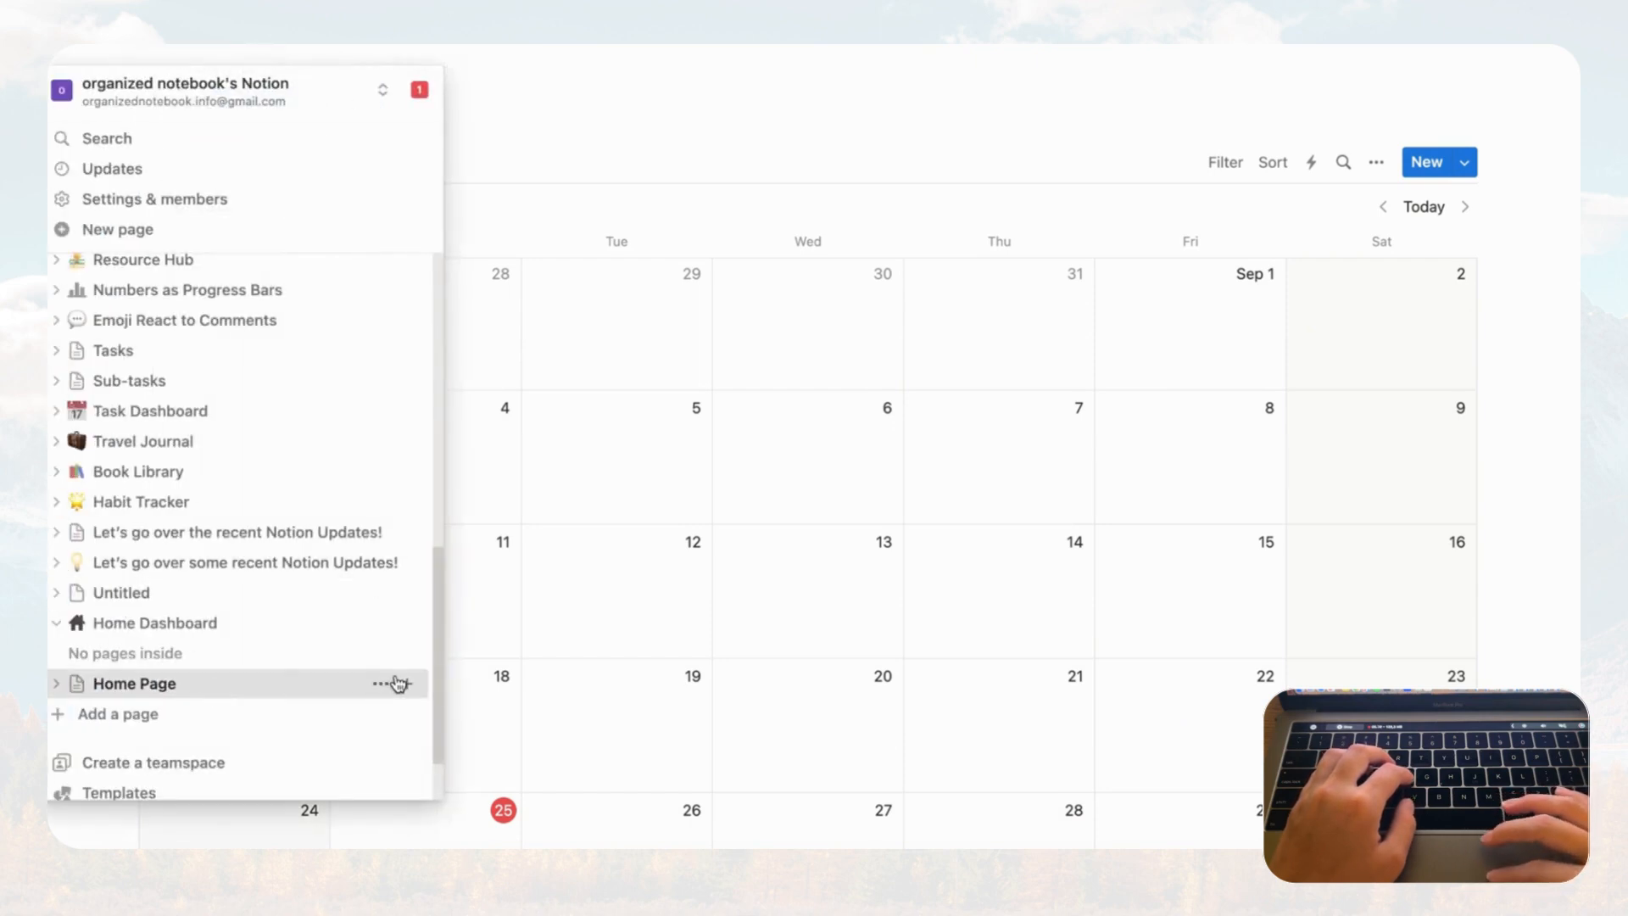
{"action": "left_click", "coordinate": [382, 685]}
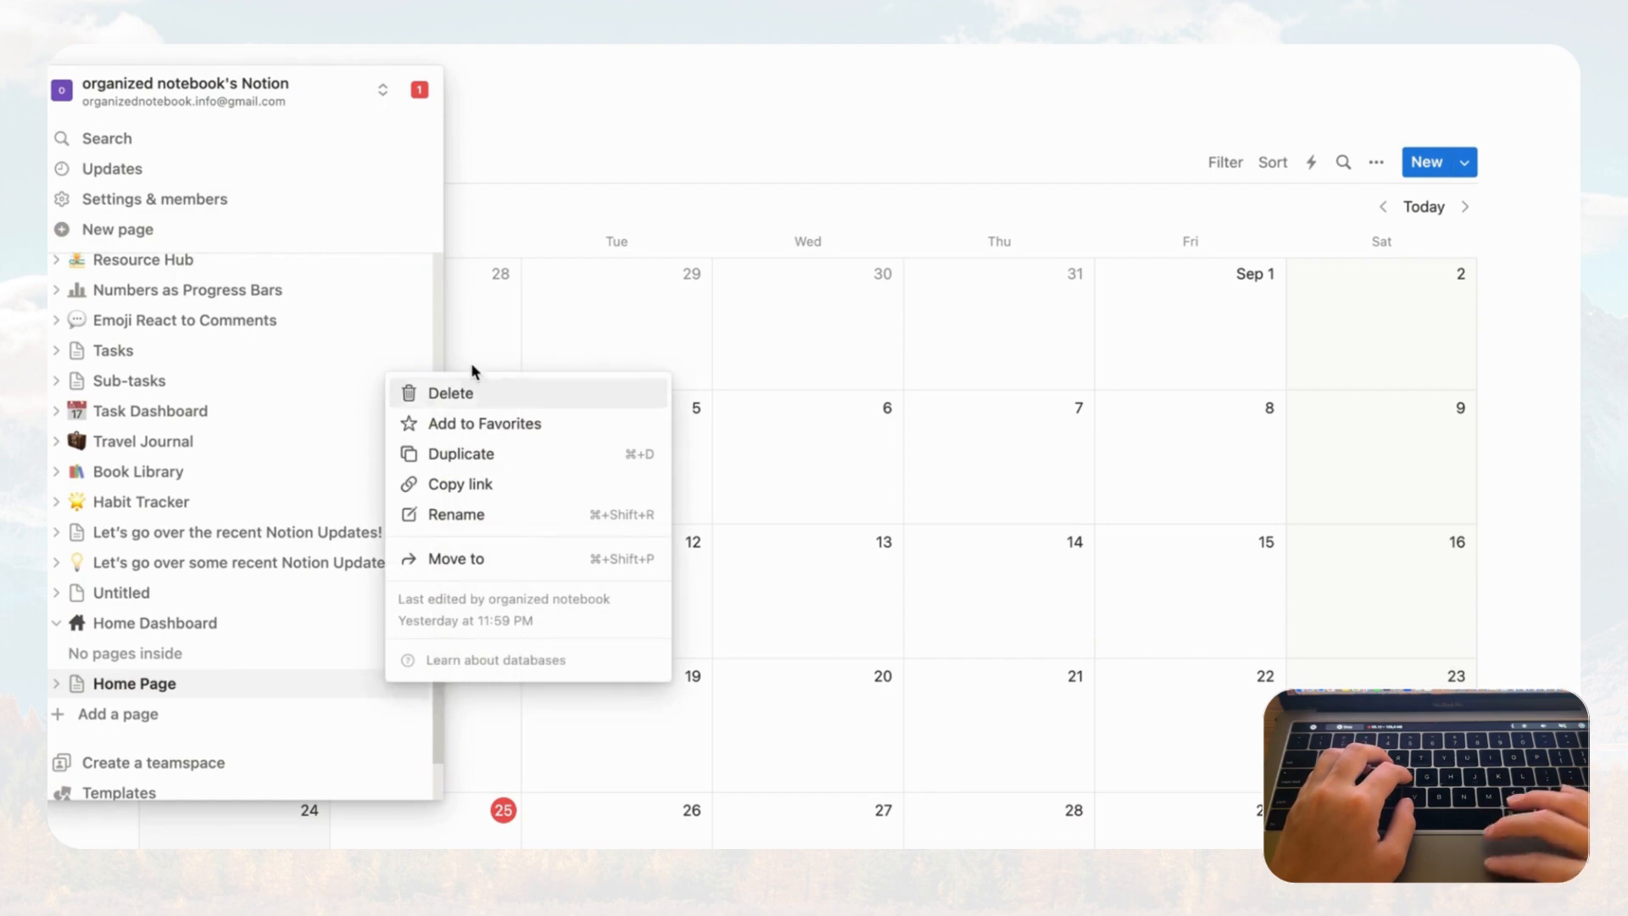
{"action": "left_click", "coordinate": [475, 397]}
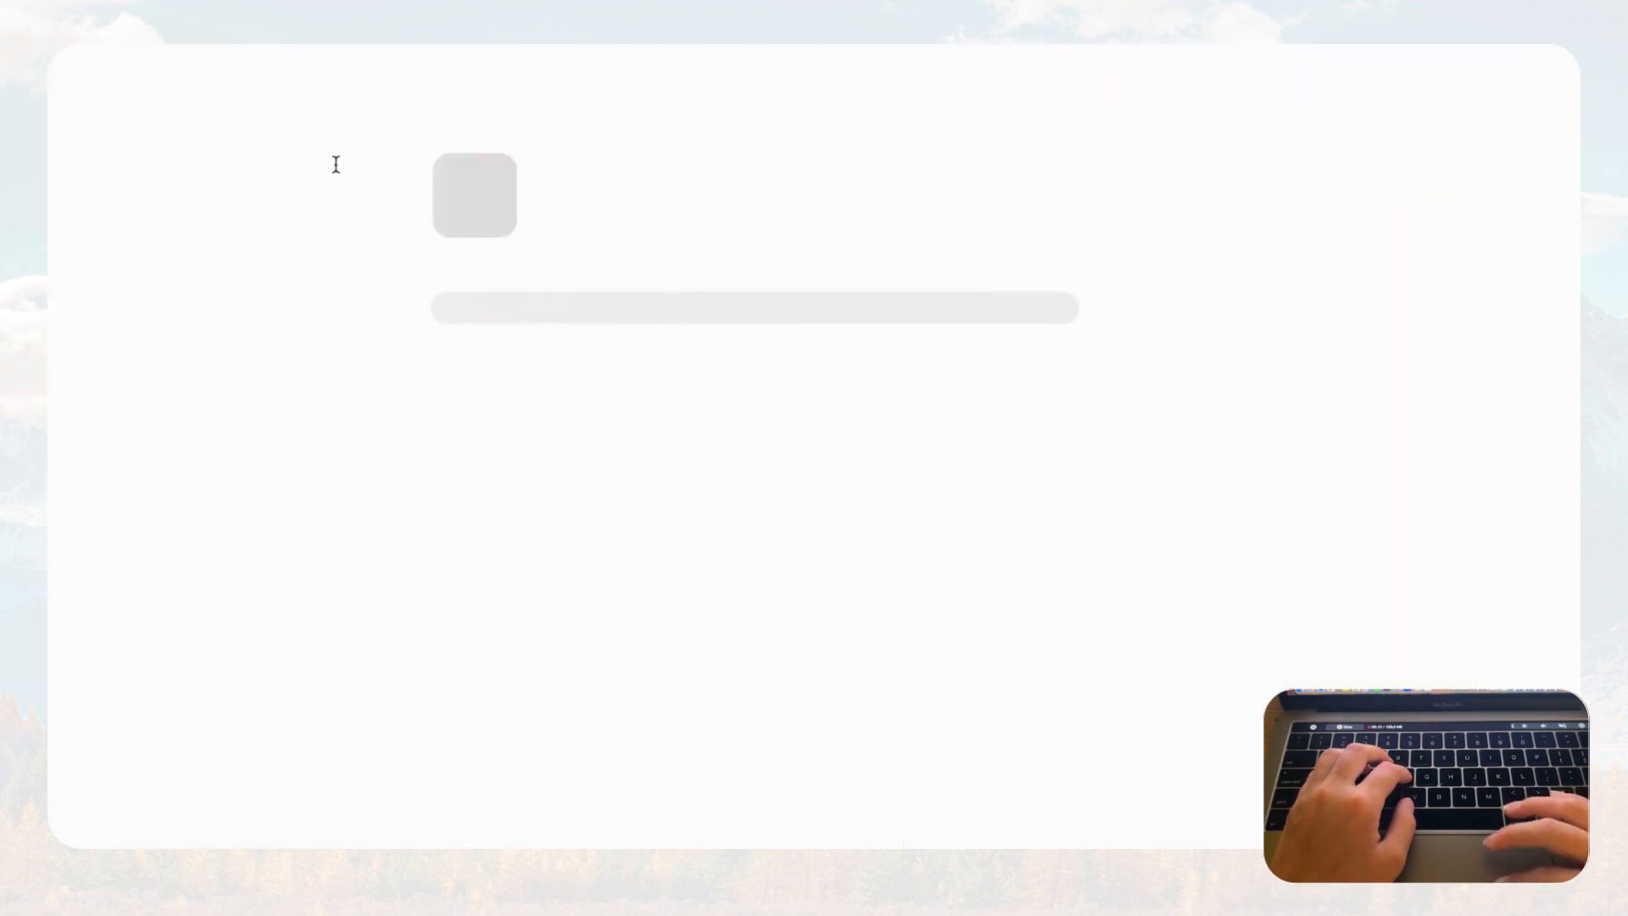
- Reopen the Home Dashboard page and start it as an empty page
{"action": "mouse_move", "coordinate": [151, 45]}
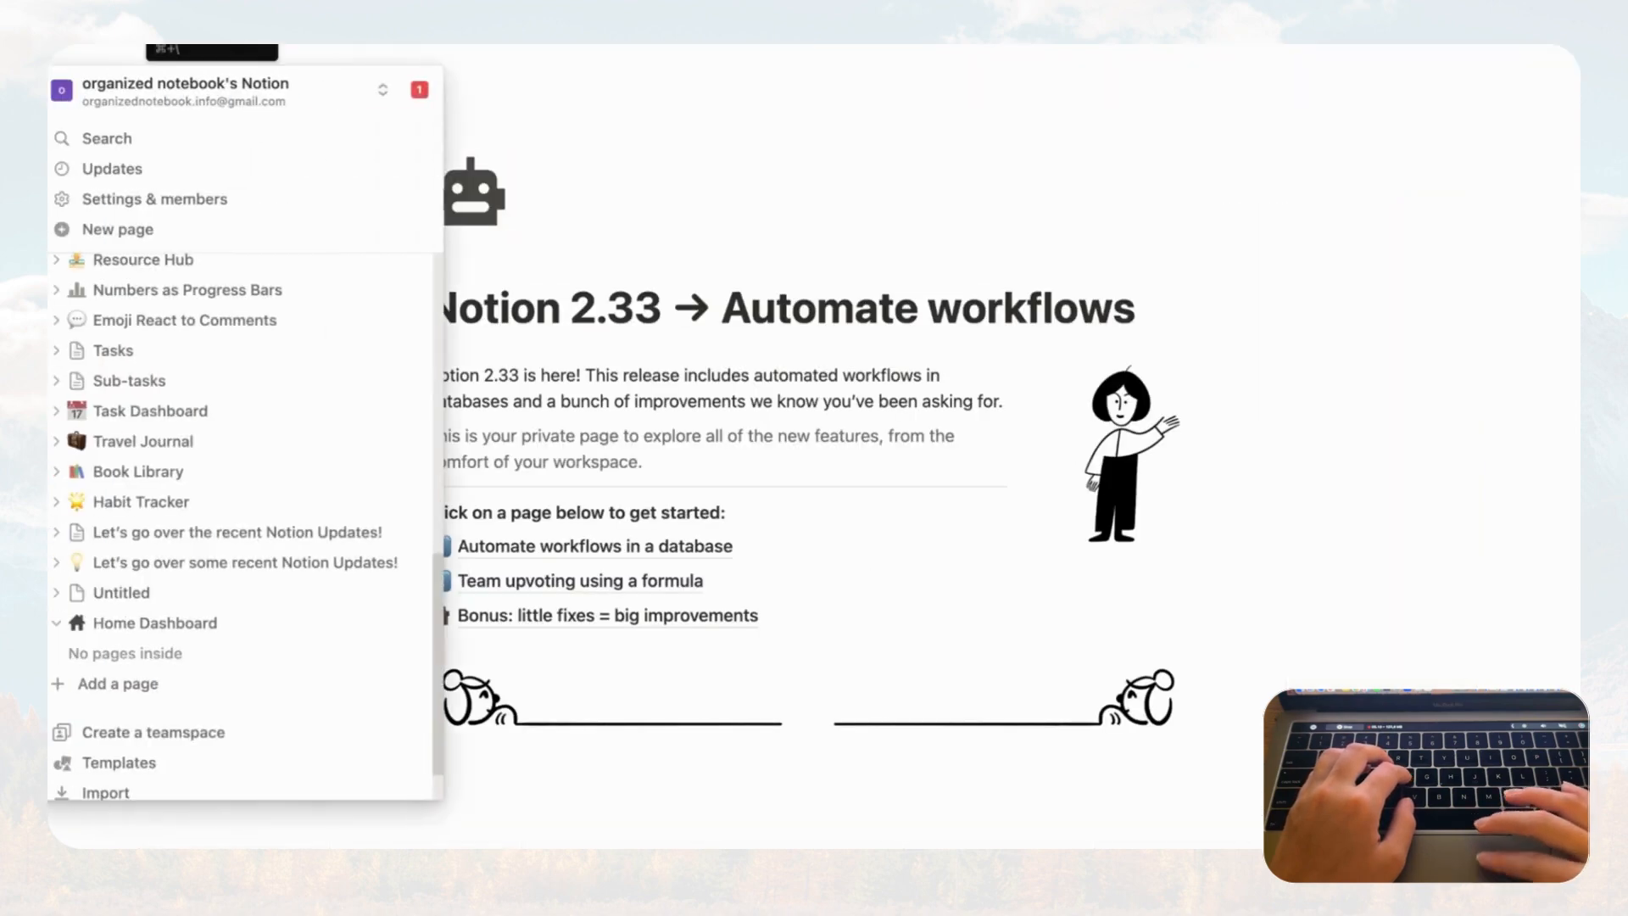
{"action": "left_click", "coordinate": [151, 625]}
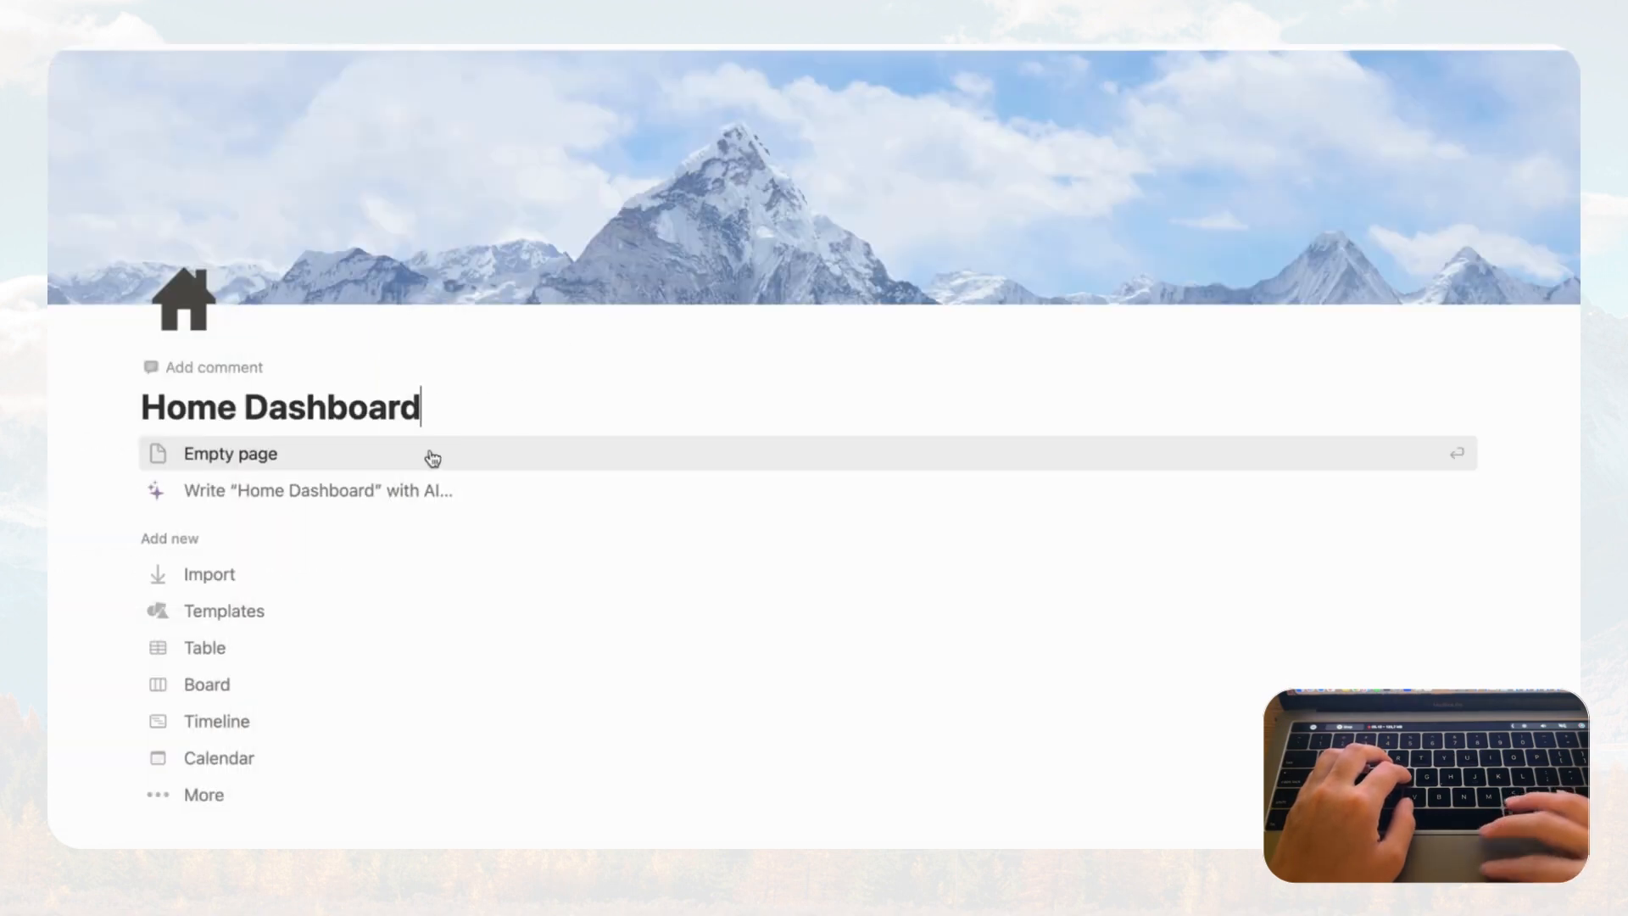
{"action": "left_click", "coordinate": [372, 464]}
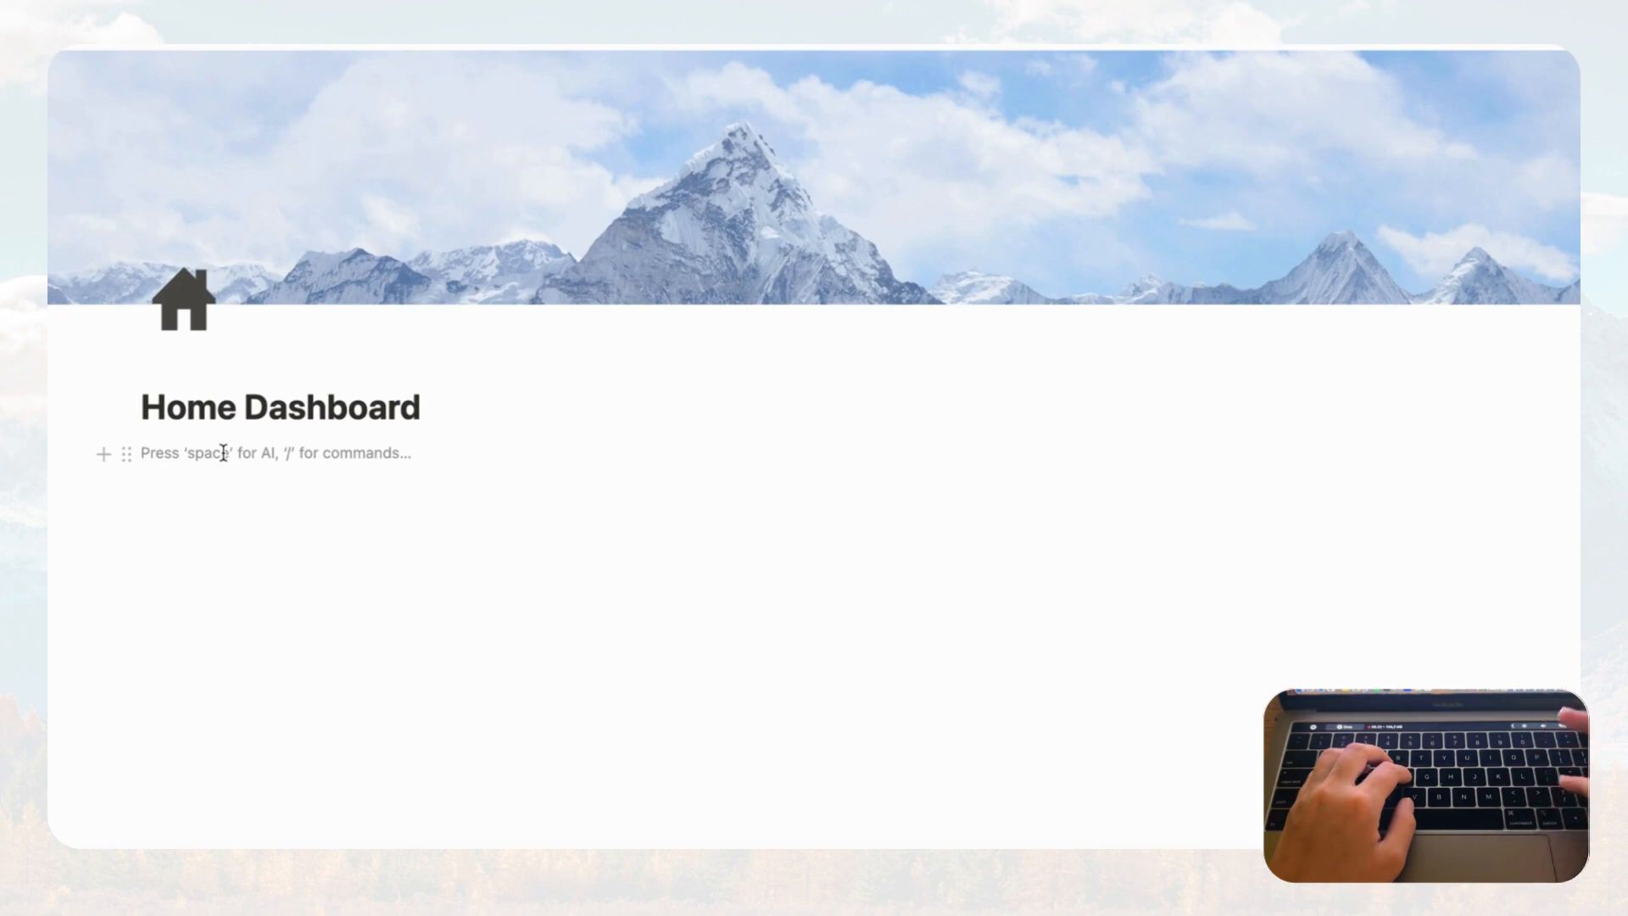
- Insert a calendar view with a new database into the Home Dashboard and title it "Personal Calendar"
{"action": "type", "text": "/"}
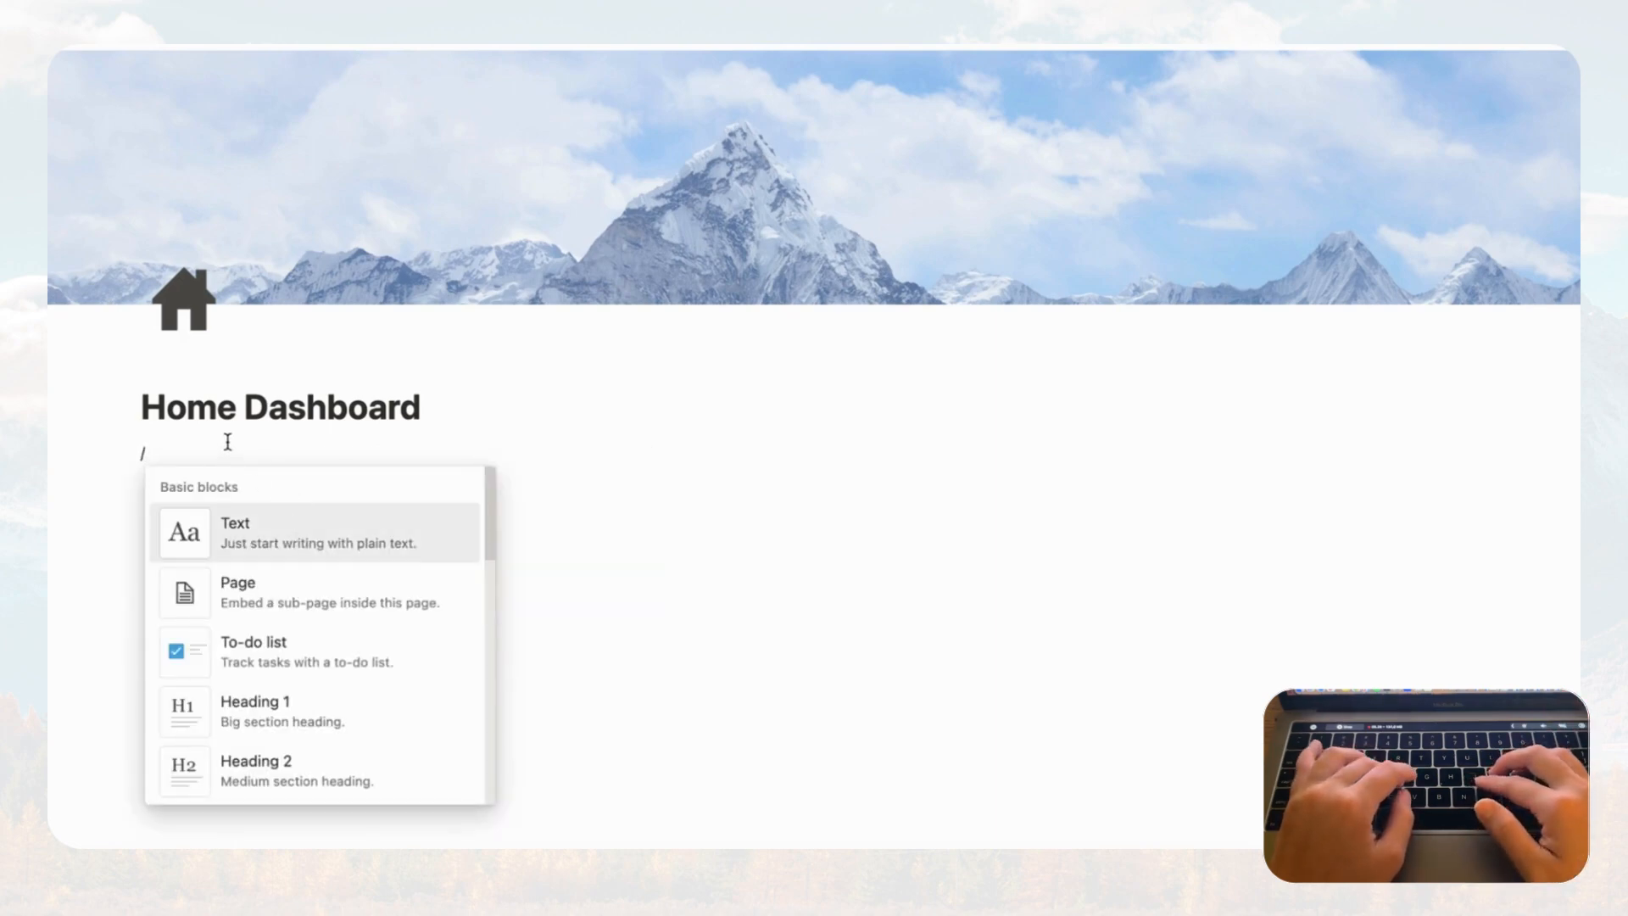
{"action": "type", "text": "calenda"}
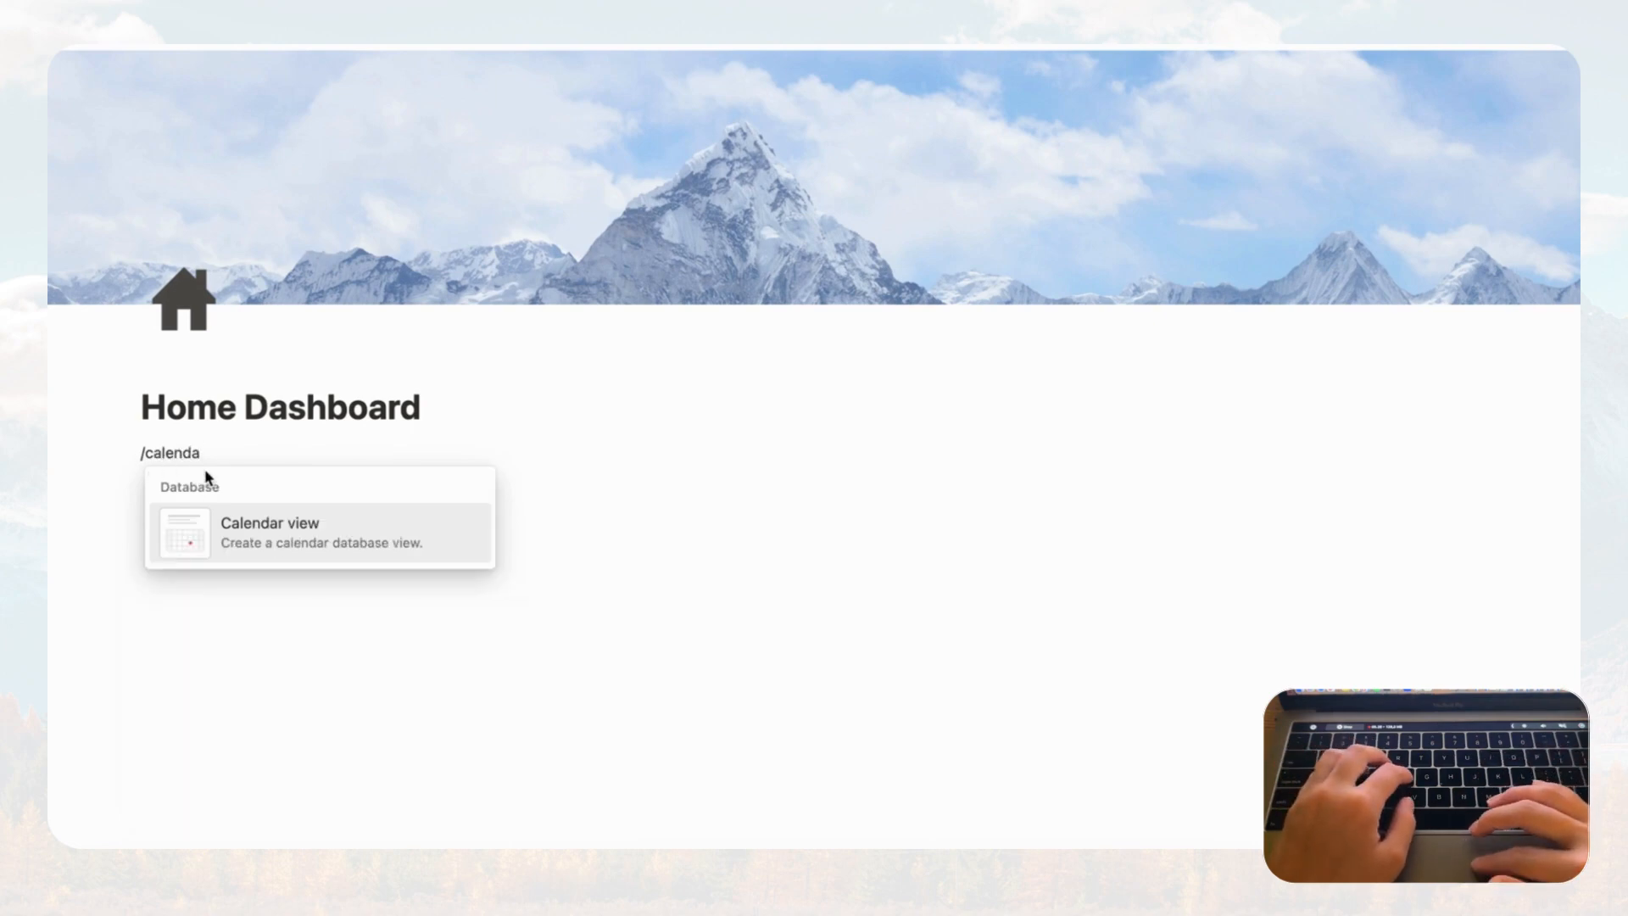
{"action": "left_click", "coordinate": [307, 553]}
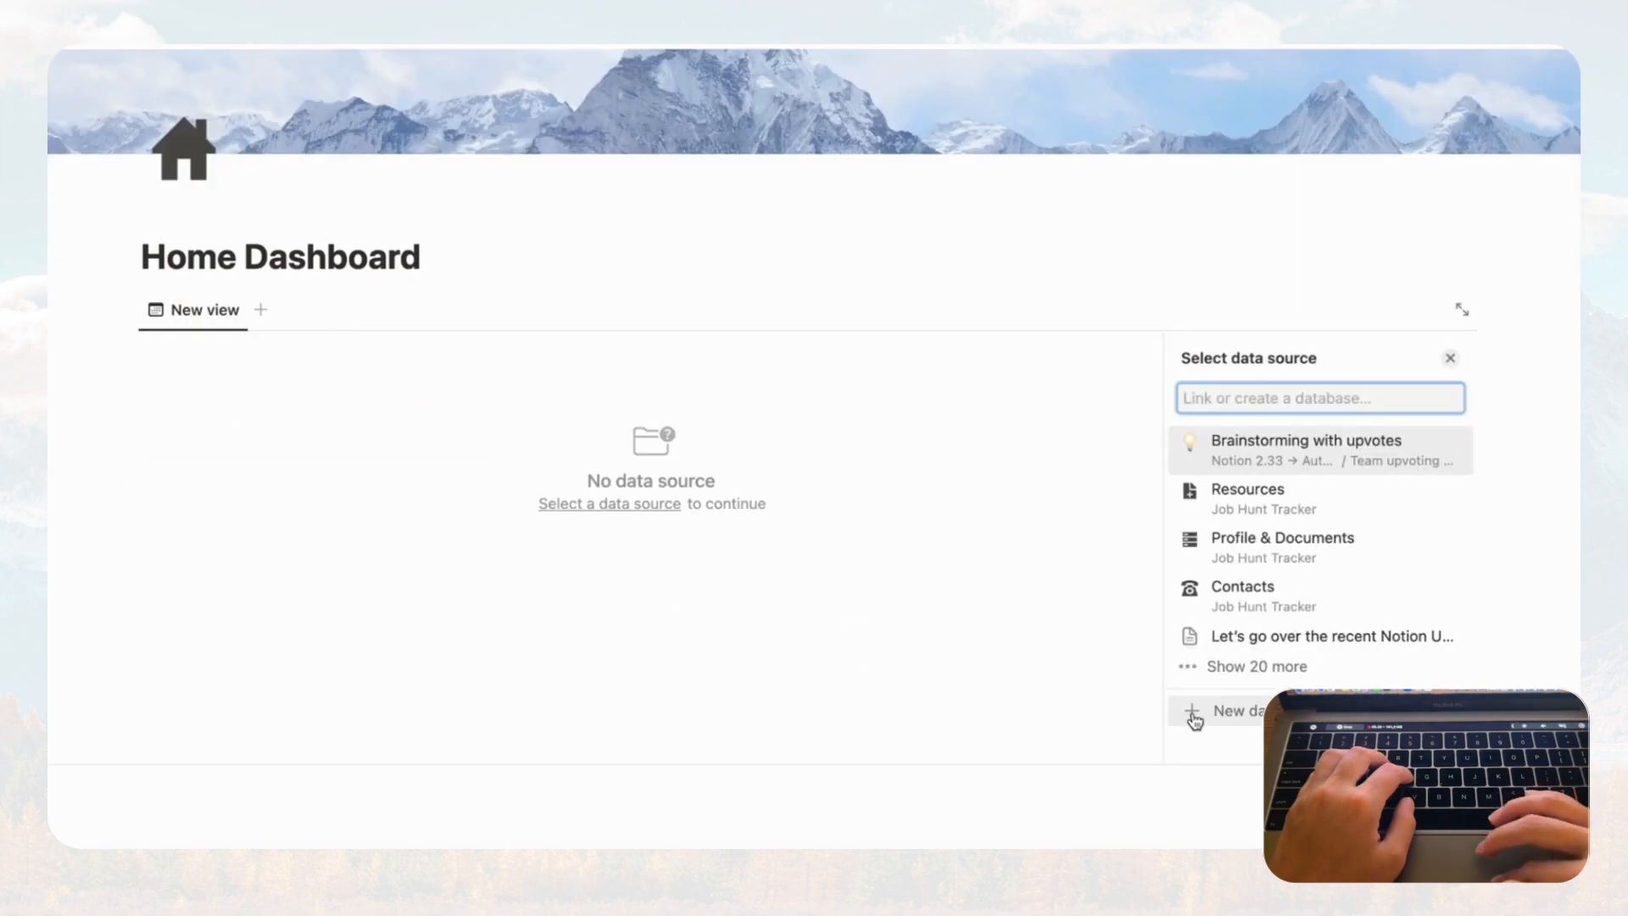
{"action": "left_click", "coordinate": [1194, 719]}
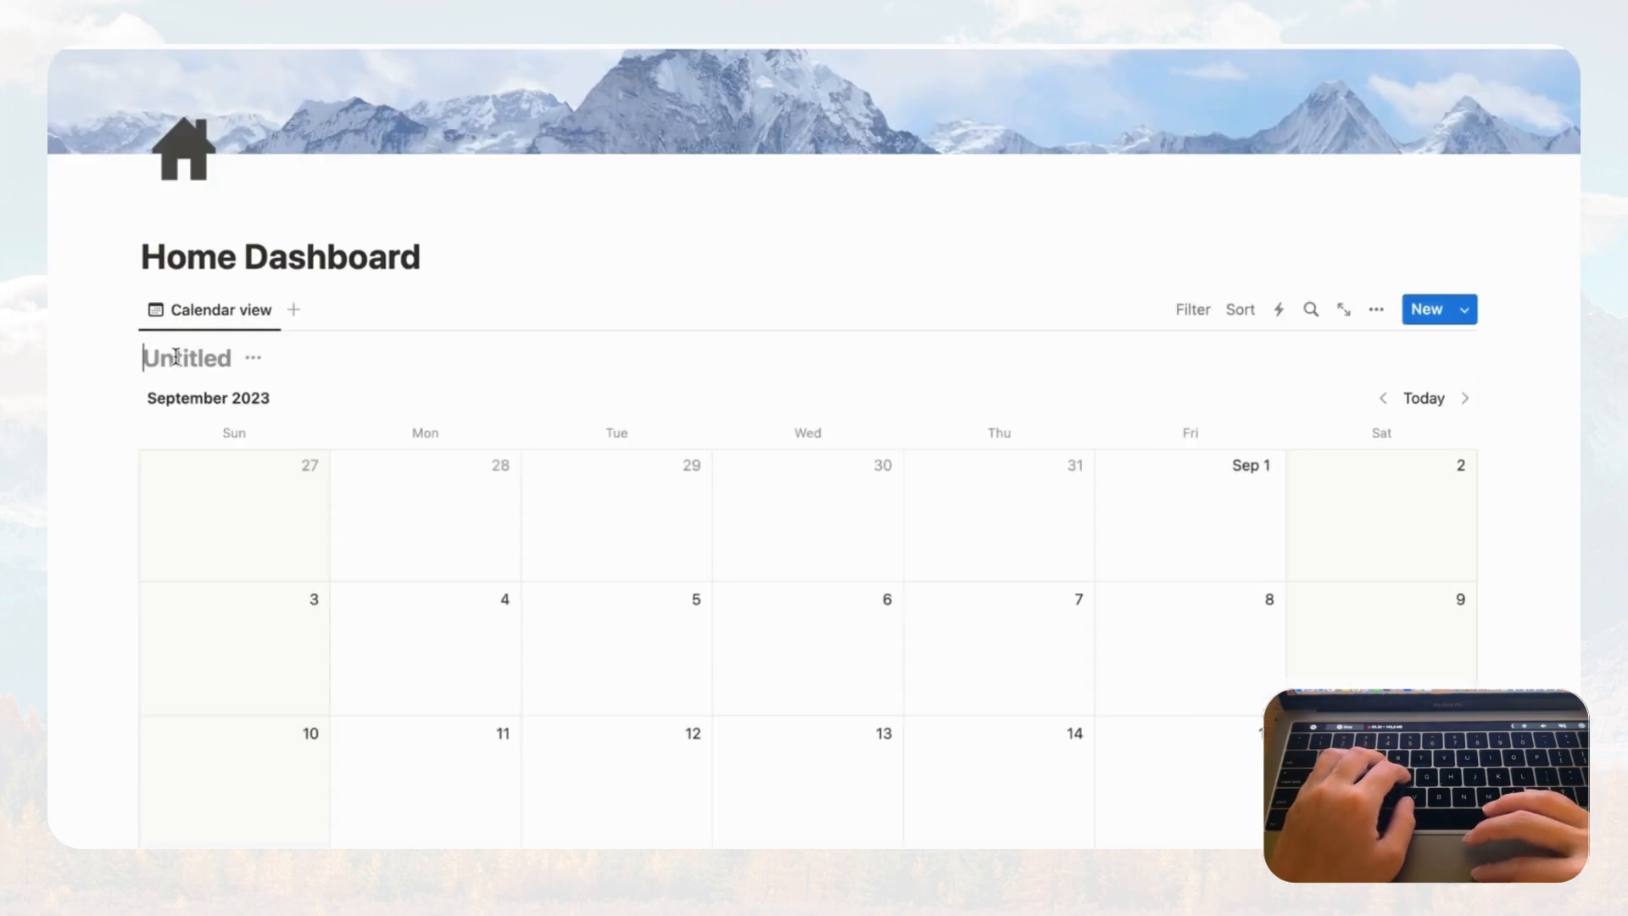
{"action": "type", "text": "Persona"}
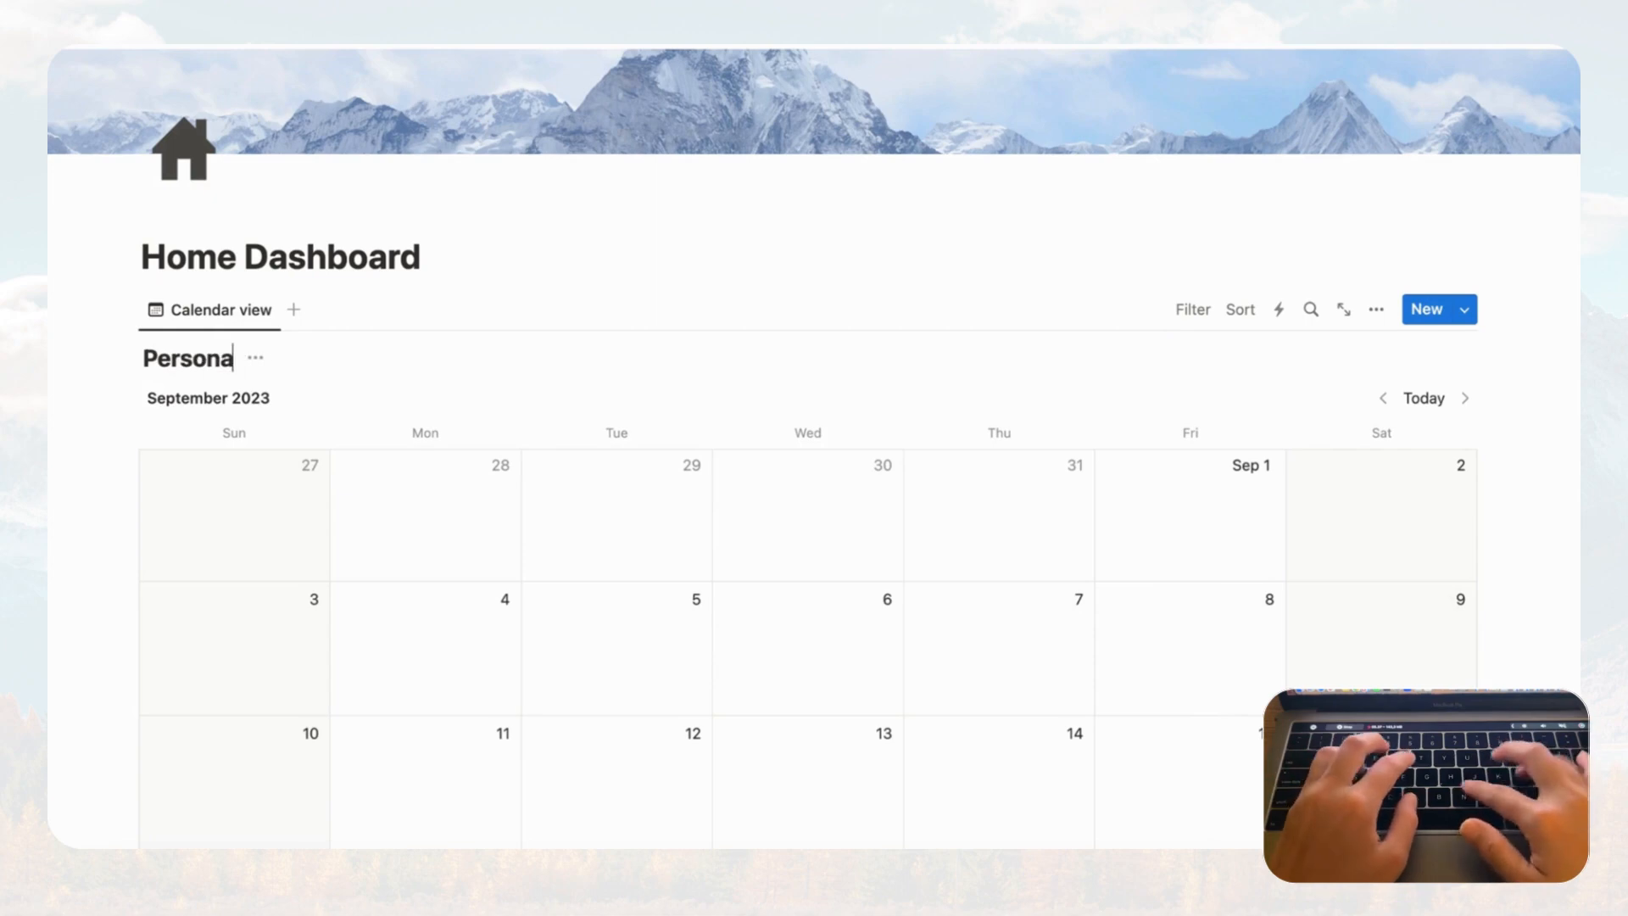
{"action": "type", "text": "l Calendar"}
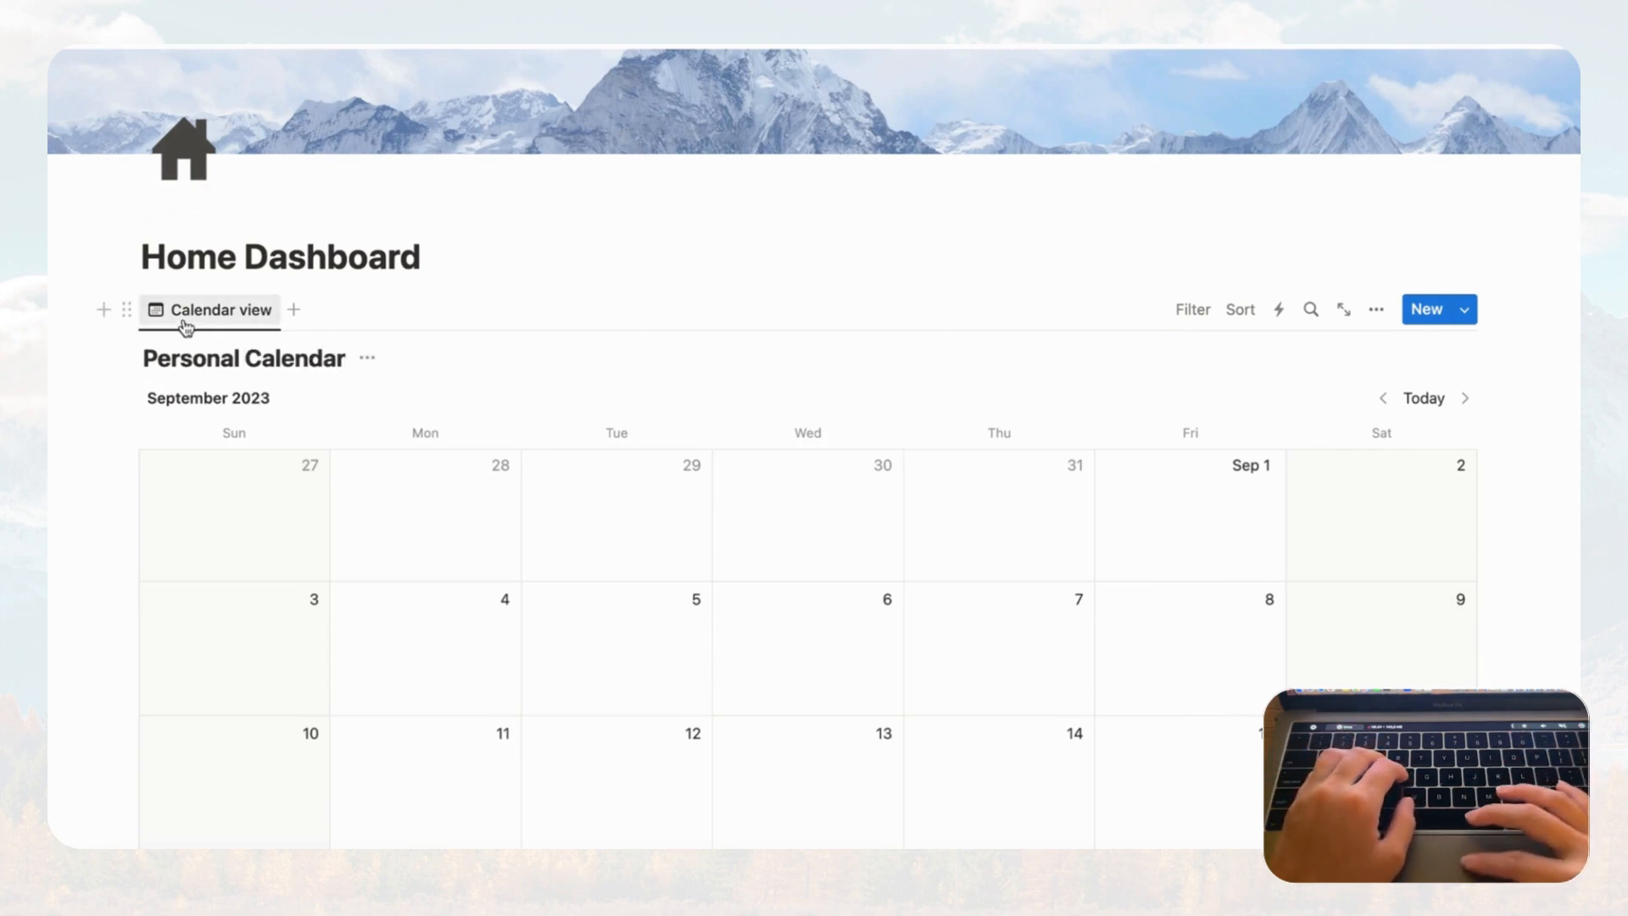
- Add an entry titled "Journal Entry" with an empty page body on September 1, 2023 in Personal Calendar, and close it
{"action": "scroll", "coordinate": [287, 538], "scroll_direction": "down", "scroll_amount": 1}
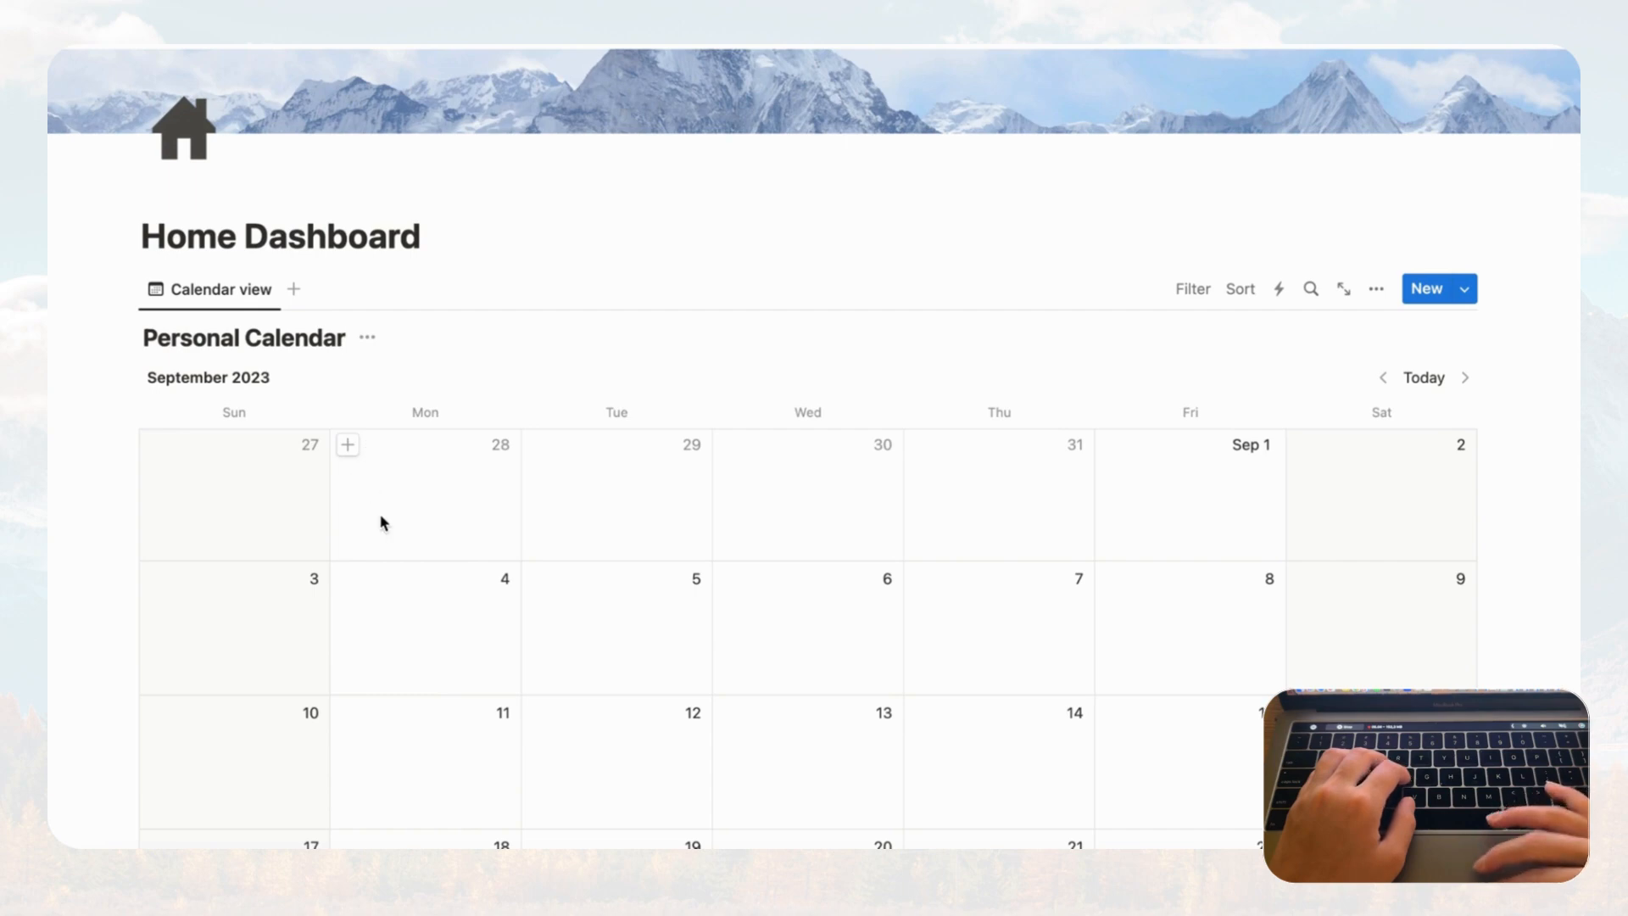
{"action": "scroll", "coordinate": [382, 521], "scroll_direction": "down", "scroll_amount": 2}
{"action": "scroll", "coordinate": [836, 506], "scroll_direction": "up", "scroll_amount": 2}
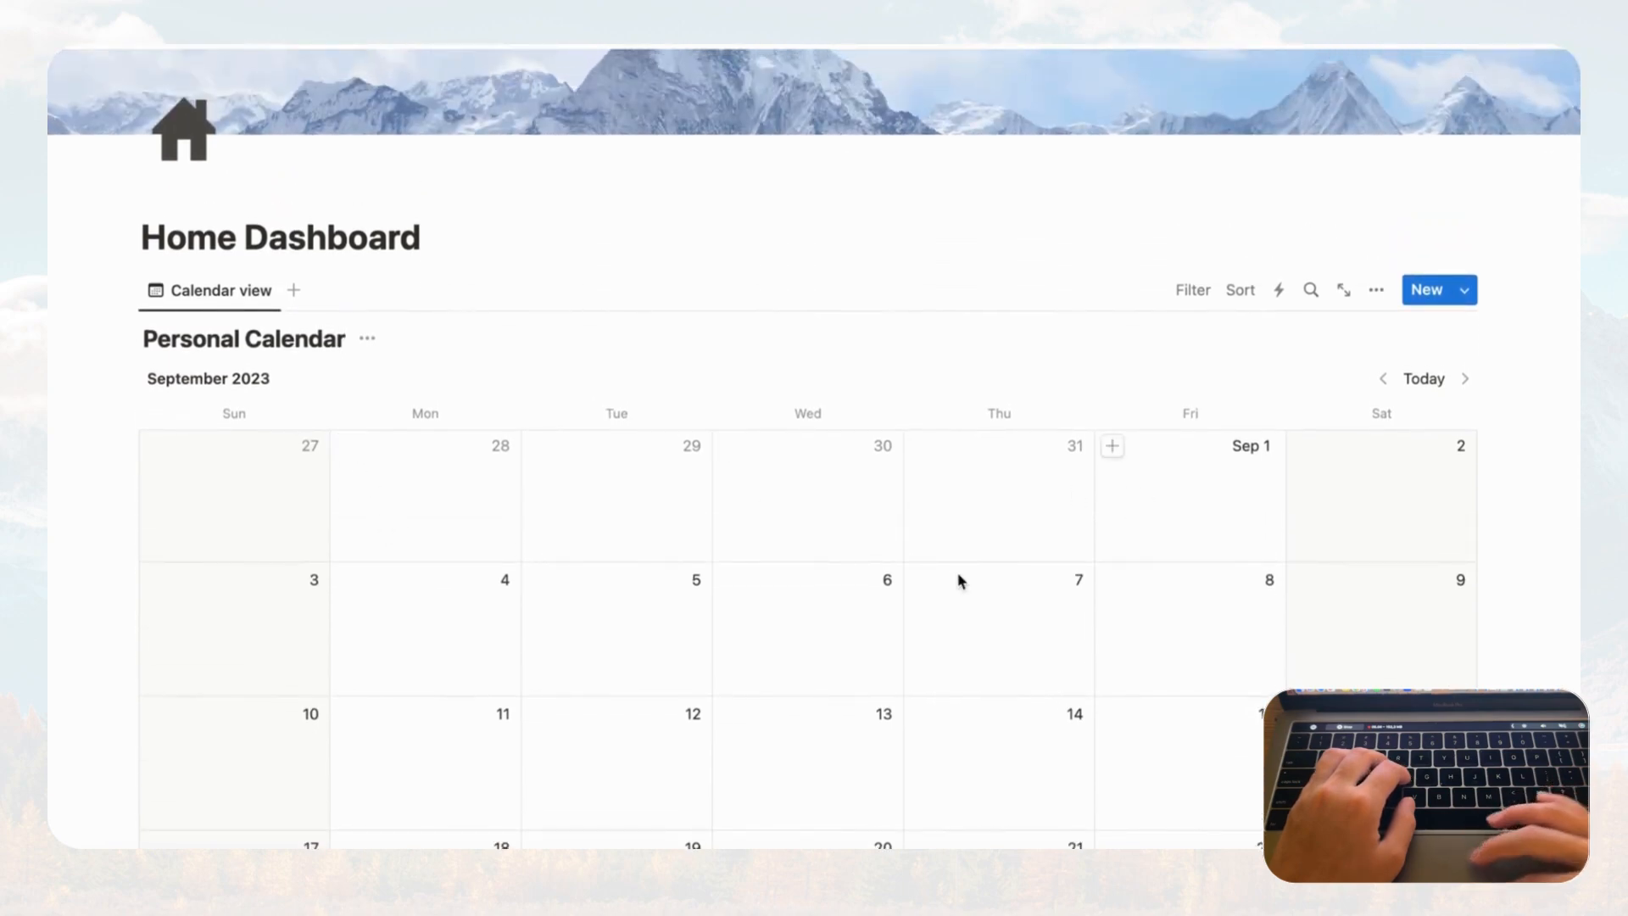
{"action": "left_click", "coordinate": [1112, 447]}
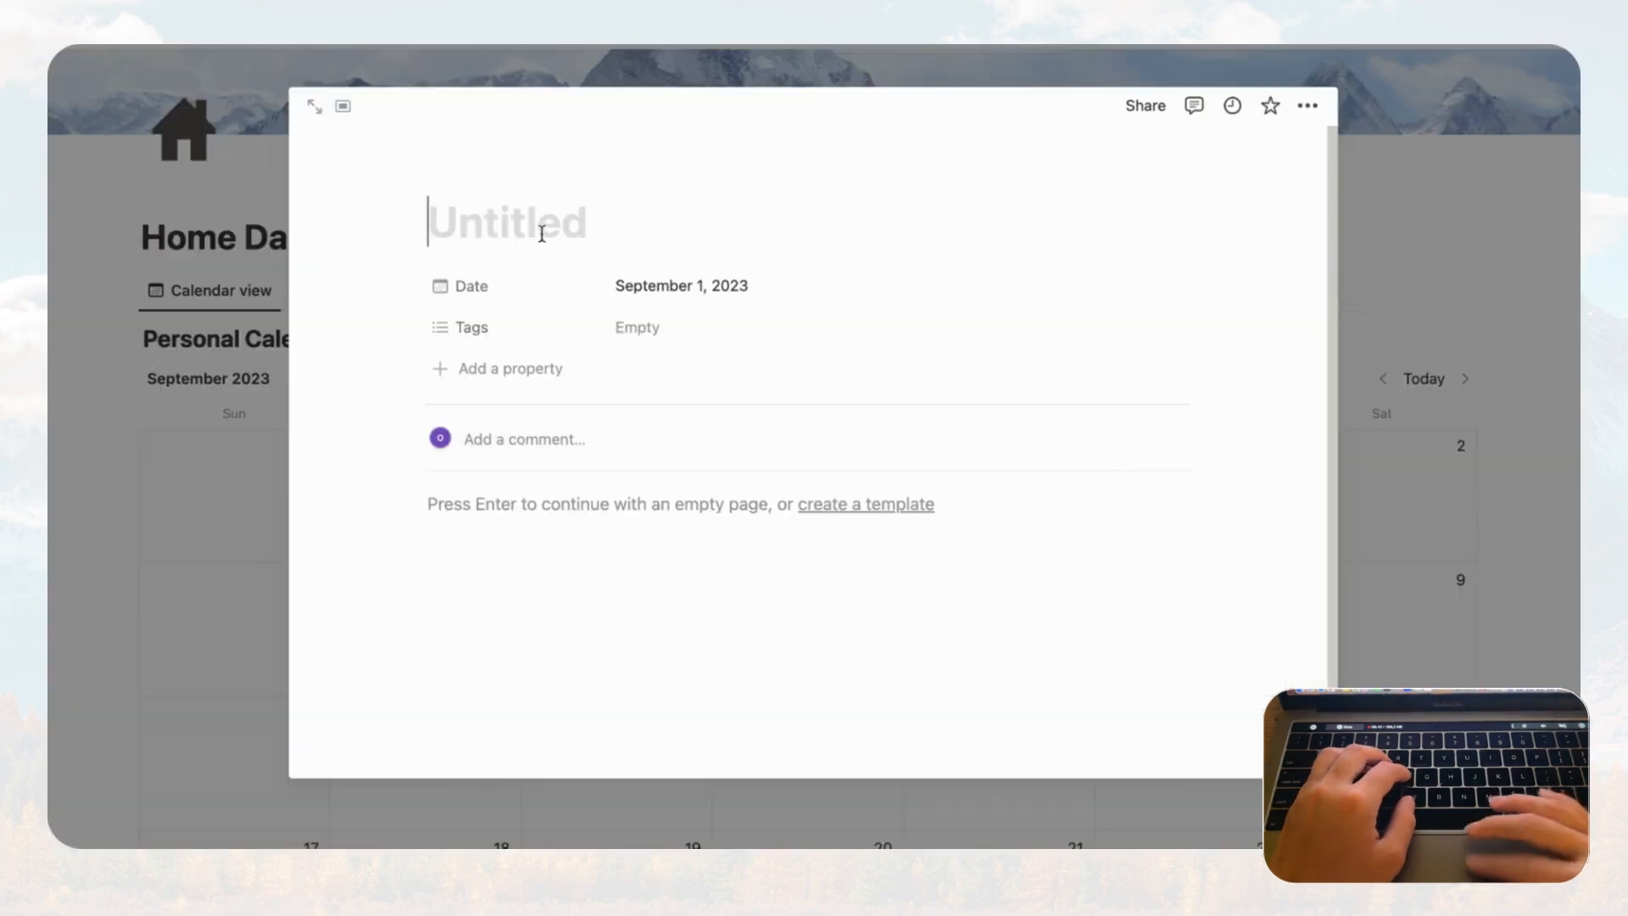
{"action": "type", "text": "Journal Entry"}
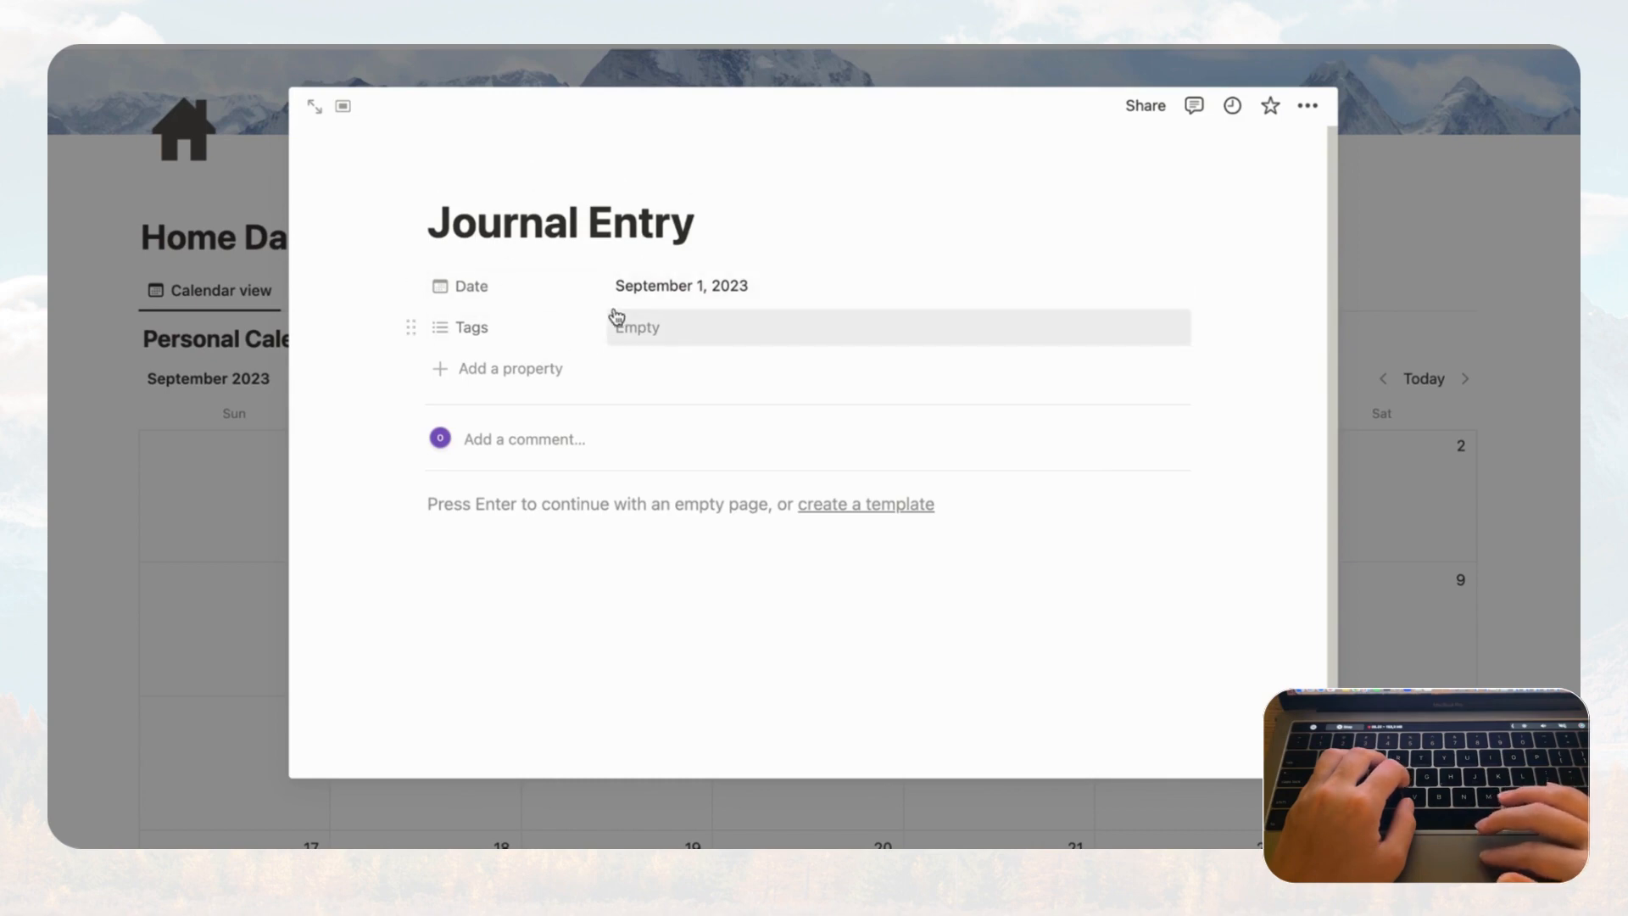
{"action": "left_click", "coordinate": [528, 508]}
{"action": "scroll", "coordinate": [583, 583], "scroll_direction": "down", "scroll_amount": 1}
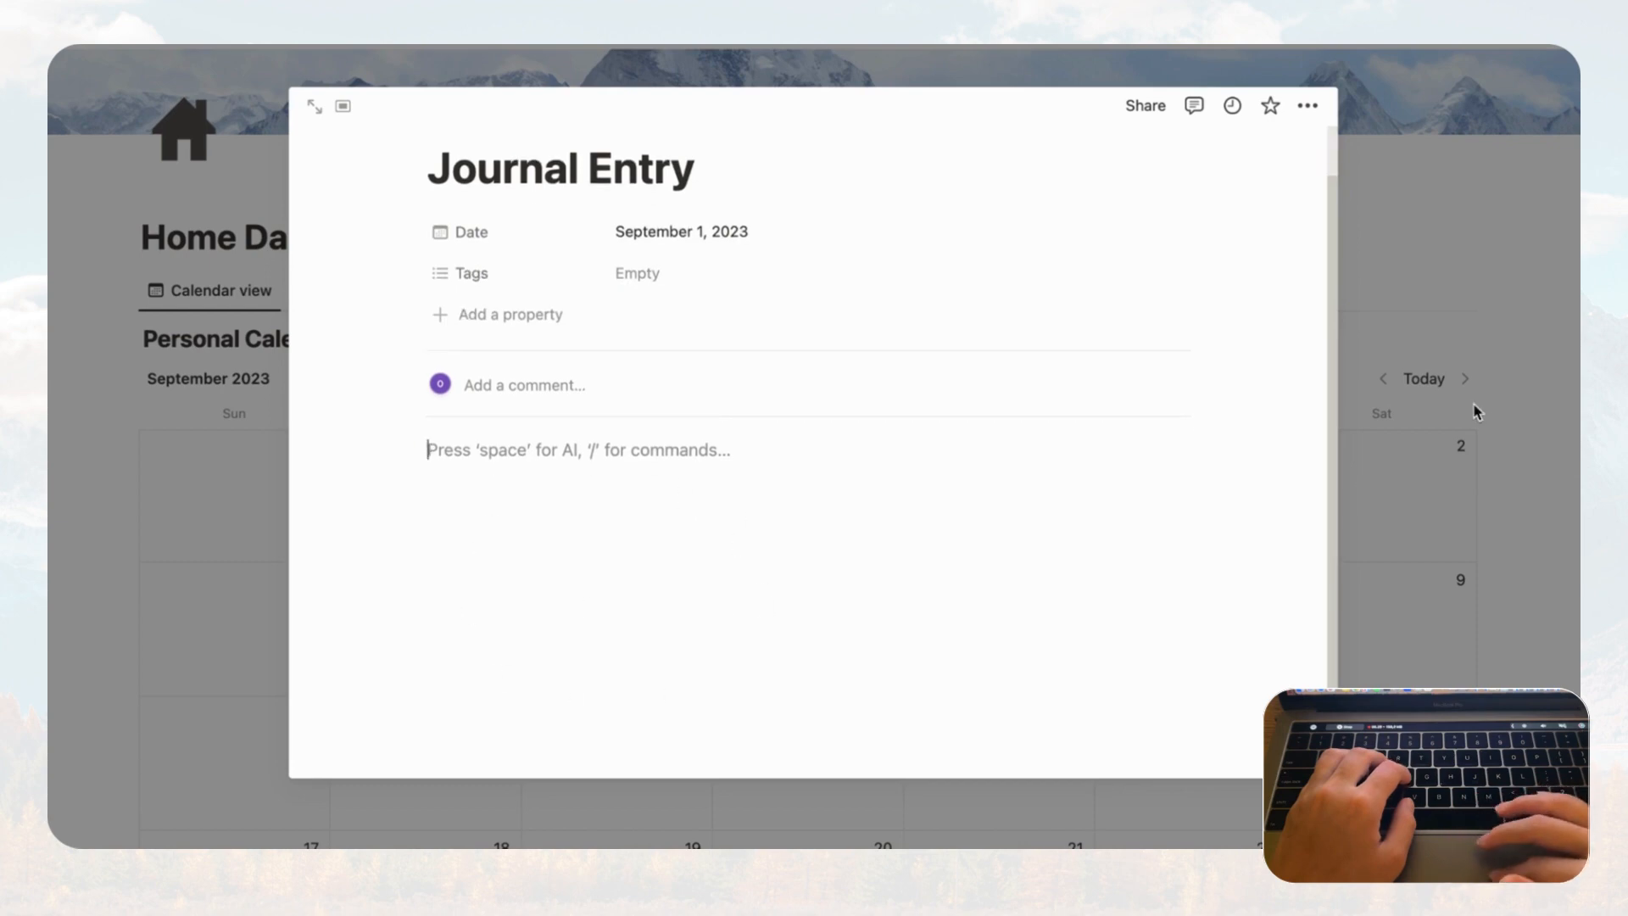
{"action": "left_click", "coordinate": [1506, 410]}
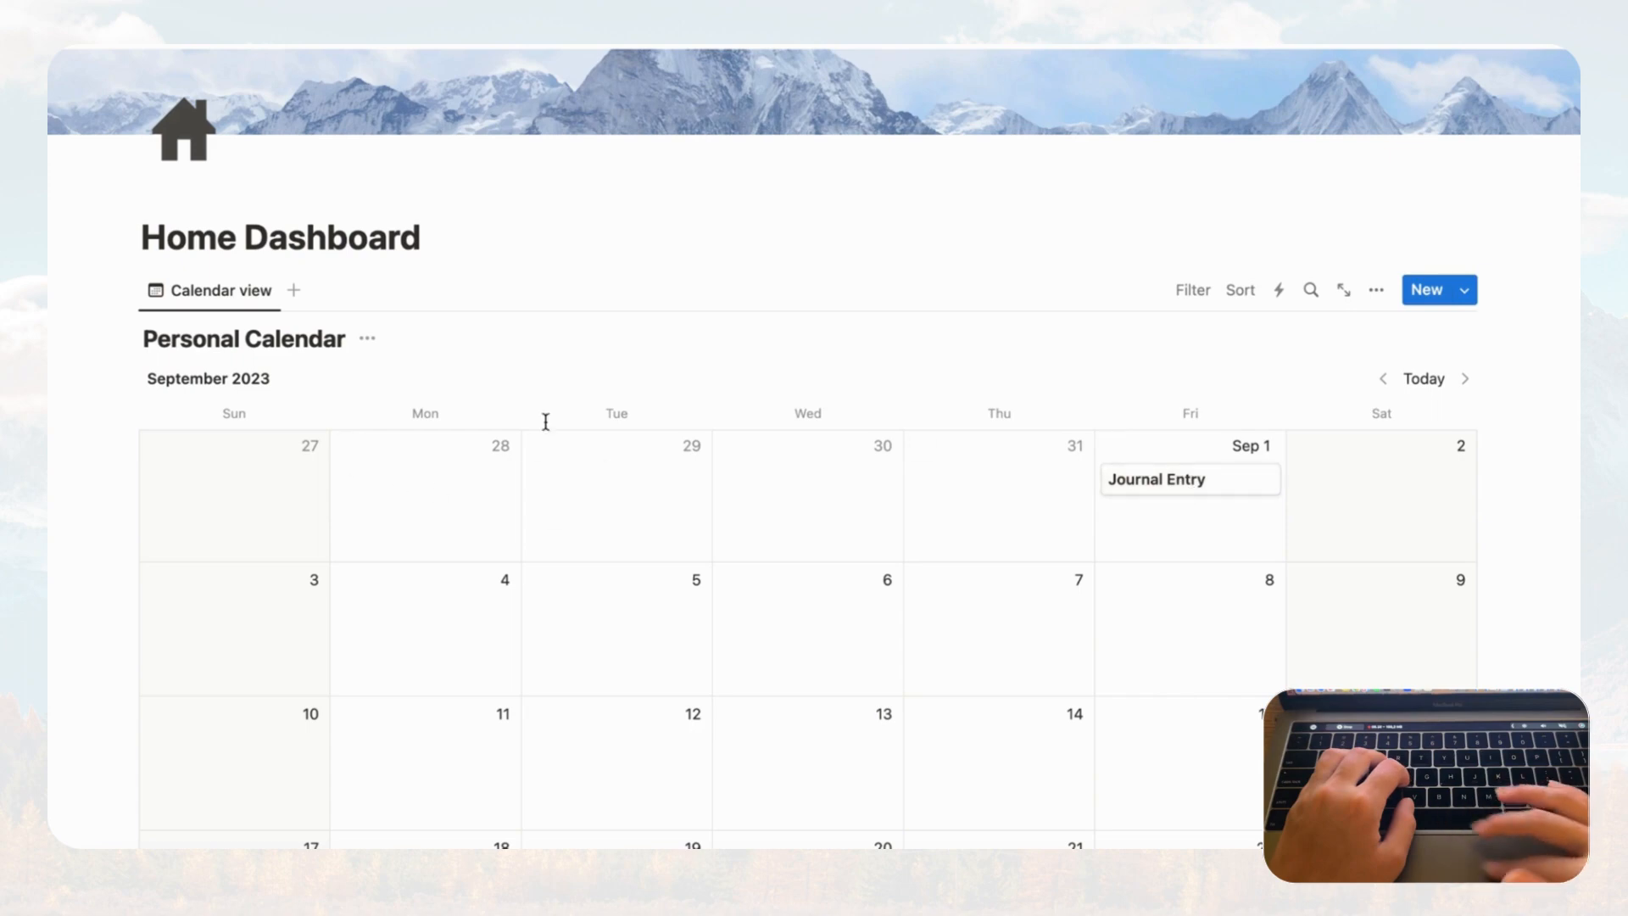
- View the Journal Entry as a preview and as a full page, then return through Personal Calendar to the Home Dashboard
{"action": "left_click", "coordinate": [1212, 489]}
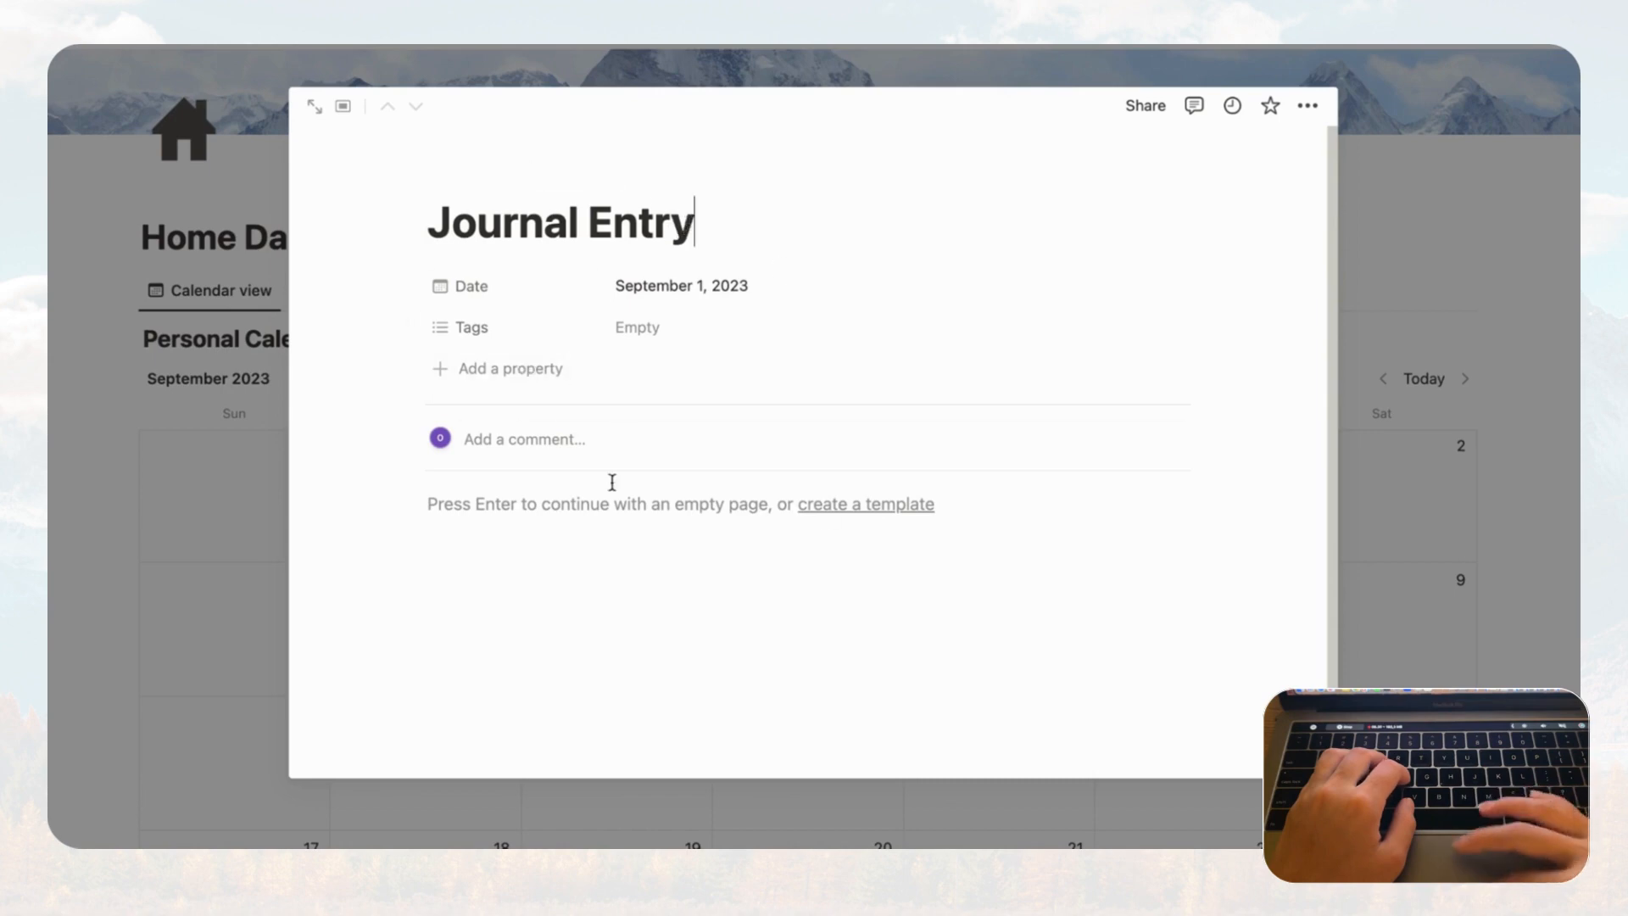
{"action": "left_click", "coordinate": [1422, 171]}
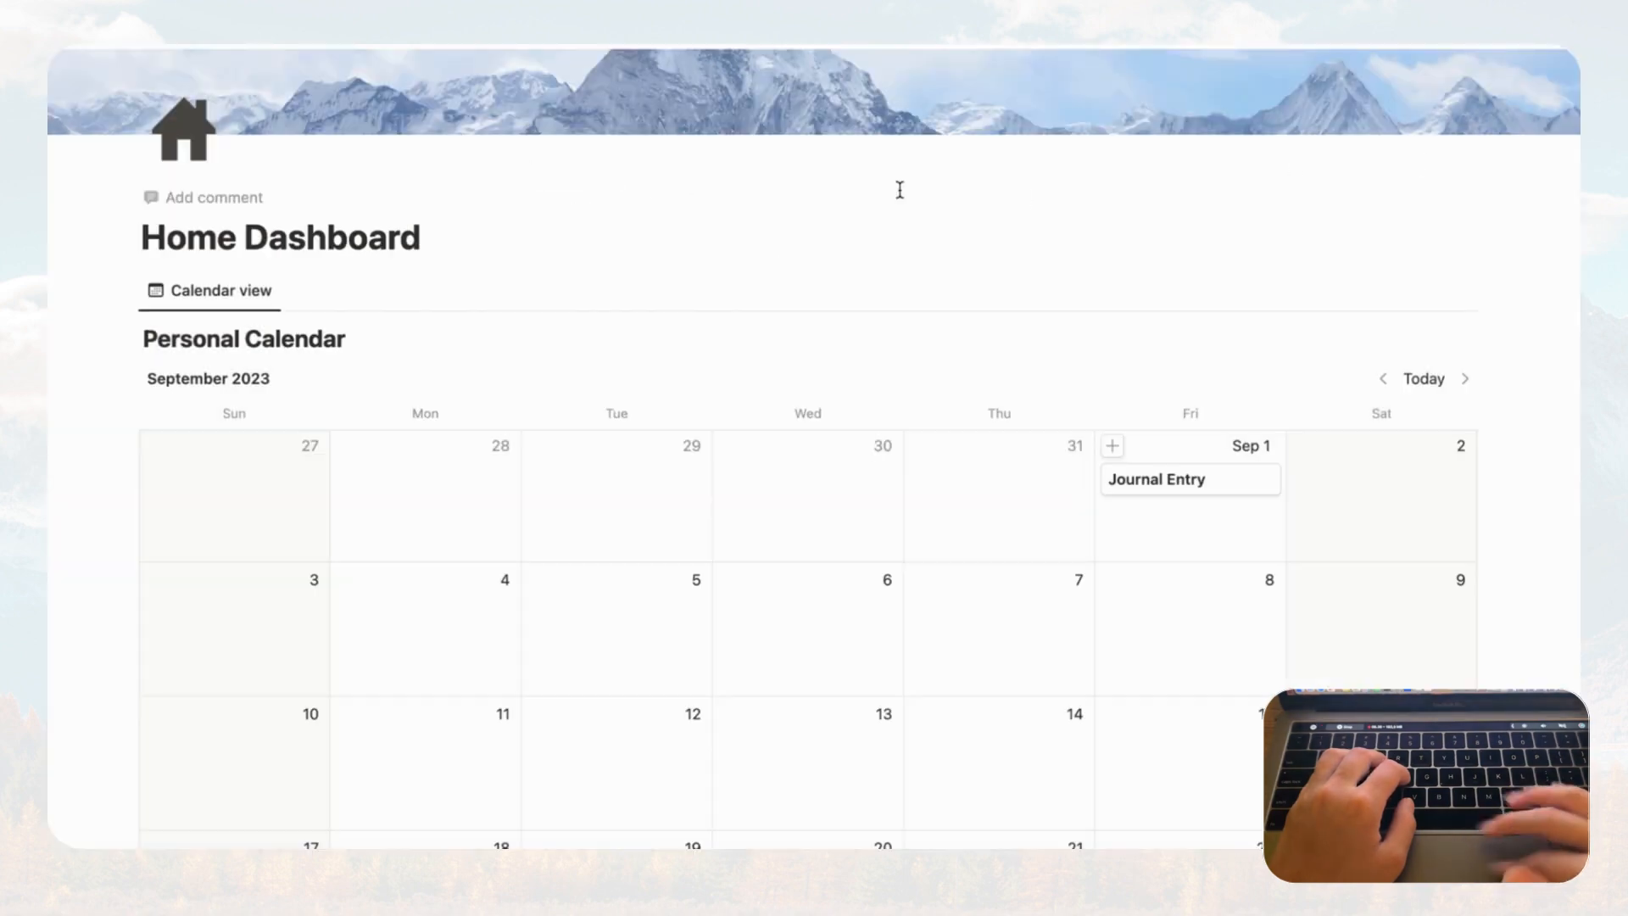
{"action": "left_click", "coordinate": [1207, 490]}
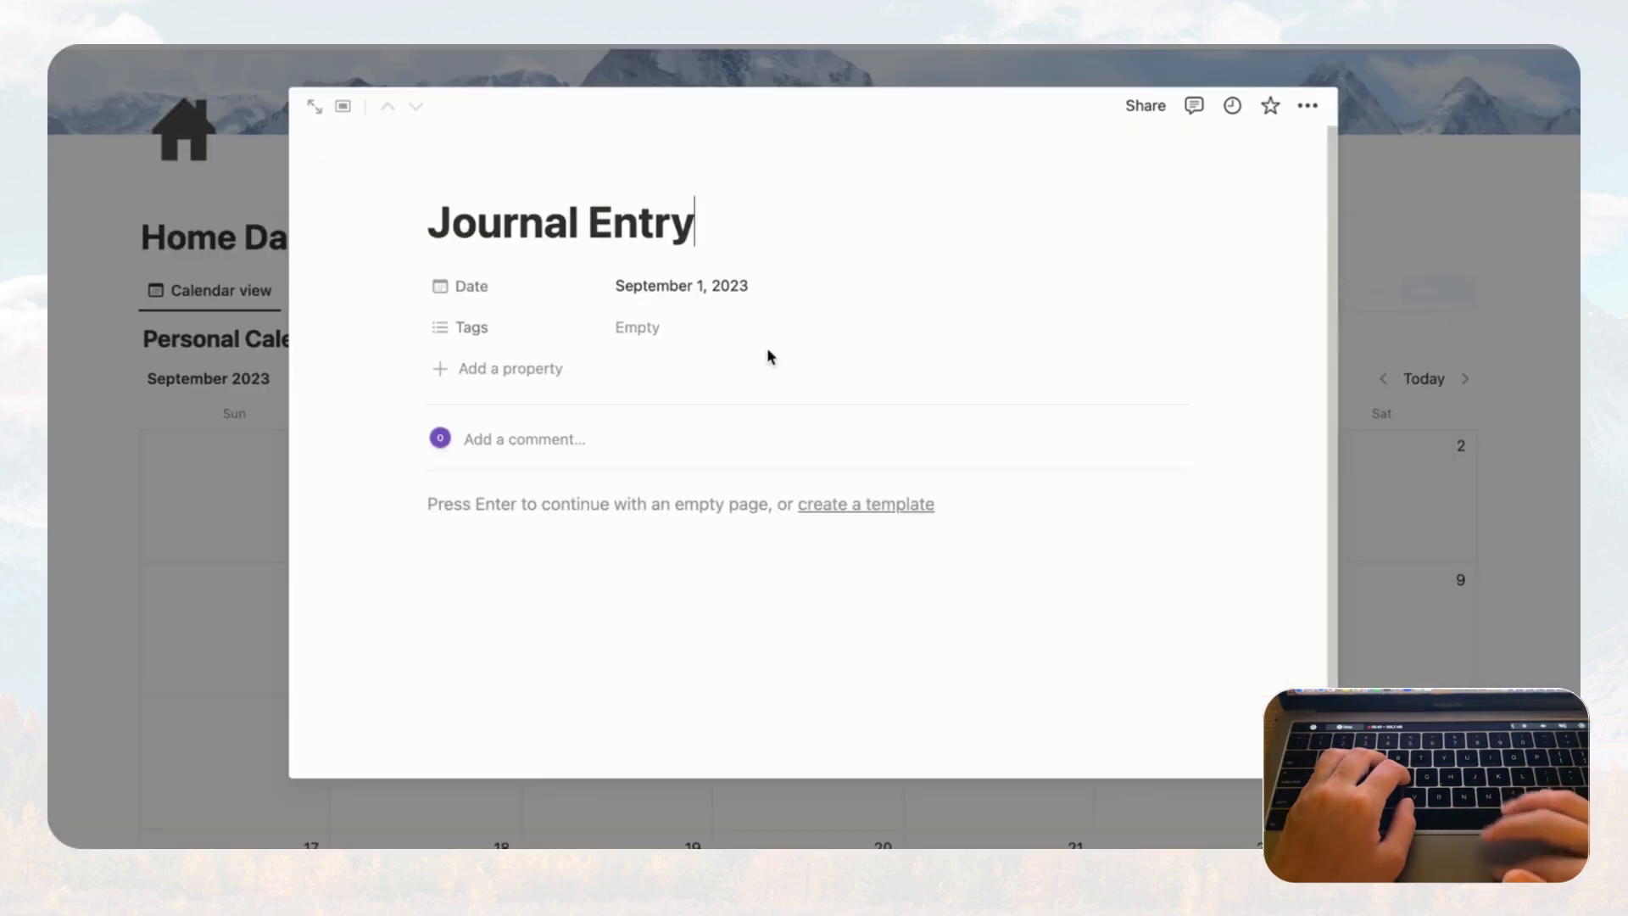
{"action": "left_click", "coordinate": [316, 113]}
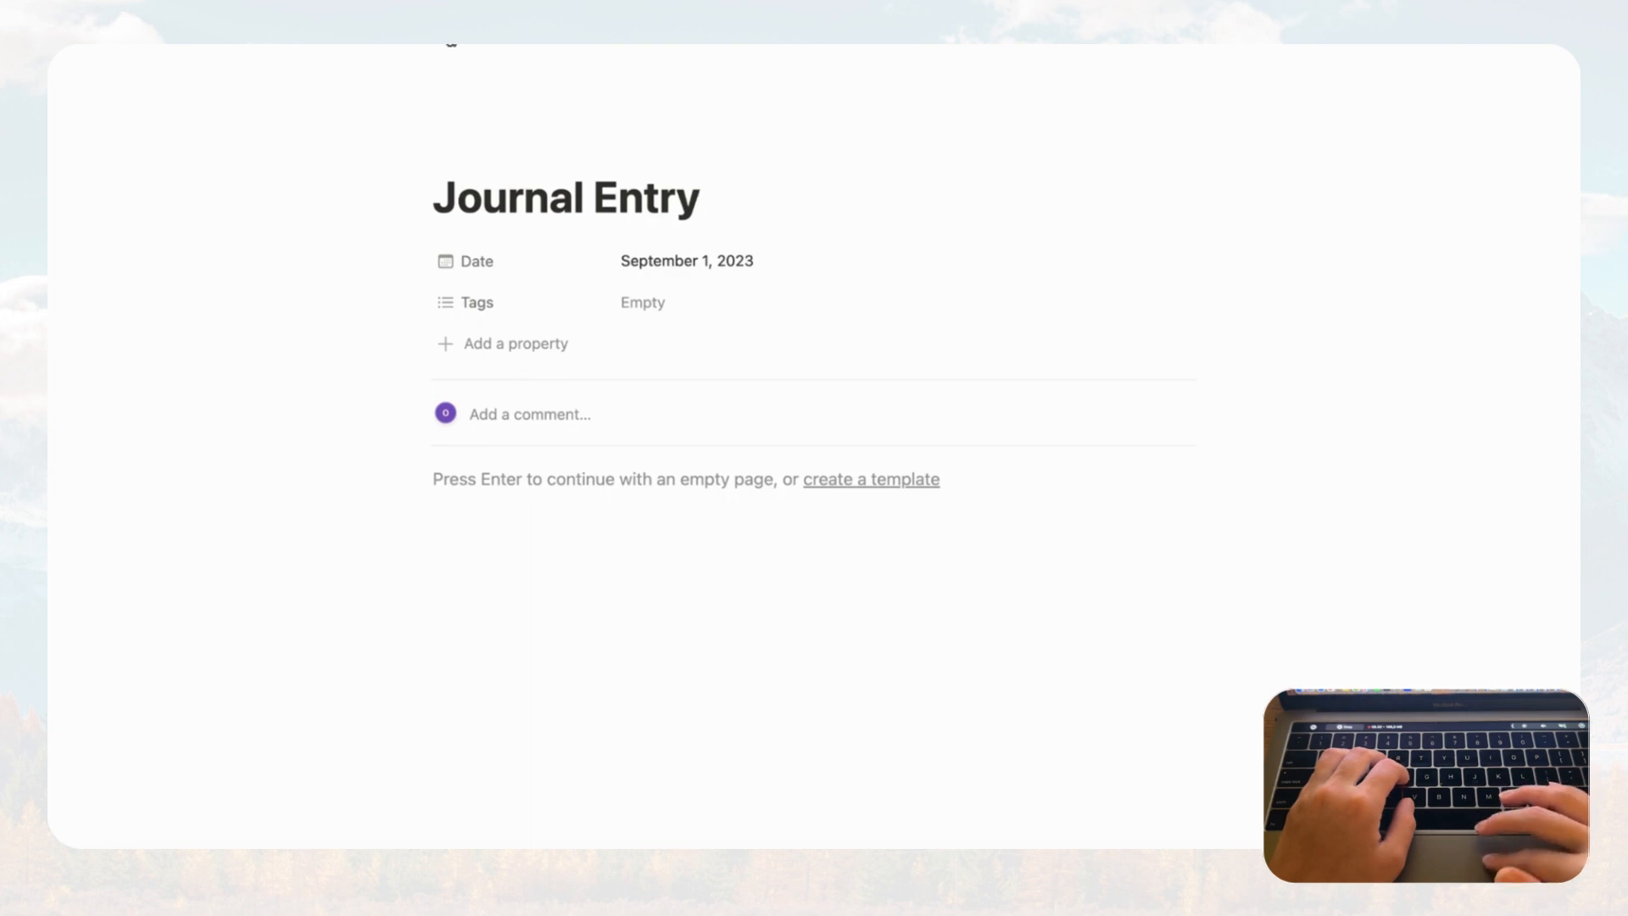
{"action": "left_click", "coordinate": [451, 39]}
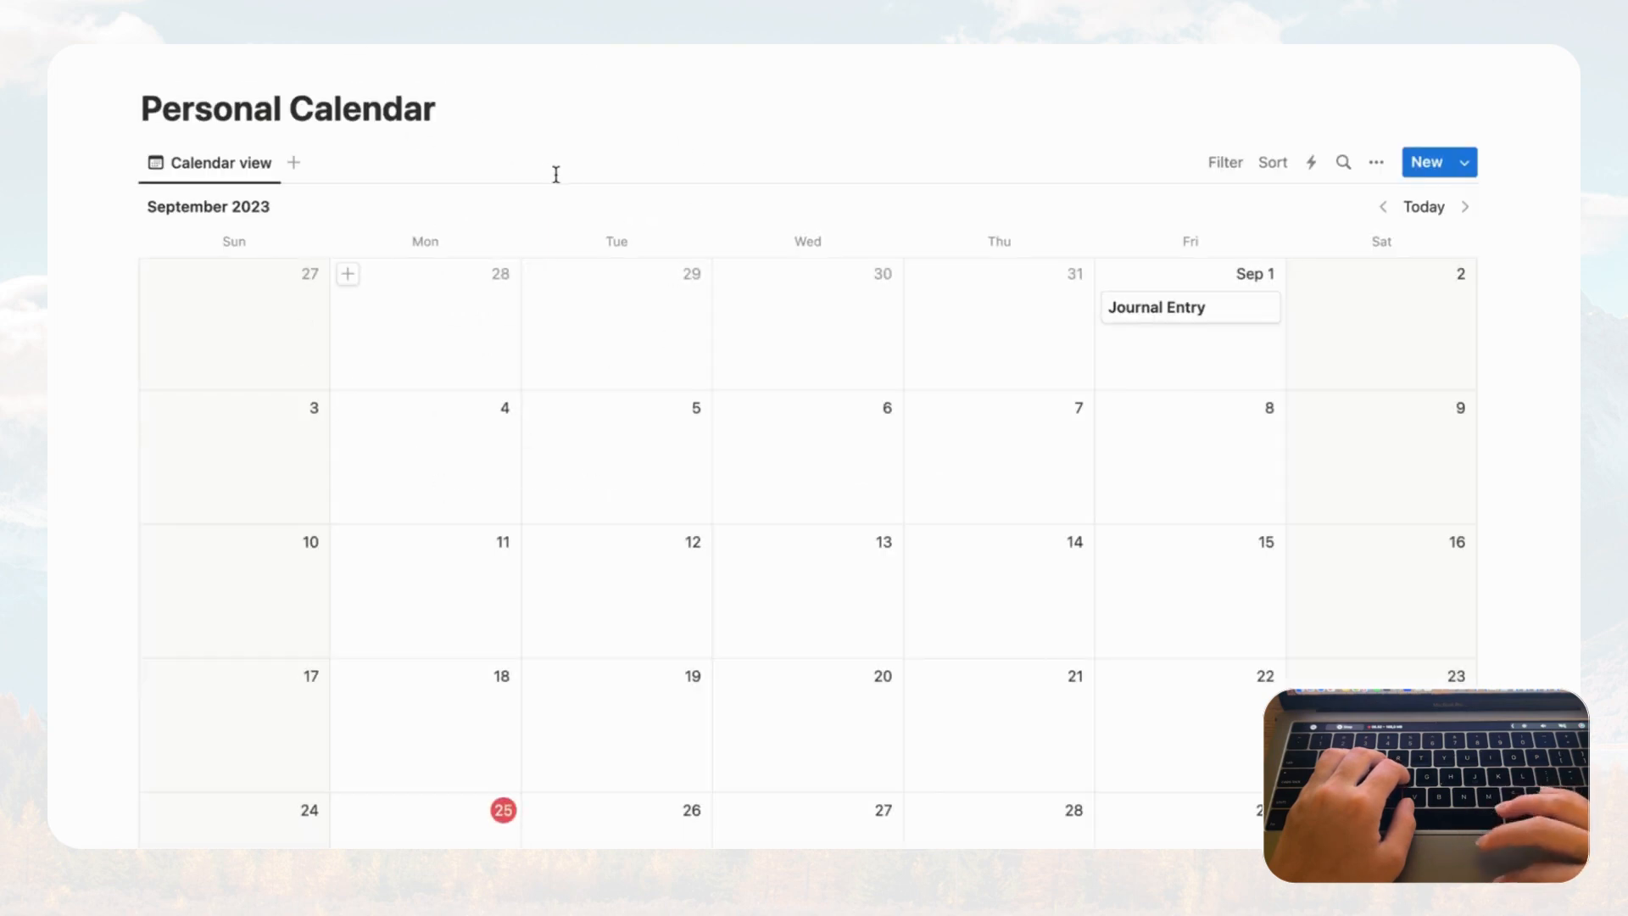
{"action": "left_click", "coordinate": [331, 40]}
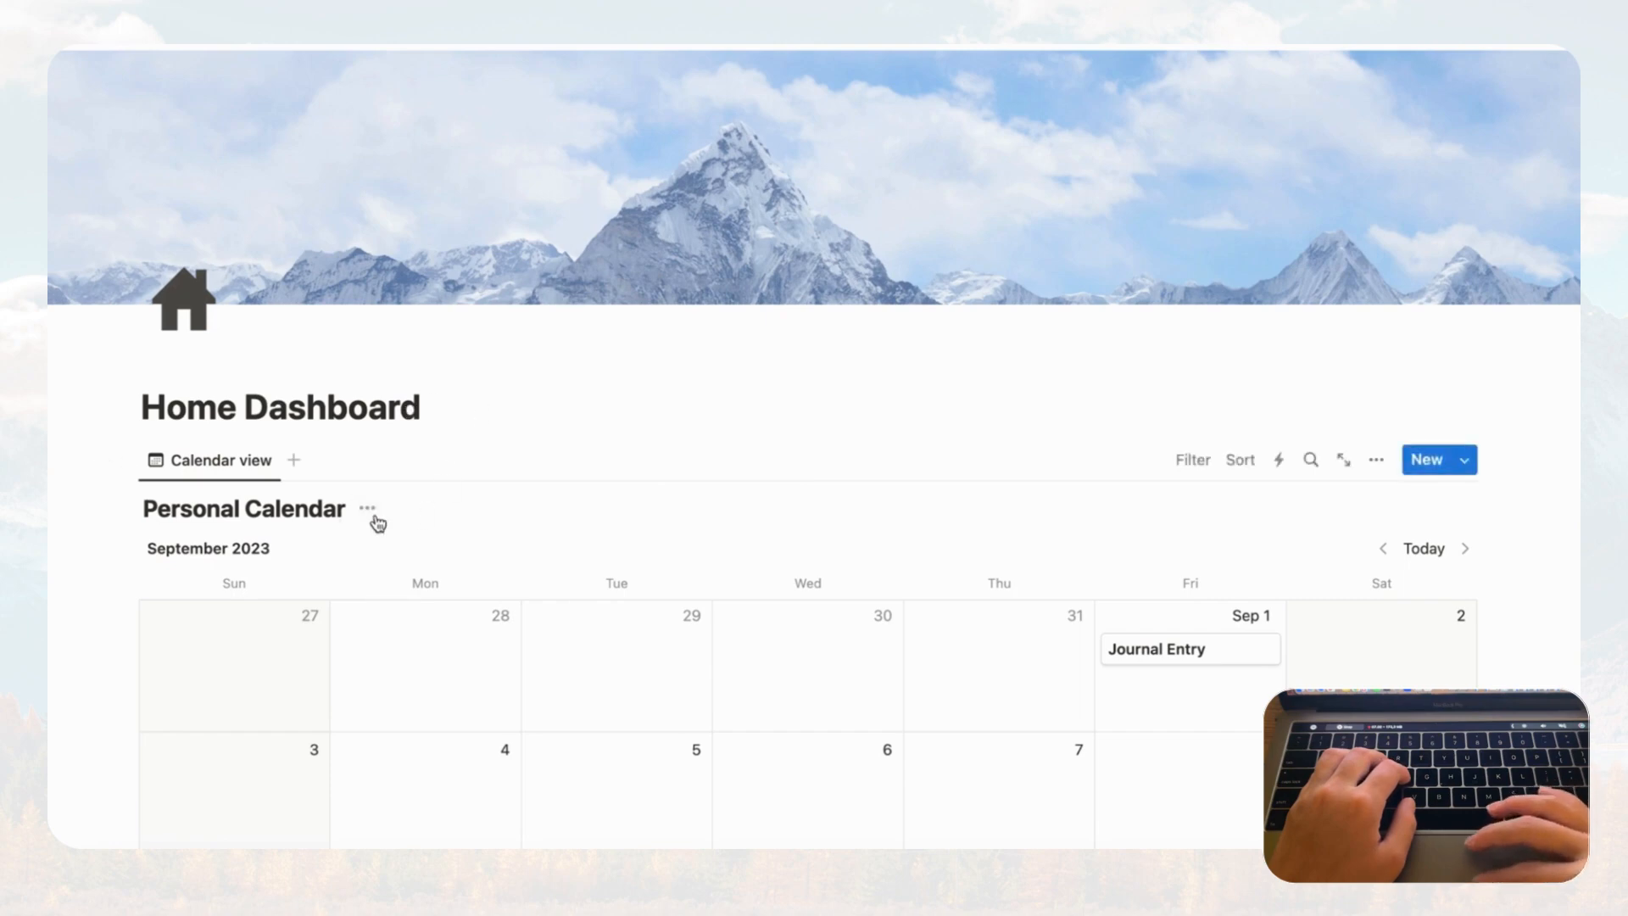
- Insert a two-column layout between the Home Dashboard title and the calendar, with "Block 1" and "Block 2" as the column texts
{"action": "scroll", "coordinate": [541, 574], "scroll_direction": "down", "scroll_amount": 5}
{"action": "scroll", "coordinate": [447, 233], "scroll_direction": "up", "scroll_amount": 3}
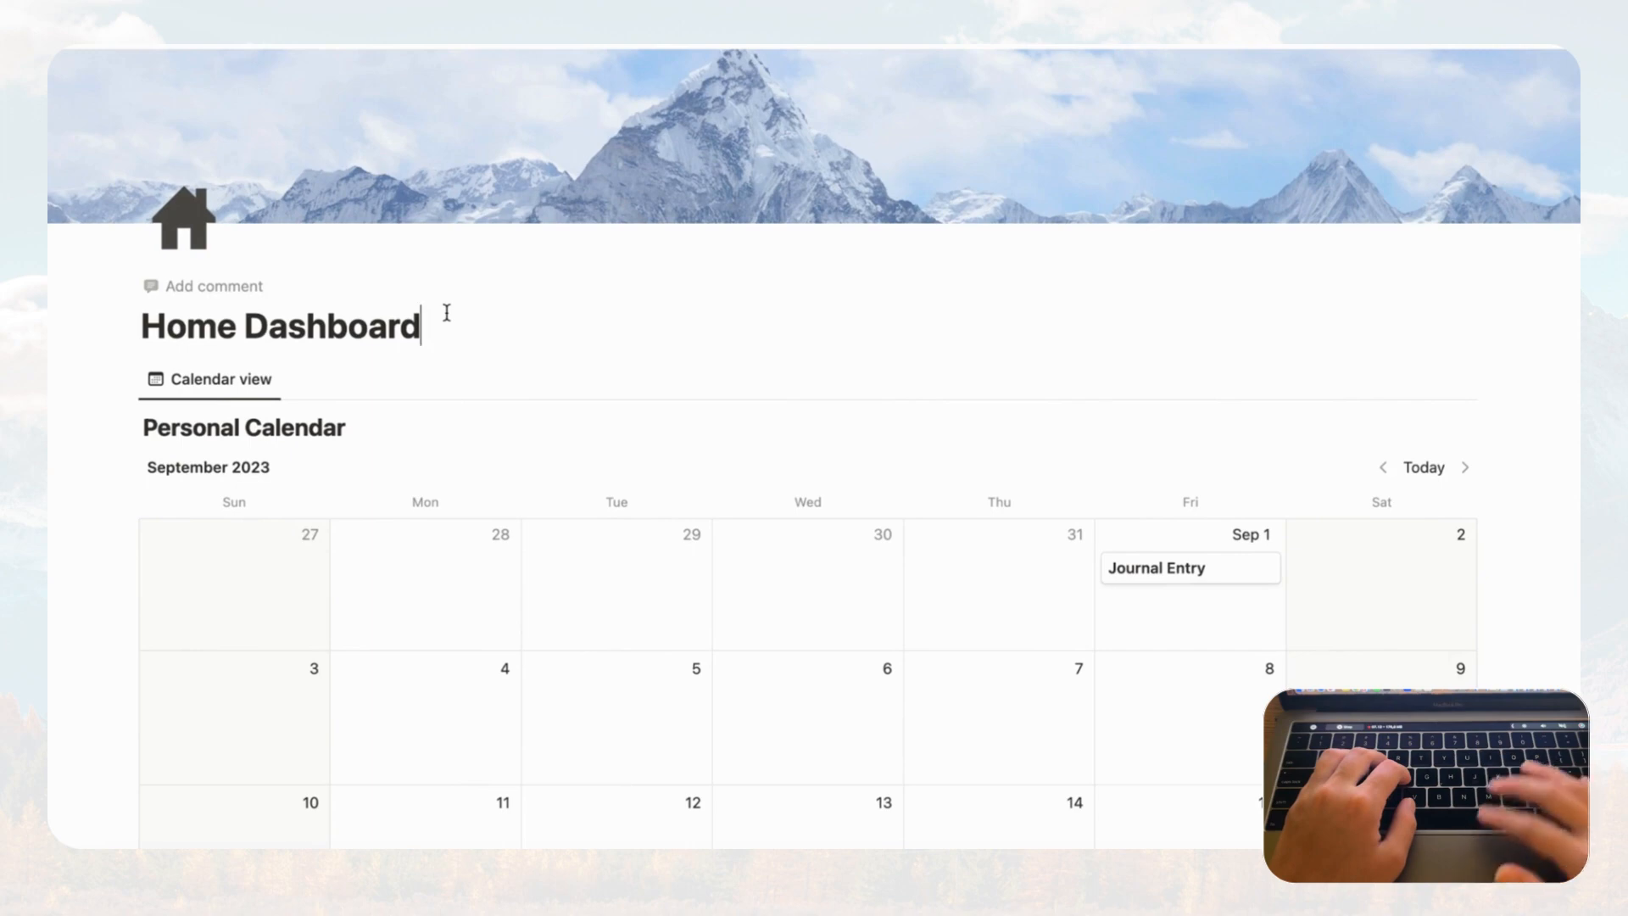
{"action": "key", "text": "Return"}
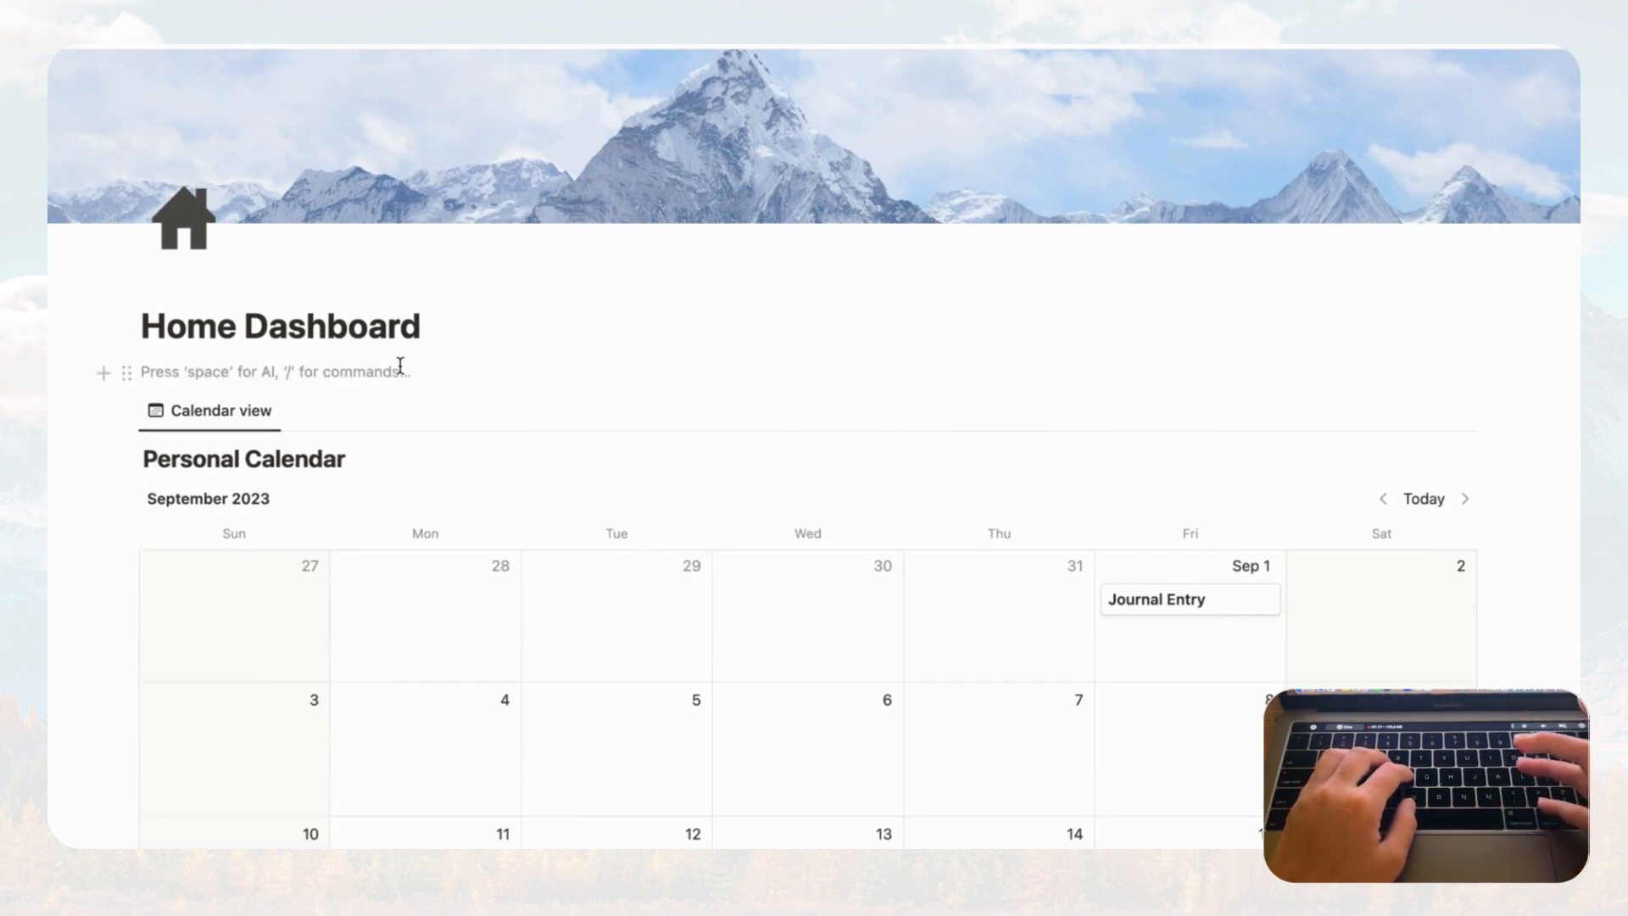
{"action": "type", "text": "/col"}
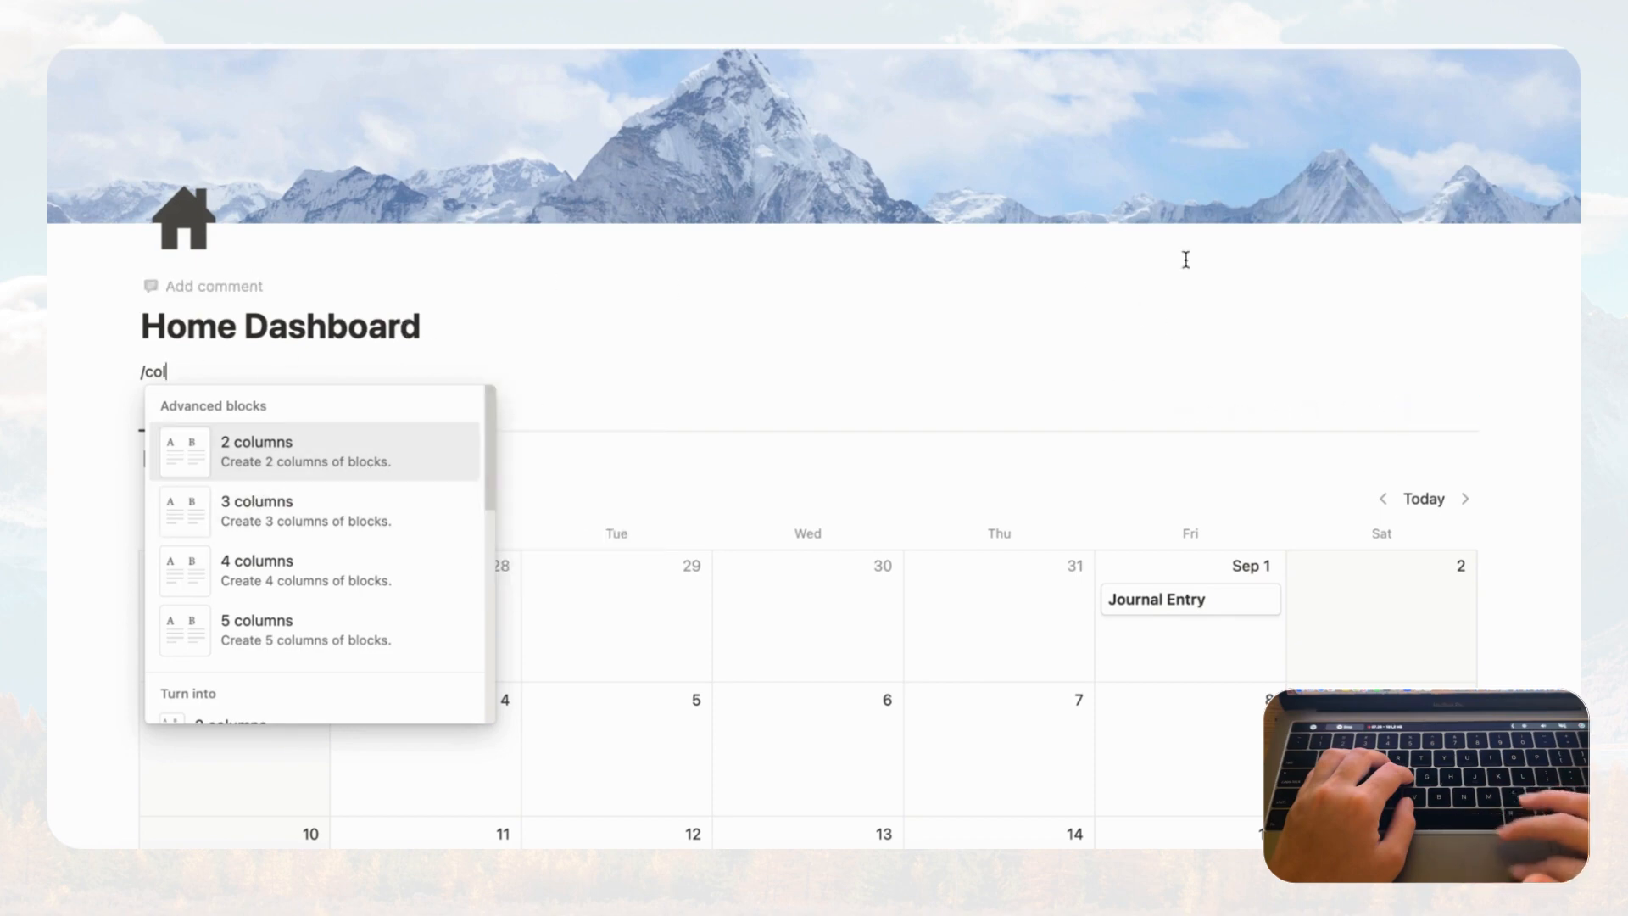
{"action": "left_click", "coordinate": [329, 461]}
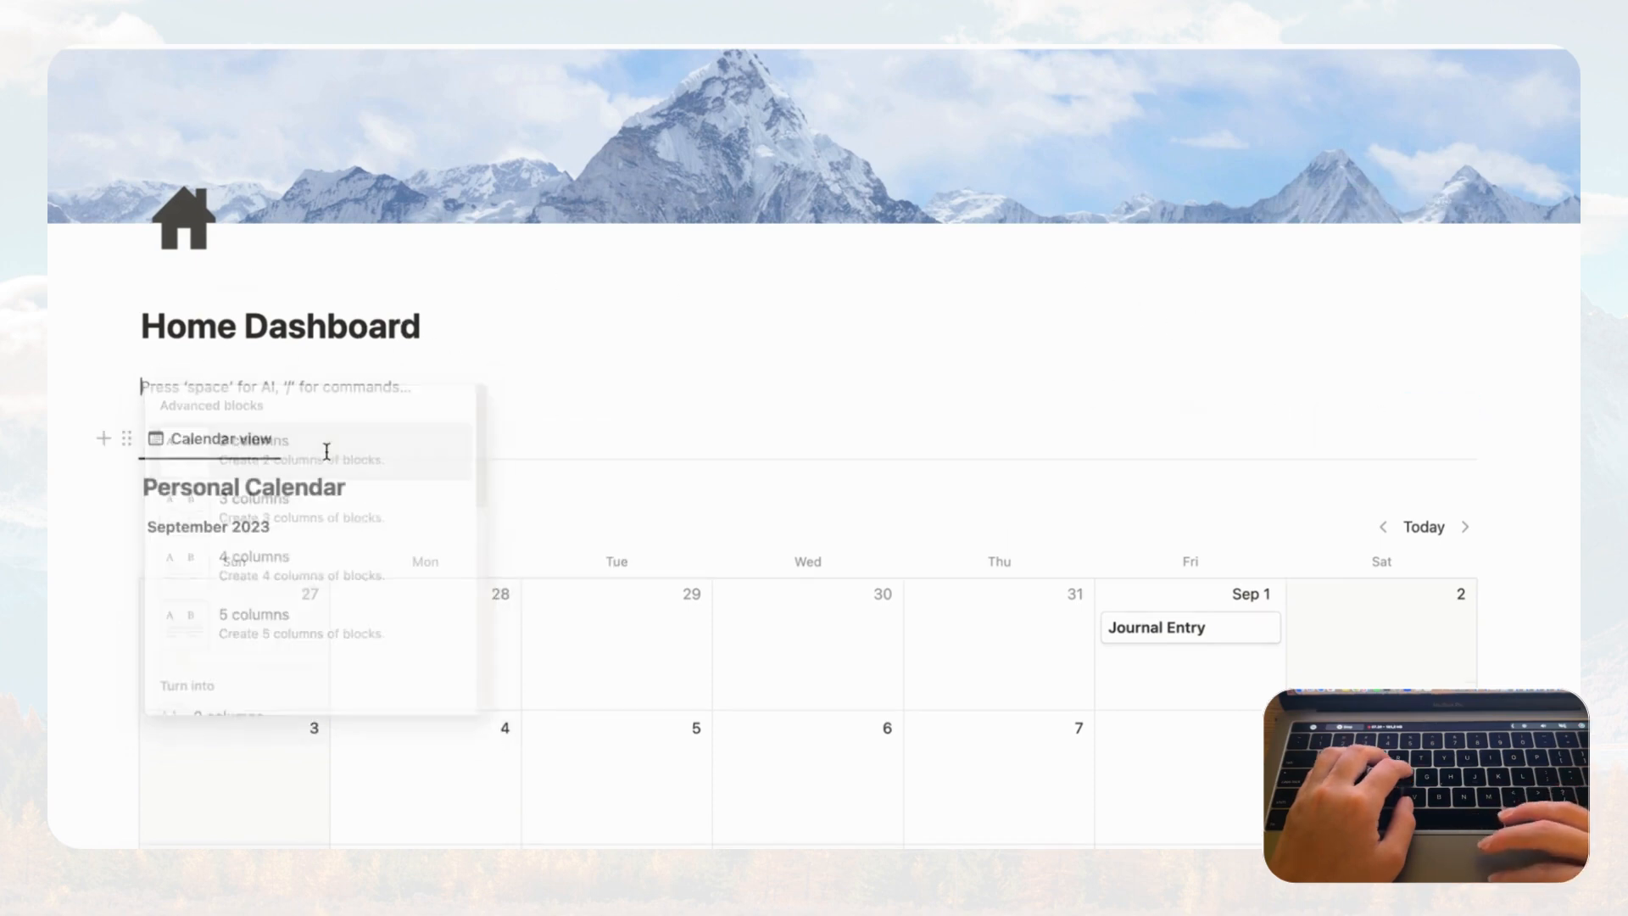
{"action": "type", "text": "Block 1"}
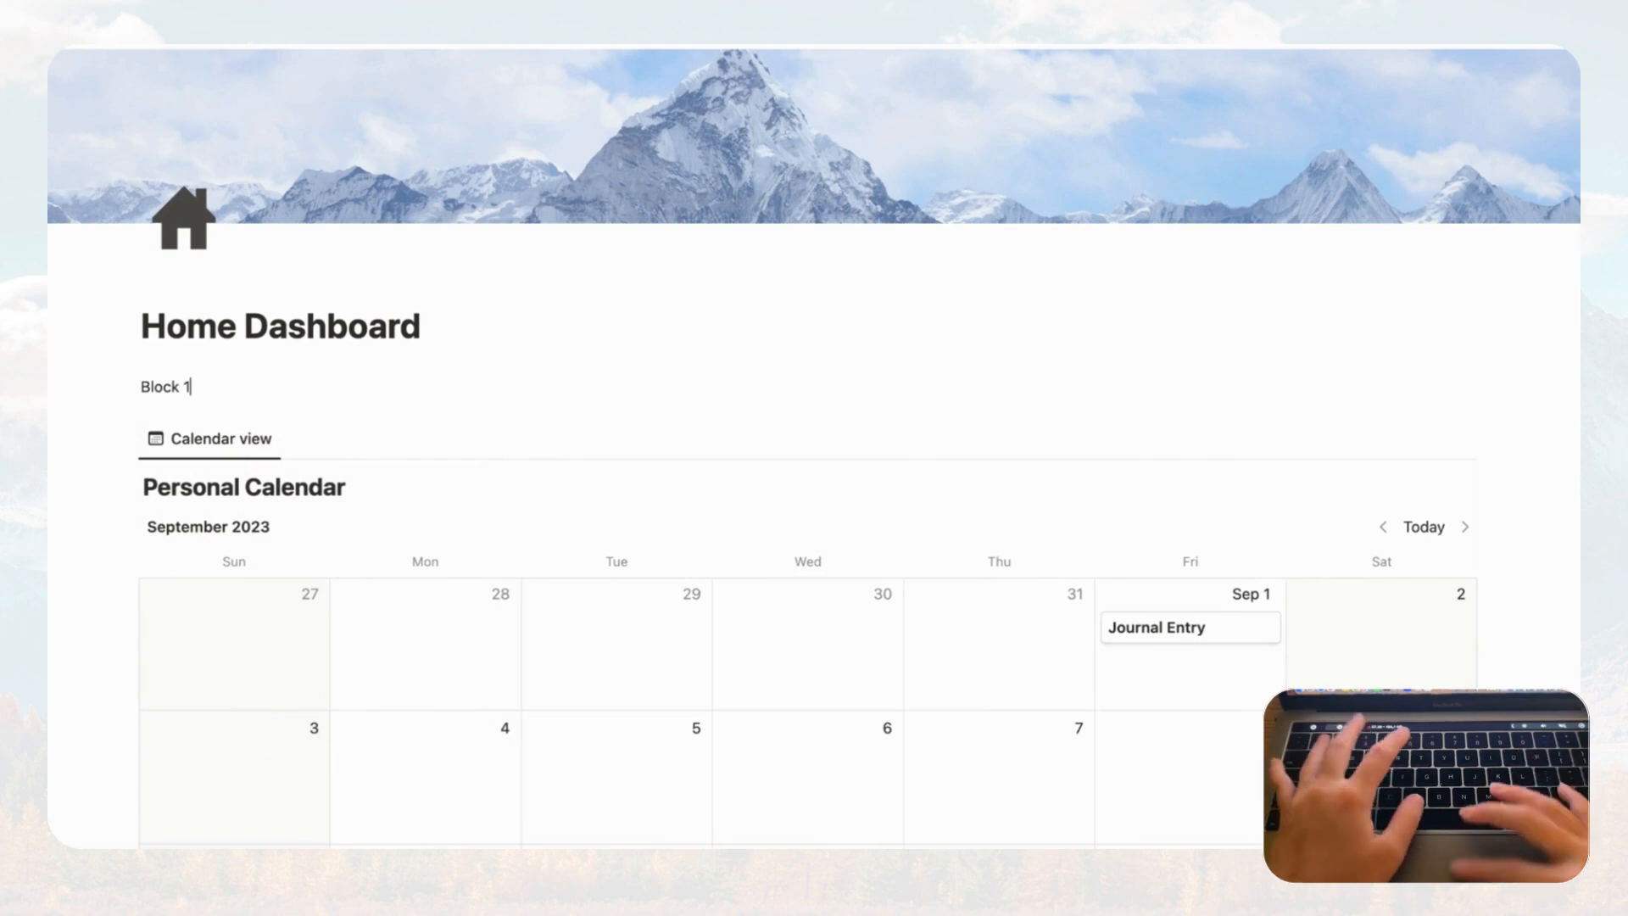
{"action": "left_click", "coordinate": [905, 387]}
{"action": "type", "text": "Block 2"}
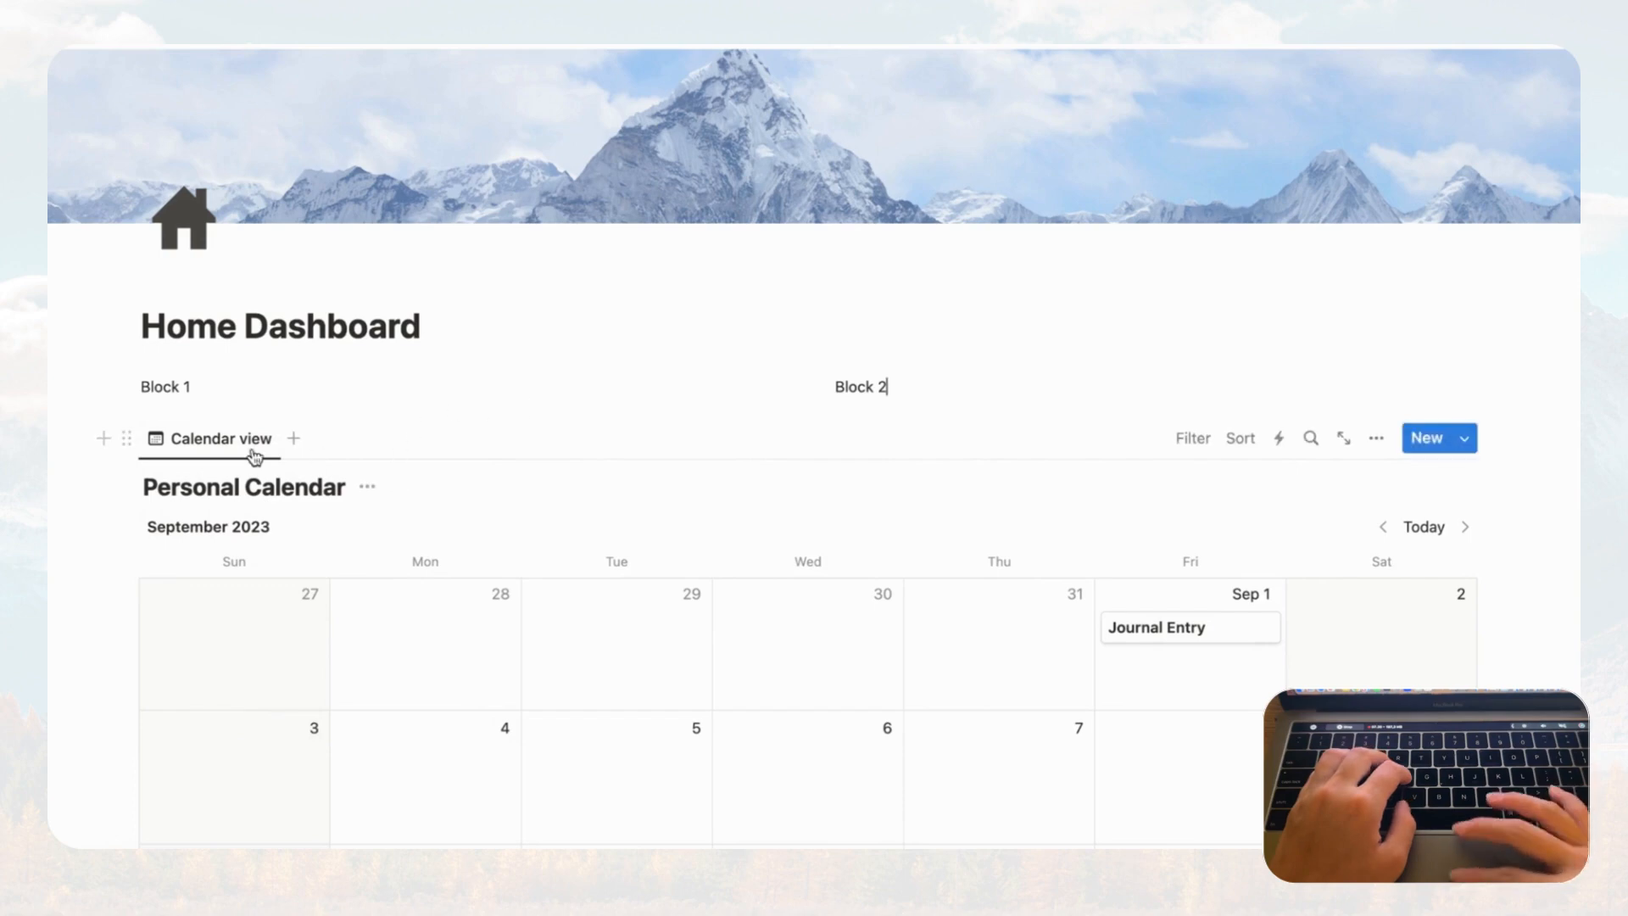
- Move the calendar database beneath "Block 2" in the second column and replace that placeholder text with "Personal Calendar"
{"action": "left_click_drag", "start_coordinate": [129, 439], "coordinate": [864, 390]}
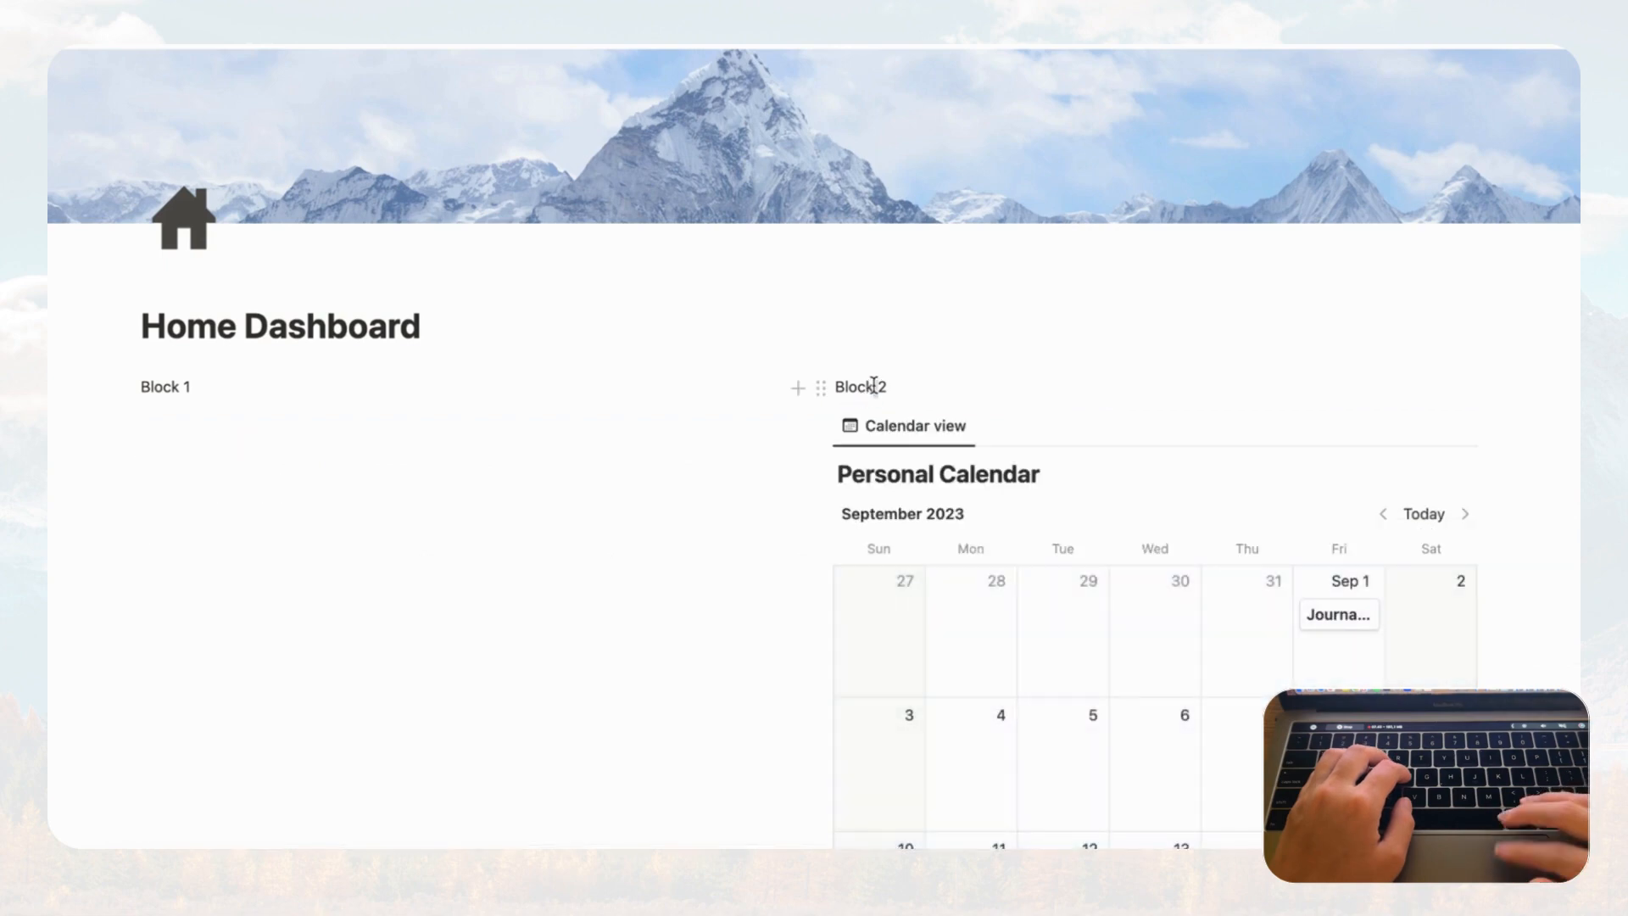
{"action": "double_click", "coordinate": [858, 387]}
{"action": "left_click", "coordinate": [856, 387]}
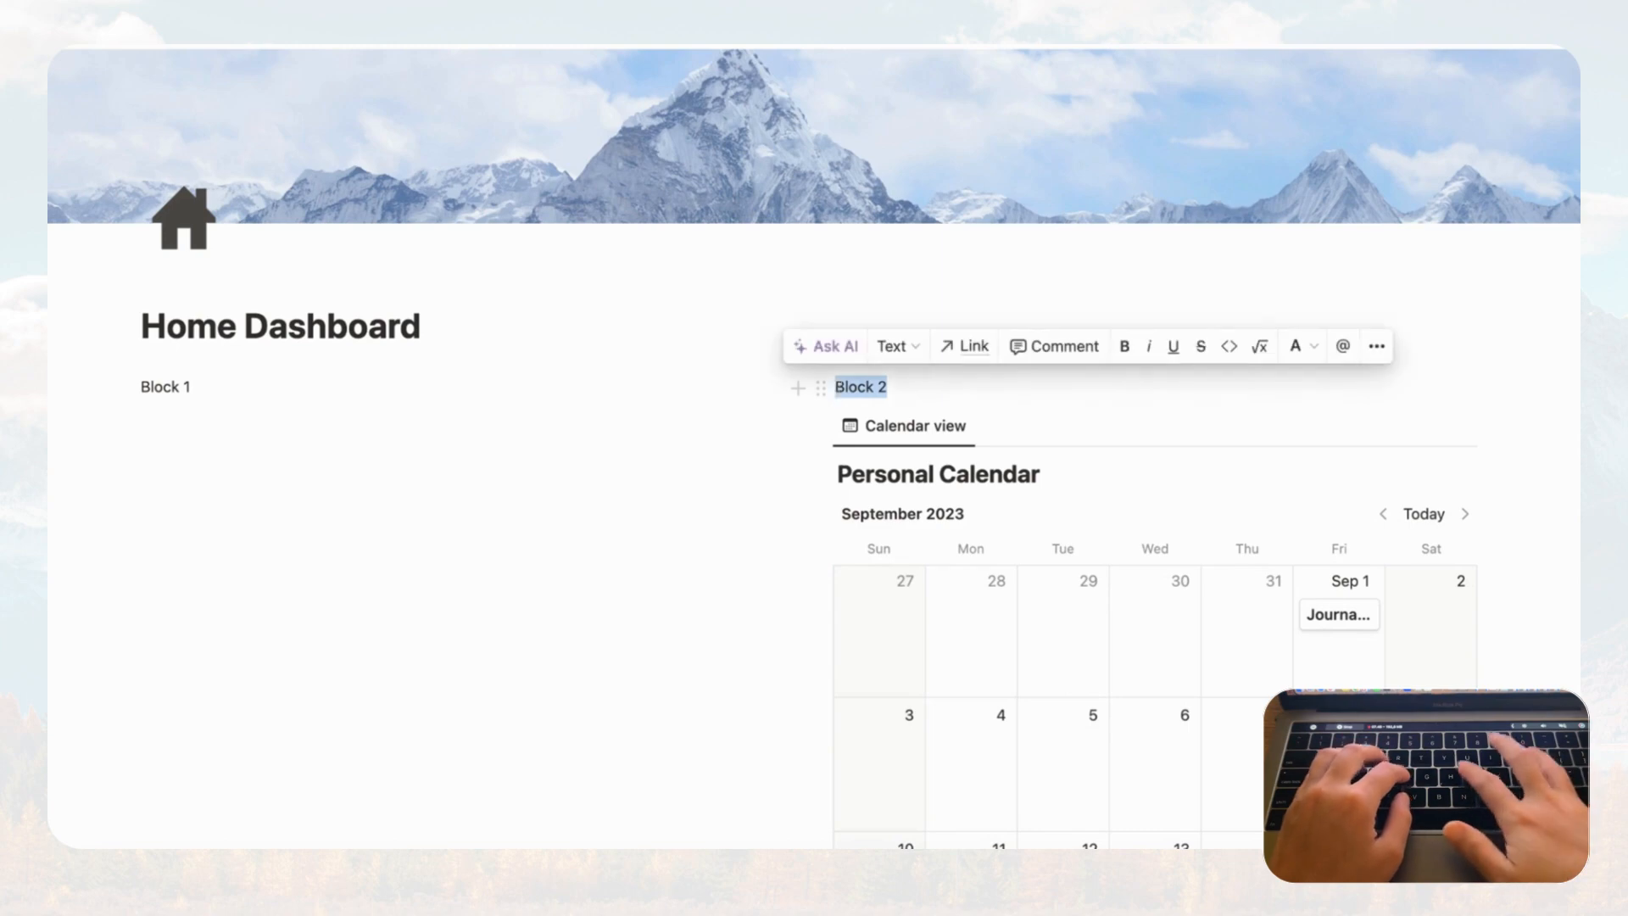
{"action": "type", "text": "Personal Calendar"}
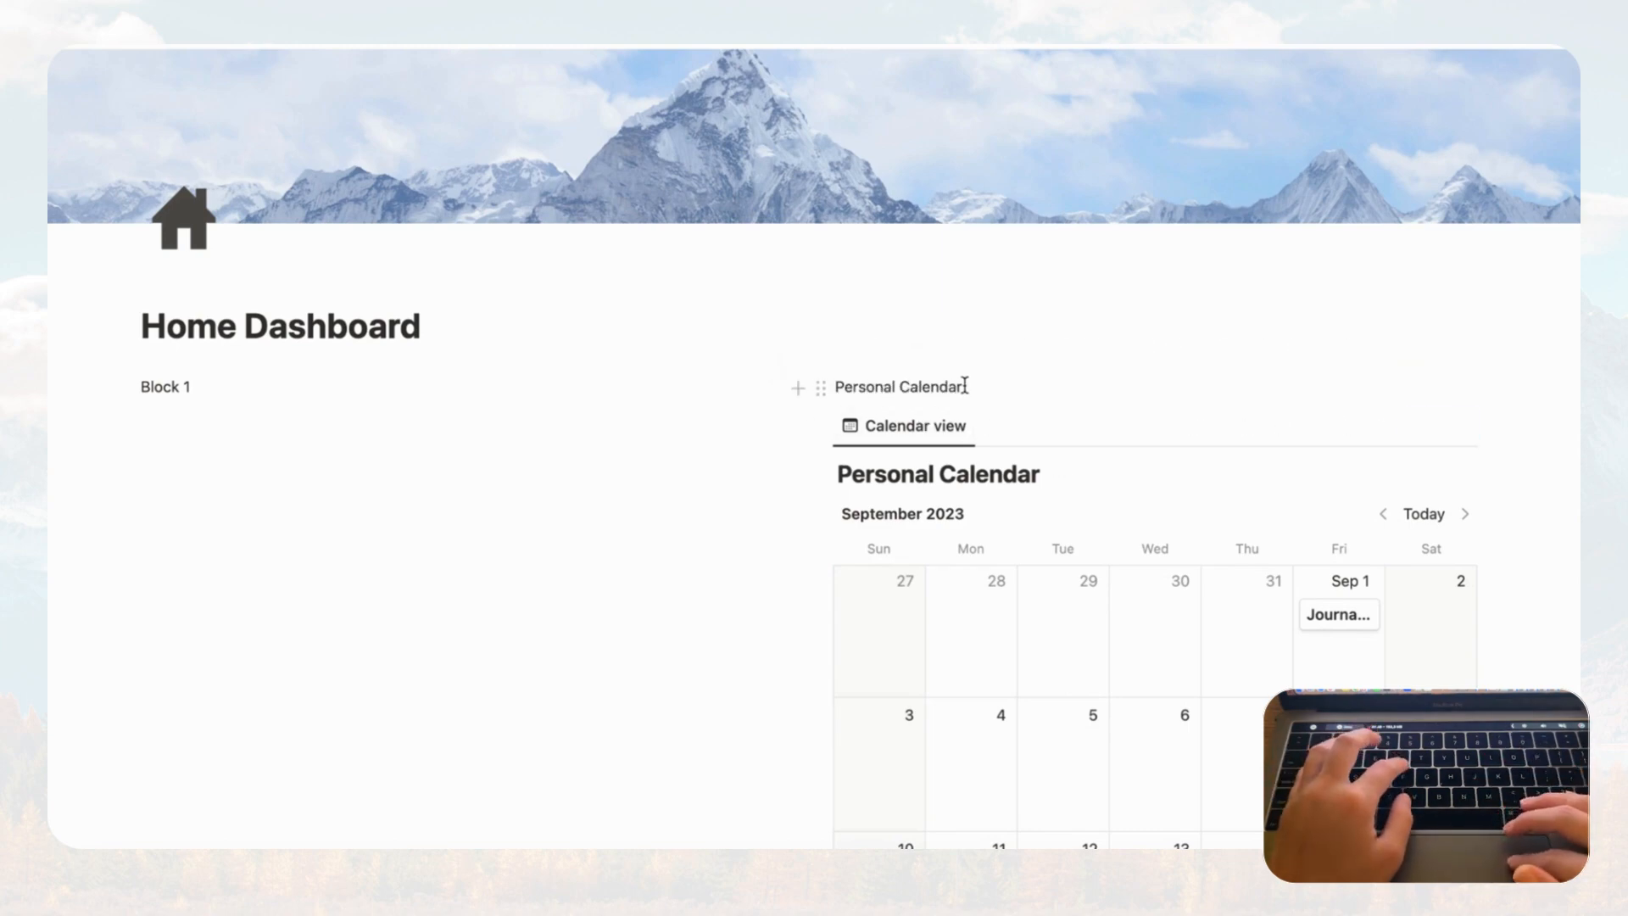
- Turn the "Personal Calendar" text above the calendar view into a Heading 3
{"action": "left_click_drag", "start_coordinate": [964, 387], "coordinate": [838, 387]}
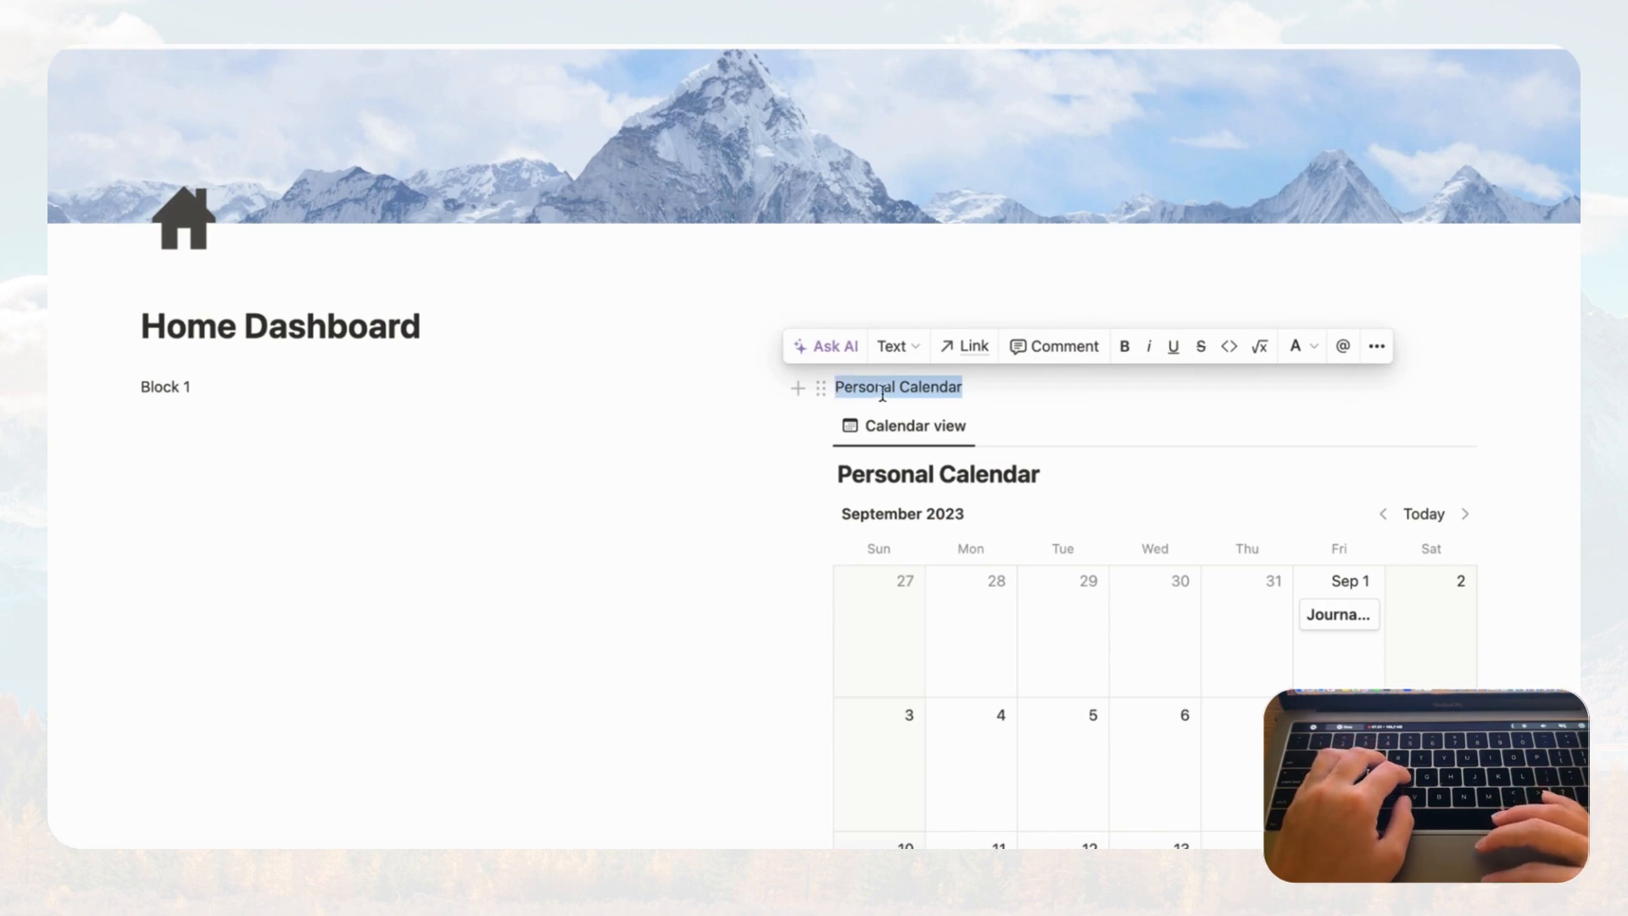
{"action": "left_click", "coordinate": [899, 346]}
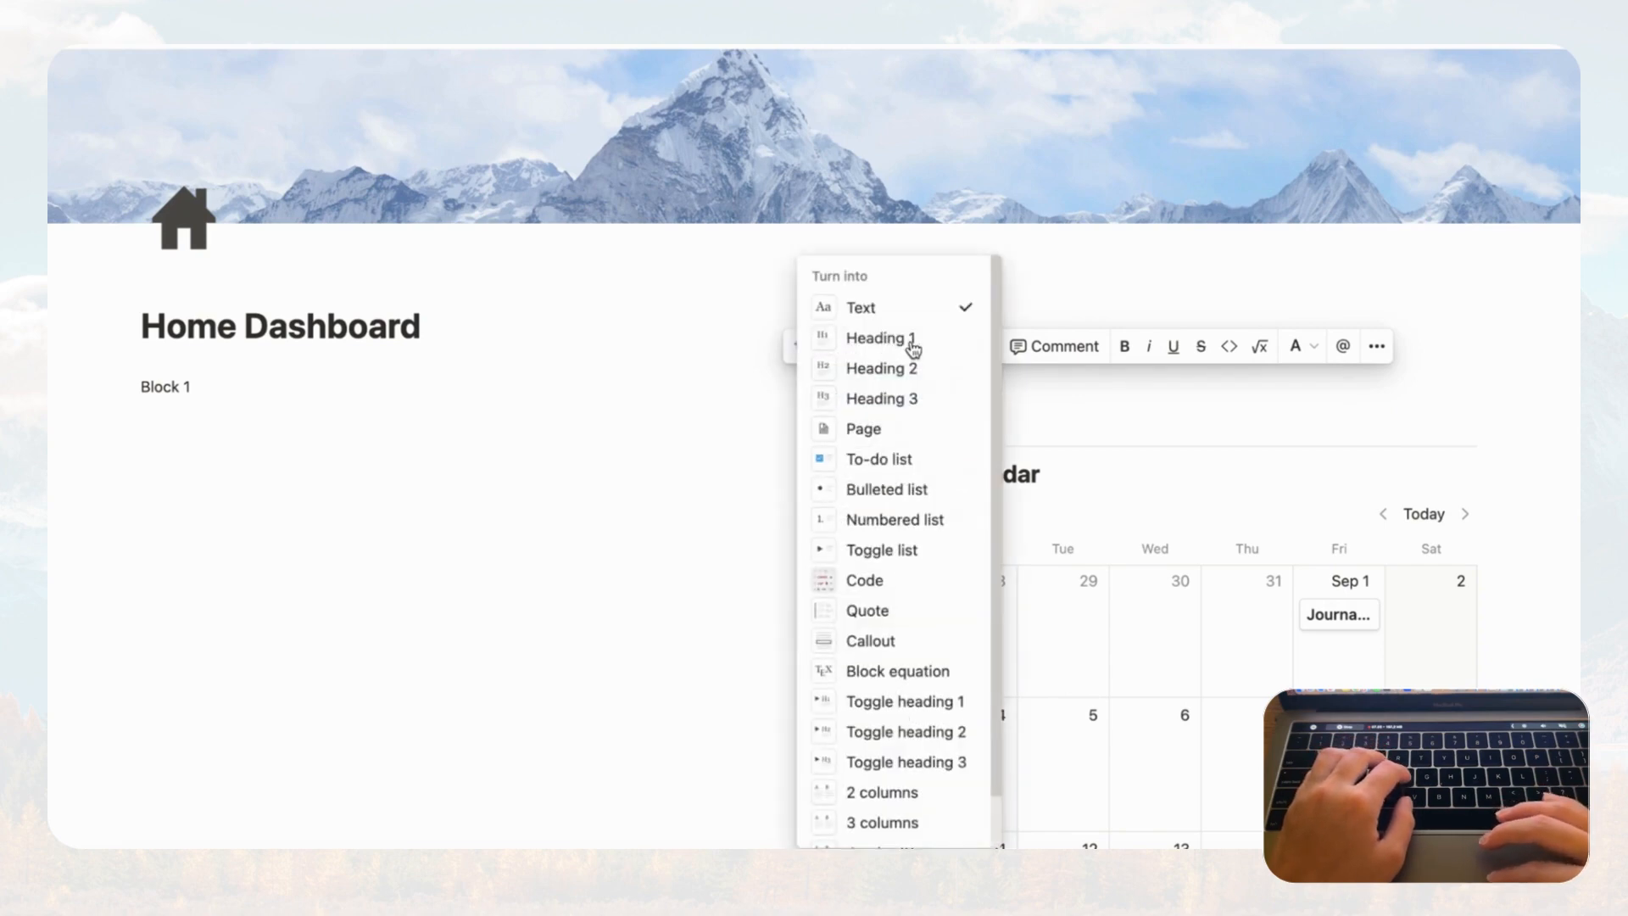
{"action": "left_click", "coordinate": [912, 399]}
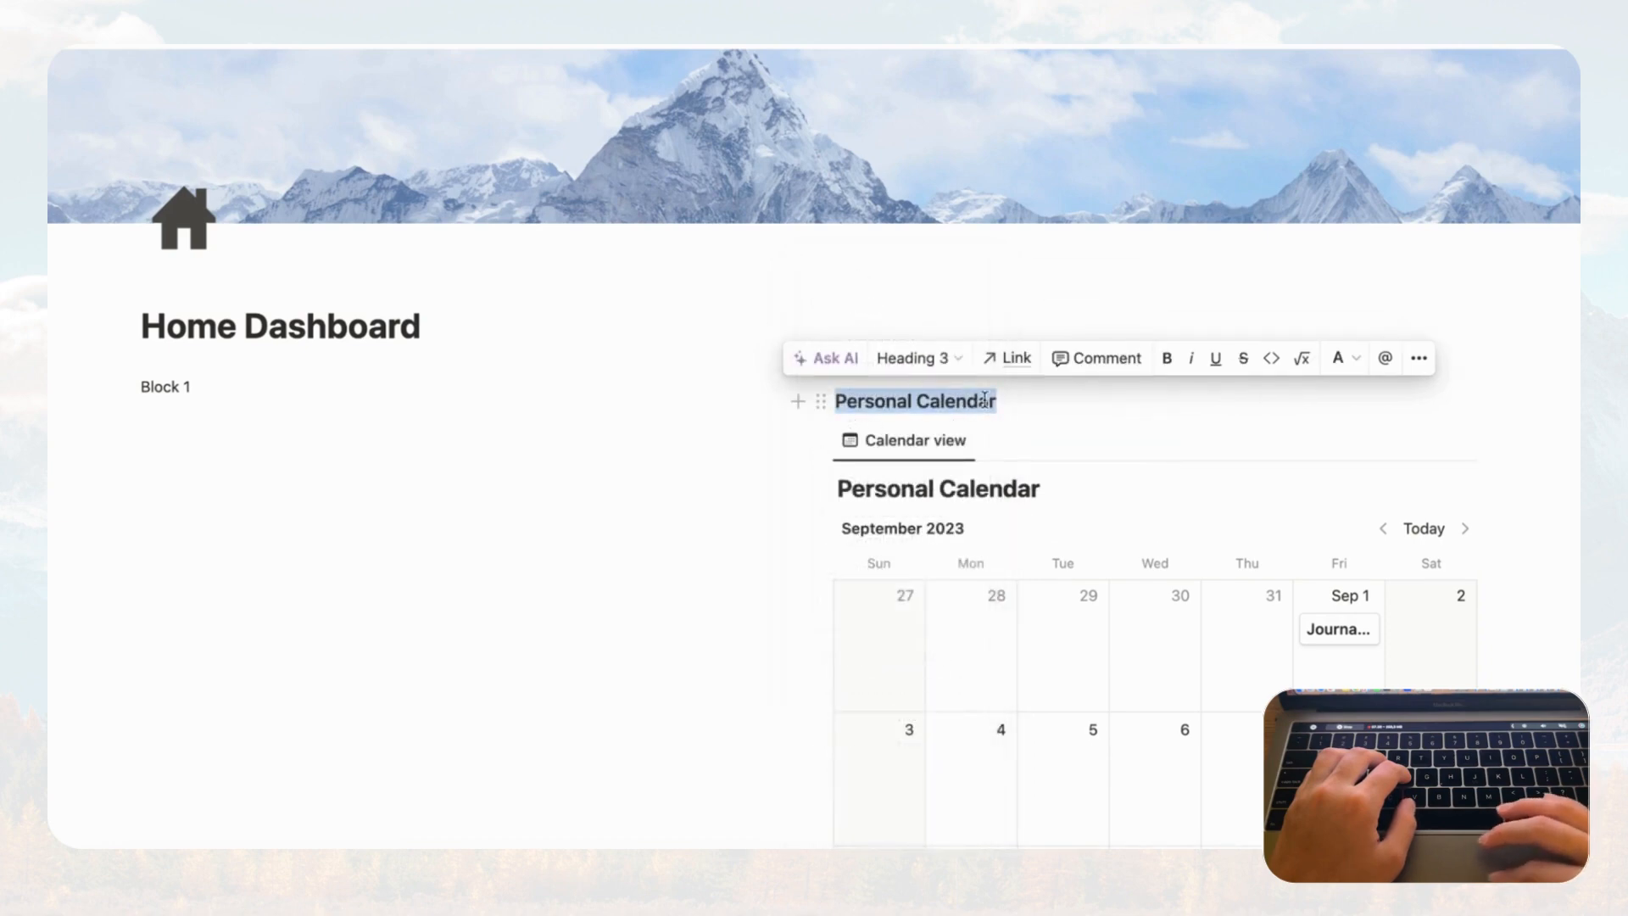
{"action": "left_click", "coordinate": [1018, 400]}
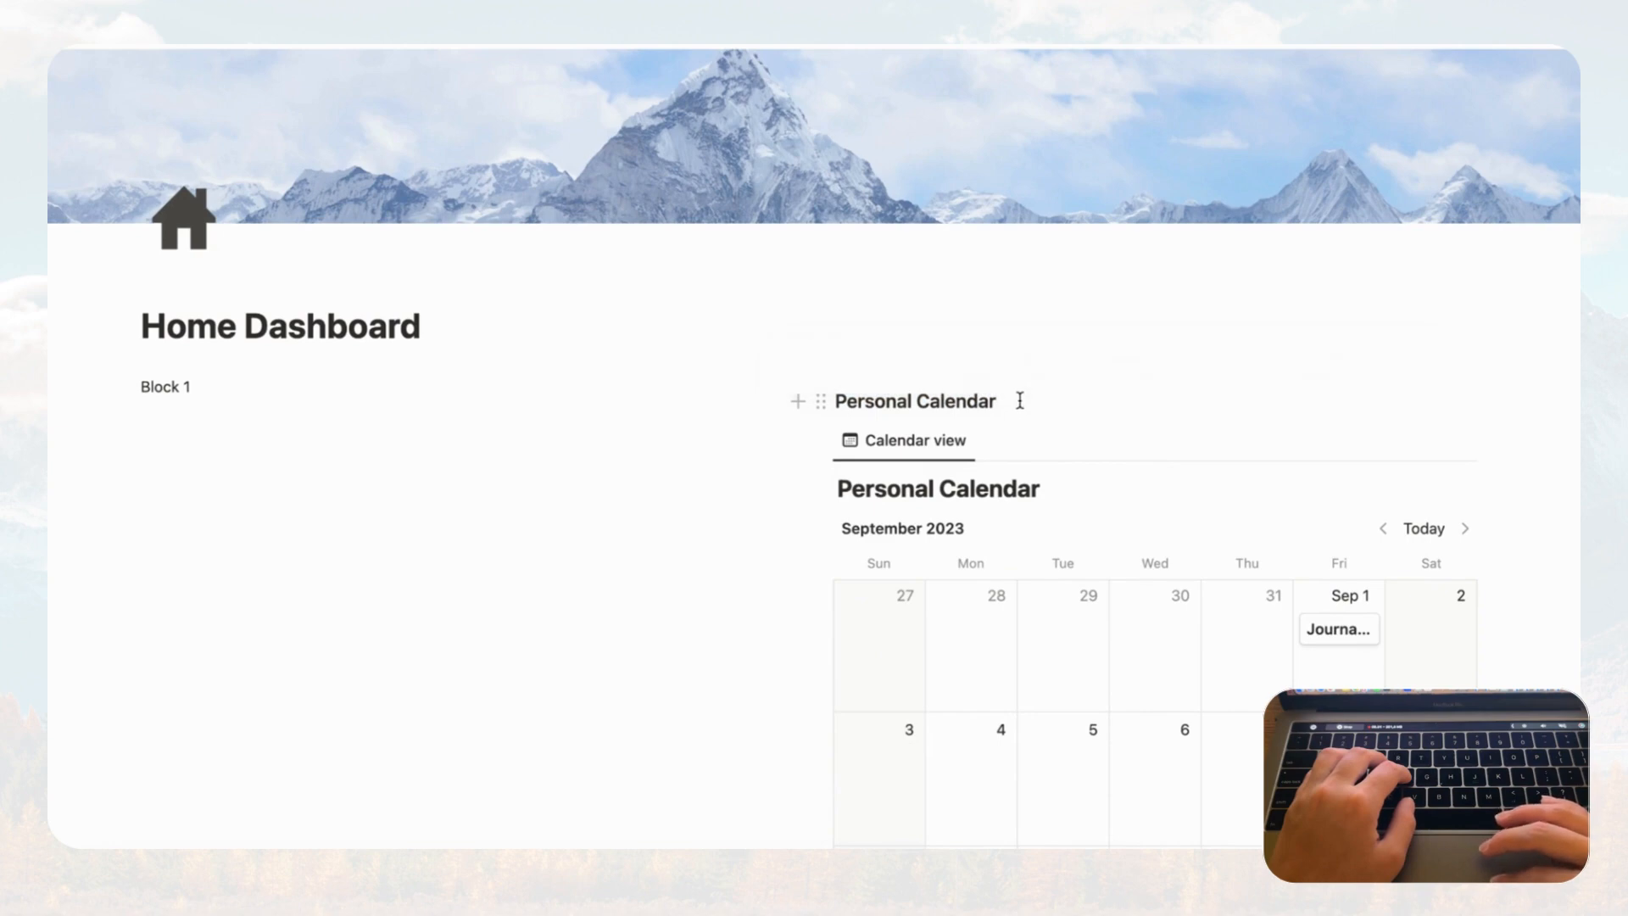
- Examine the text formatting and color options for the Personal Calendar heading, then close them without choosing one
{"action": "left_click_drag", "start_coordinate": [1018, 400], "coordinate": [838, 402]}
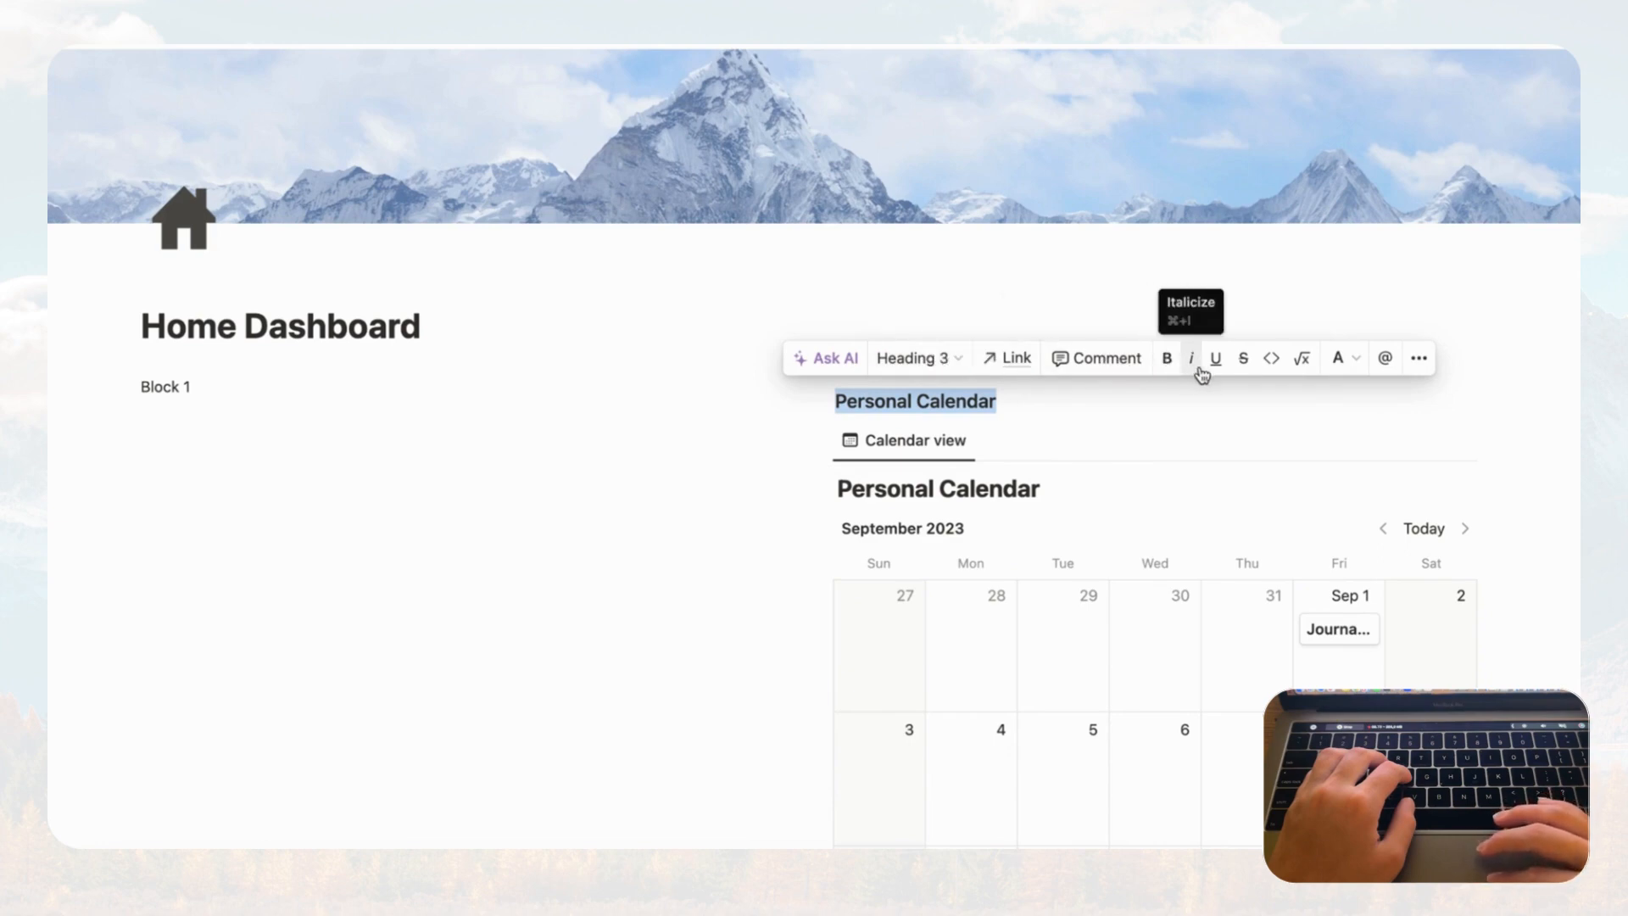
{"action": "left_click", "coordinate": [1339, 360]}
{"action": "scroll", "coordinate": [1331, 362], "scroll_direction": "down", "scroll_amount": 3}
{"action": "scroll", "coordinate": [1356, 520], "scroll_direction": "up", "scroll_amount": 3}
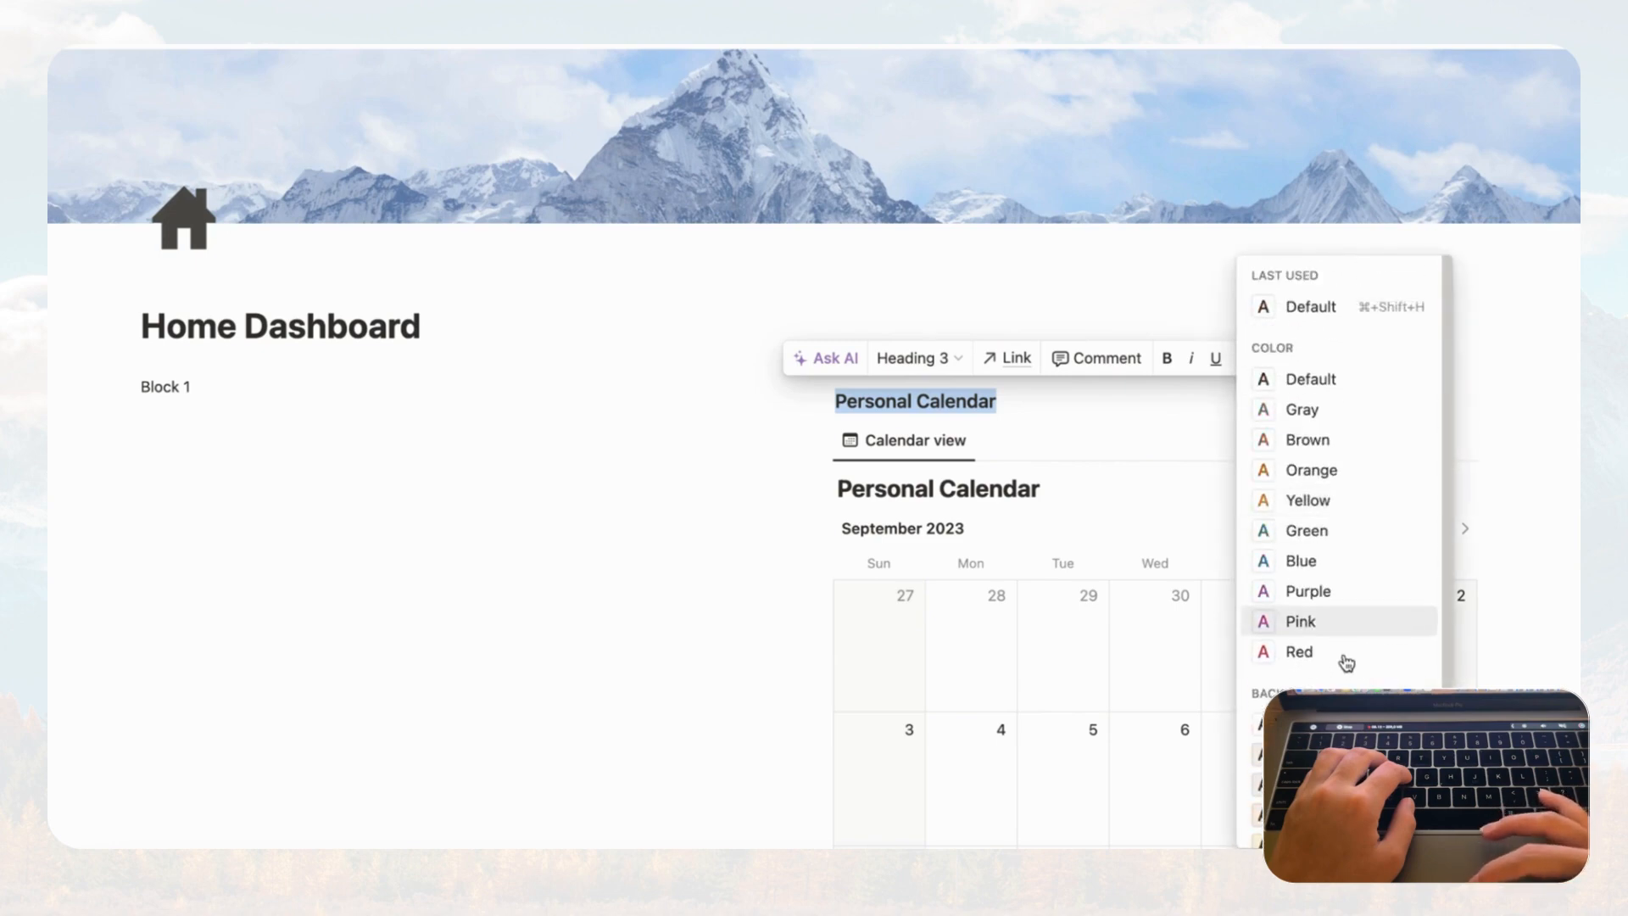
{"action": "left_click", "coordinate": [1023, 402]}
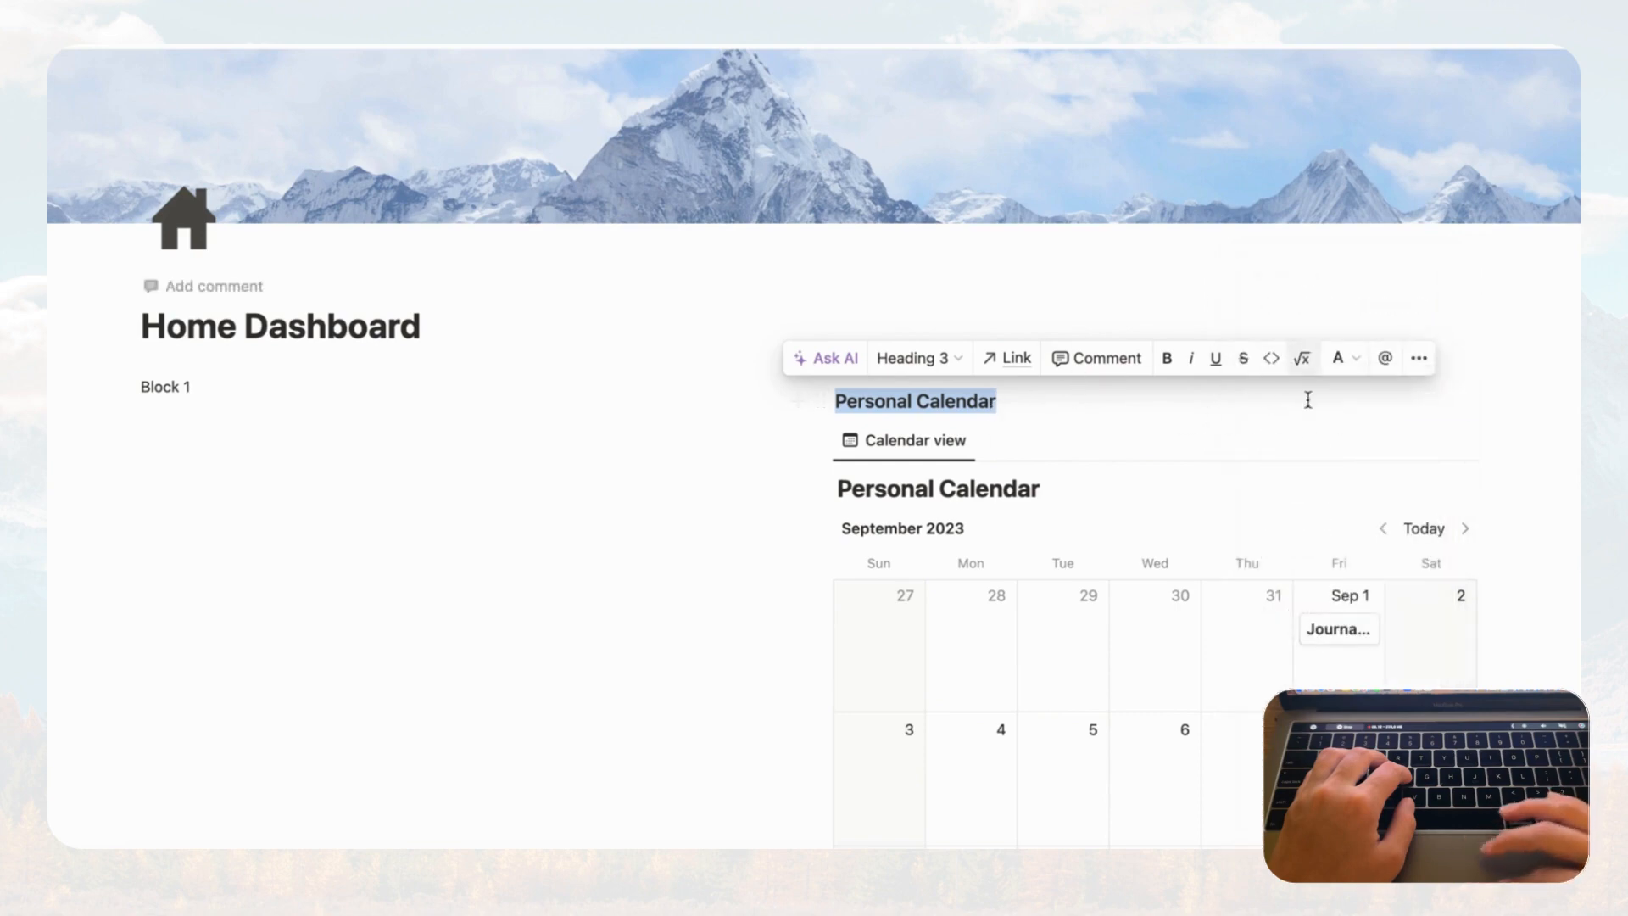
{"action": "left_click", "coordinate": [1010, 402]}
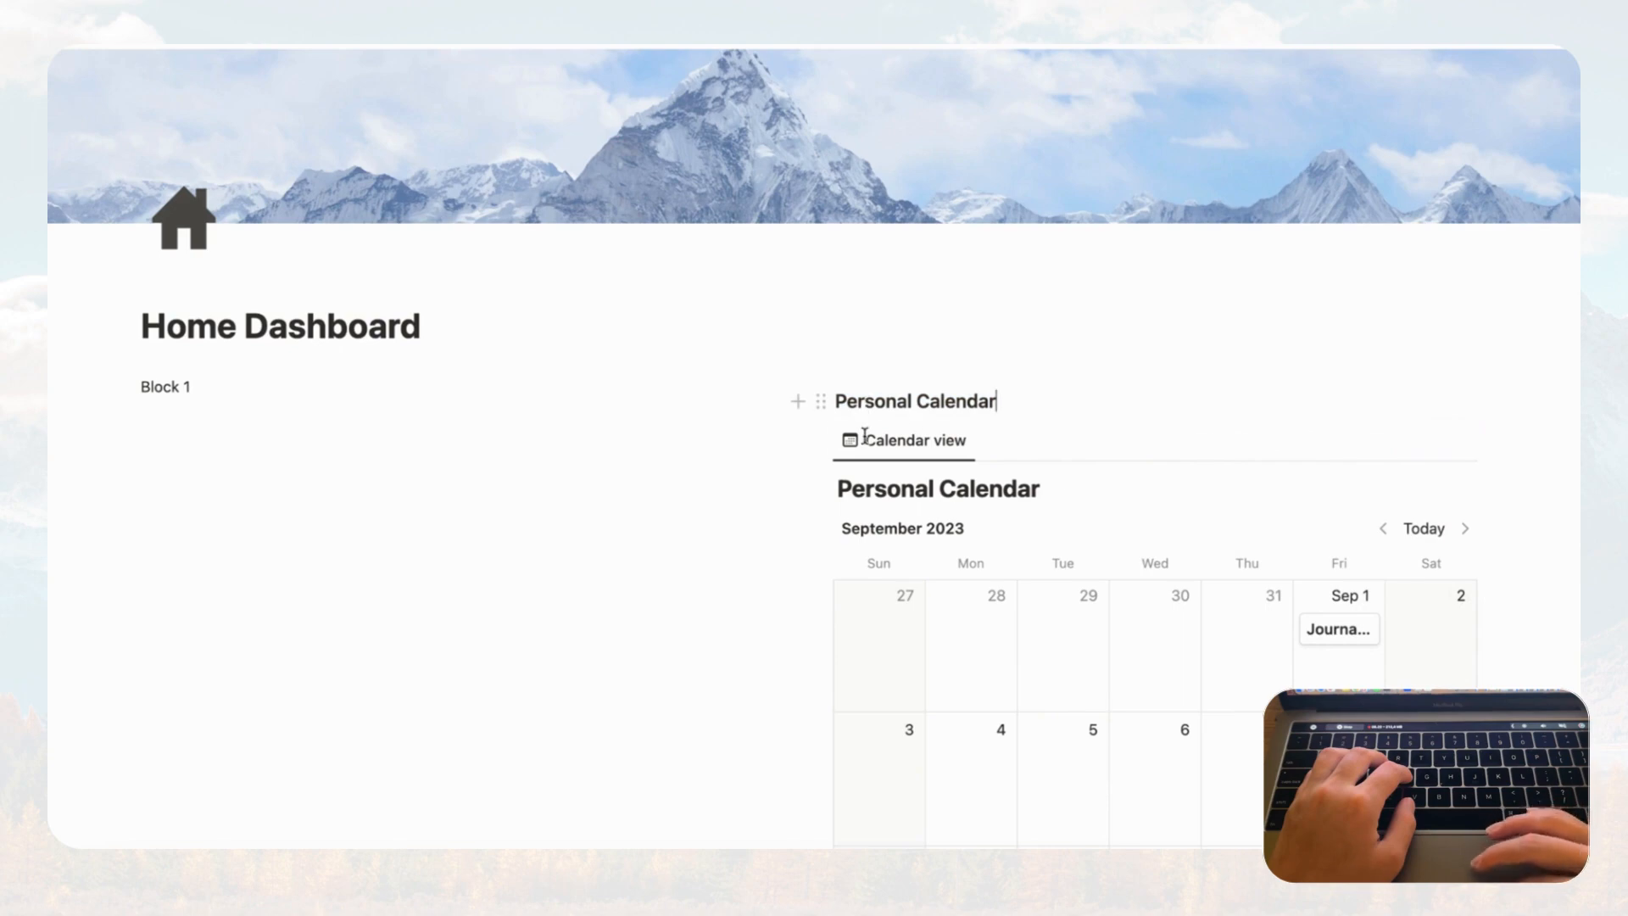
- Narrow the Block 1 column so that the Personal Calendar column takes up about two thirds of the page width
{"action": "scroll", "coordinate": [857, 543], "scroll_direction": "down", "scroll_amount": 2}
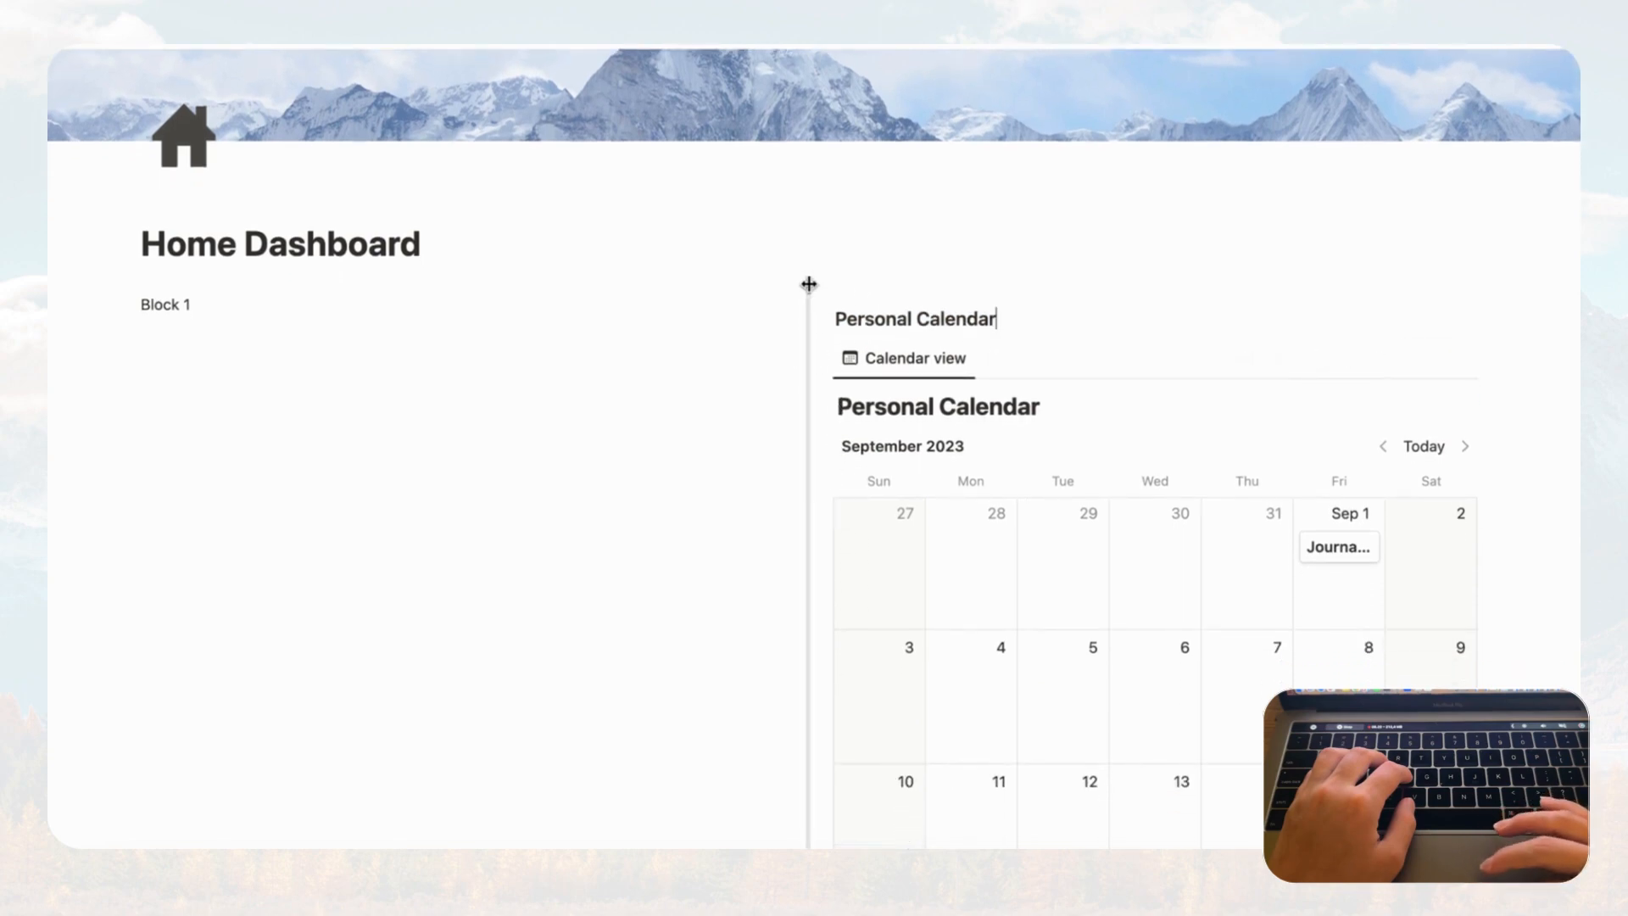
{"action": "left_click_drag", "start_coordinate": [809, 285], "coordinate": [557, 320]}
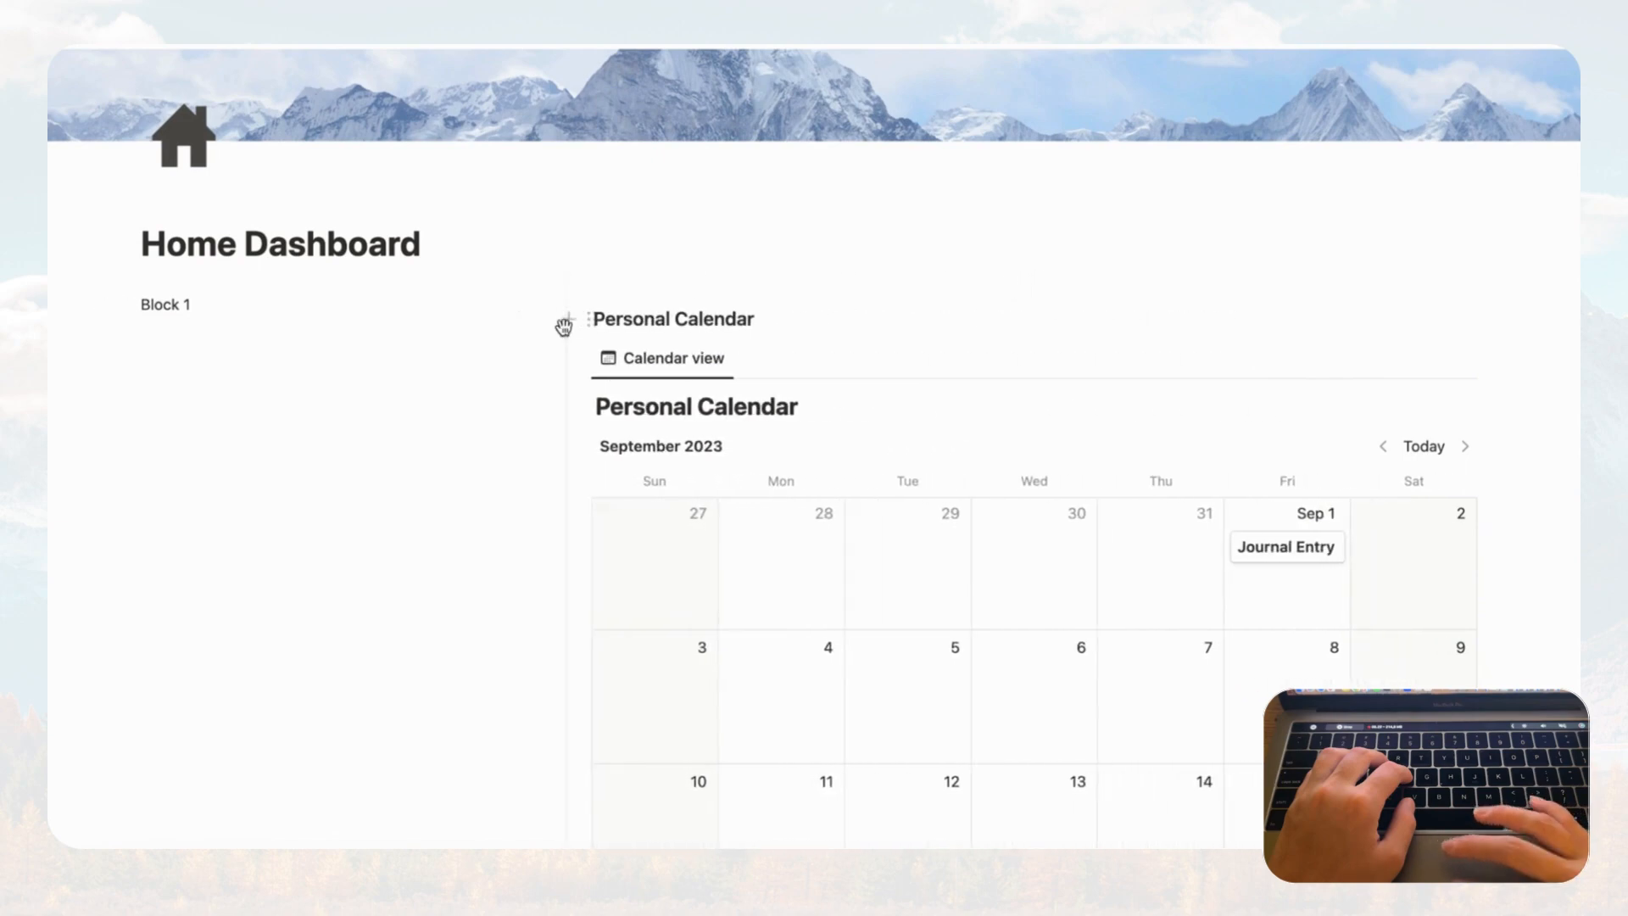
{"action": "scroll", "coordinate": [753, 466], "scroll_direction": "down", "scroll_amount": 7}
{"action": "scroll", "coordinate": [737, 475], "scroll_direction": "up", "scroll_amount": 8}
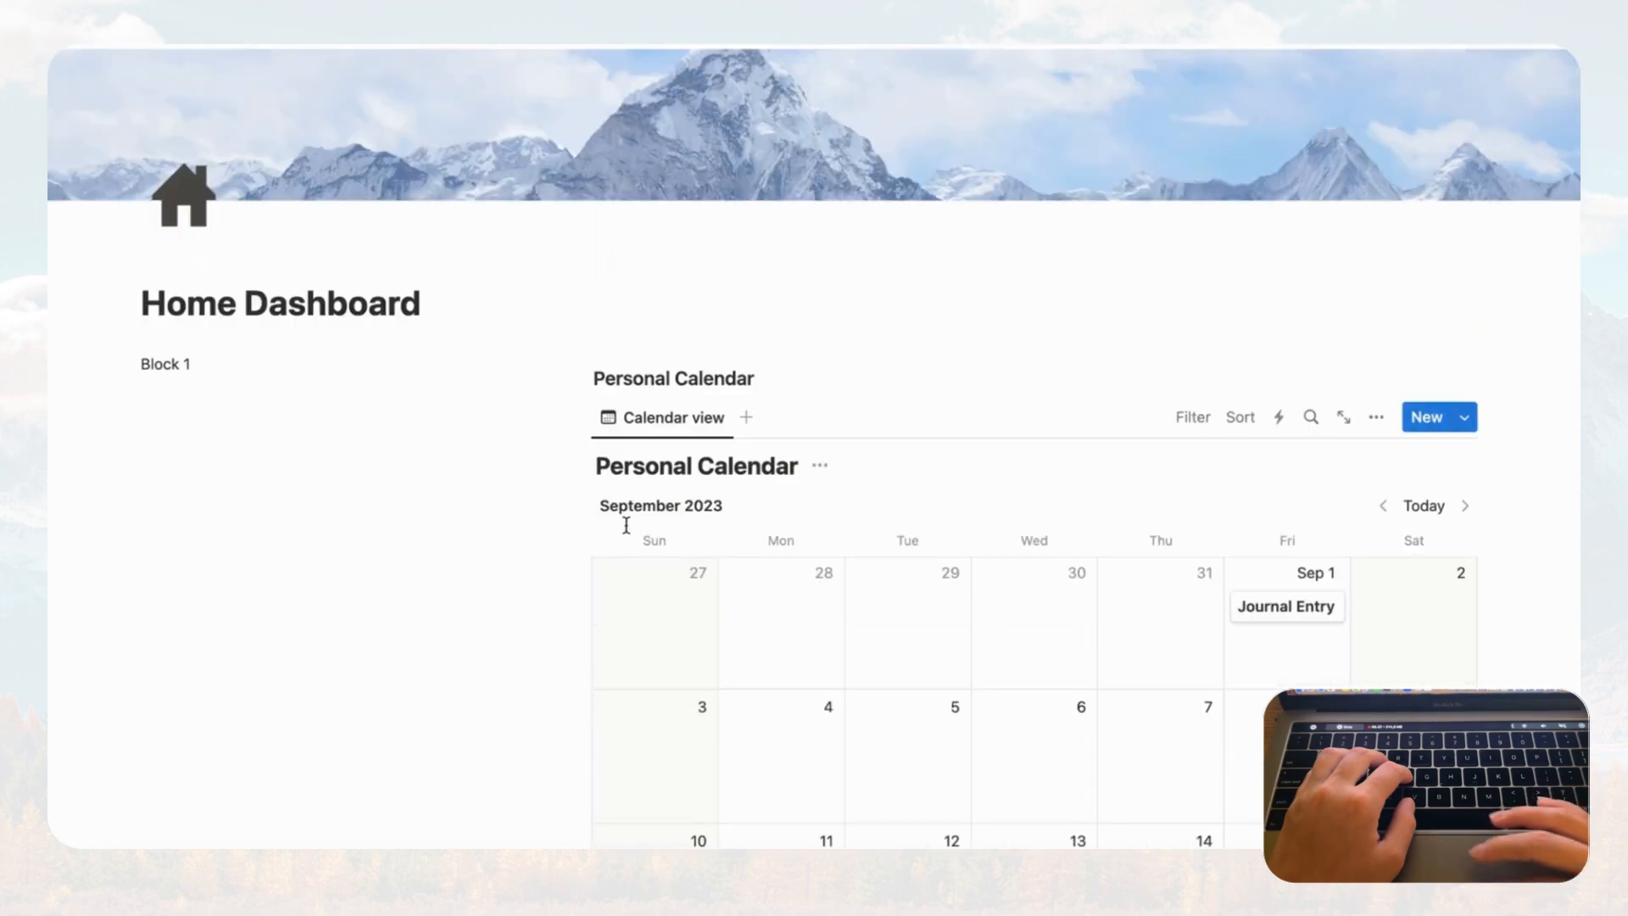
- Replace the "Block 1" text with an embedded sub-page titled "Habit Tracker" and return to the Home Dashboard
{"action": "triple_click", "coordinate": [165, 364]}
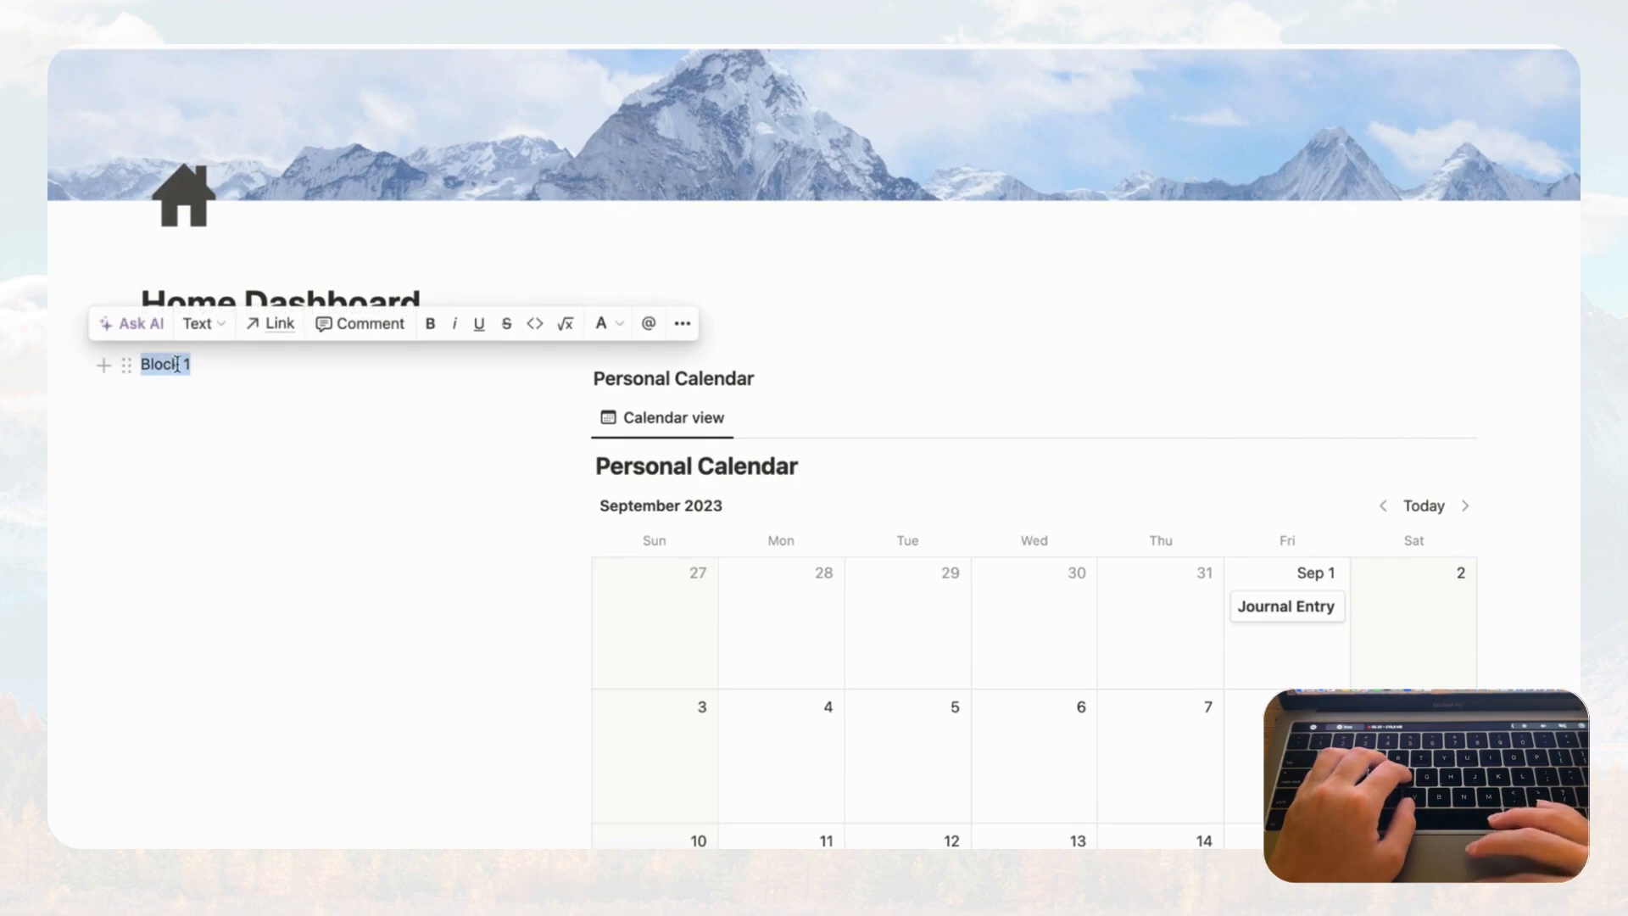
{"action": "key", "text": "BackSpace"}
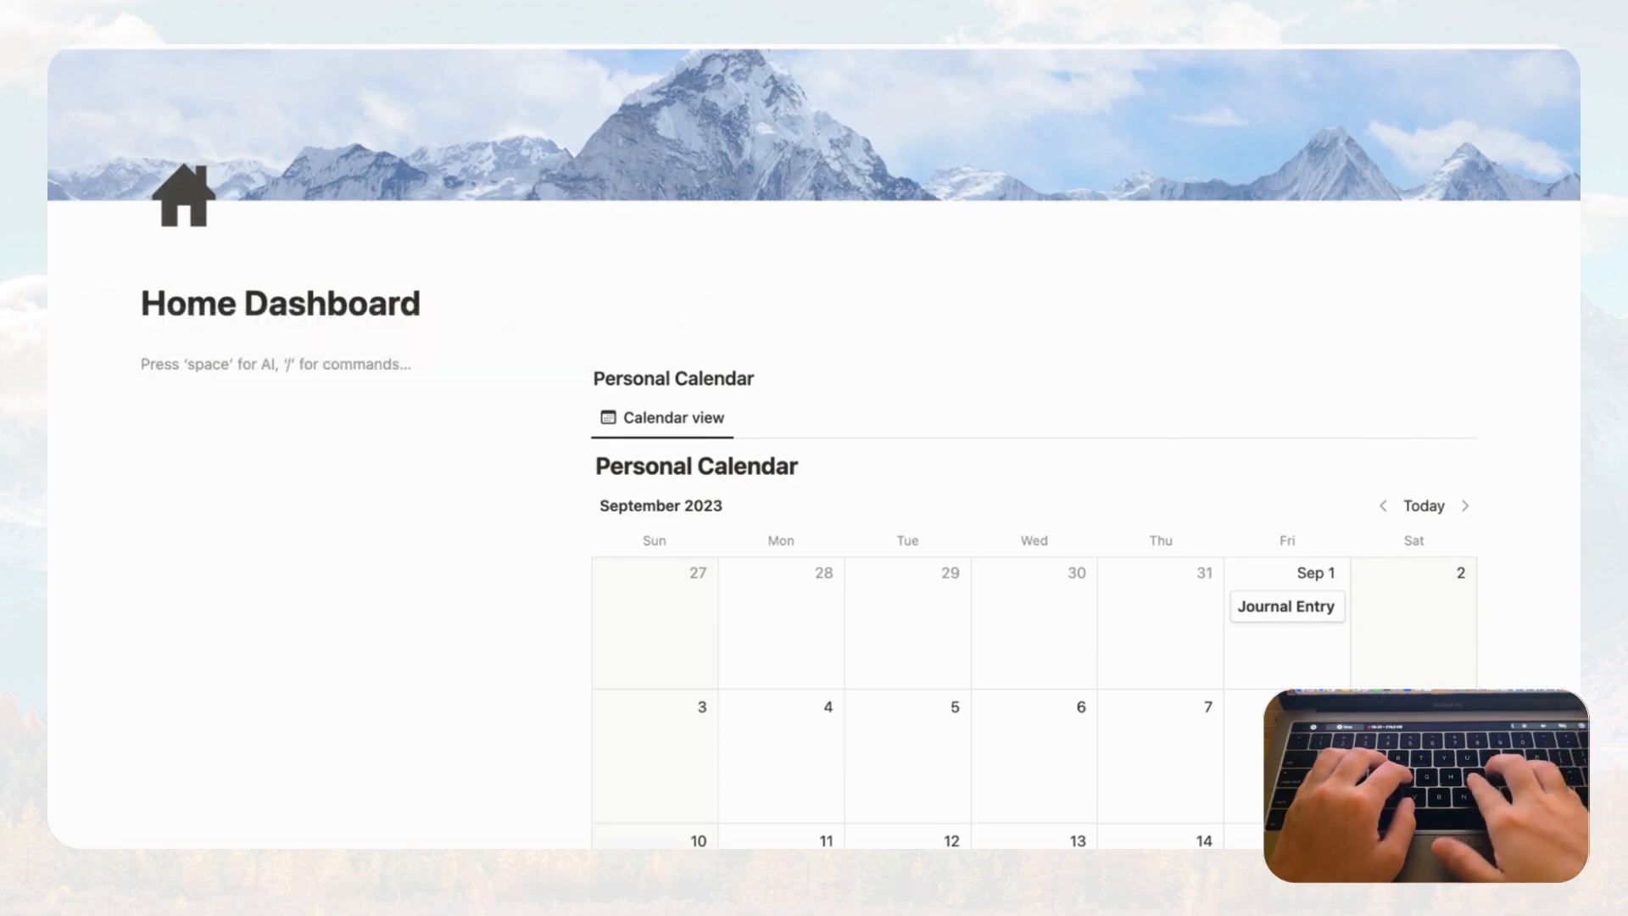
{"action": "type", "text": "/page"}
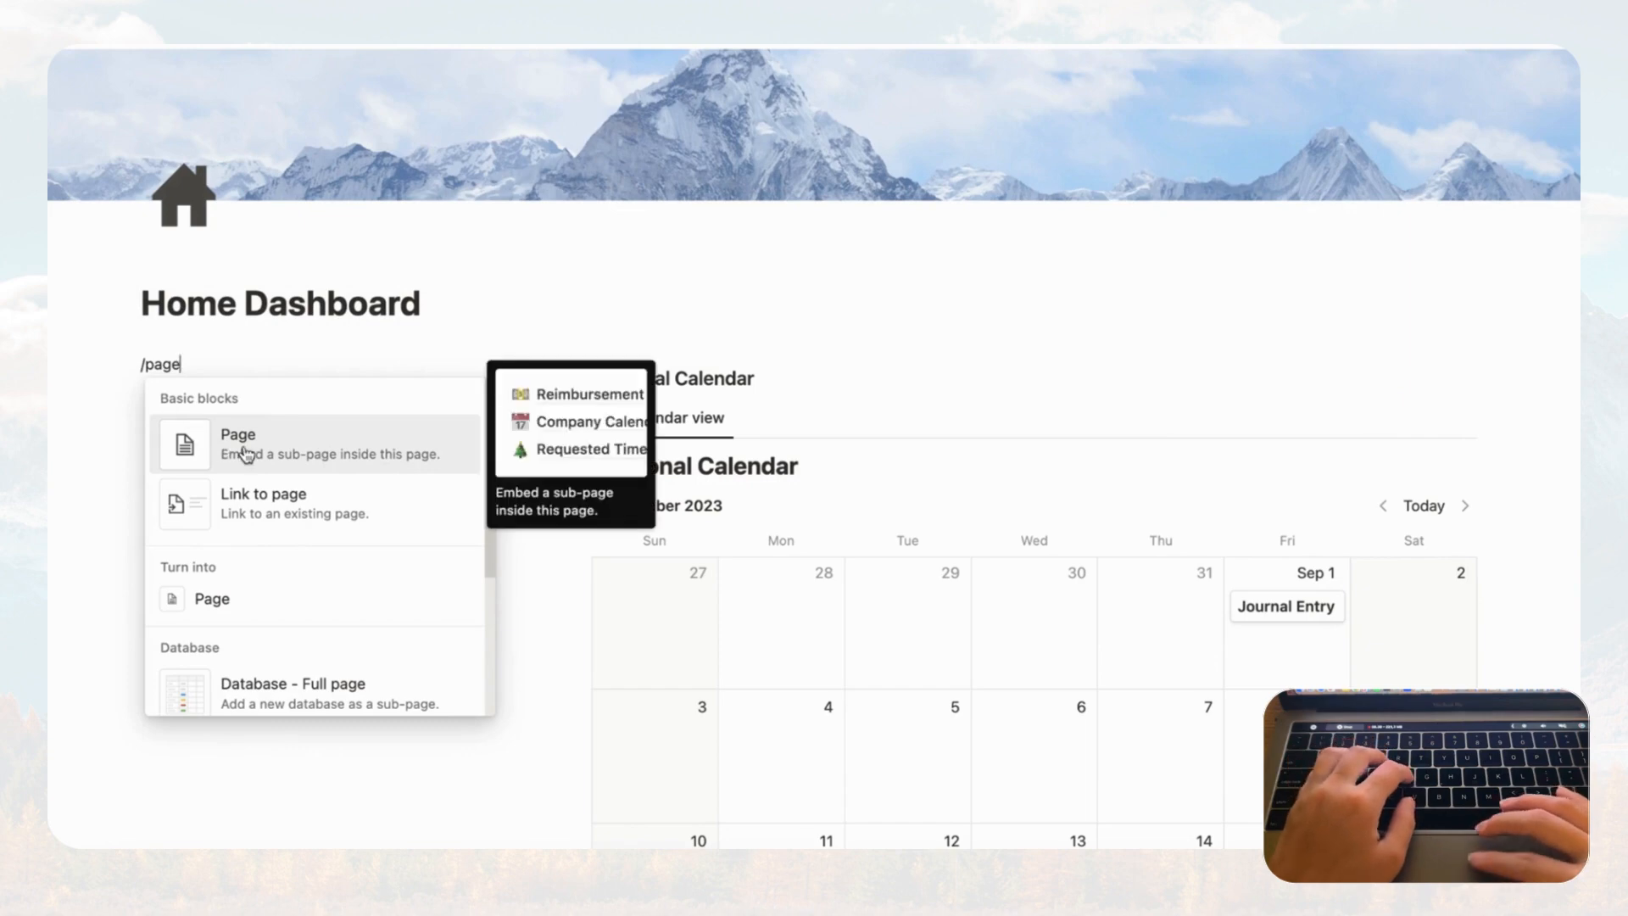
{"action": "left_click", "coordinate": [239, 452]}
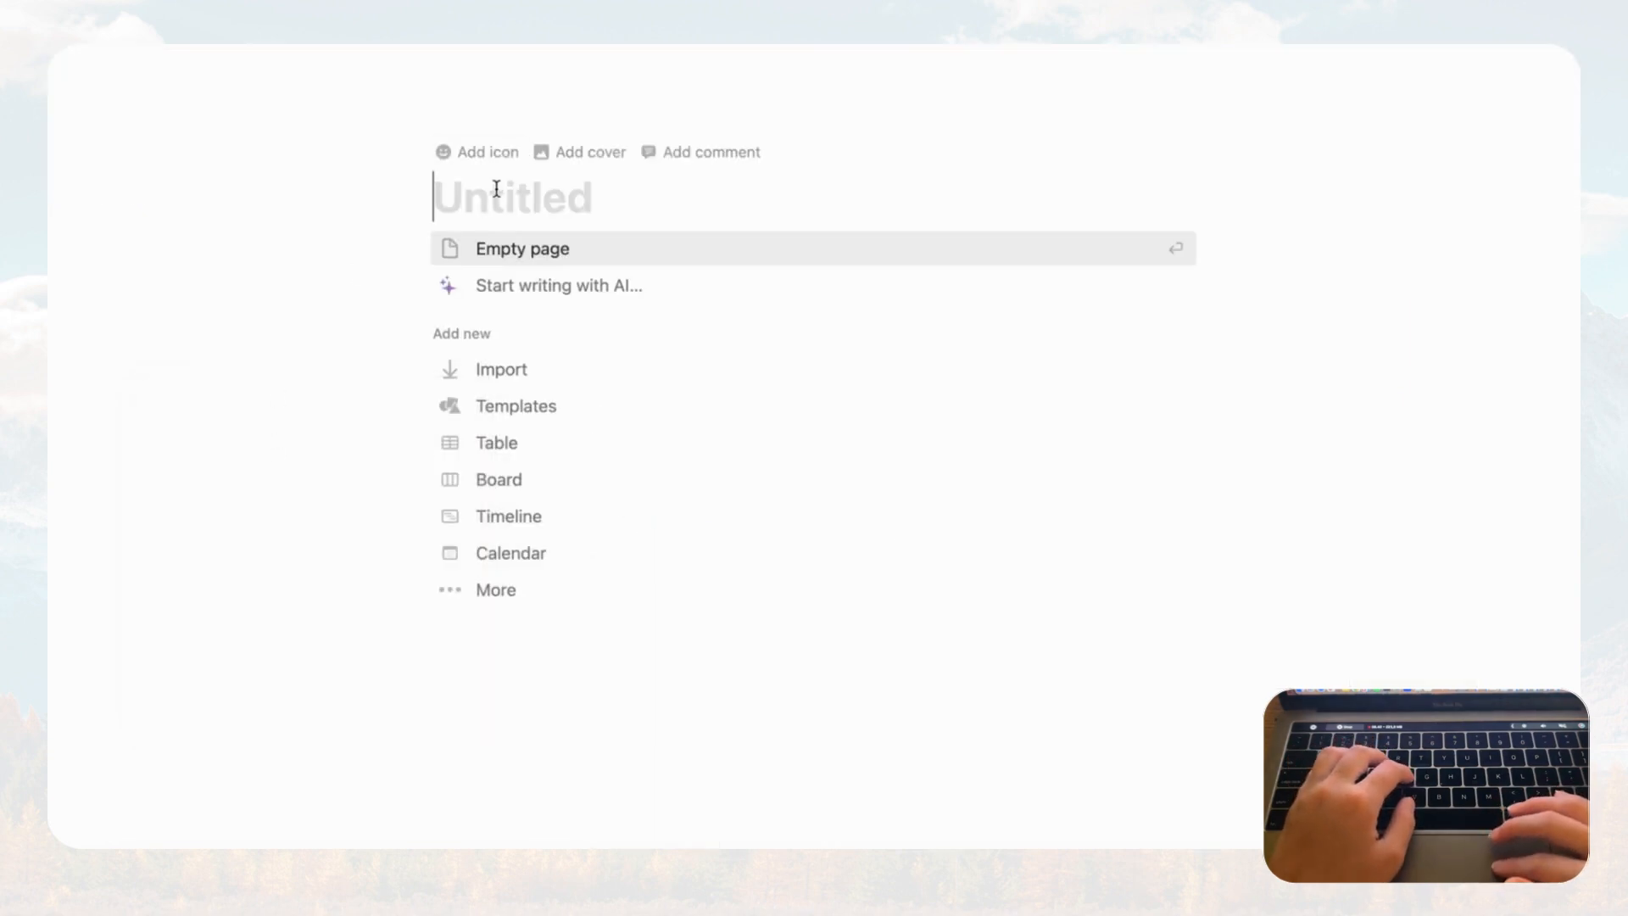
{"action": "type", "text": "Habit Tracker"}
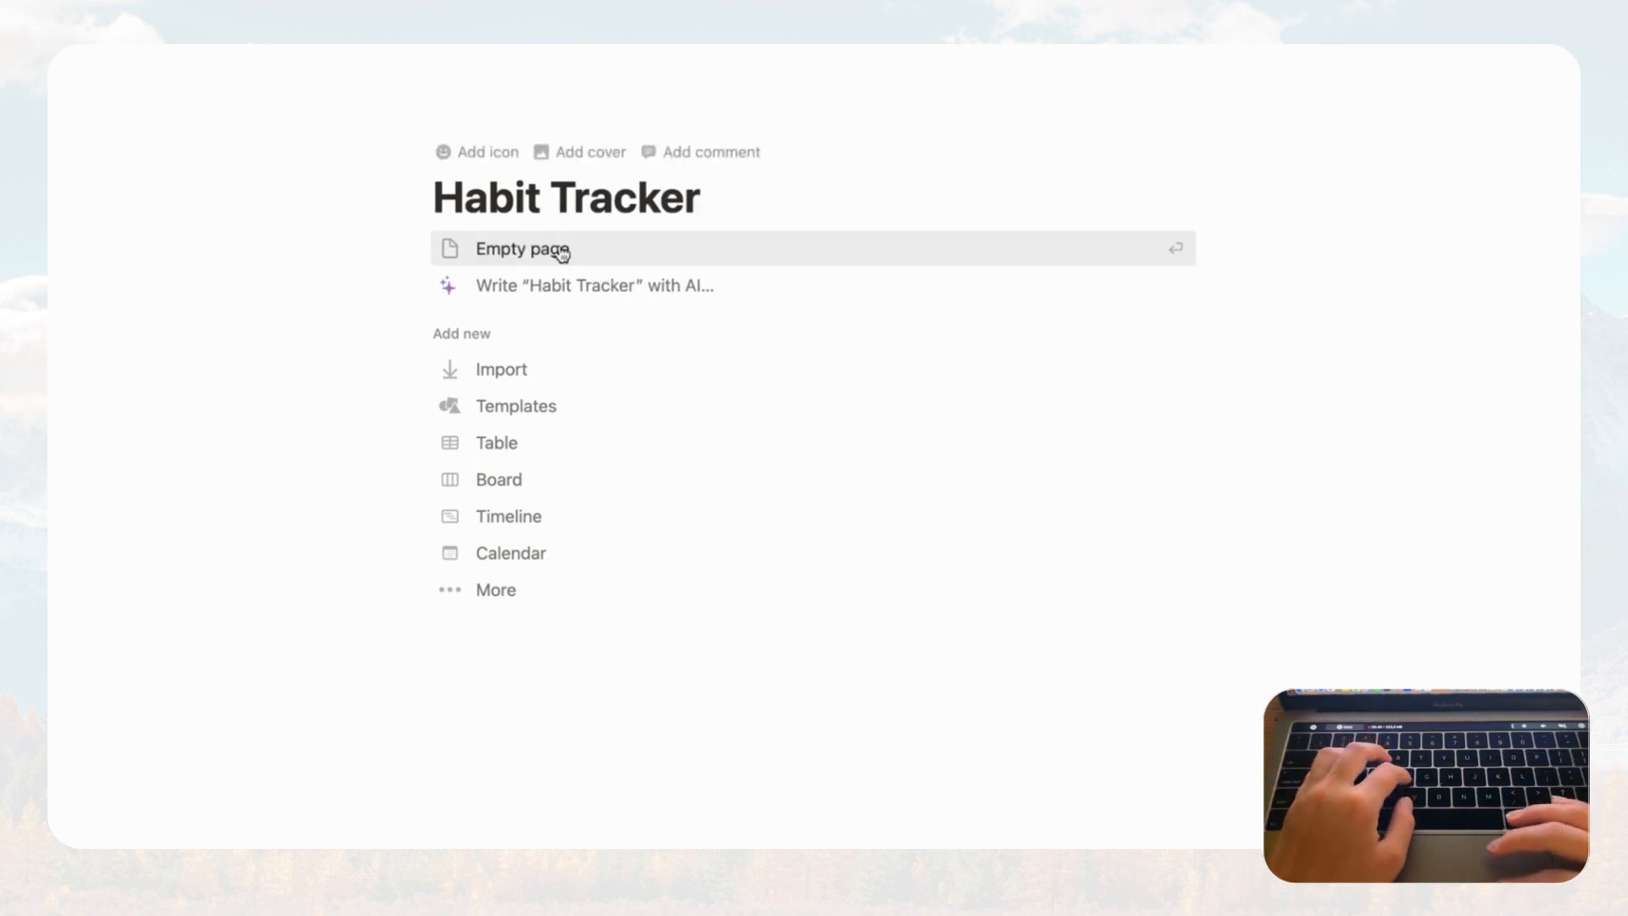
{"action": "left_click", "coordinate": [343, 34]}
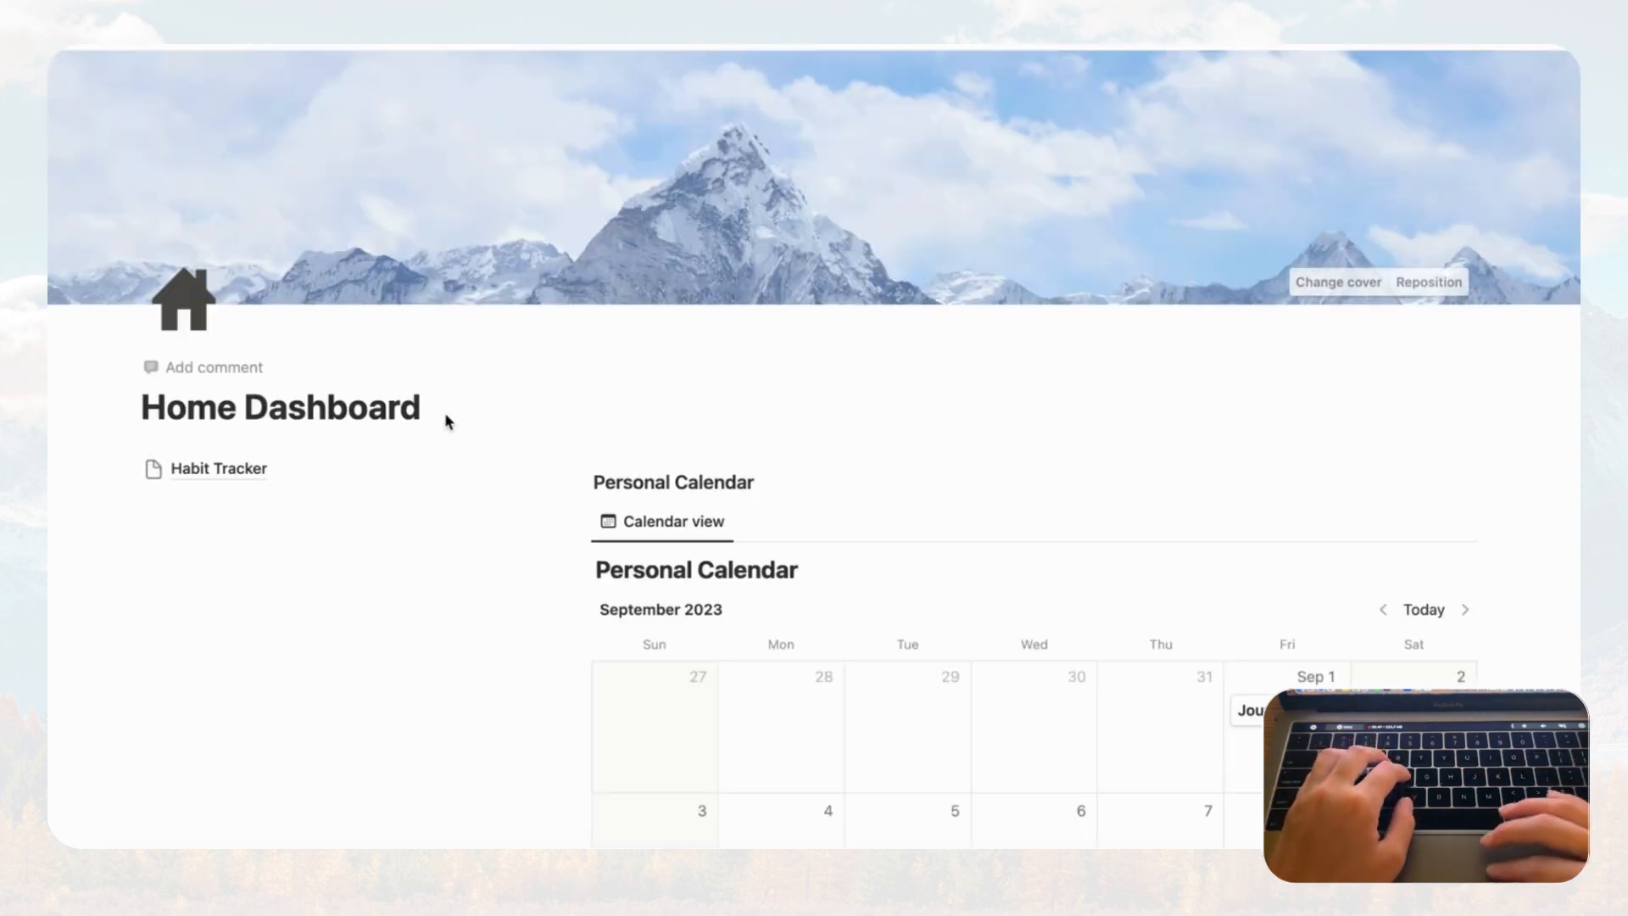
- Open the template gallery from the Habit Tracker sub-page, search it for "habit" and select the Habit tracker template
{"action": "left_click", "coordinate": [227, 477]}
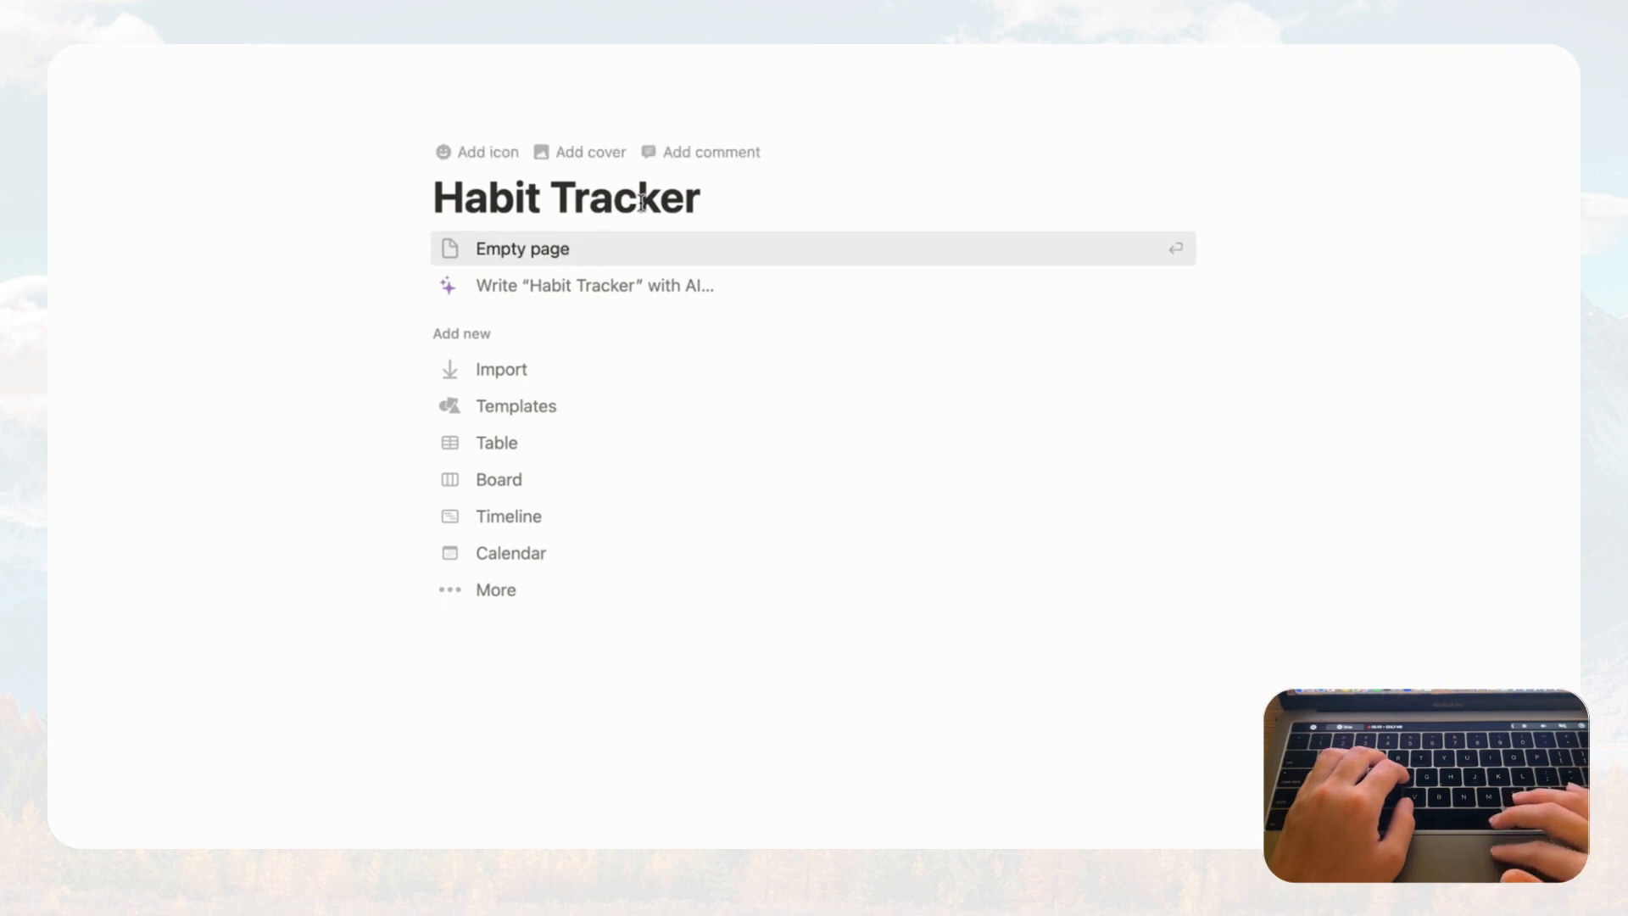
{"action": "left_click", "coordinate": [547, 413]}
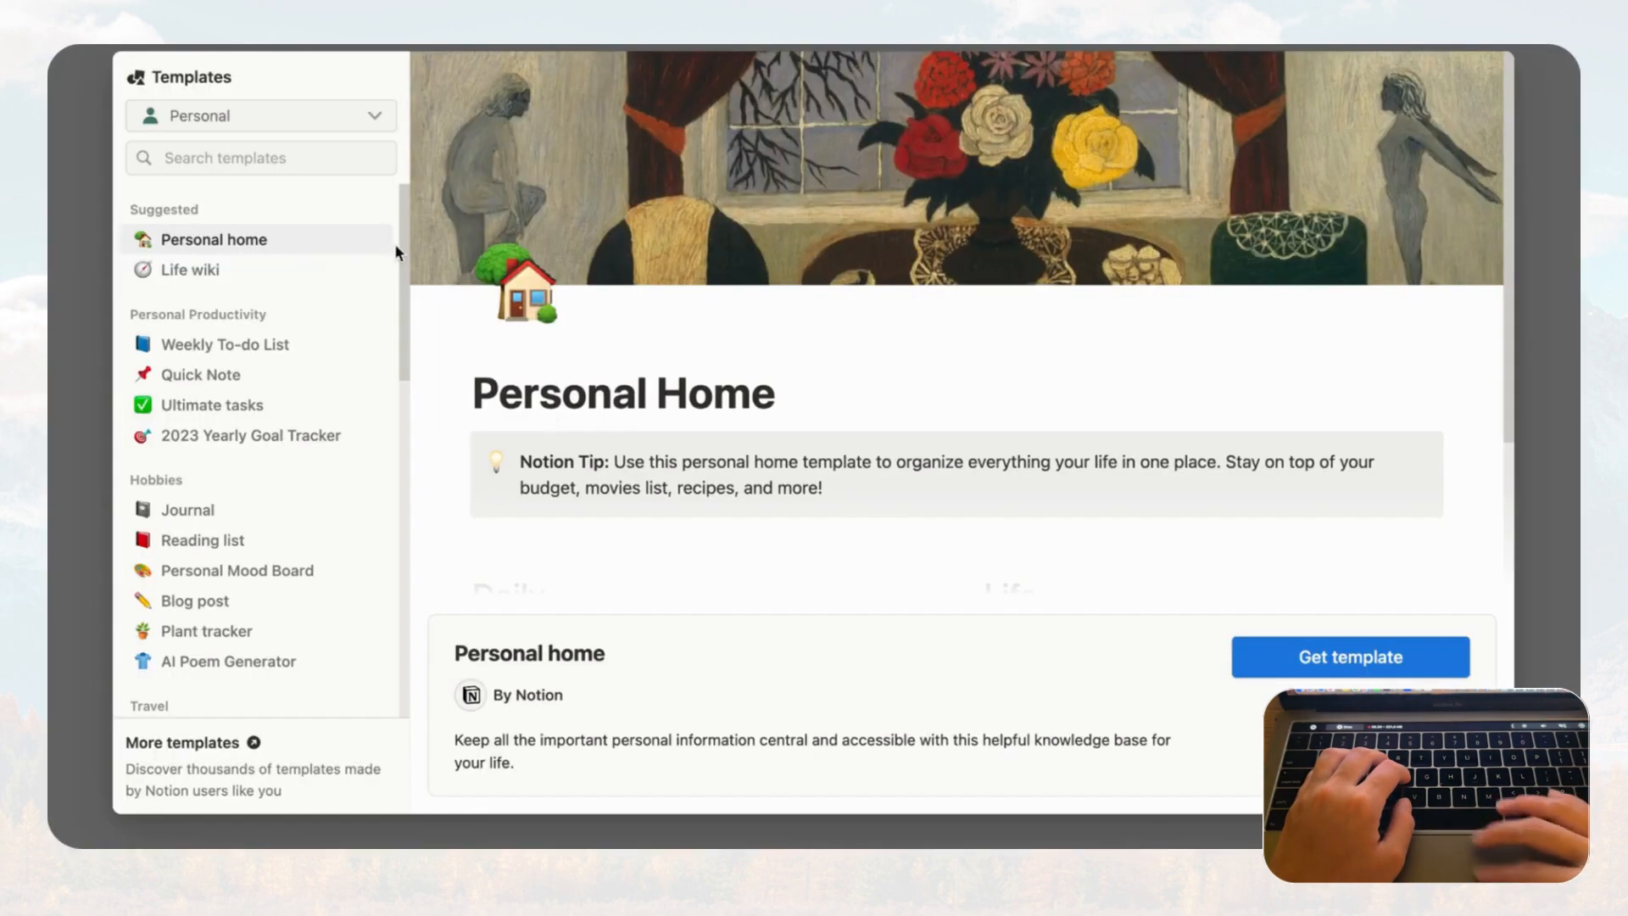
{"action": "left_click", "coordinate": [326, 153]}
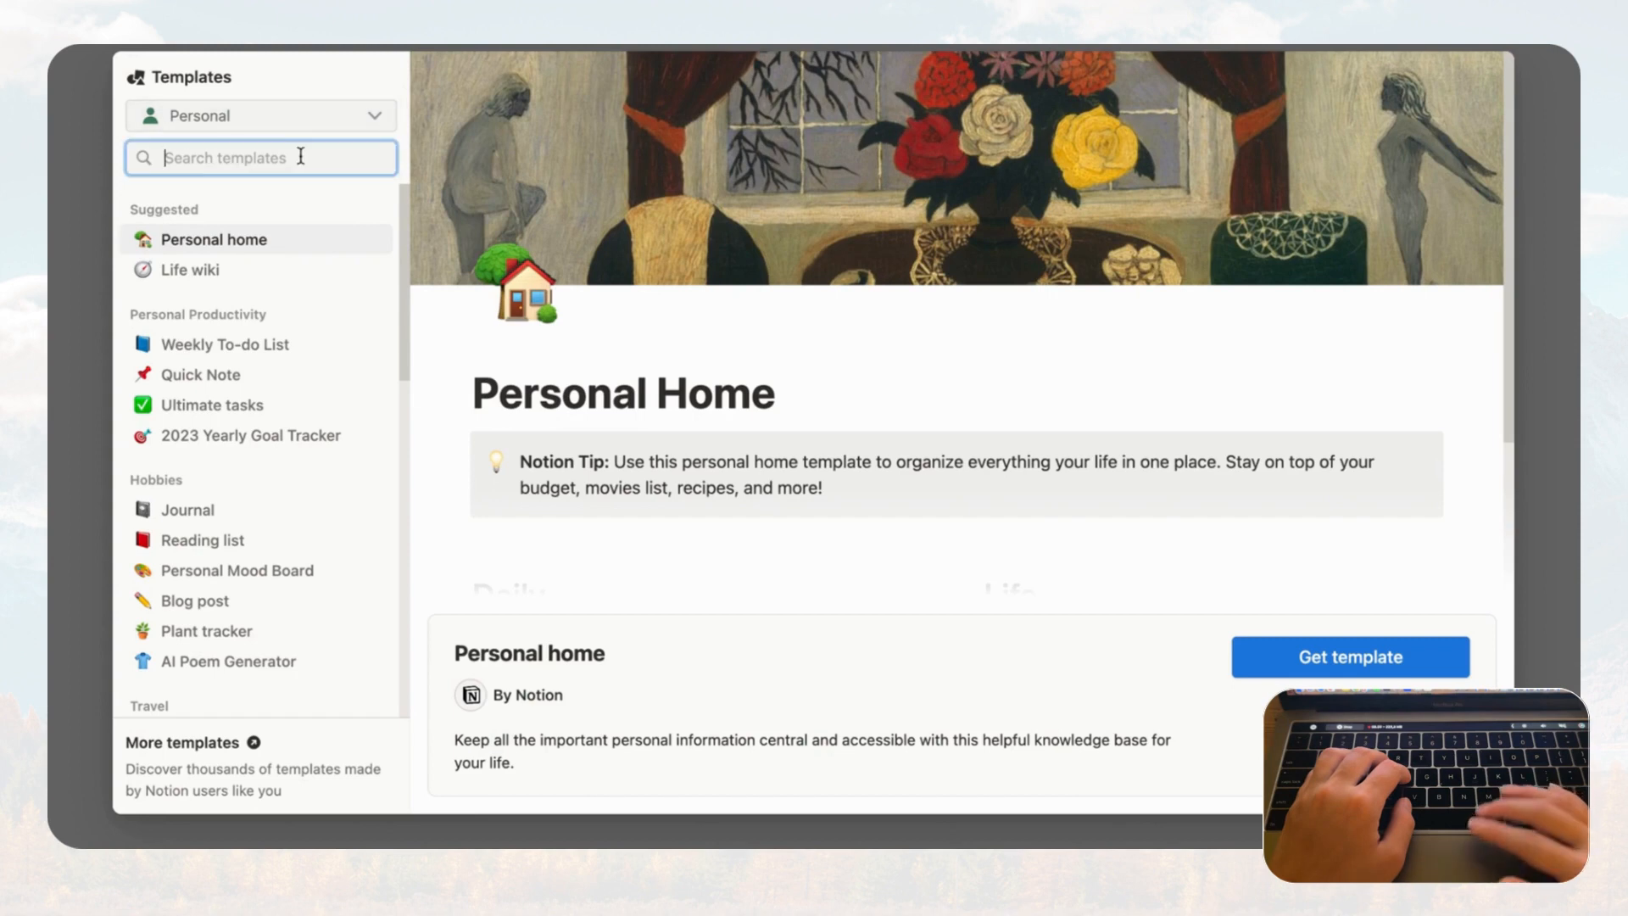
{"action": "type", "text": "habit"}
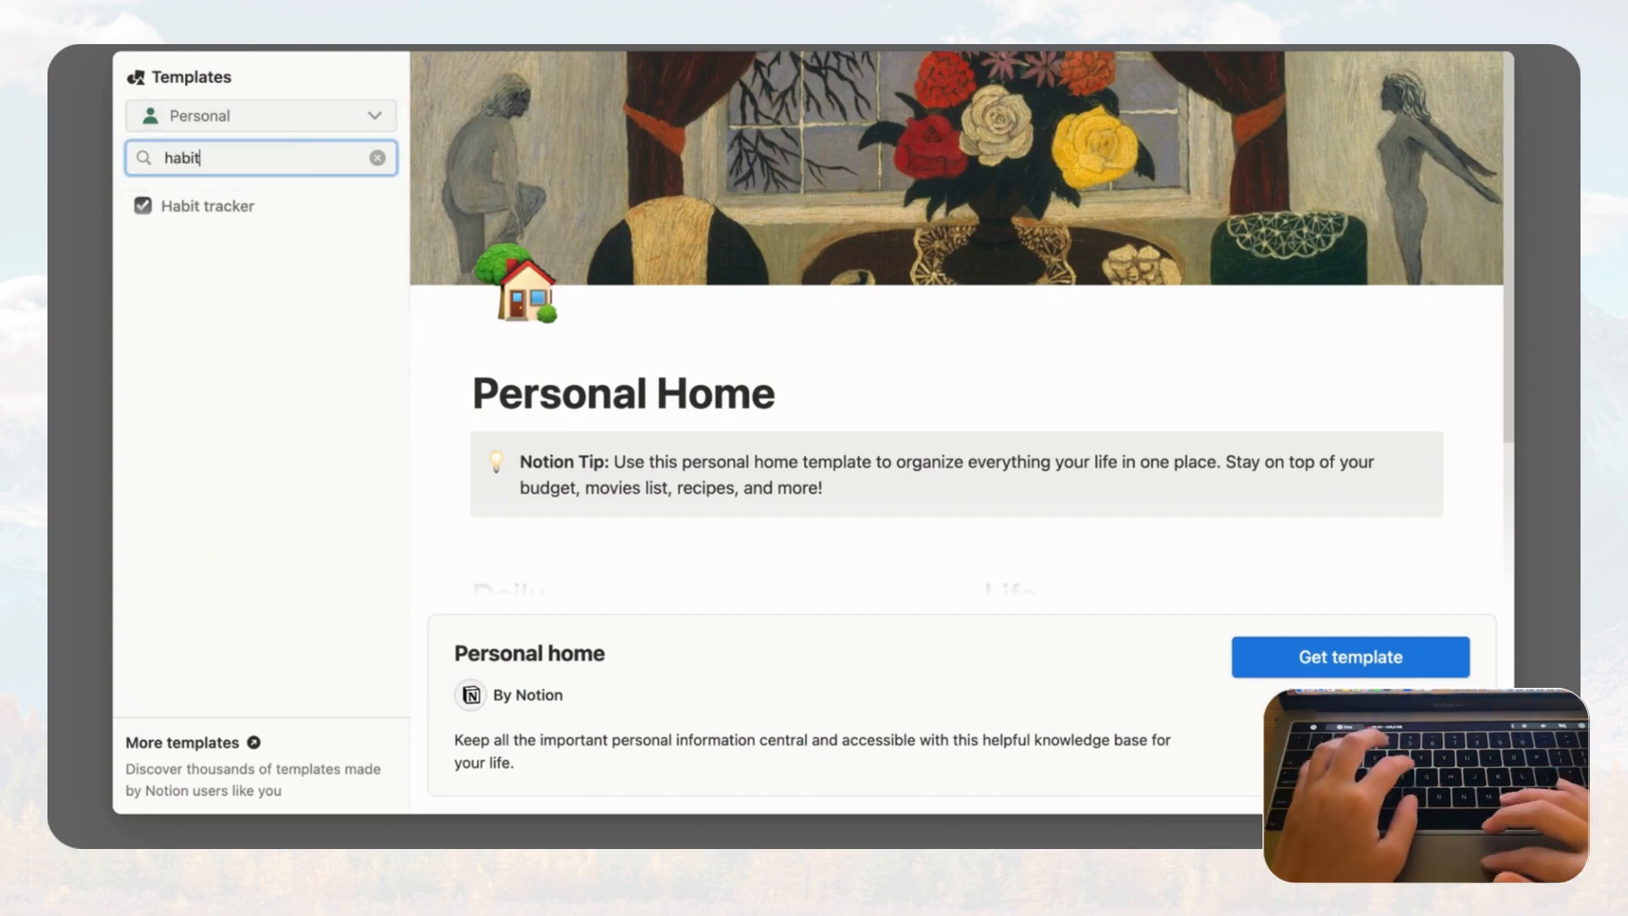
{"action": "left_click", "coordinate": [235, 207]}
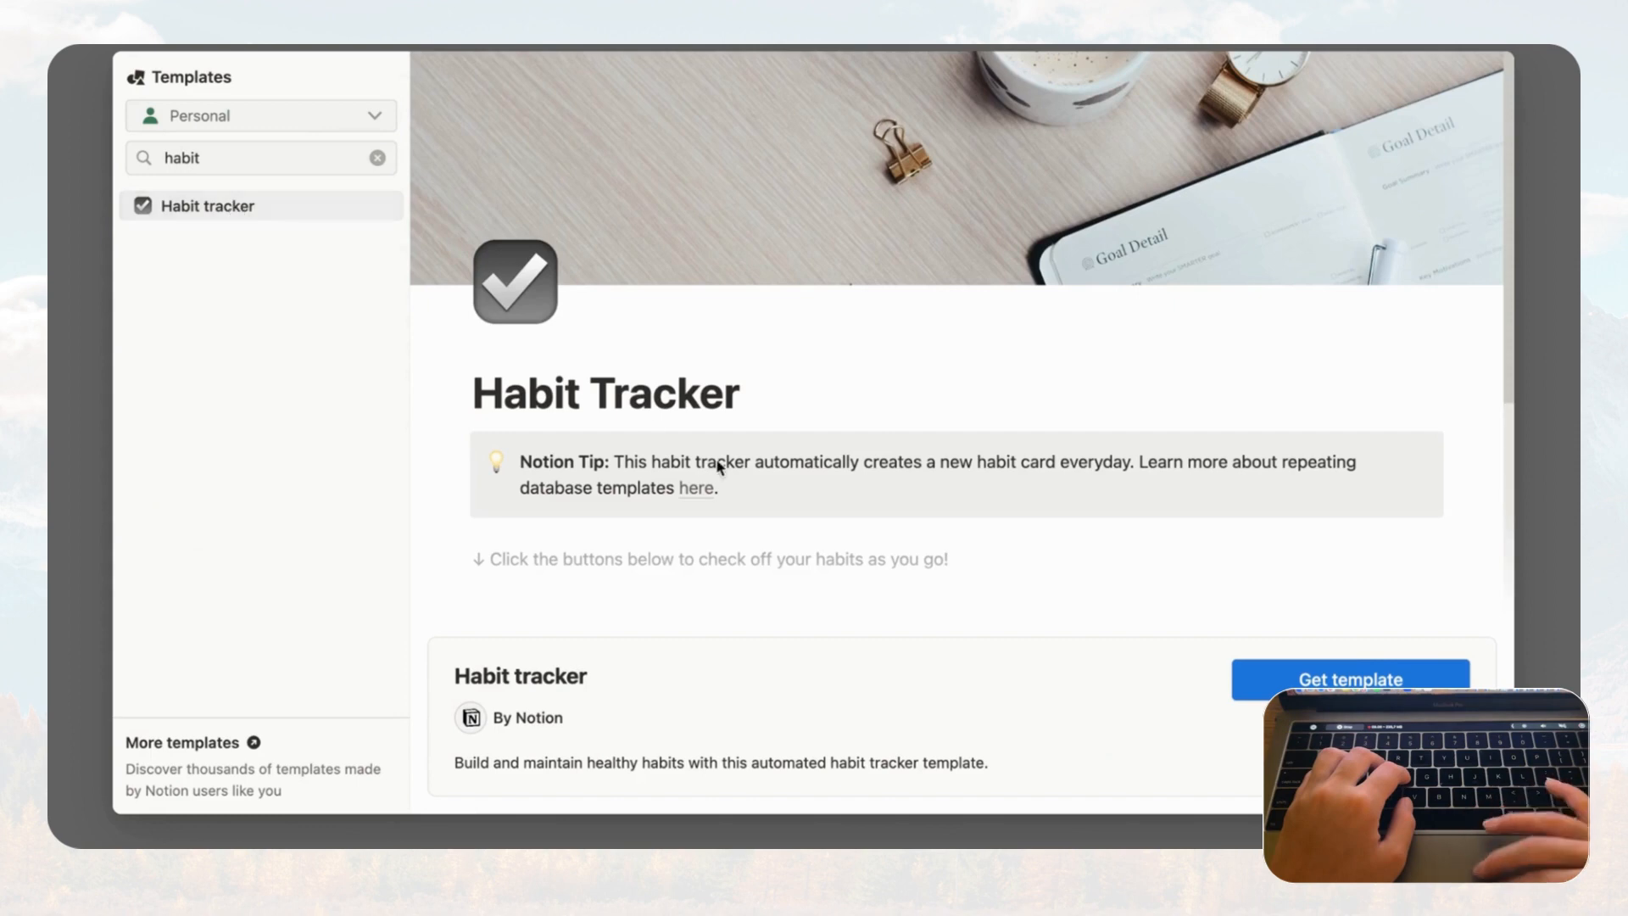
- Review the preview of the Habit tracker template and apply the template to the page
{"action": "scroll", "coordinate": [717, 464], "scroll_direction": "down", "scroll_amount": 5}
{"action": "scroll", "coordinate": [717, 463], "scroll_direction": "up", "scroll_amount": 5}
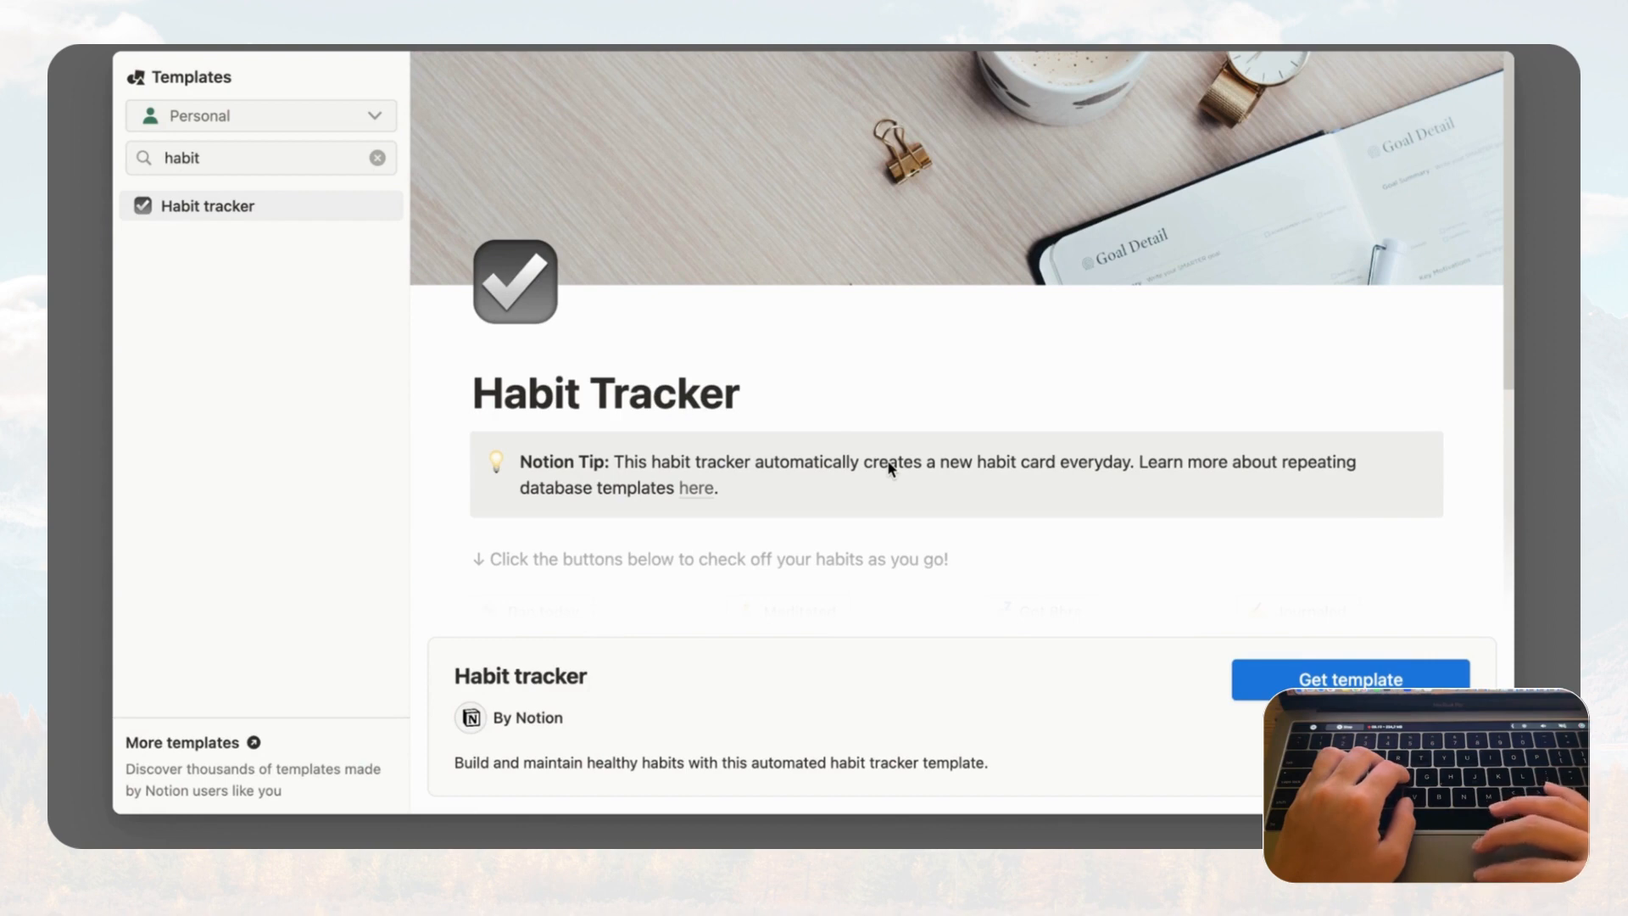
{"action": "scroll", "coordinate": [977, 545], "scroll_direction": "down", "scroll_amount": 5}
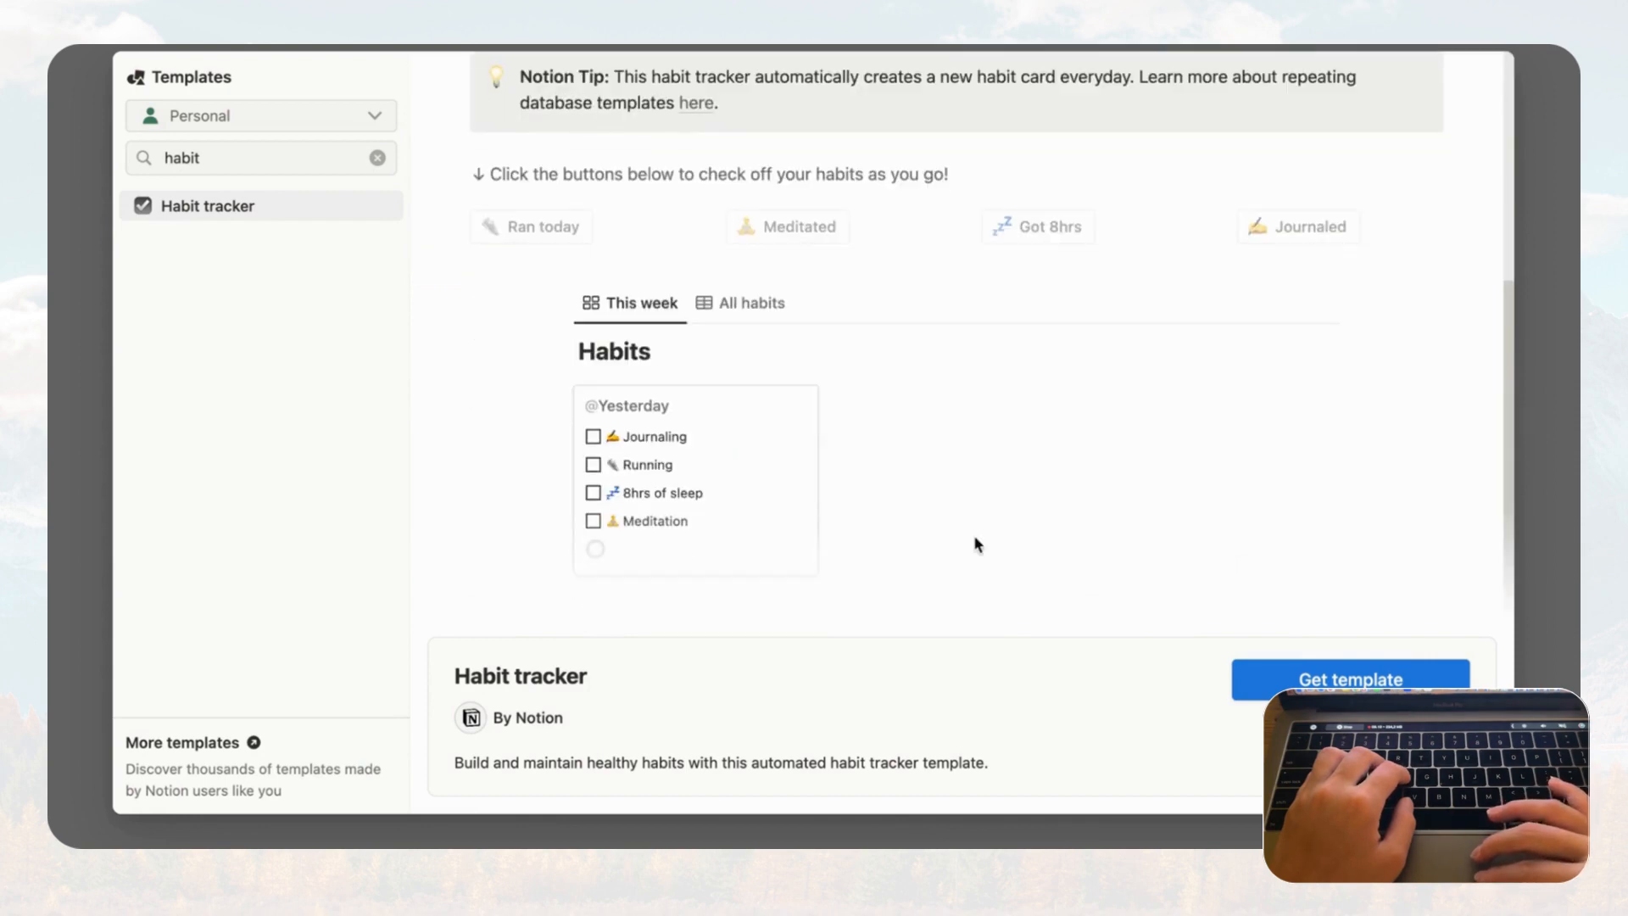
{"action": "scroll", "coordinate": [984, 593], "scroll_direction": "up", "scroll_amount": 5}
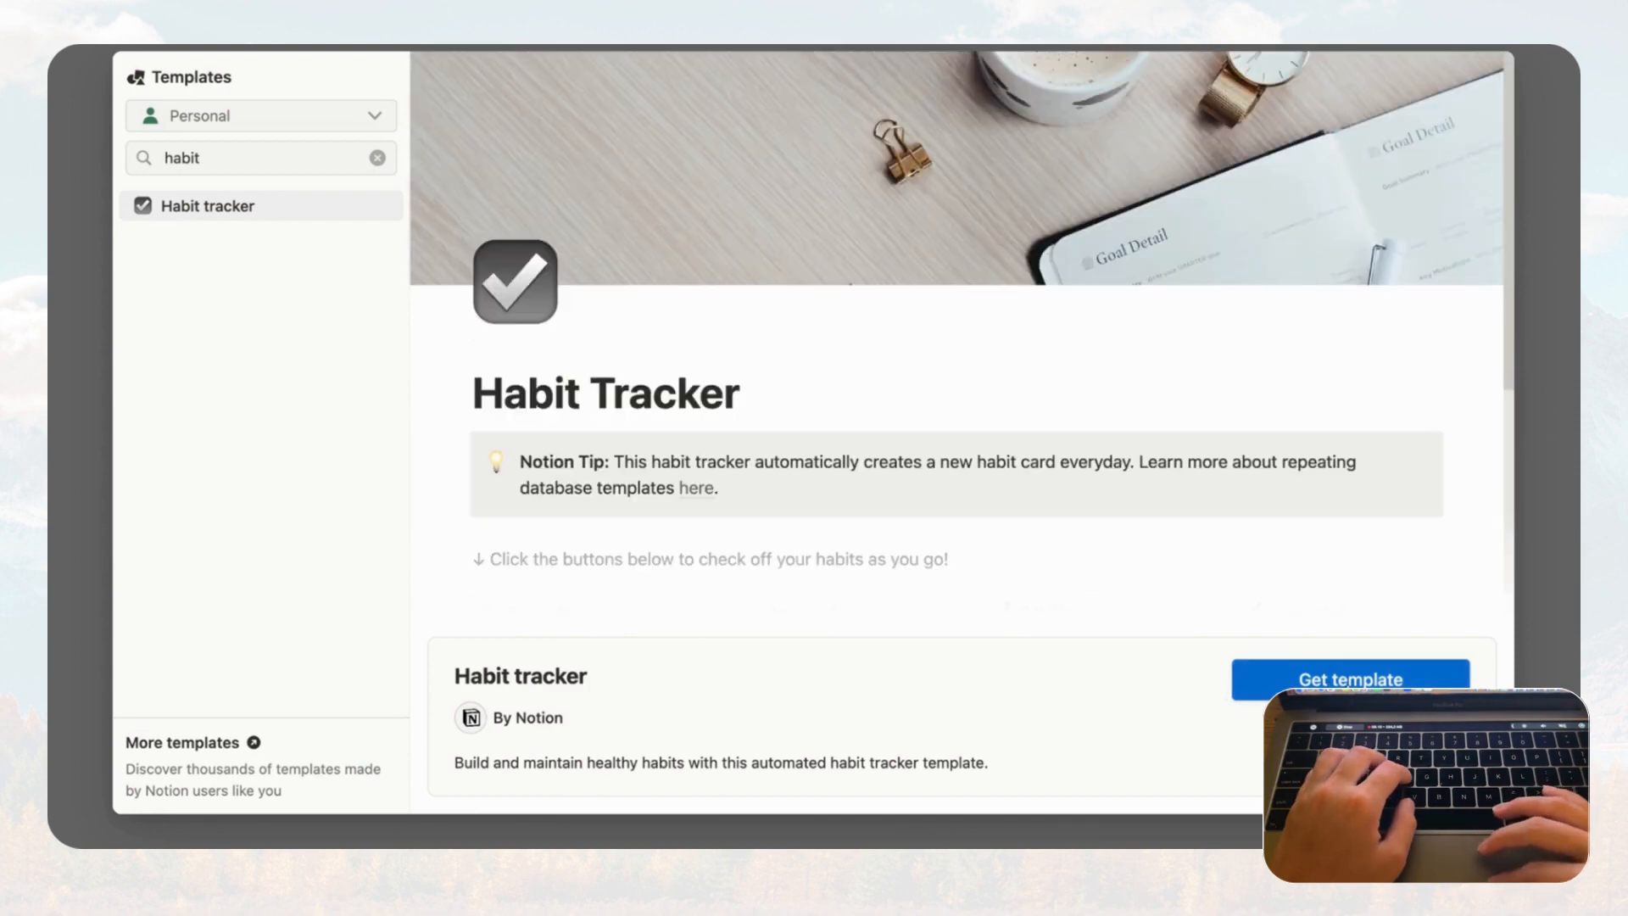
{"action": "left_click", "coordinate": [1344, 681]}
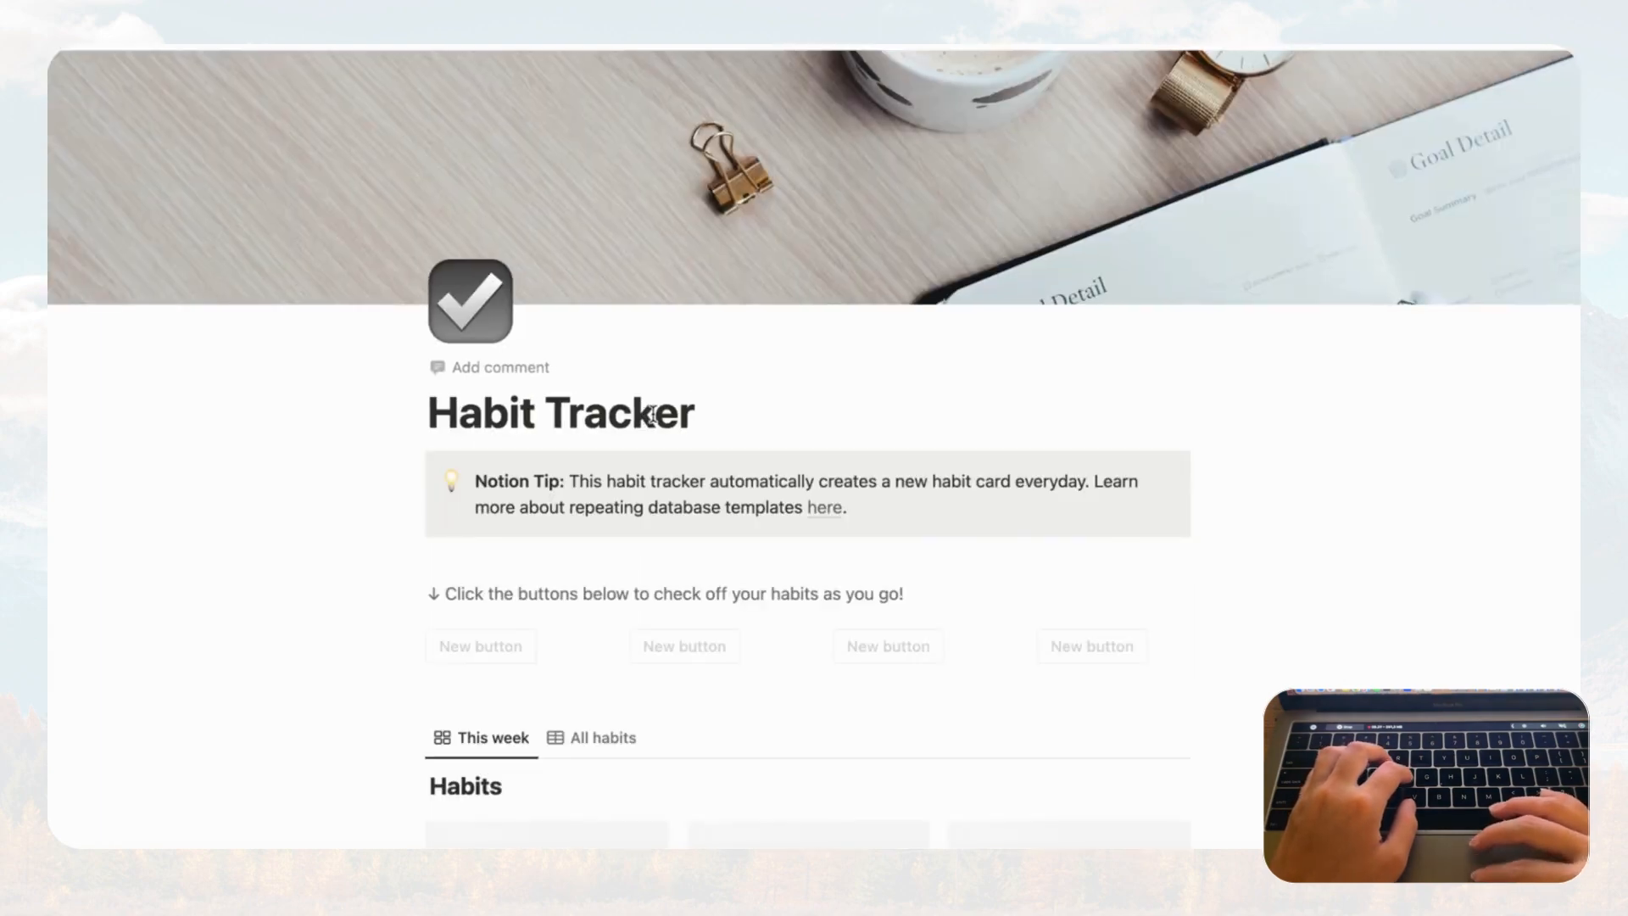
- Examine the habit buttons and daily habit cards on the Habit Tracker page, and return to the Home Dashboard
{"action": "scroll", "coordinate": [820, 367], "scroll_direction": "down", "scroll_amount": 5}
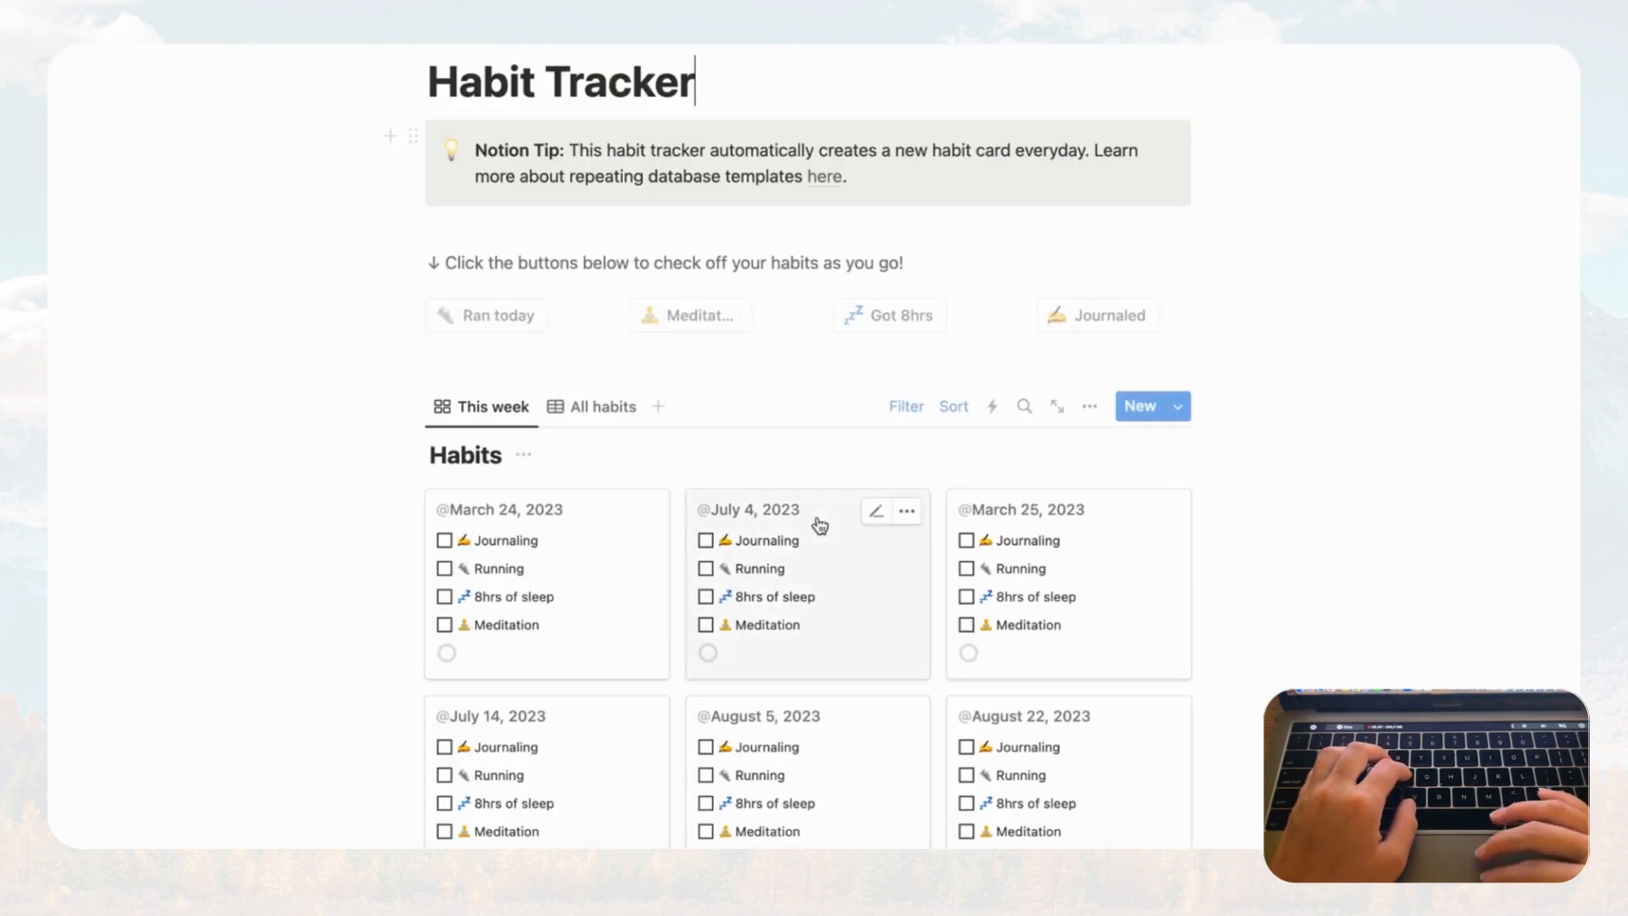
{"action": "scroll", "coordinate": [789, 417], "scroll_direction": "up", "scroll_amount": 5}
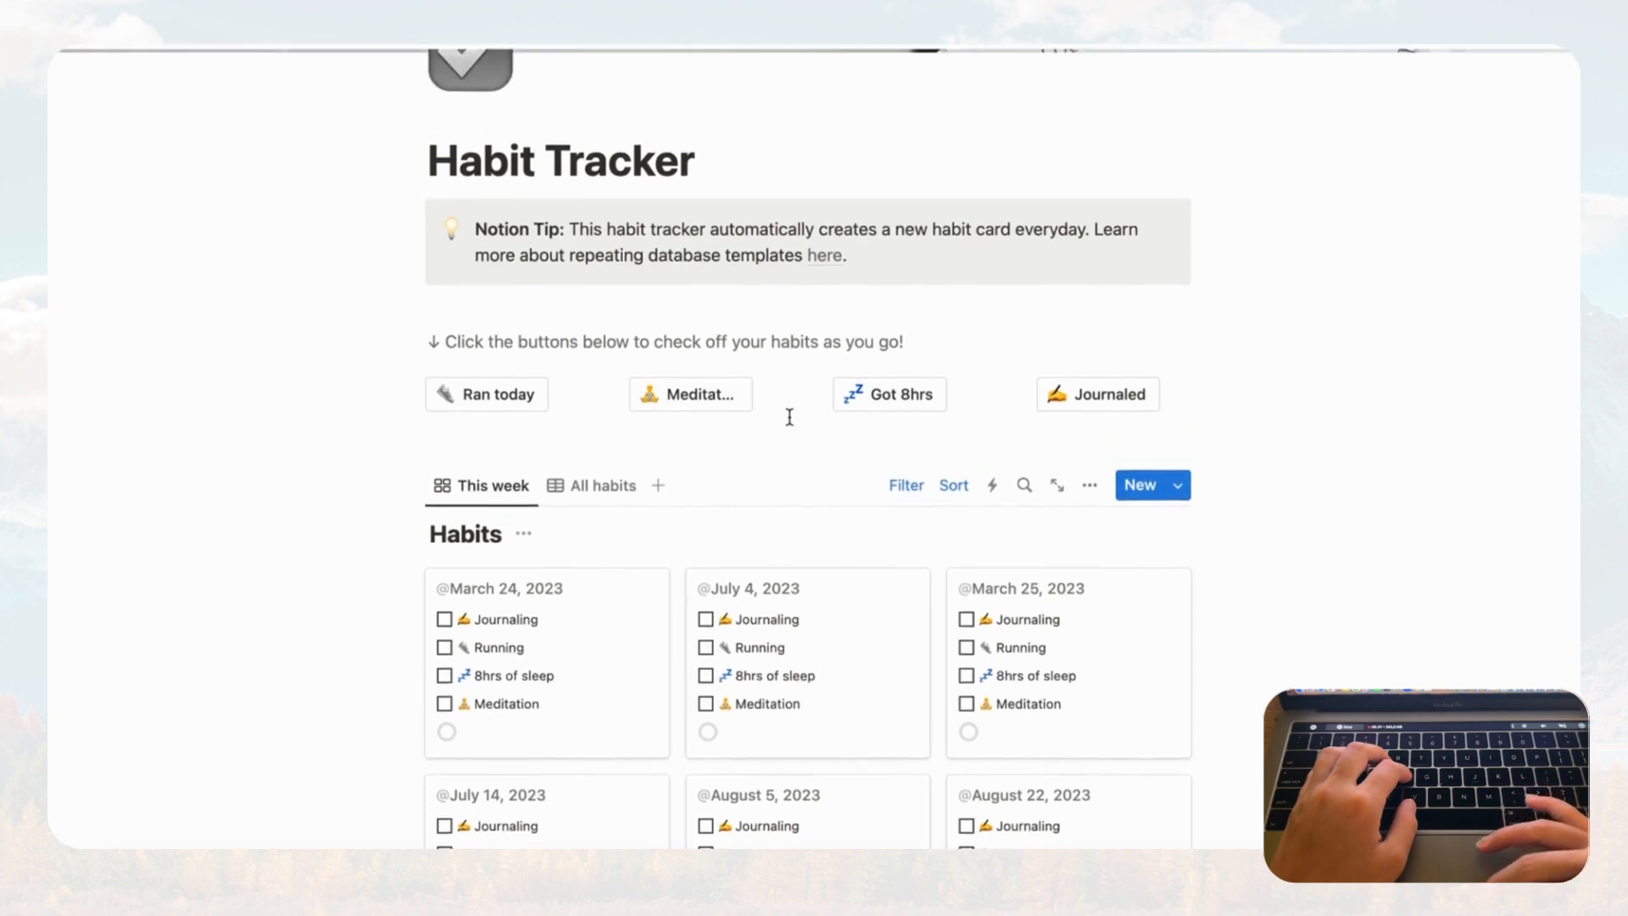
{"action": "scroll", "coordinate": [788, 417], "scroll_direction": "down", "scroll_amount": 18}
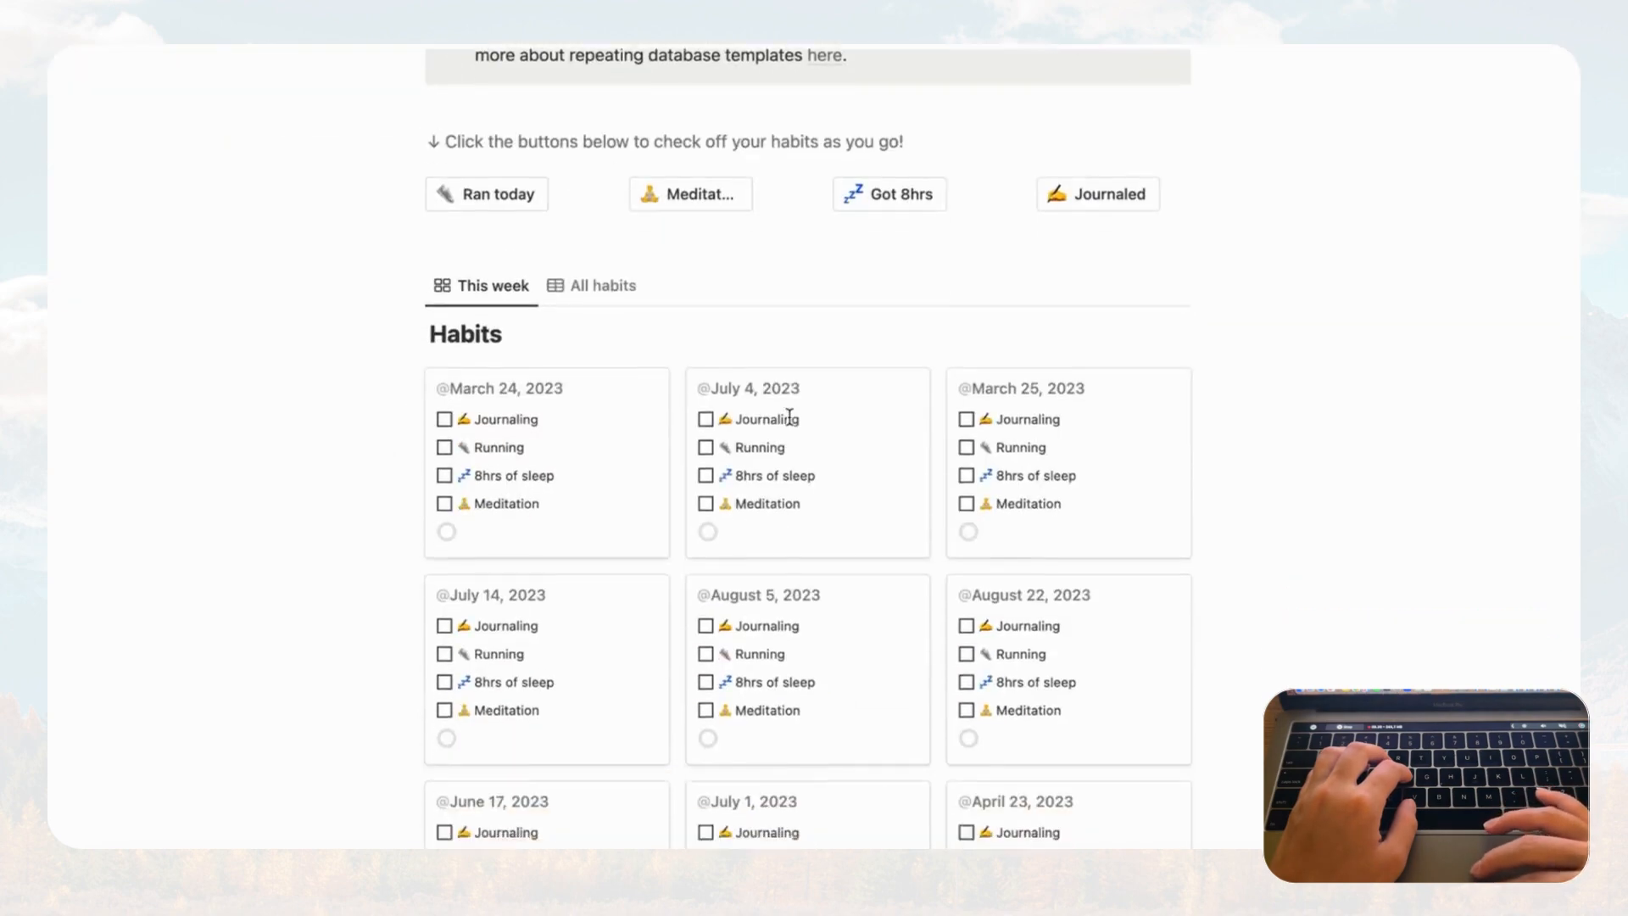
{"action": "scroll", "coordinate": [791, 425], "scroll_direction": "up", "scroll_amount": 20}
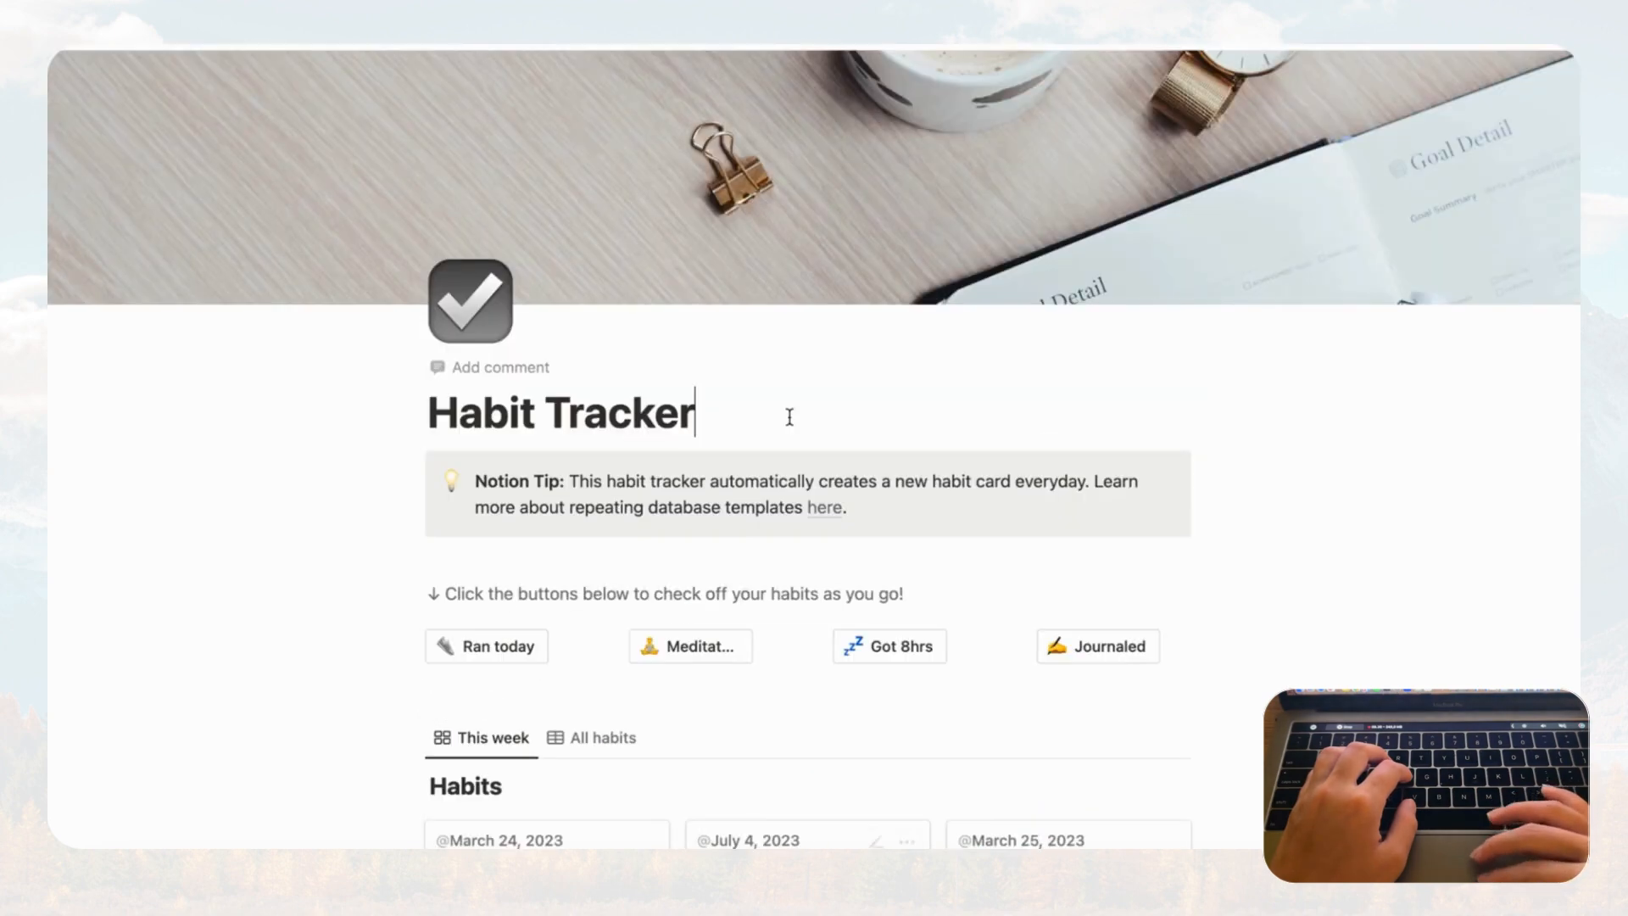
{"action": "left_click", "coordinate": [342, 43]}
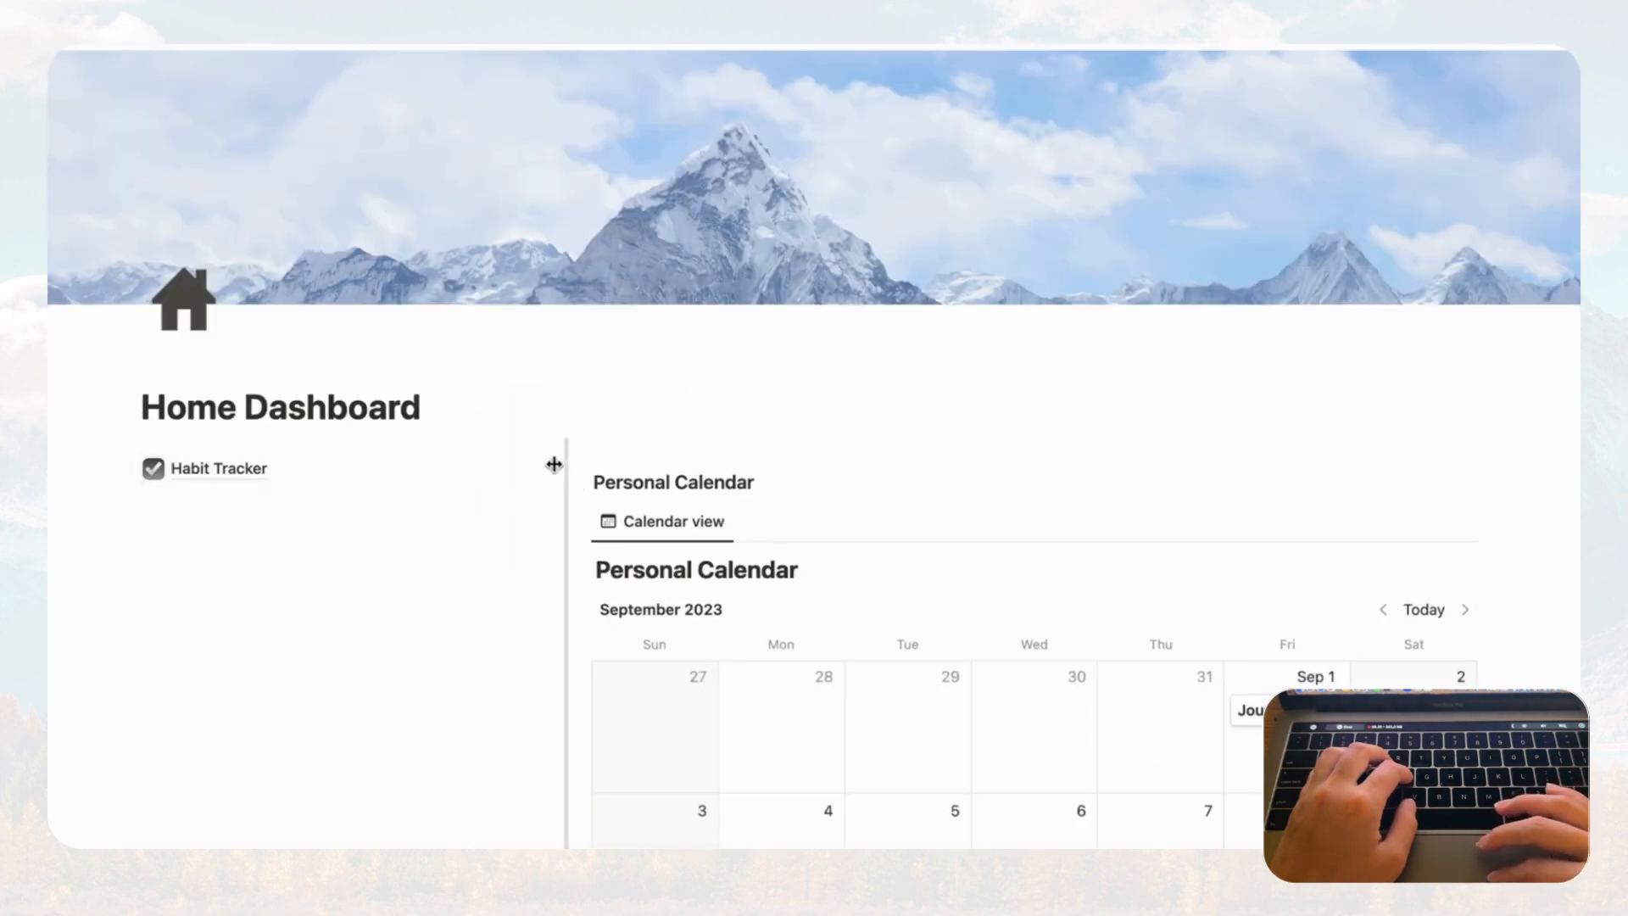
- Add a Heading 3 titled "Personal Tools" in the Habit Tracker column and place it above the Habit Tracker page link
{"action": "left_click", "coordinate": [103, 472]}
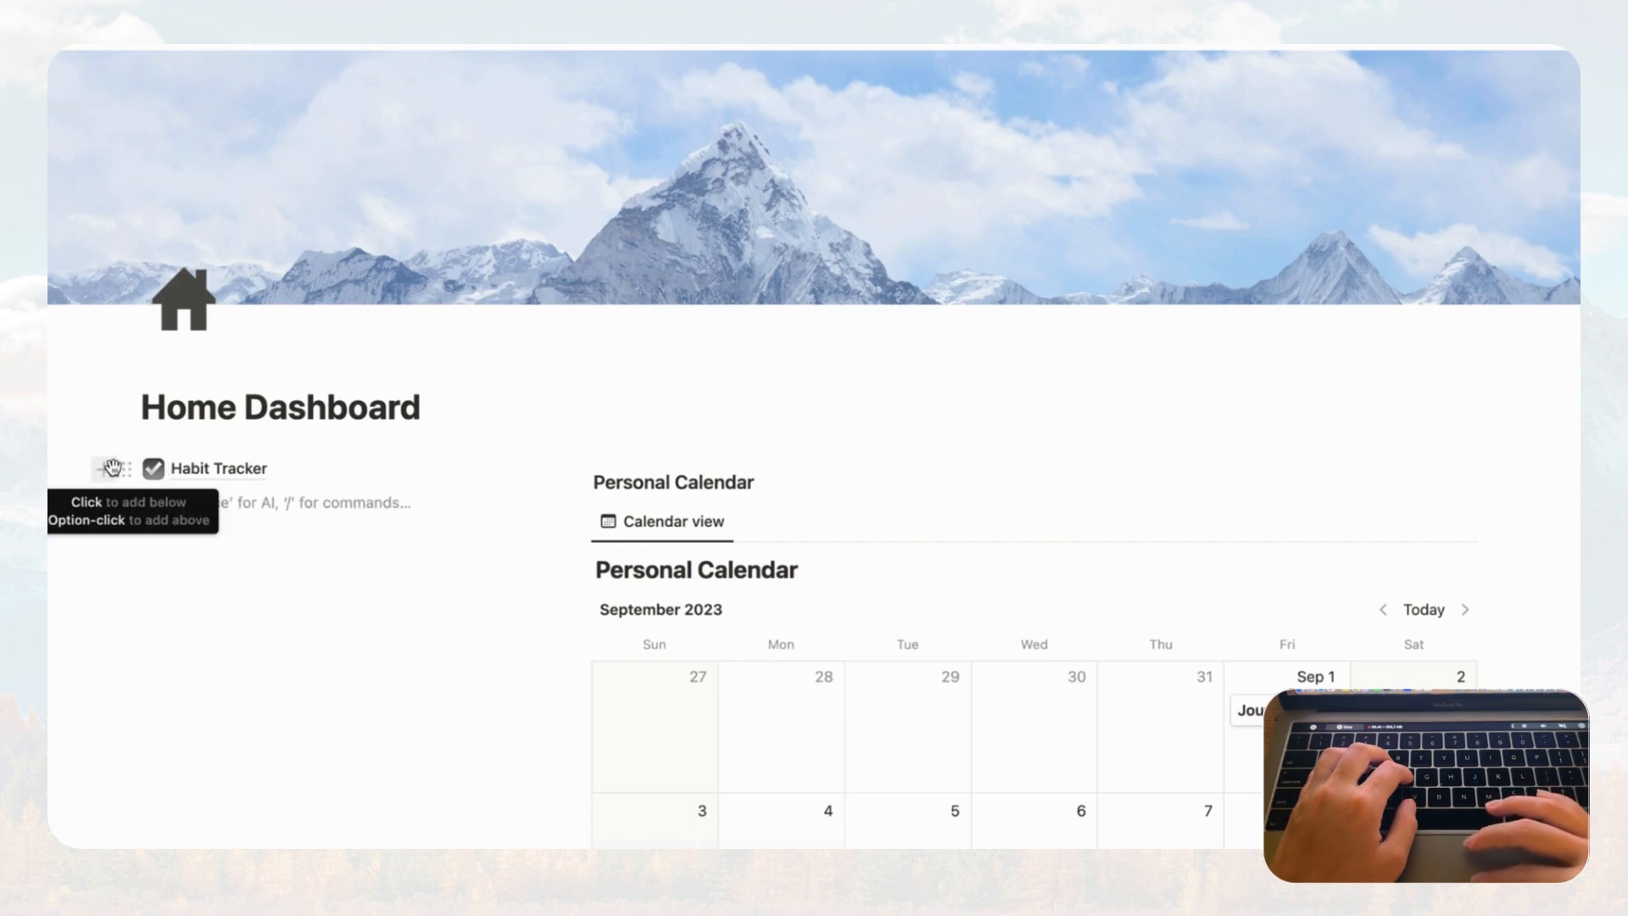
{"action": "left_click", "coordinate": [100, 472]}
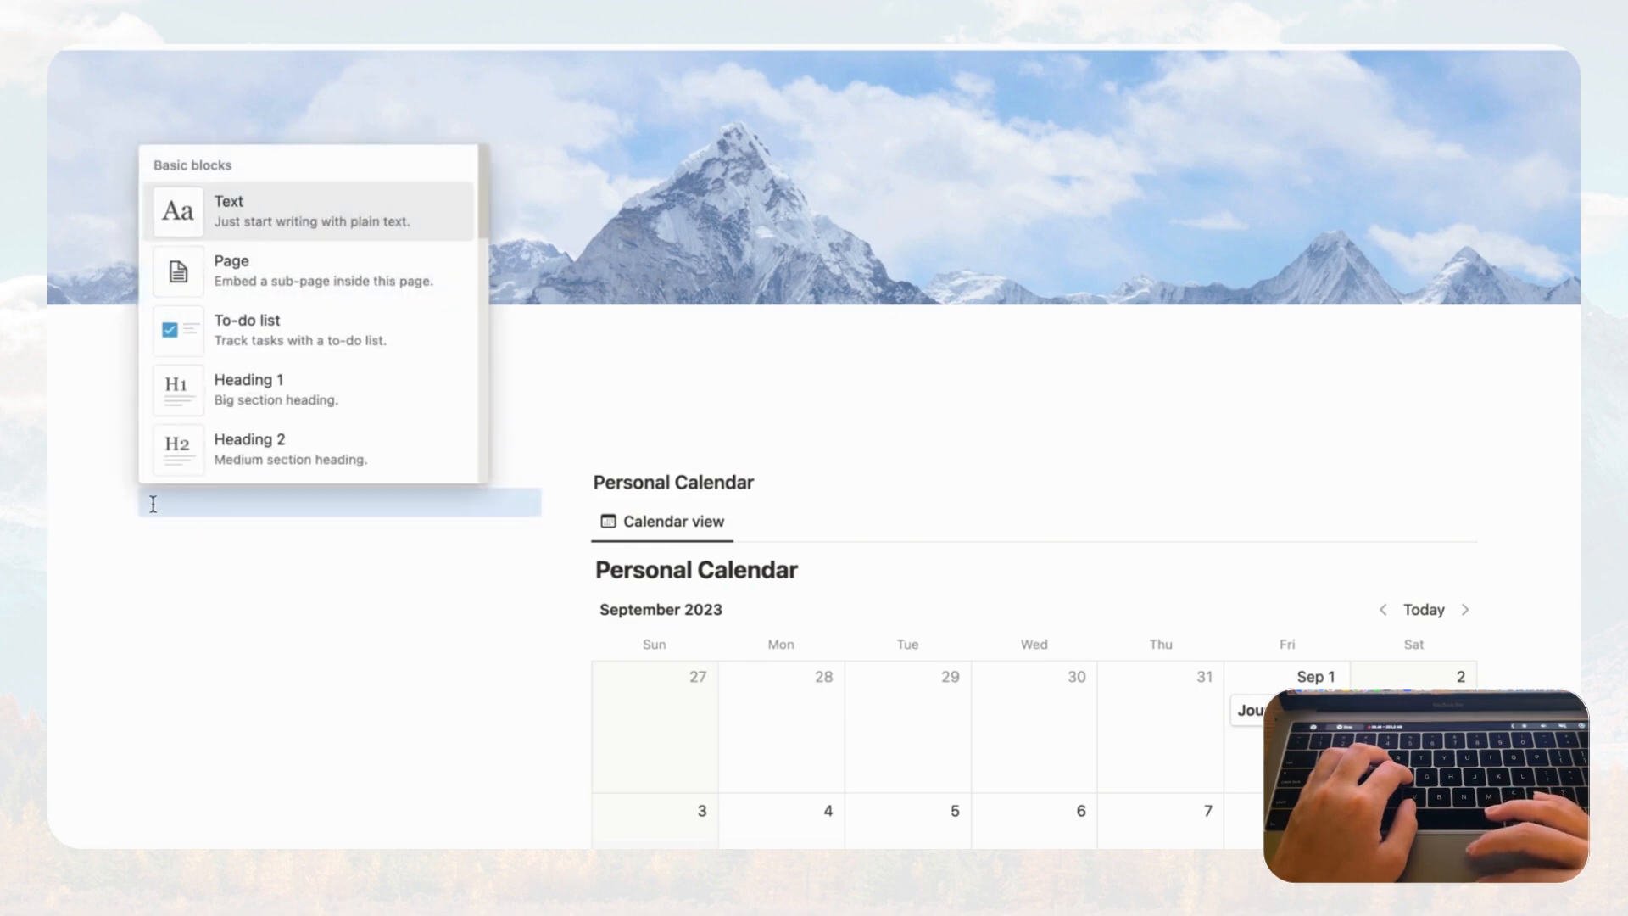
{"action": "left_click", "coordinate": [154, 506]}
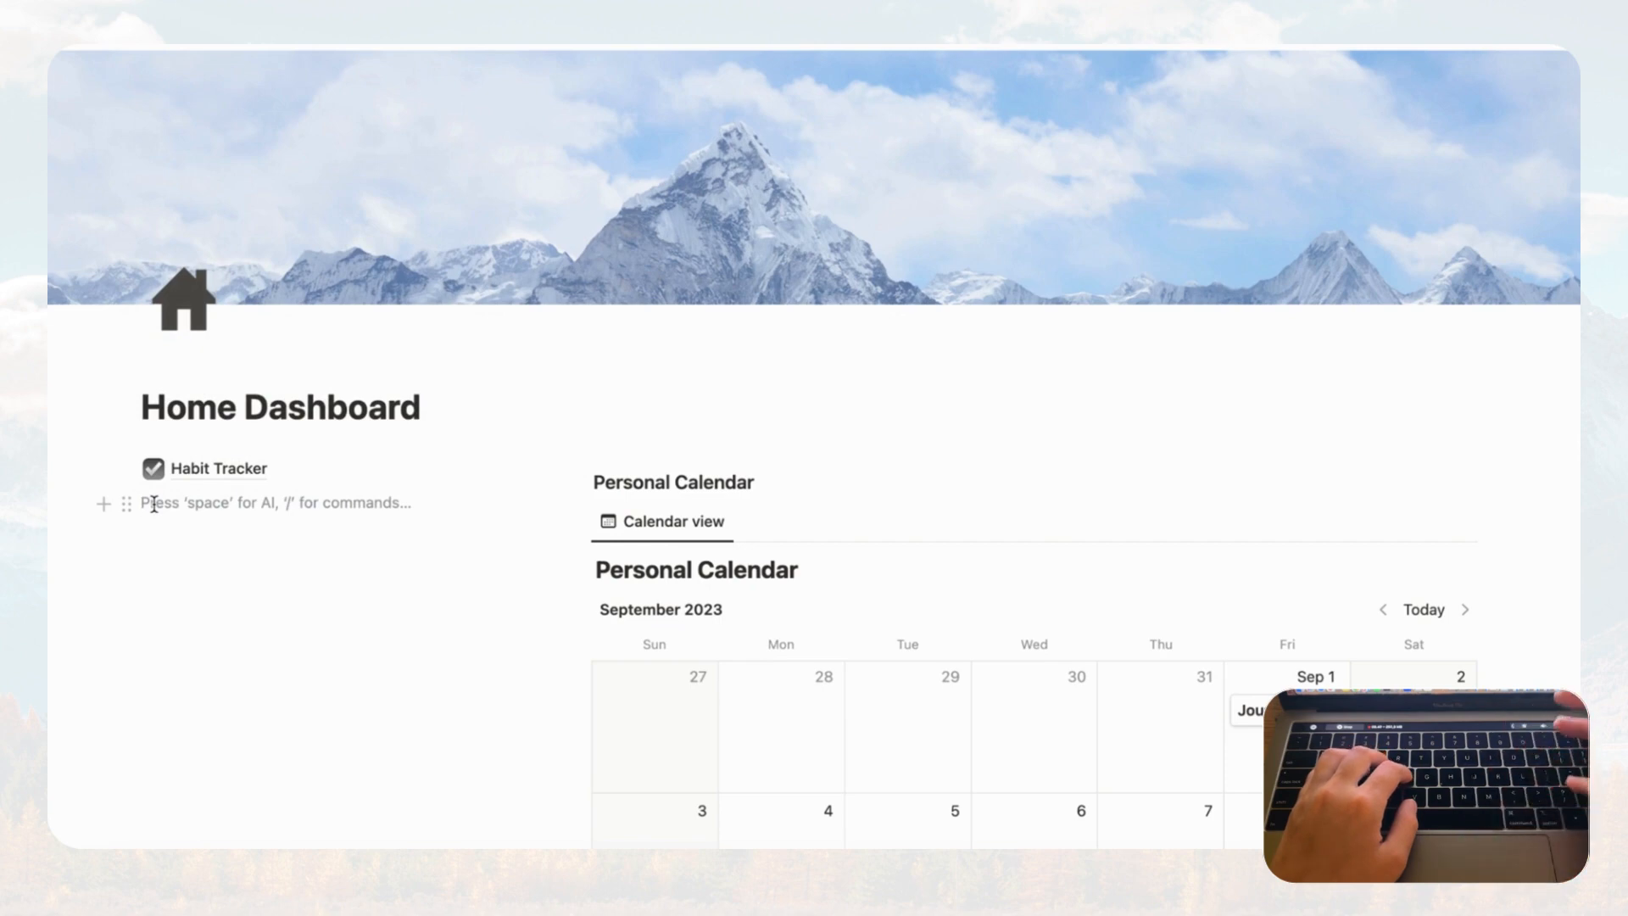
{"action": "type", "text": "/hea"}
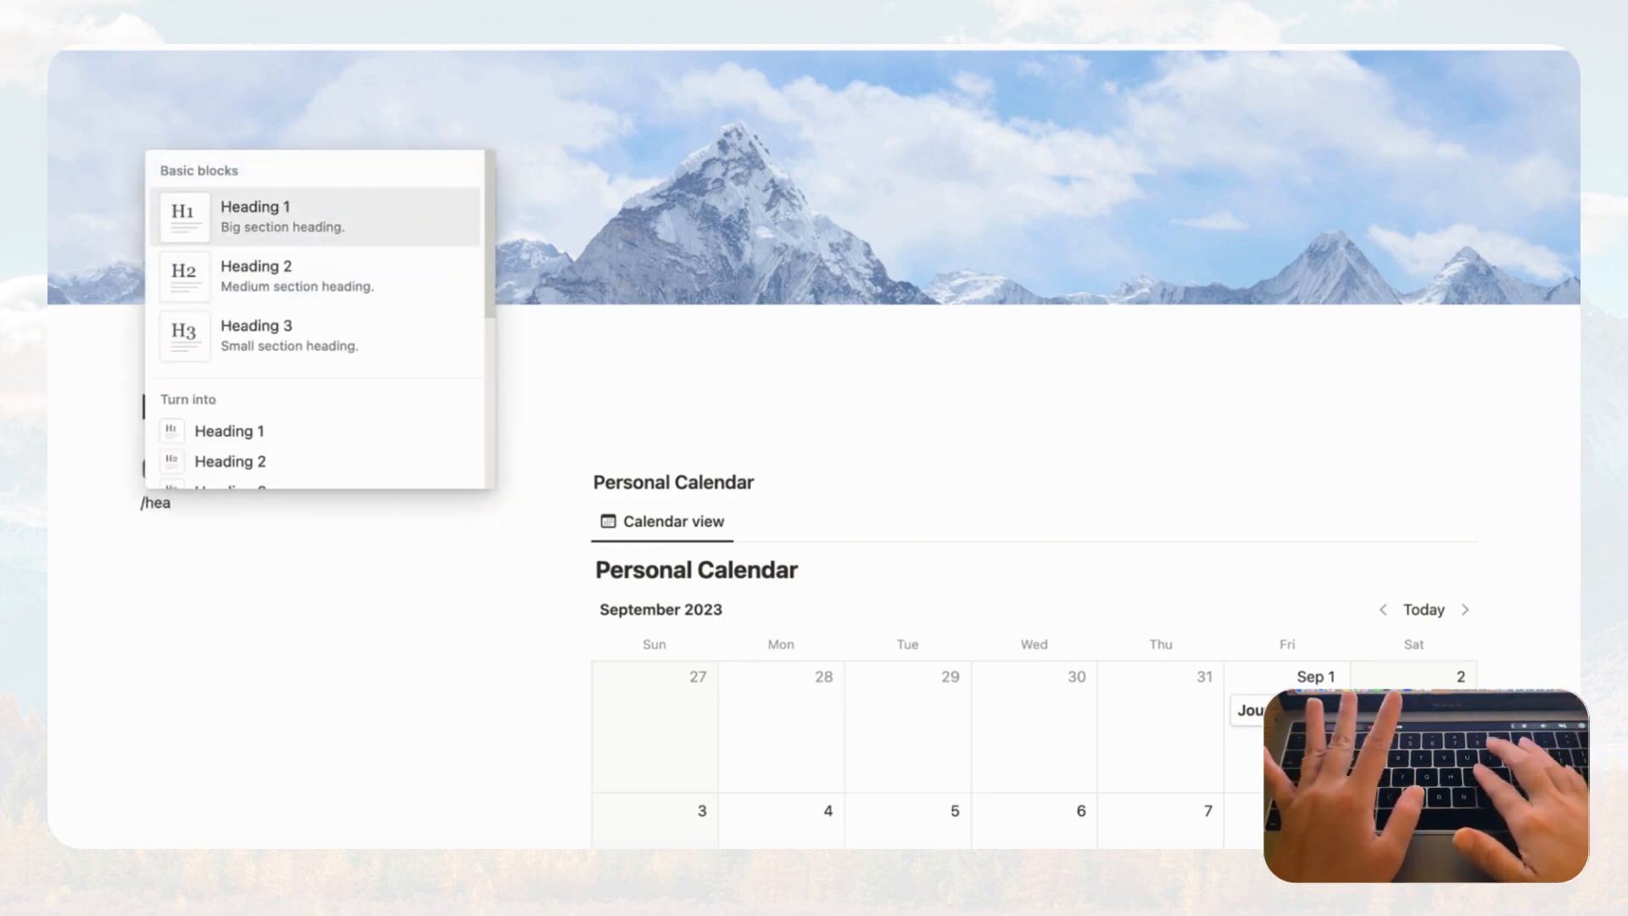
{"action": "type", "text": "ding"}
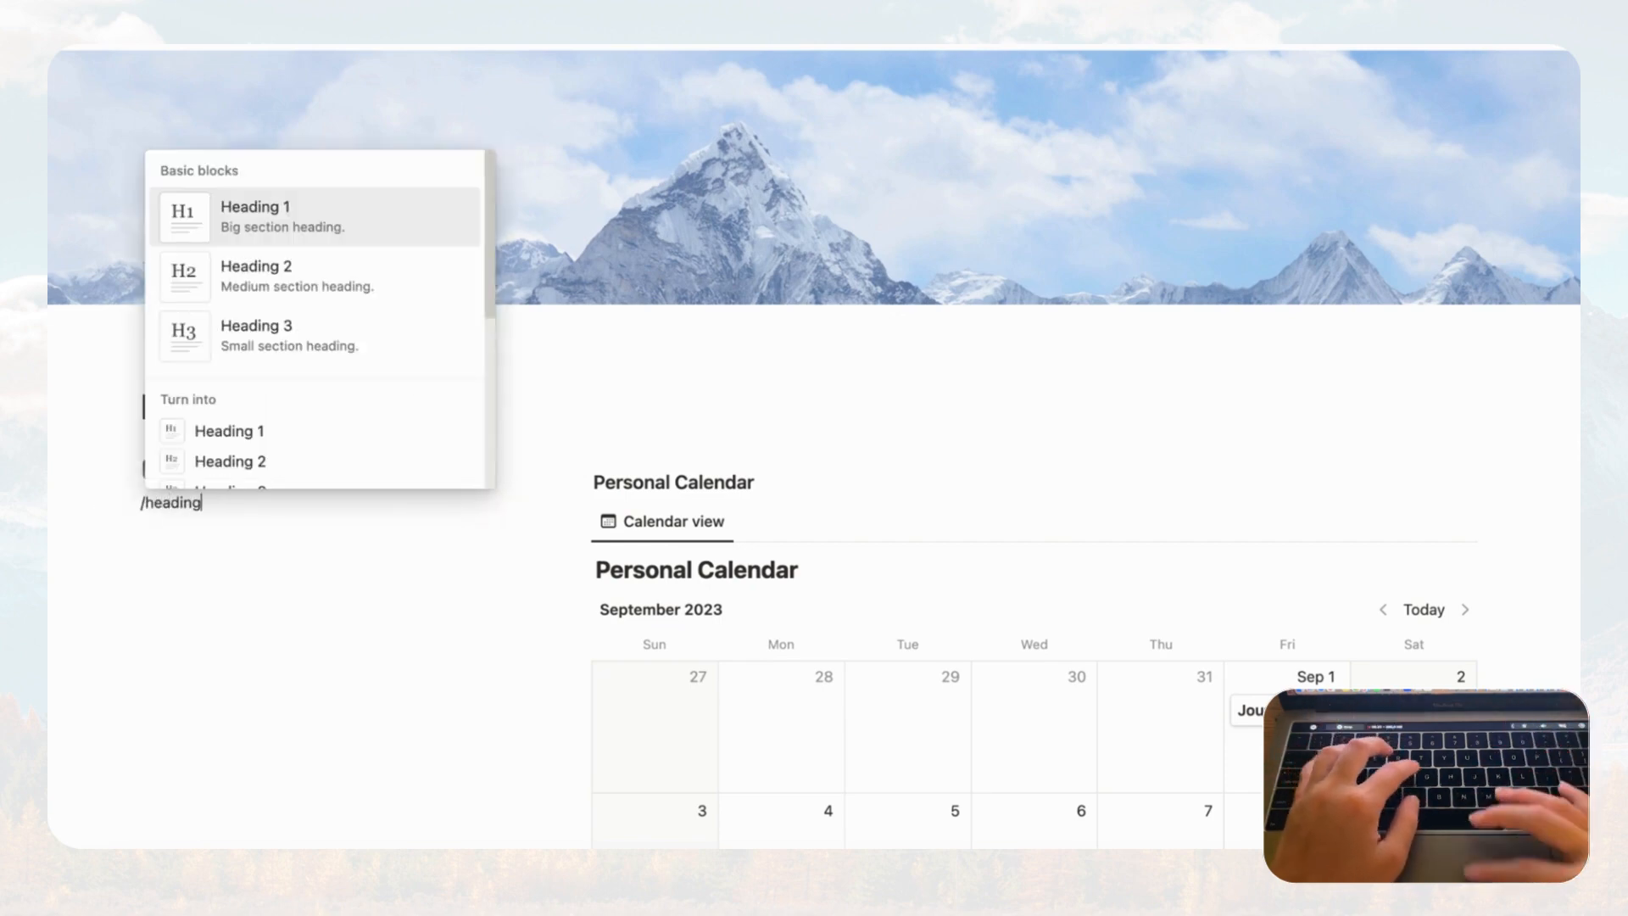
{"action": "left_click", "coordinate": [267, 339]}
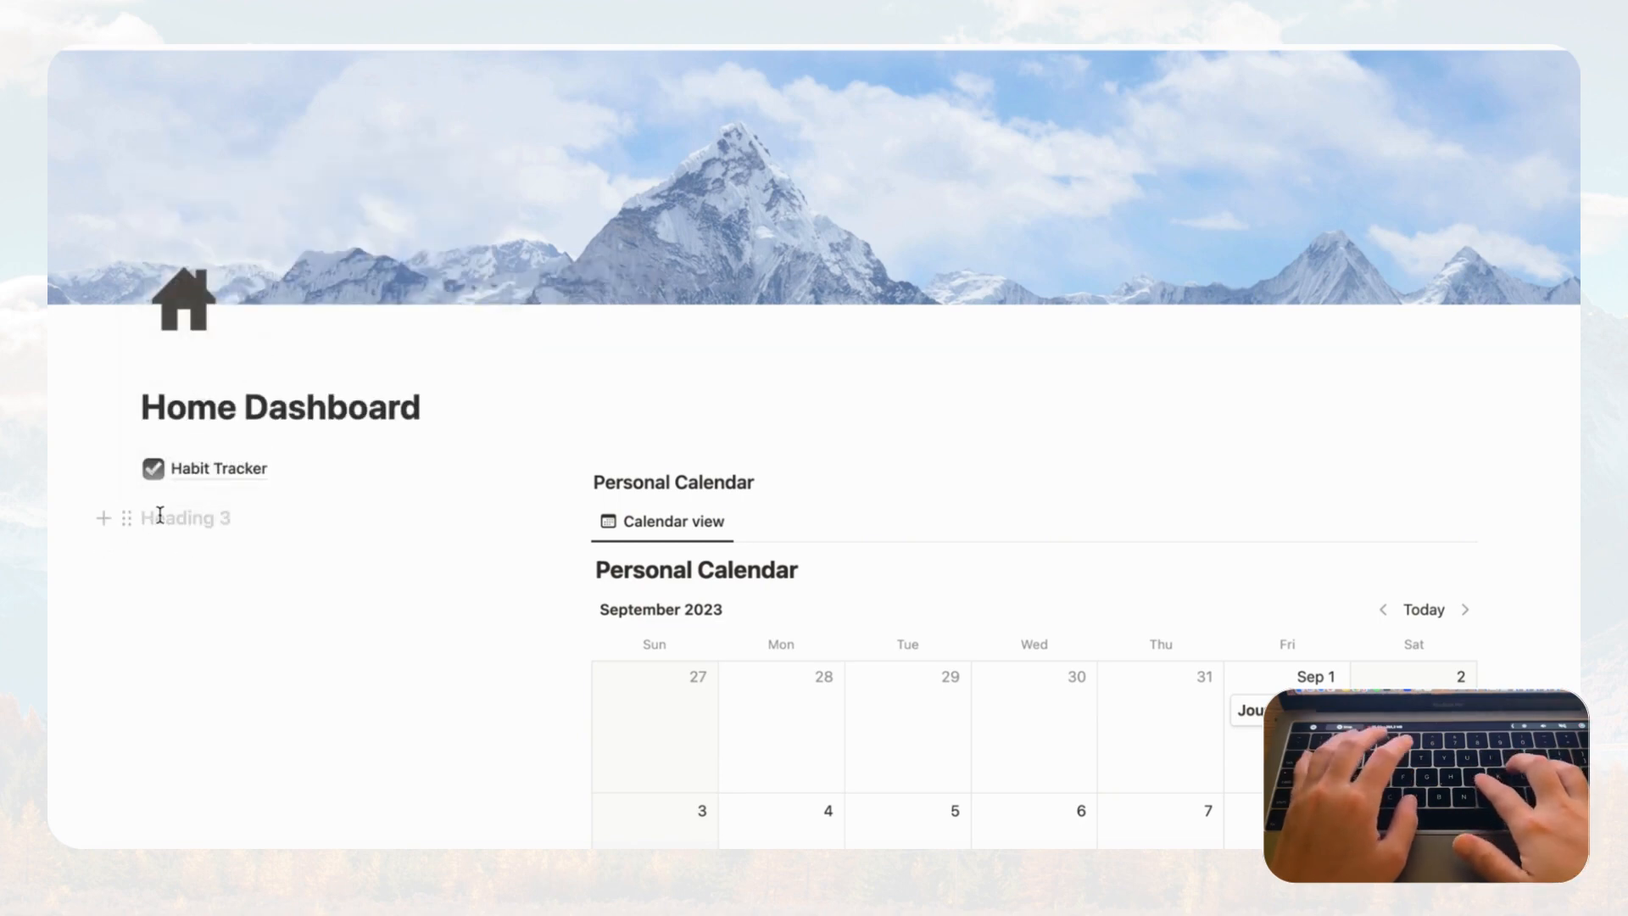
{"action": "type", "text": "Personal Tools"}
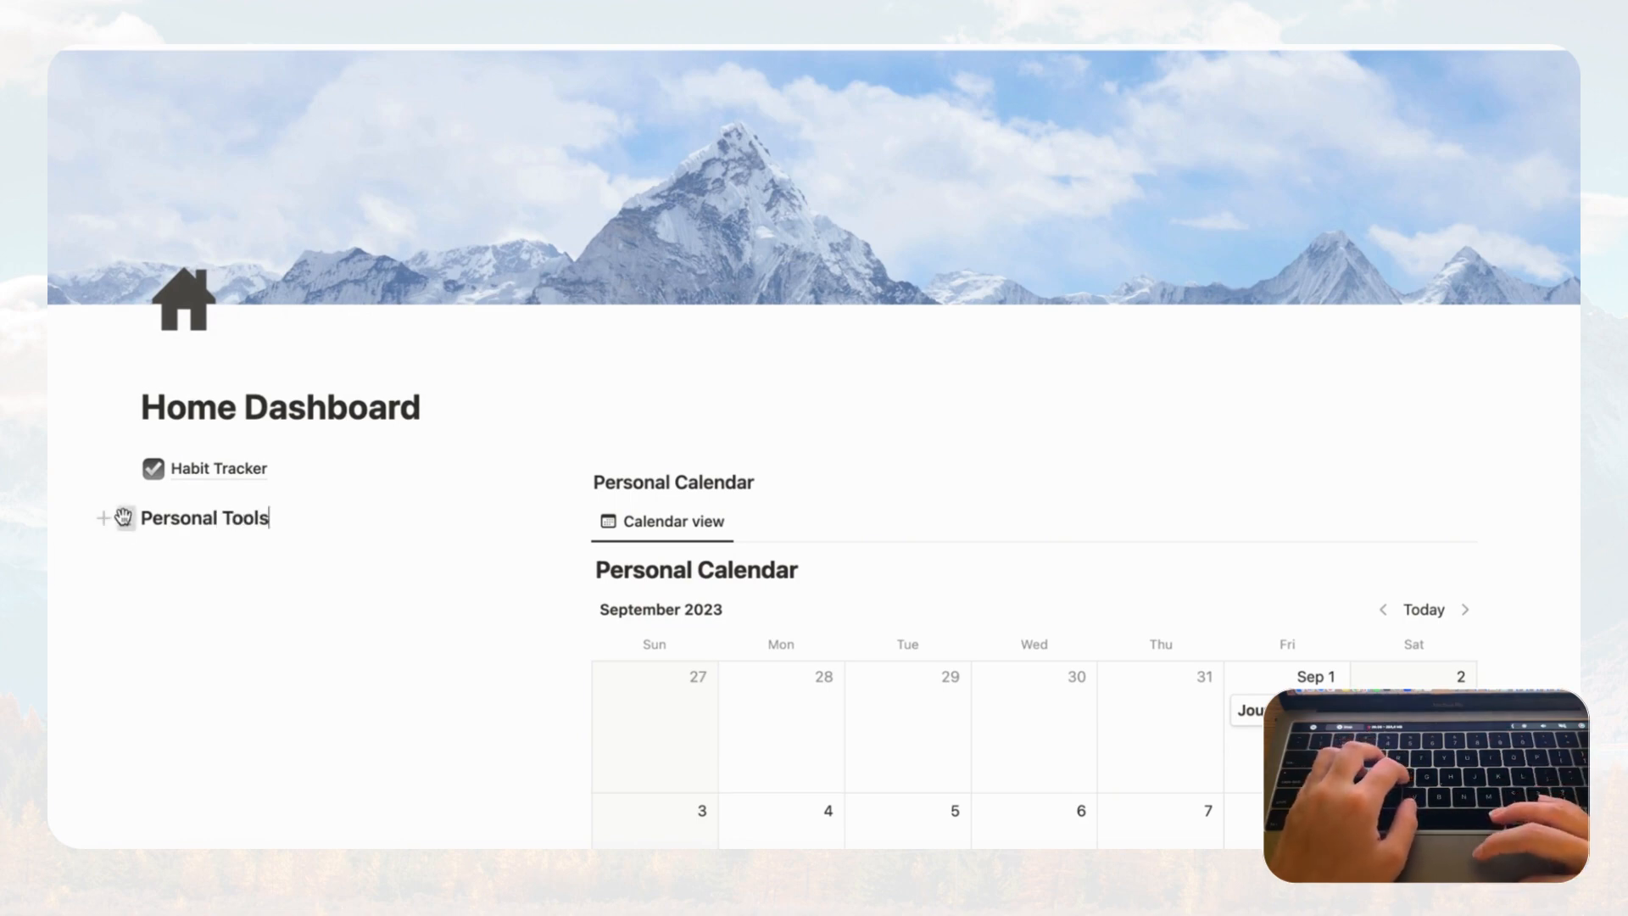
{"action": "left_click_drag", "start_coordinate": [120, 517], "coordinate": [147, 456]}
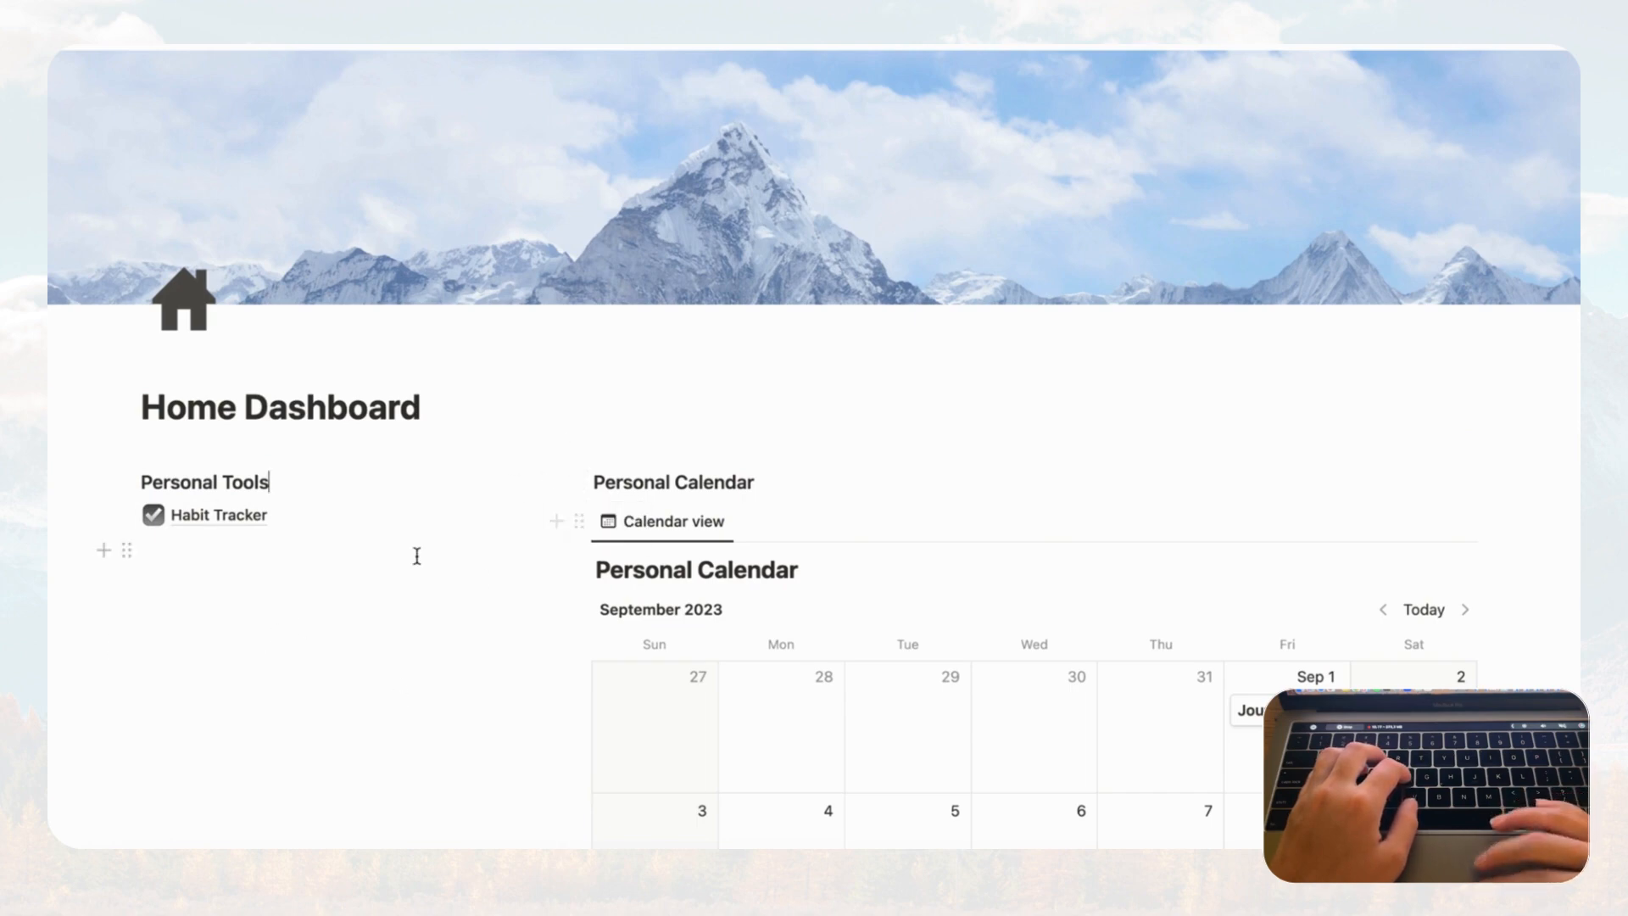
- Embed an untitled sub-page below the Habit Tracker link under Personal Tools and return to the Home Dashboard
{"action": "scroll", "coordinate": [416, 553], "scroll_direction": "down", "scroll_amount": 4}
{"action": "scroll", "coordinate": [416, 555], "scroll_direction": "down", "scroll_amount": 2}
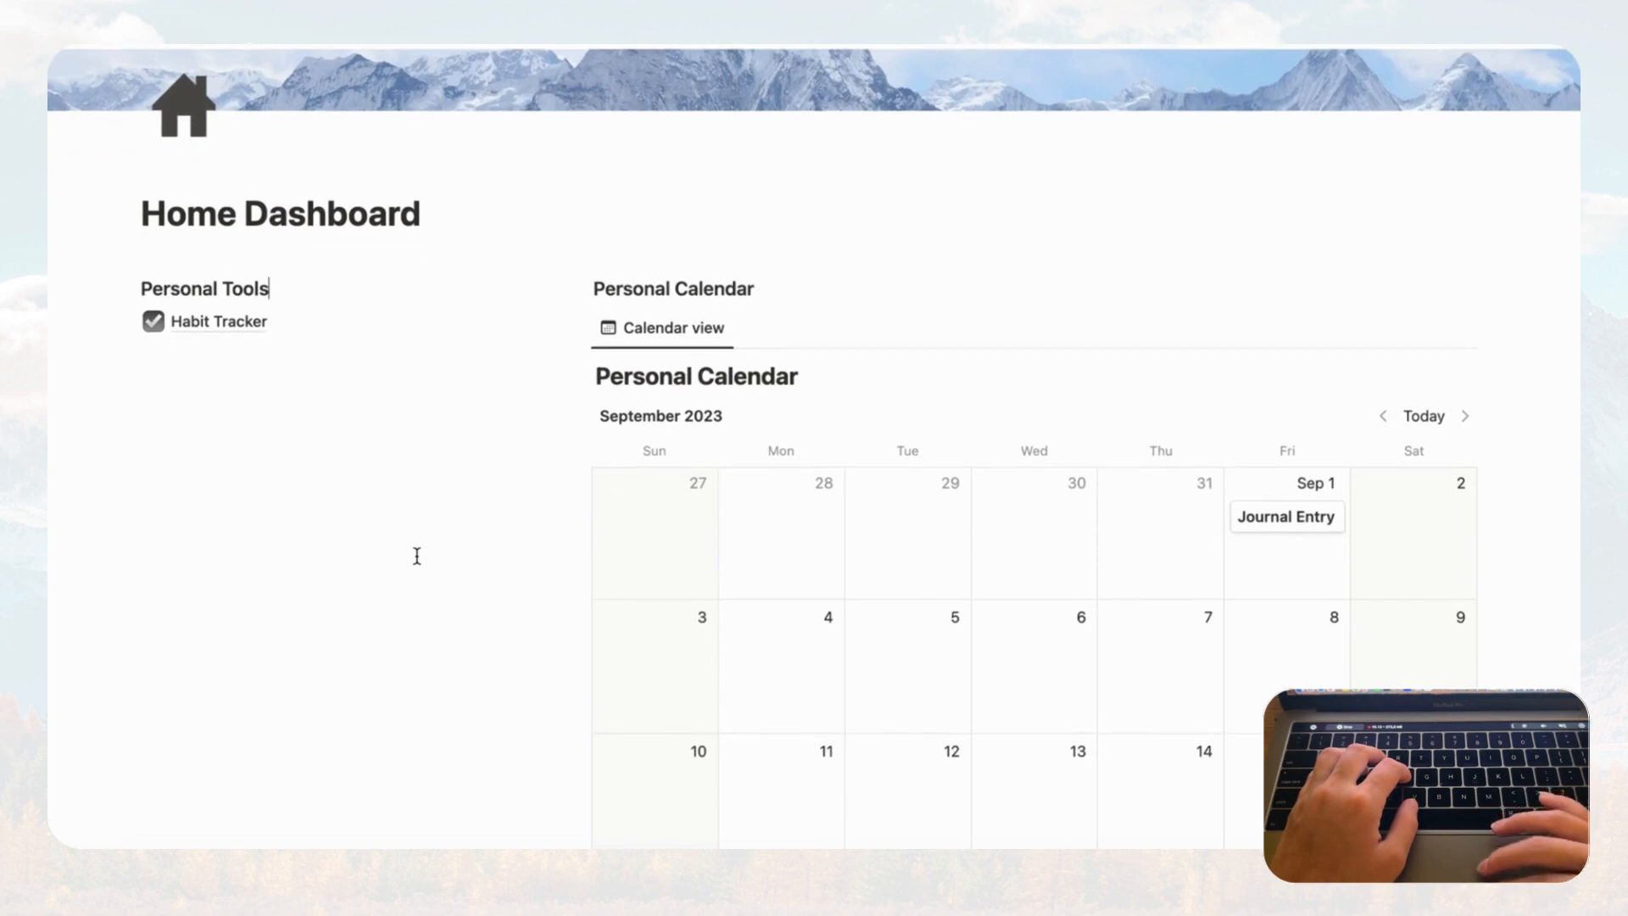
{"action": "scroll", "coordinate": [494, 378], "scroll_direction": "up", "scroll_amount": 2}
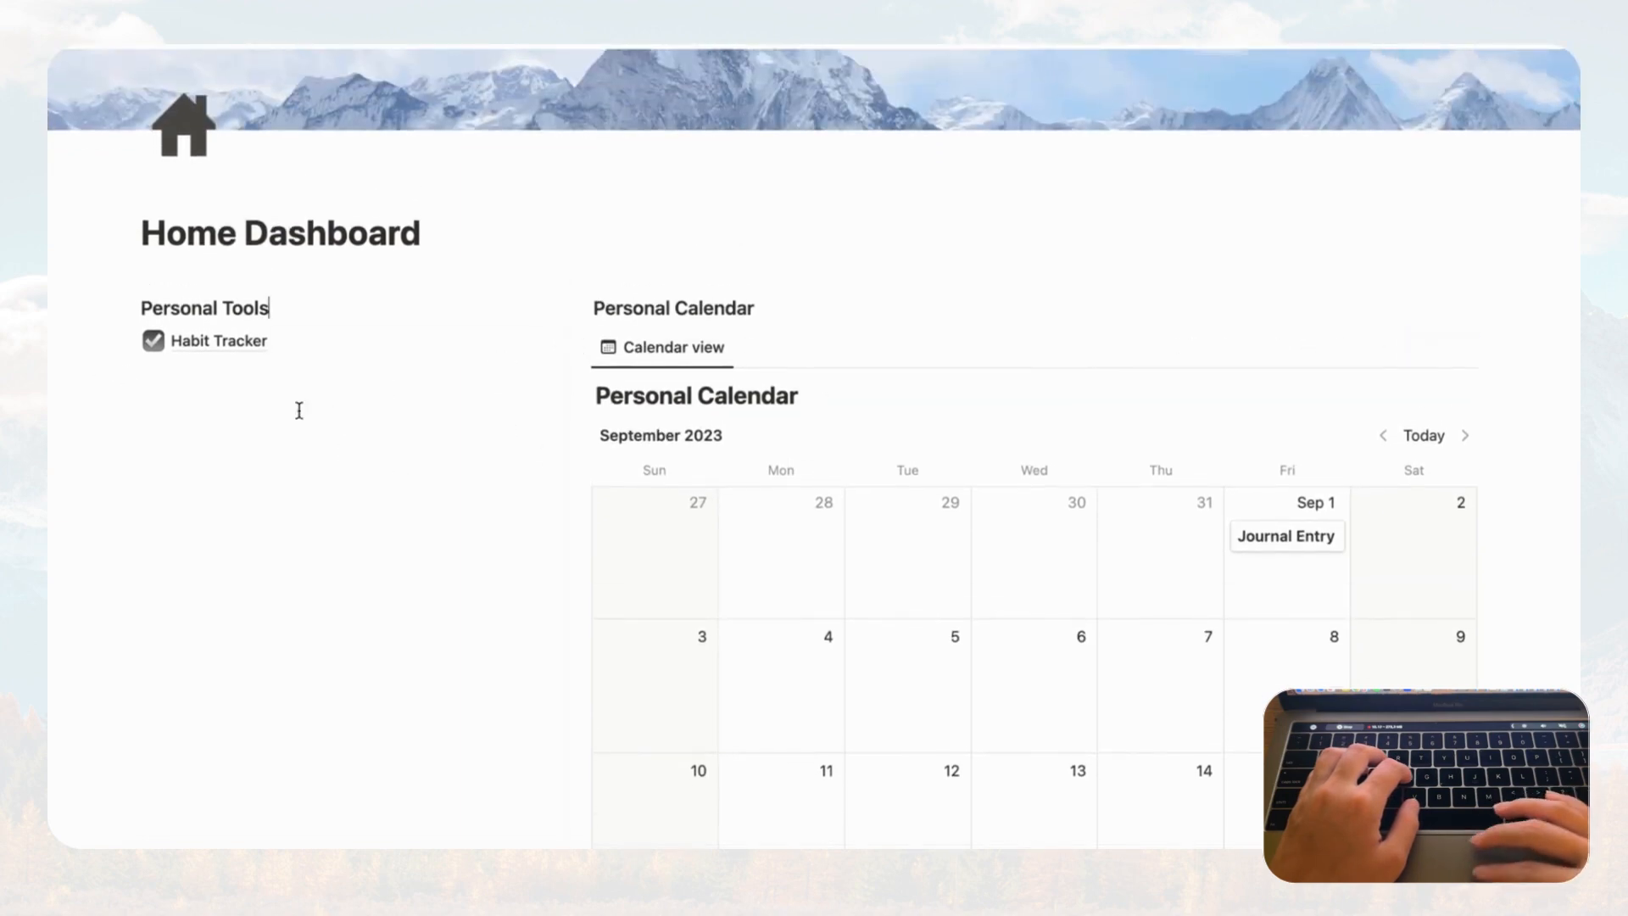
{"action": "left_click", "coordinate": [221, 383]}
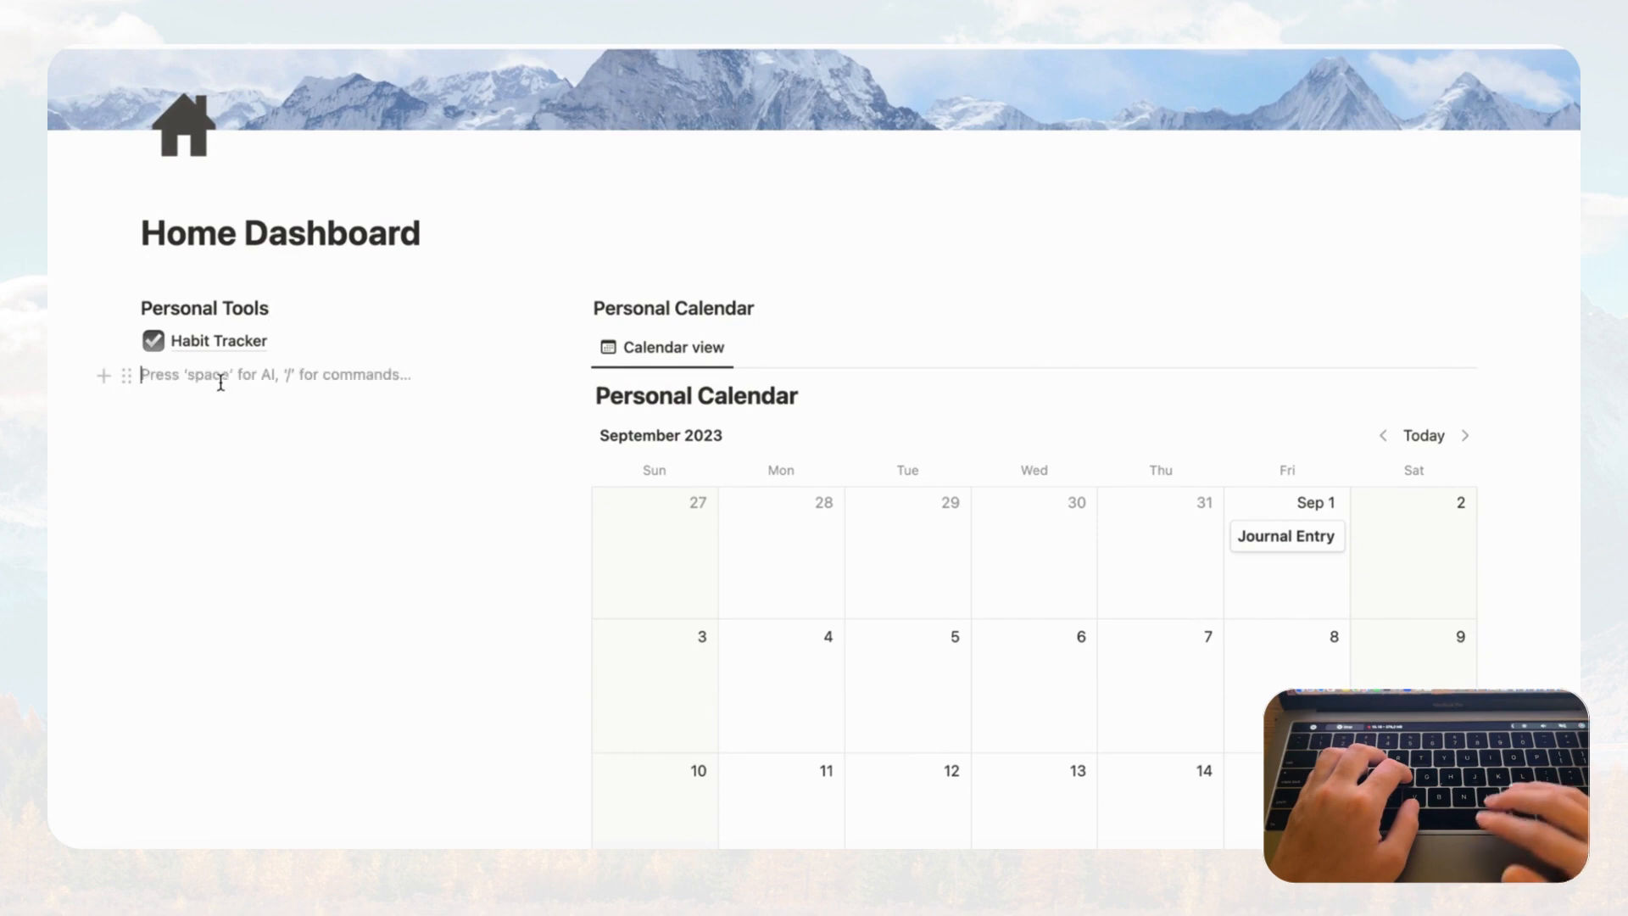
{"action": "type", "text": "/page"}
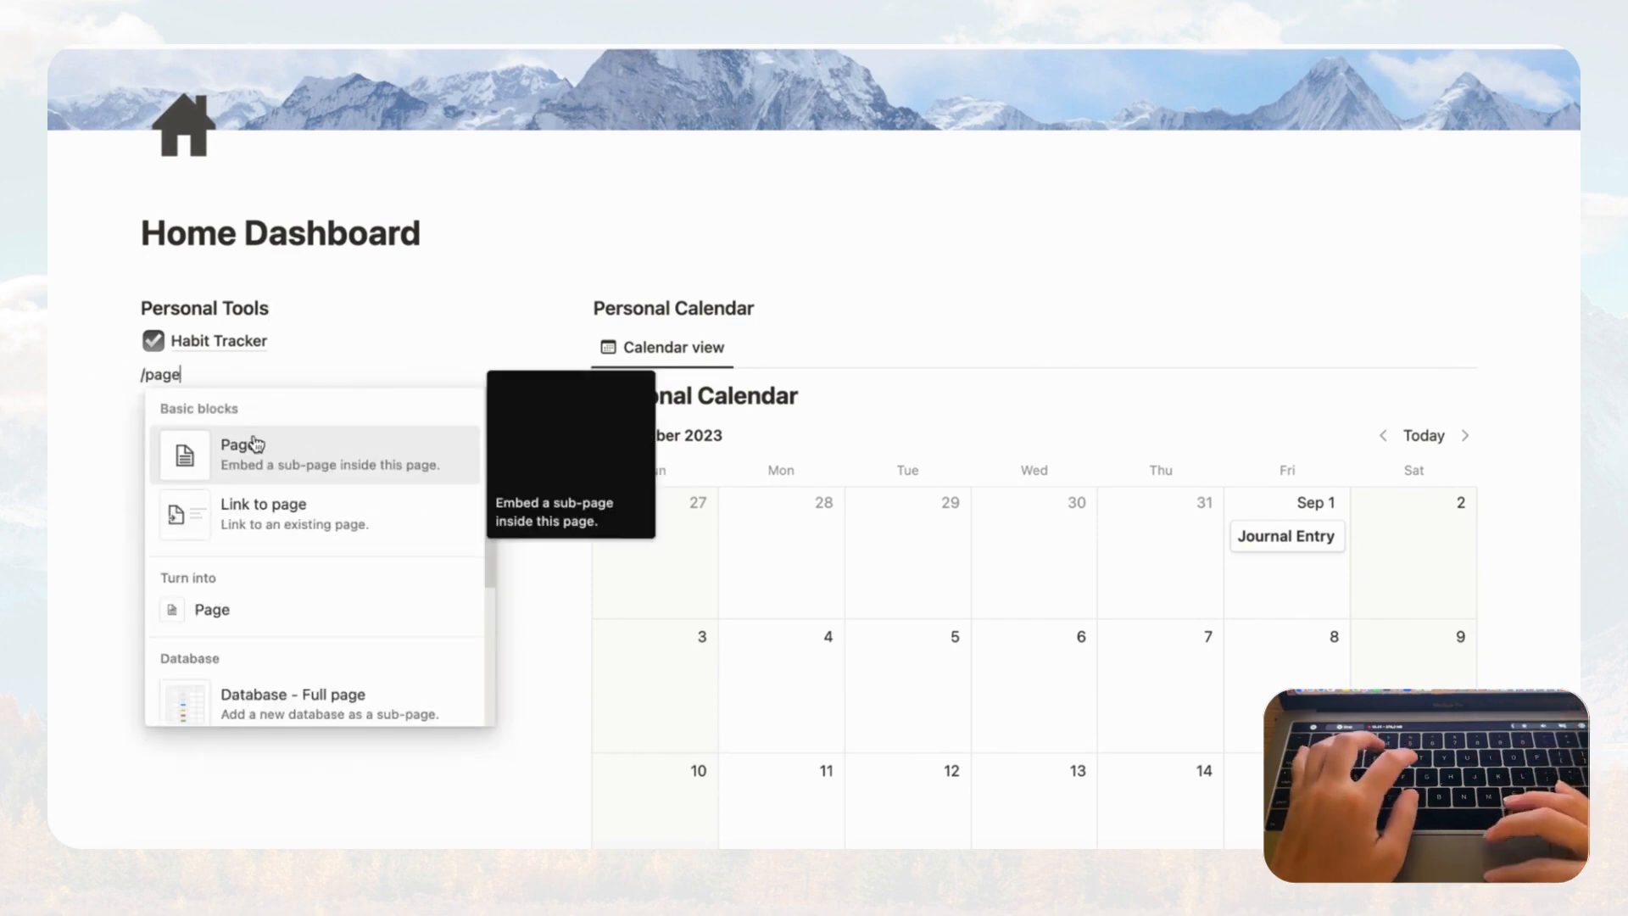
{"action": "left_click", "coordinate": [256, 442]}
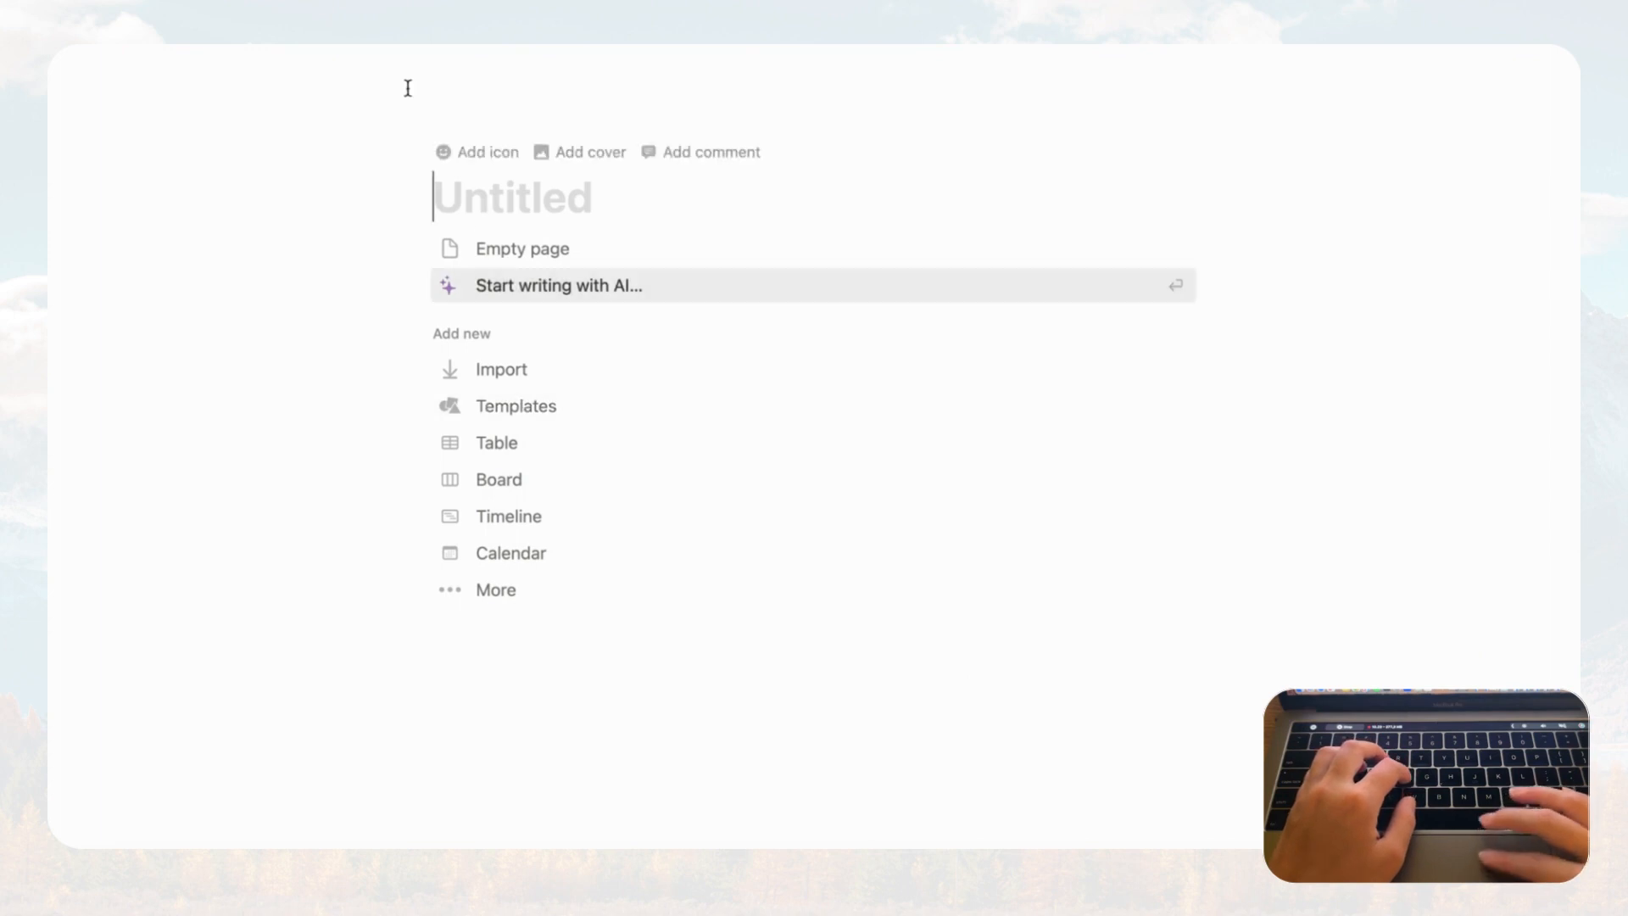
{"action": "left_click", "coordinate": [344, 36]}
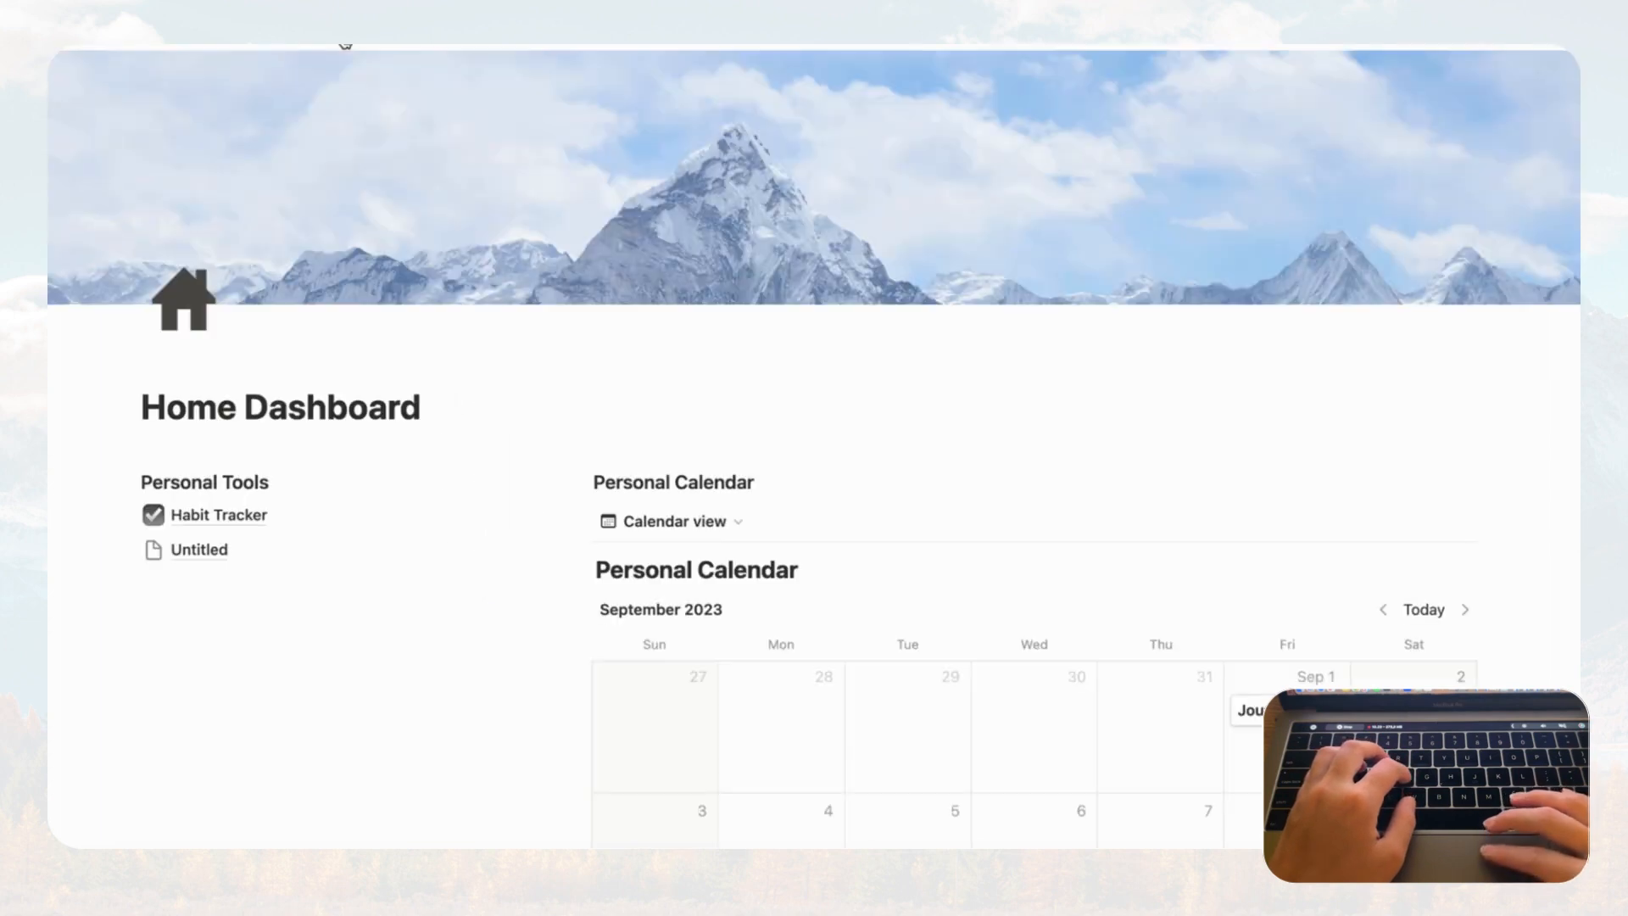
- Open the Habit Tracker page and switch on small text and full width for it
{"action": "left_click", "coordinate": [241, 519]}
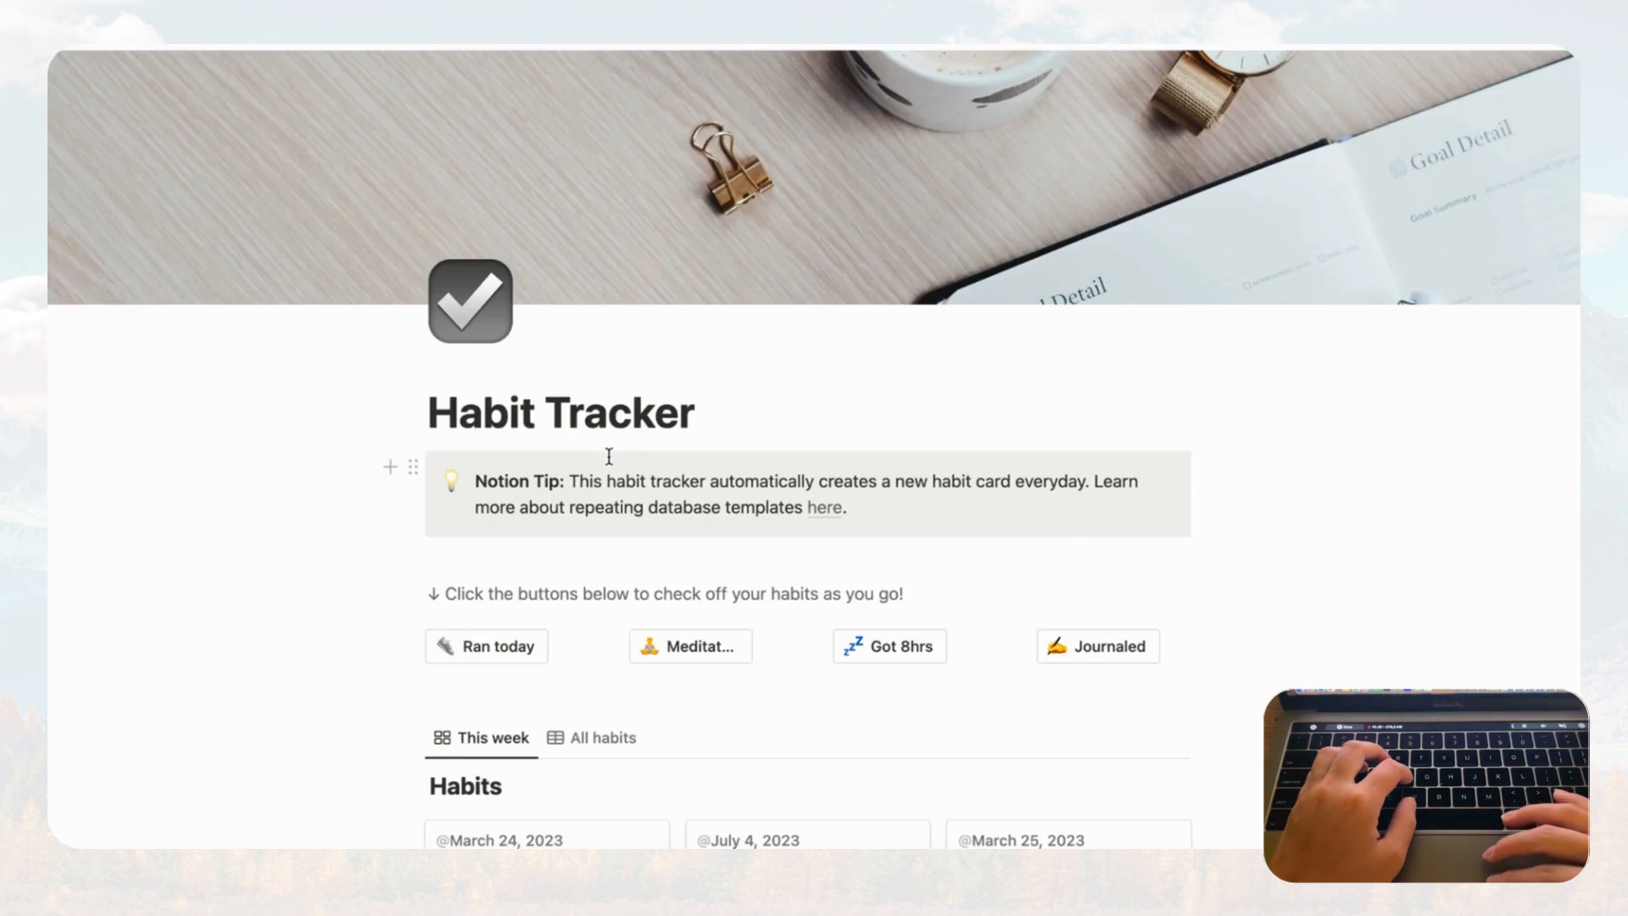
{"action": "scroll", "coordinate": [619, 492], "scroll_direction": "down", "scroll_amount": 10}
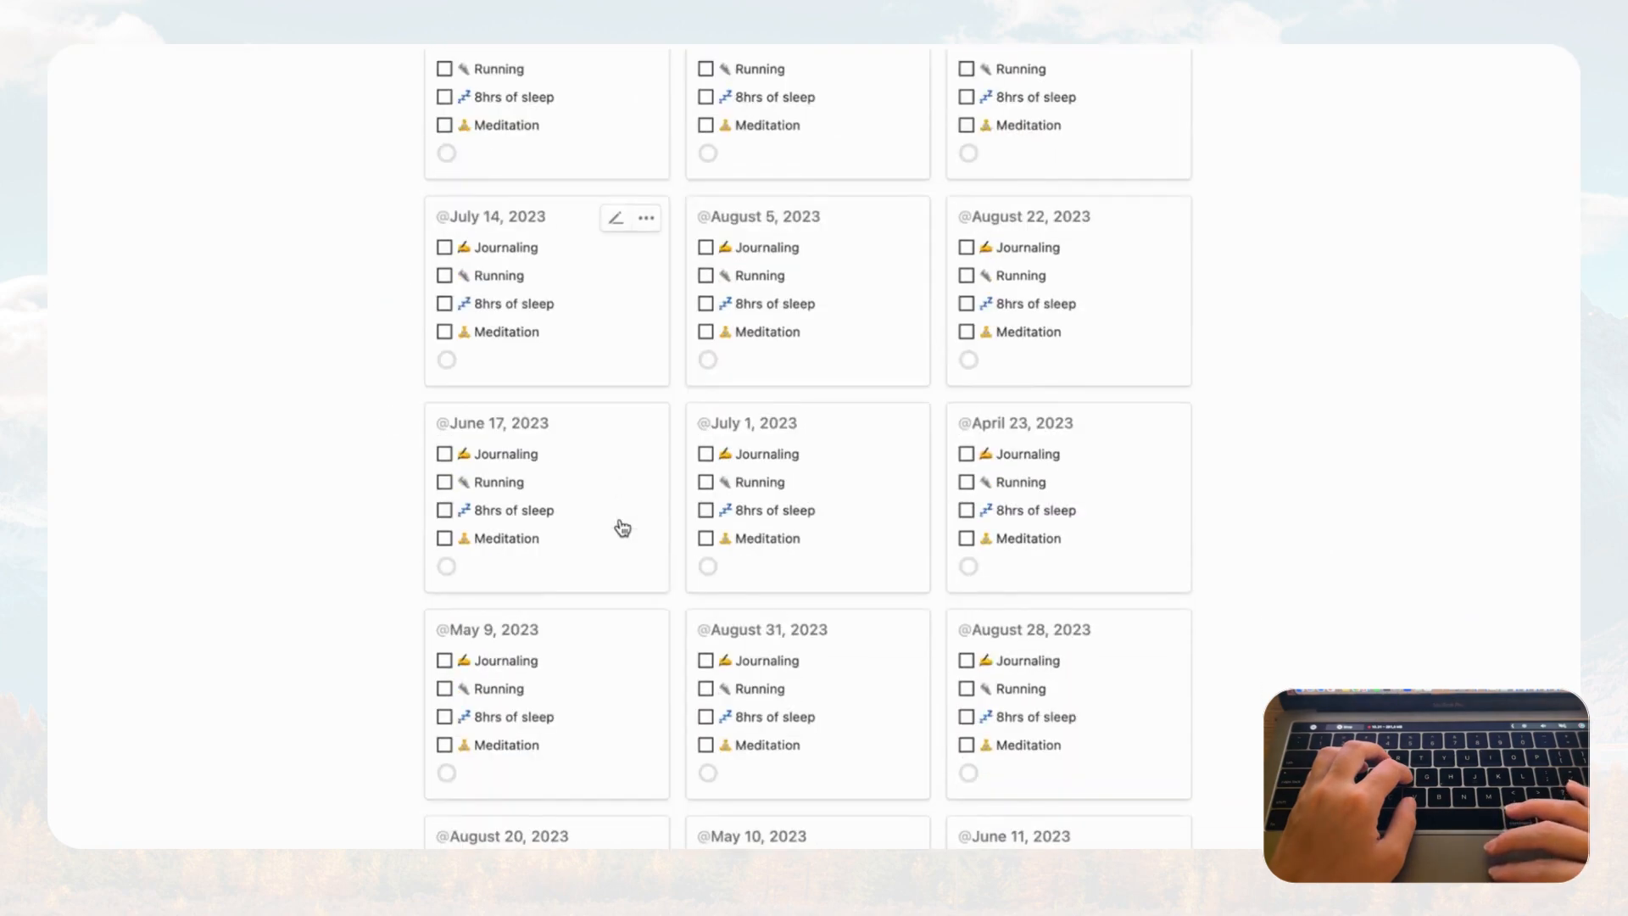
{"action": "scroll", "coordinate": [620, 519], "scroll_direction": "up", "scroll_amount": 15}
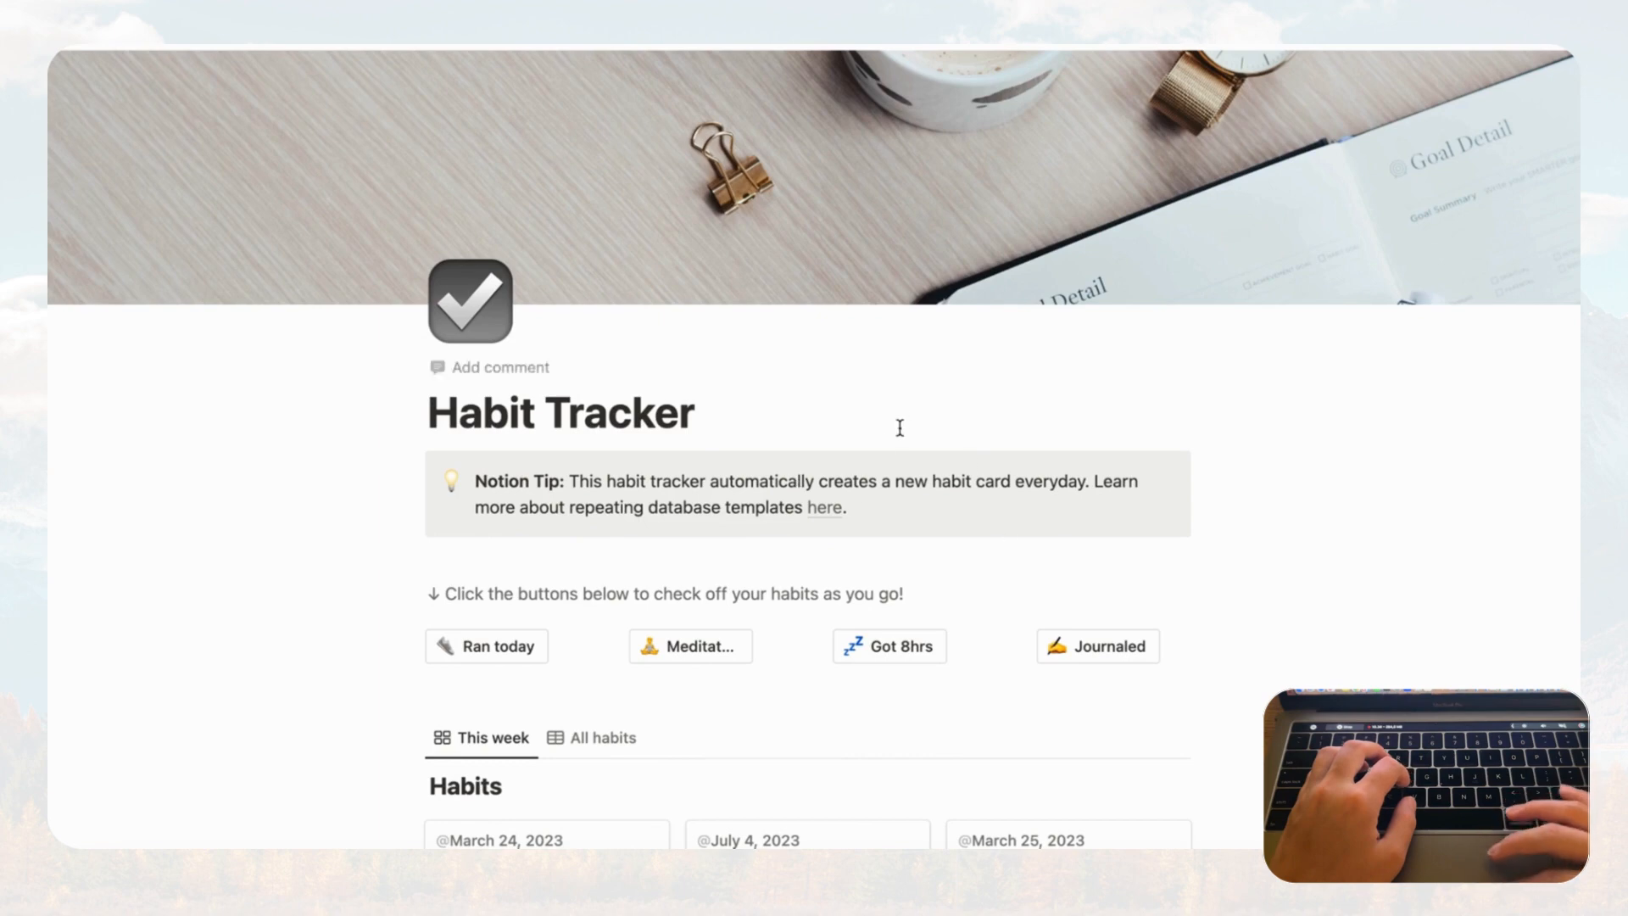
{"action": "scroll", "coordinate": [890, 437], "scroll_direction": "down", "scroll_amount": 3}
{"action": "scroll", "coordinate": [990, 210], "scroll_direction": "up", "scroll_amount": 3}
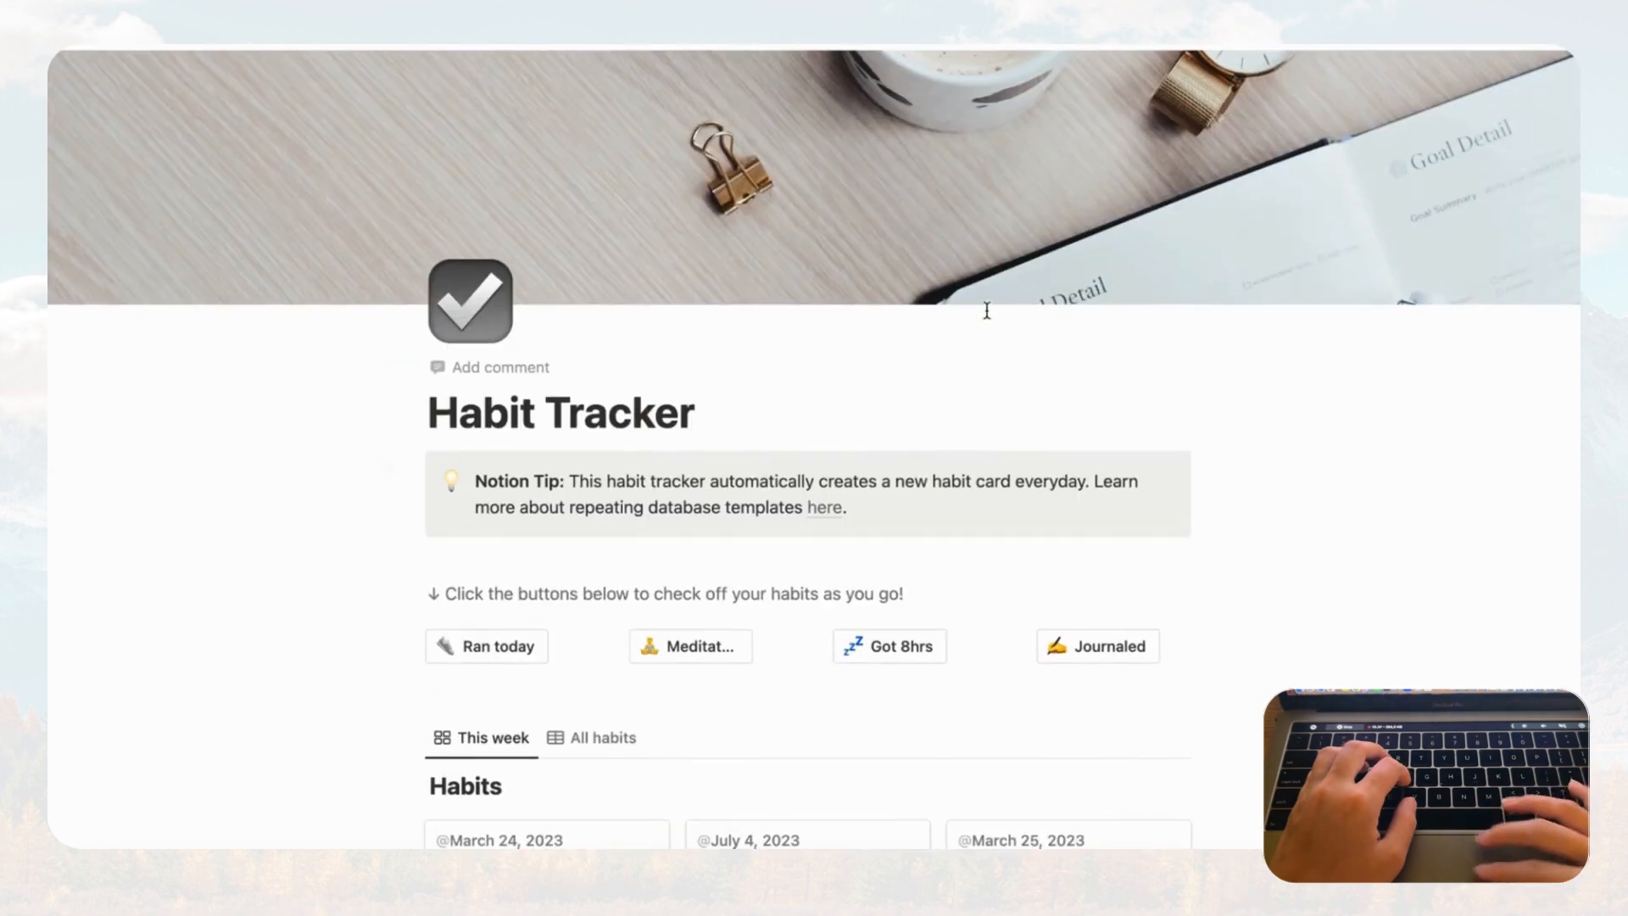
{"action": "left_click", "coordinate": [1564, 40]}
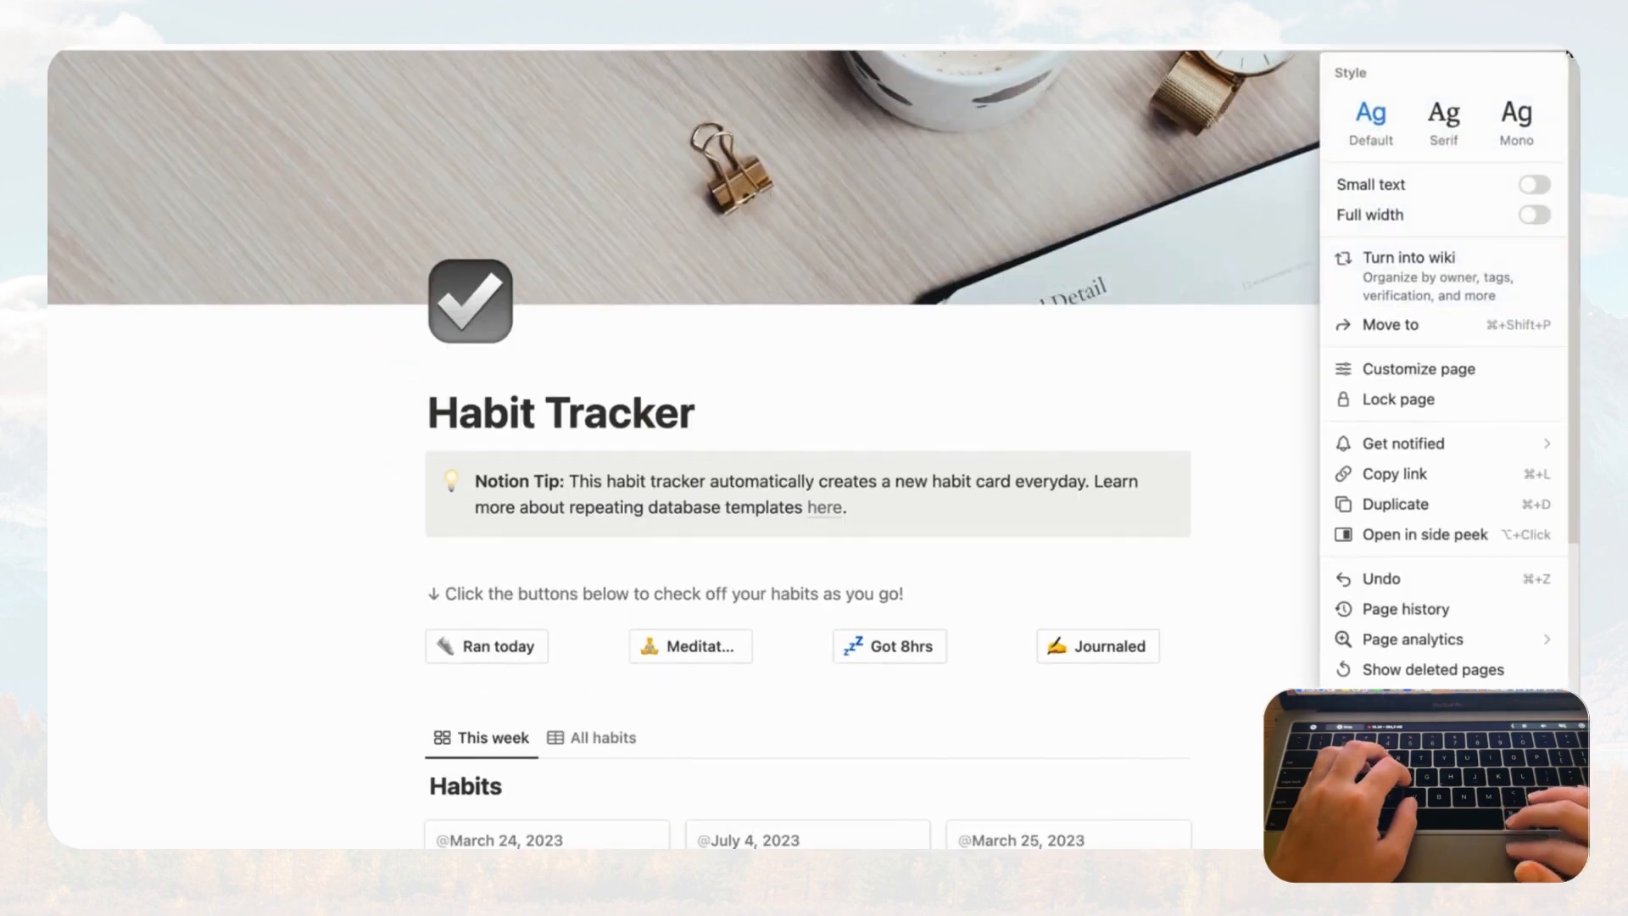
{"action": "left_click", "coordinate": [1537, 182]}
{"action": "left_click", "coordinate": [1542, 216]}
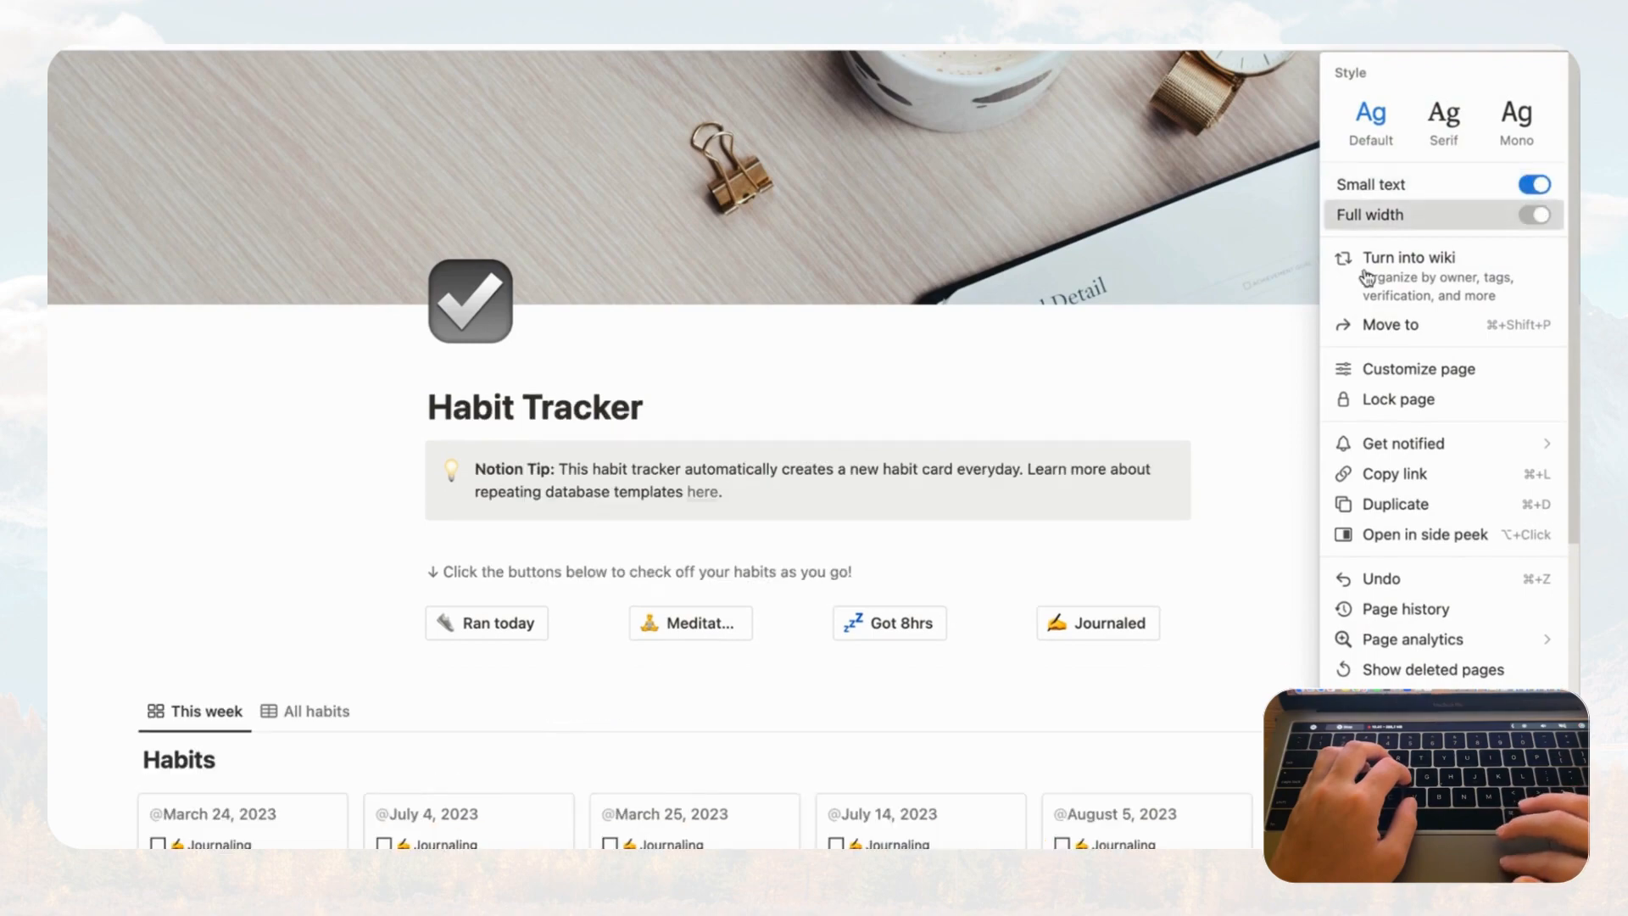
{"action": "left_click", "coordinate": [1205, 354]}
{"action": "scroll", "coordinate": [1127, 456], "scroll_direction": "down", "scroll_amount": 9}
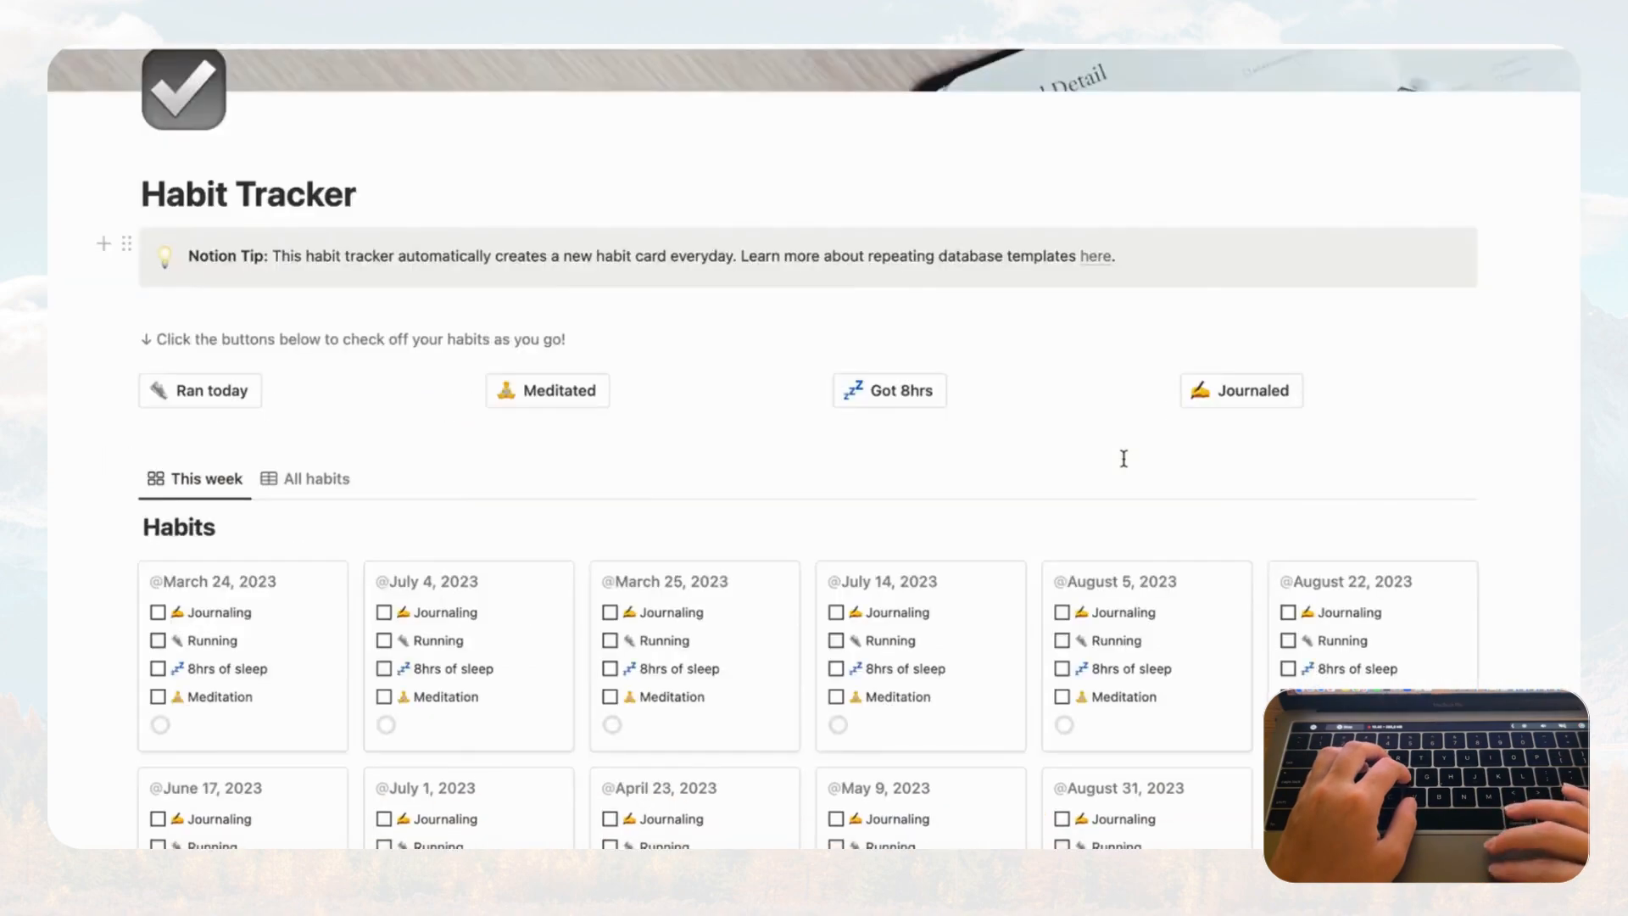
{"action": "scroll", "coordinate": [1125, 462], "scroll_direction": "up", "scroll_amount": 4}
{"action": "scroll", "coordinate": [1125, 465], "scroll_direction": "up", "scroll_amount": 4}
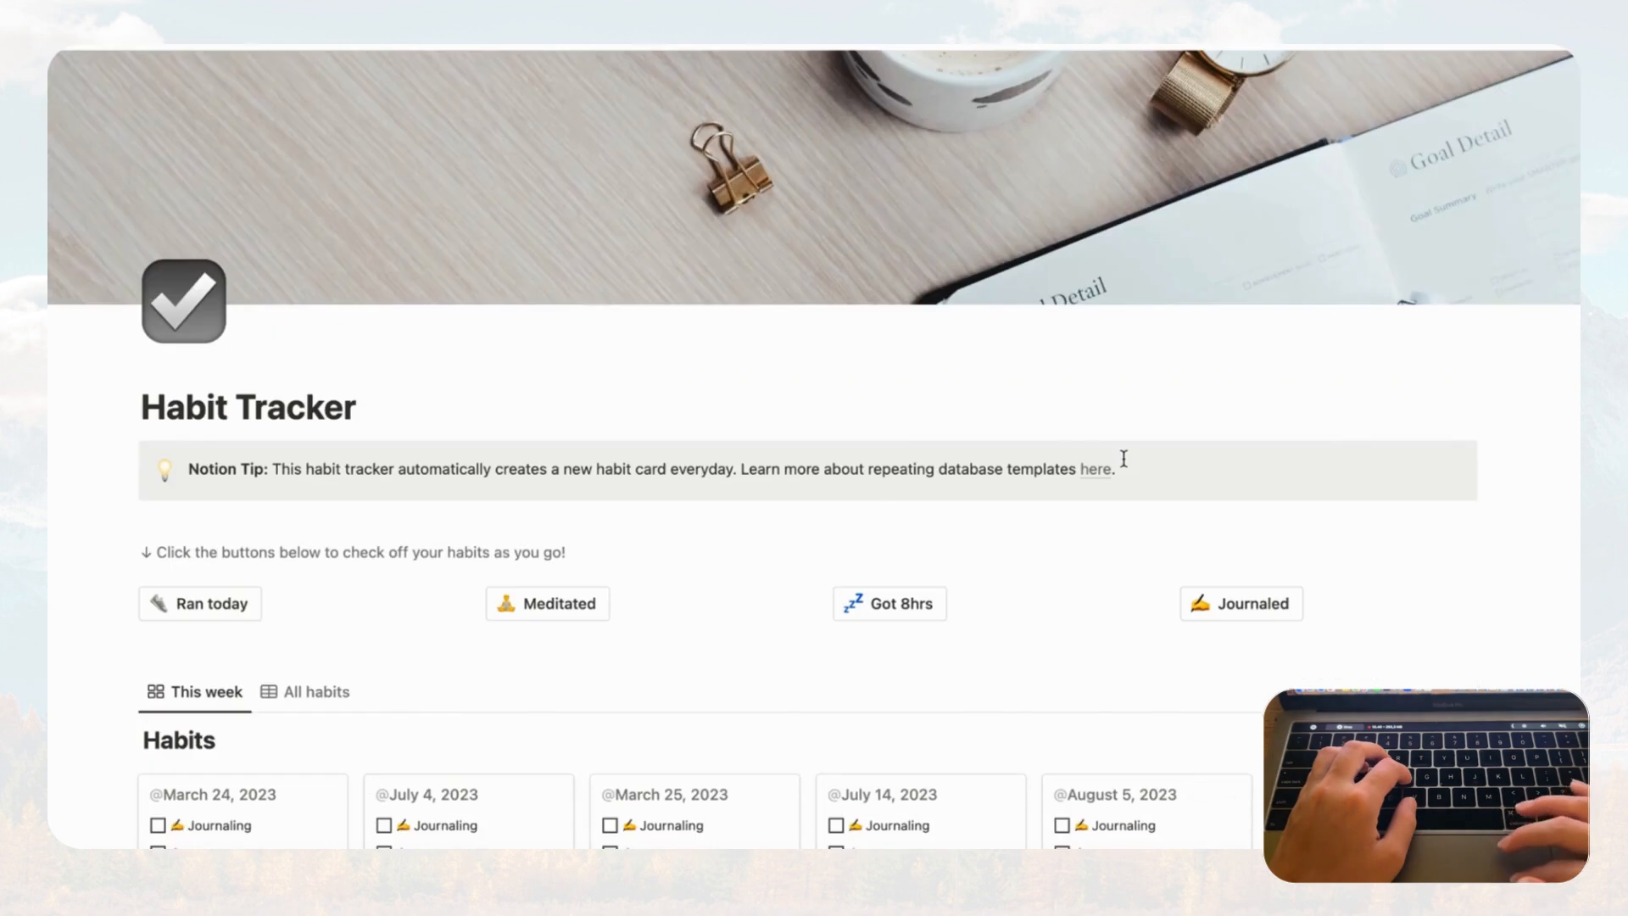